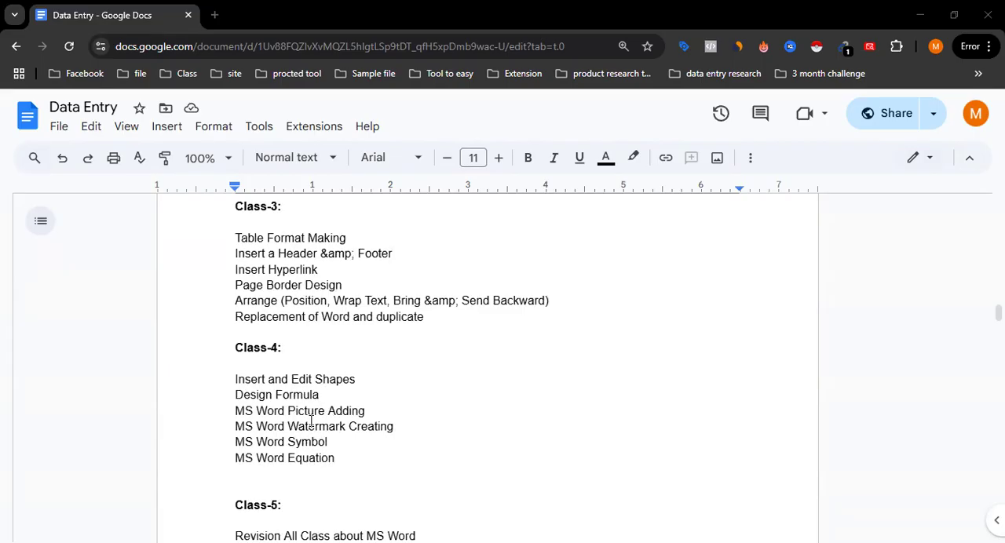
Step: Review the MS Word class topics listed in the Data Entry course outline
{"action": "scroll", "coordinate": [311, 422], "scroll_direction": "up", "scroll_amount": 5}
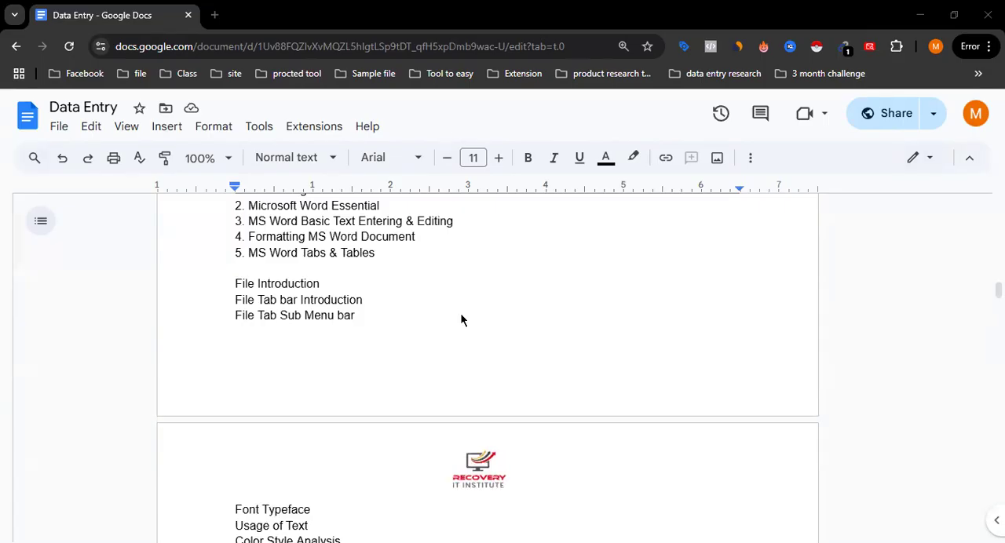
{"action": "scroll", "coordinate": [460, 313], "scroll_direction": "up", "scroll_amount": 4}
{"action": "scroll", "coordinate": [411, 311], "scroll_direction": "down", "scroll_amount": 9}
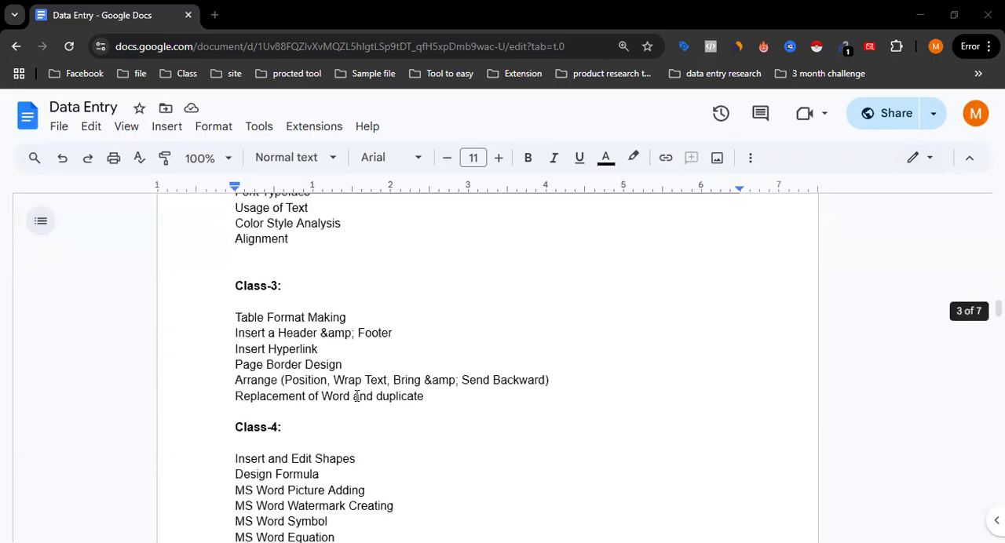
{"action": "scroll", "coordinate": [321, 396], "scroll_direction": "up", "scroll_amount": 5}
{"action": "scroll", "coordinate": [293, 307], "scroll_direction": "down", "scroll_amount": 4}
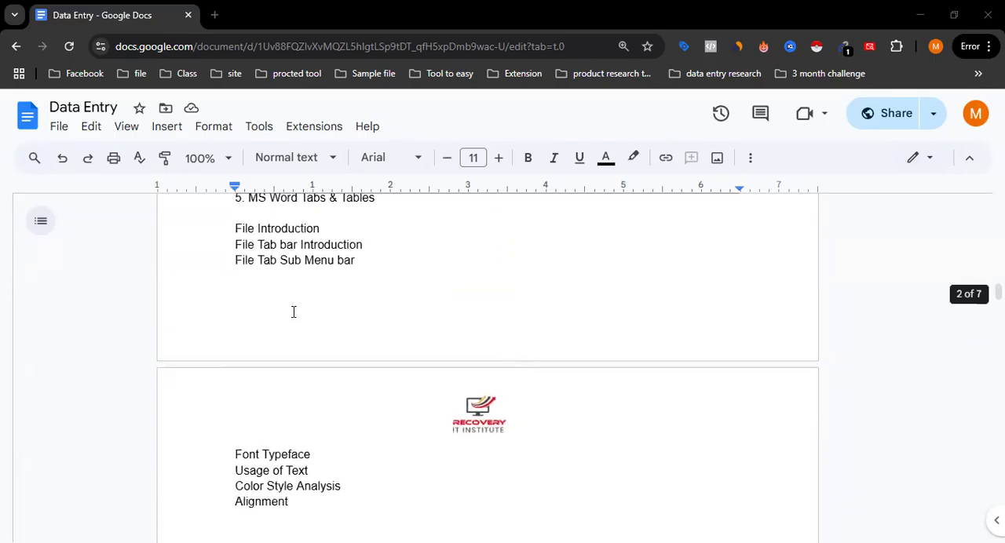
{"action": "scroll", "coordinate": [331, 382], "scroll_direction": "down", "scroll_amount": 3}
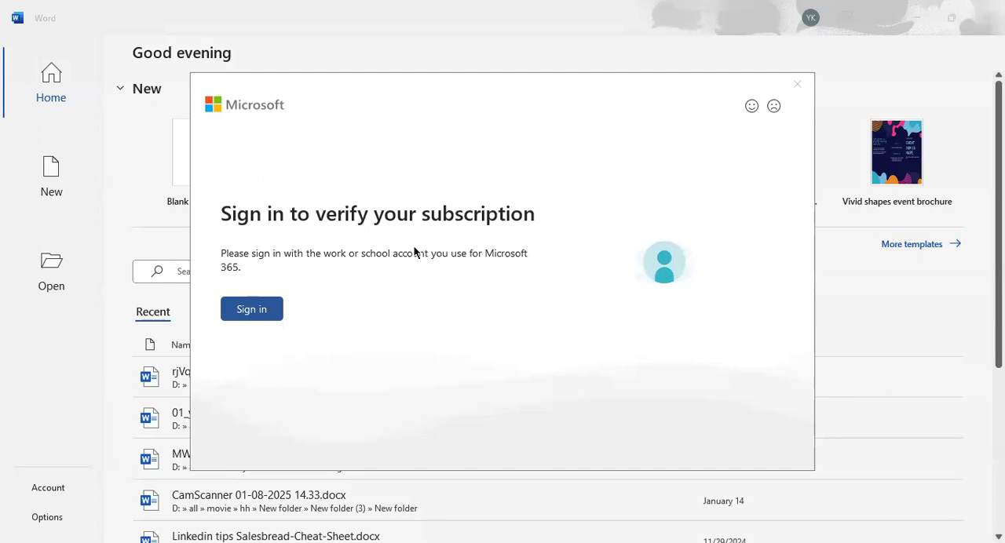
Step: Dismiss the subscription sign-in prompt in Word and show the full gallery of document templates
{"action": "left_click", "coordinate": [796, 83]}
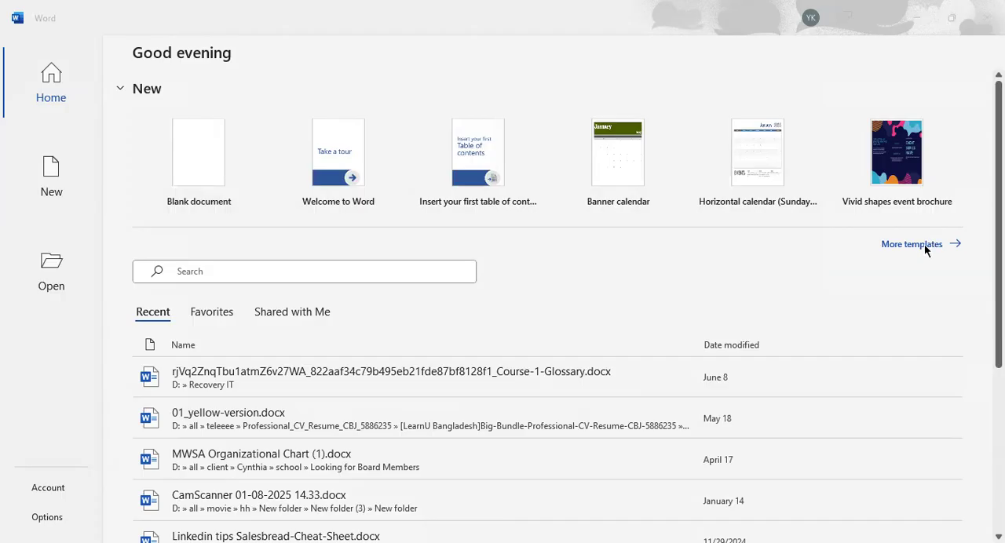
{"action": "left_click", "coordinate": [924, 245]}
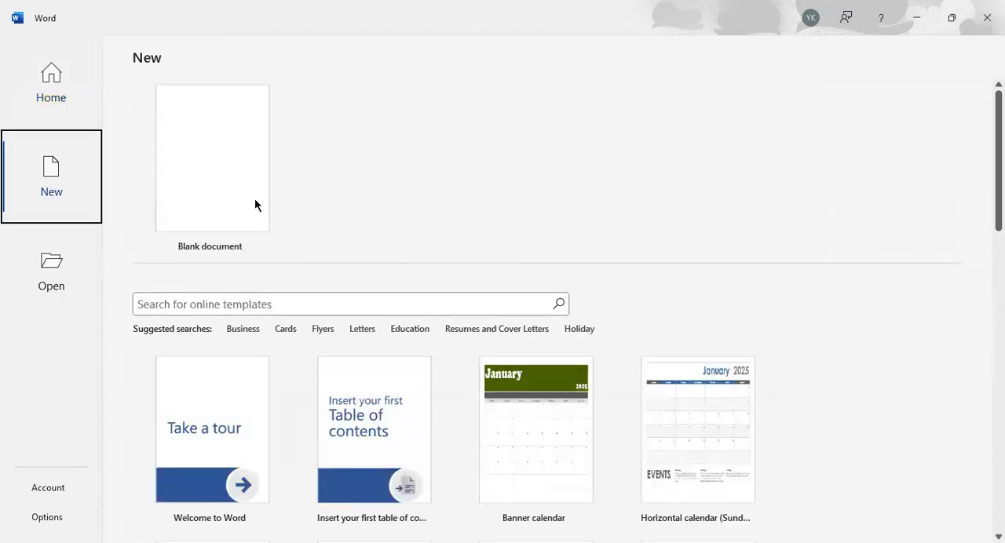
Step: Look through the available calendar, invoice, brochure, memo and certificate templates for new documents
{"action": "scroll", "coordinate": [520, 336], "scroll_direction": "down", "scroll_amount": 3}
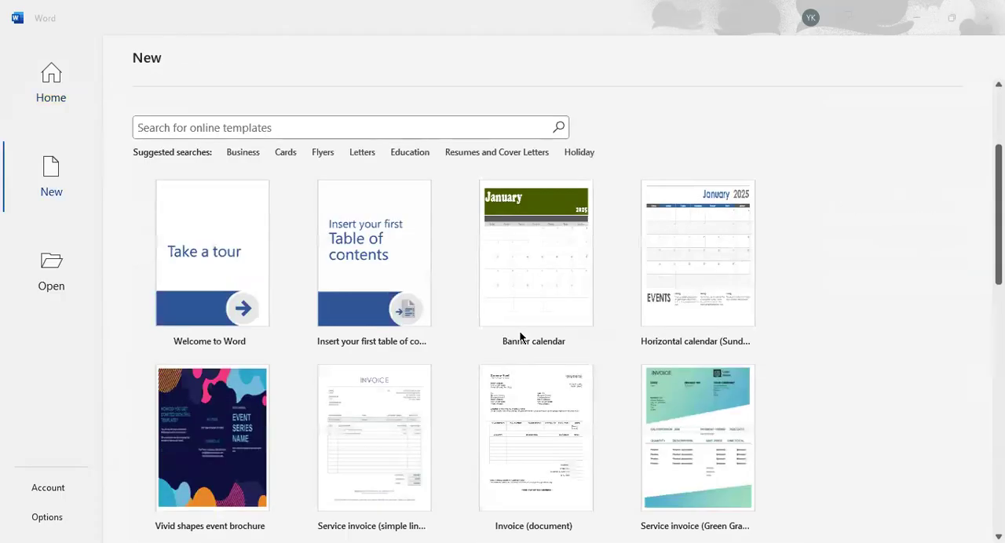
{"action": "scroll", "coordinate": [813, 329], "scroll_direction": "down", "scroll_amount": 10}
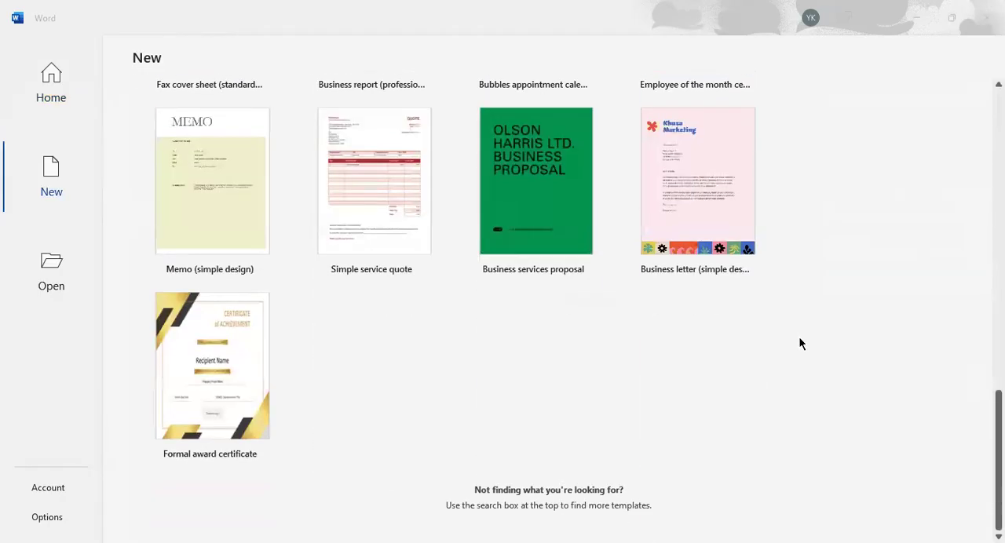
{"action": "scroll", "coordinate": [795, 337], "scroll_direction": "up", "scroll_amount": 15}
{"action": "scroll", "coordinate": [794, 336], "scroll_direction": "down", "scroll_amount": 6}
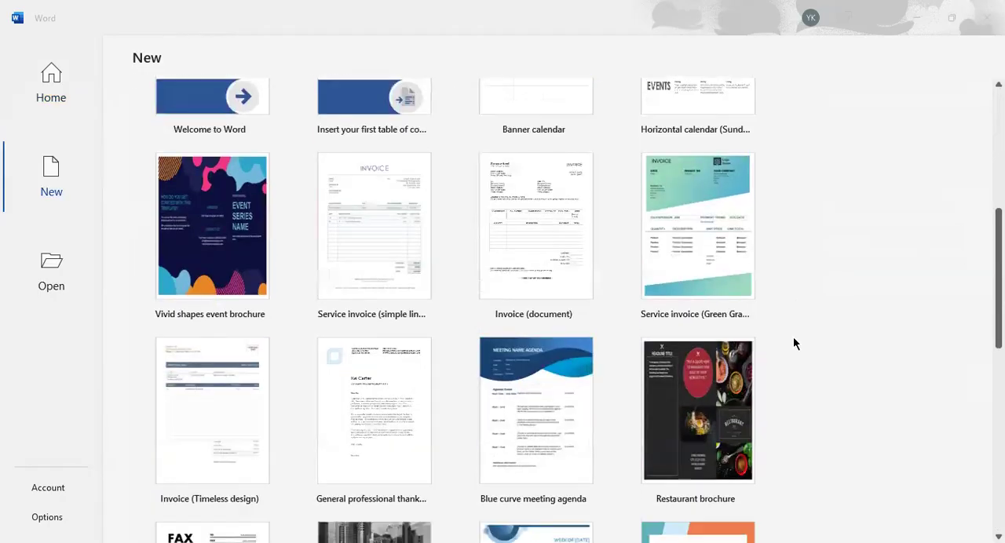
{"action": "scroll", "coordinate": [791, 343], "scroll_direction": "down", "scroll_amount": 10}
{"action": "scroll", "coordinate": [787, 343], "scroll_direction": "up", "scroll_amount": 4}
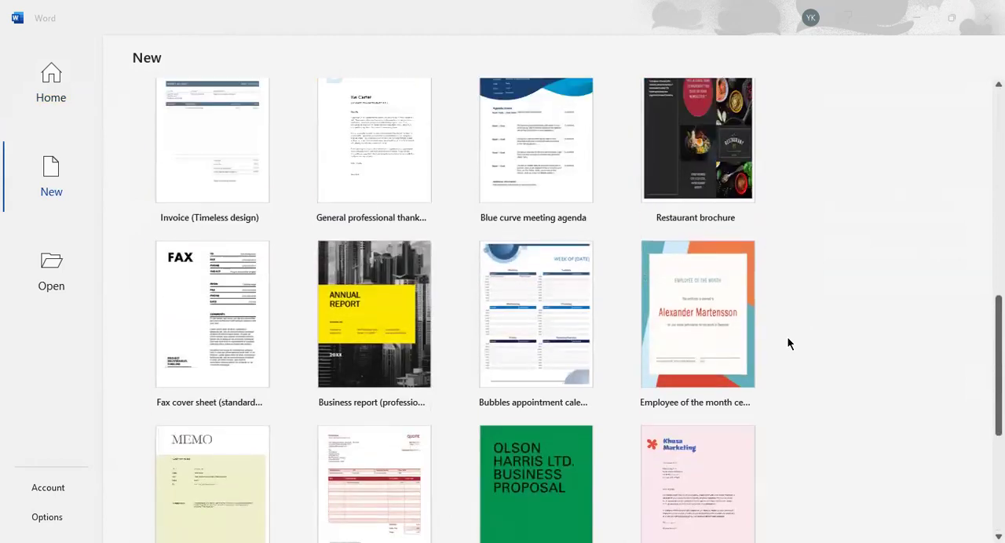
{"action": "scroll", "coordinate": [787, 343], "scroll_direction": "up", "scroll_amount": 5}
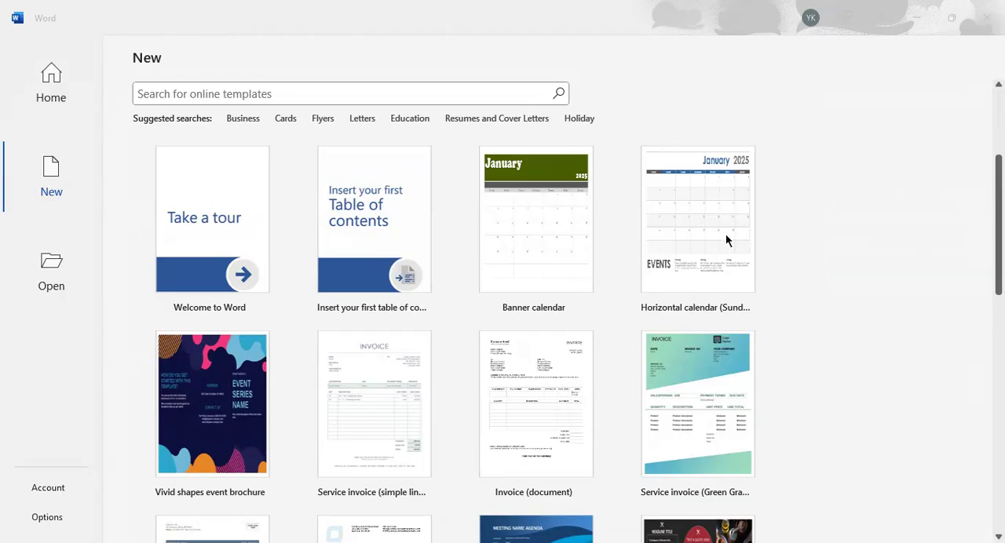
{"action": "scroll", "coordinate": [788, 286], "scroll_direction": "down", "scroll_amount": 5}
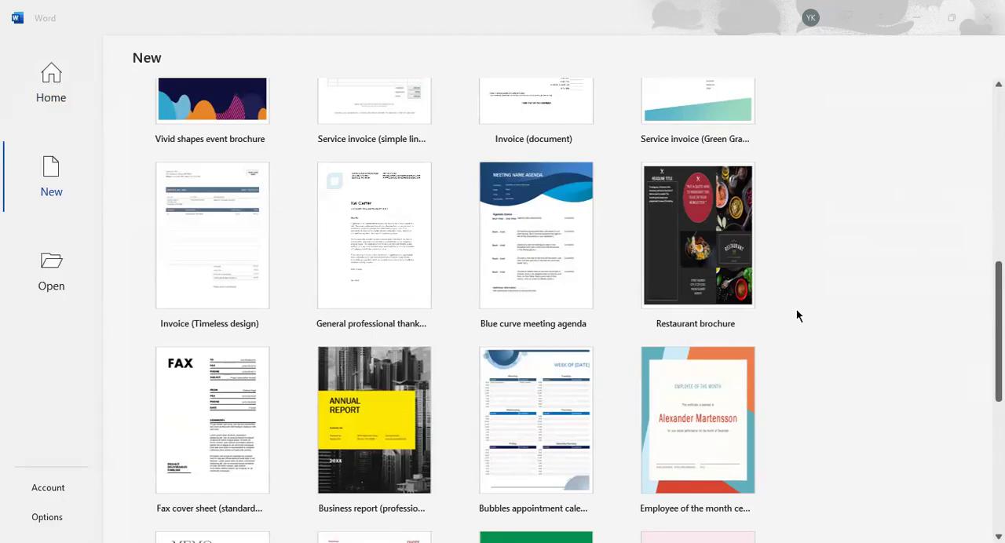
{"action": "scroll", "coordinate": [797, 315], "scroll_direction": "down", "scroll_amount": 3}
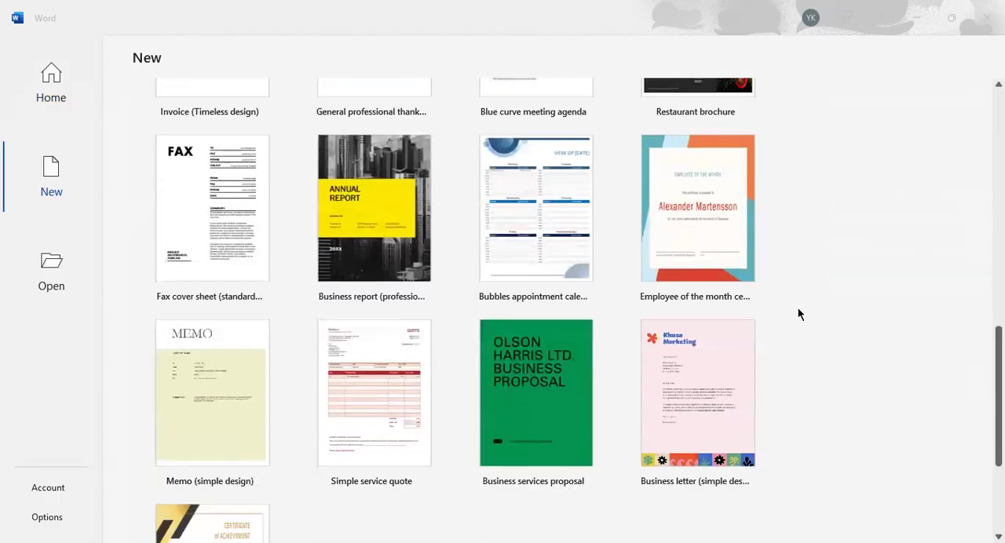
{"action": "scroll", "coordinate": [798, 313], "scroll_direction": "down", "scroll_amount": 3}
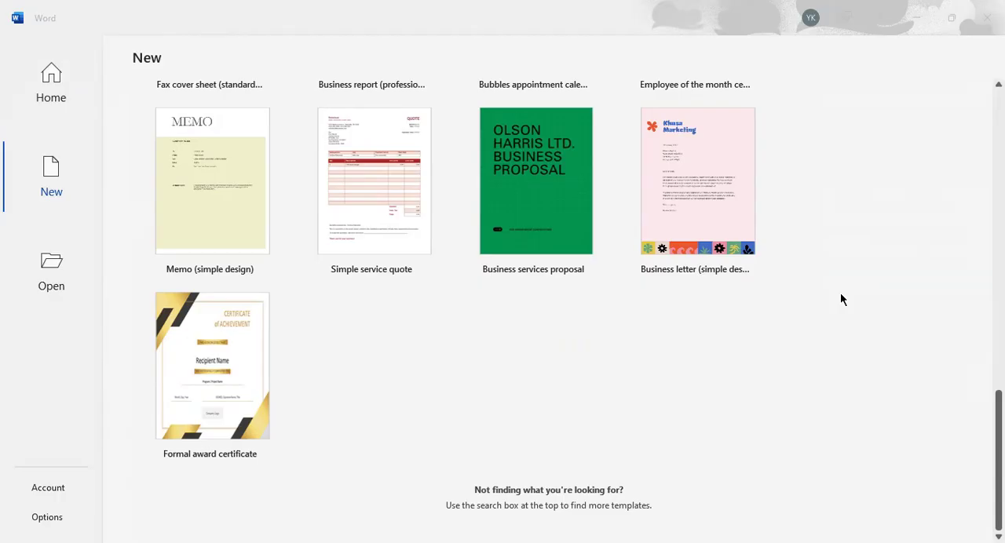
{"action": "scroll", "coordinate": [840, 295], "scroll_direction": "up", "scroll_amount": 10}
{"action": "scroll", "coordinate": [840, 298], "scroll_direction": "up", "scroll_amount": 3}
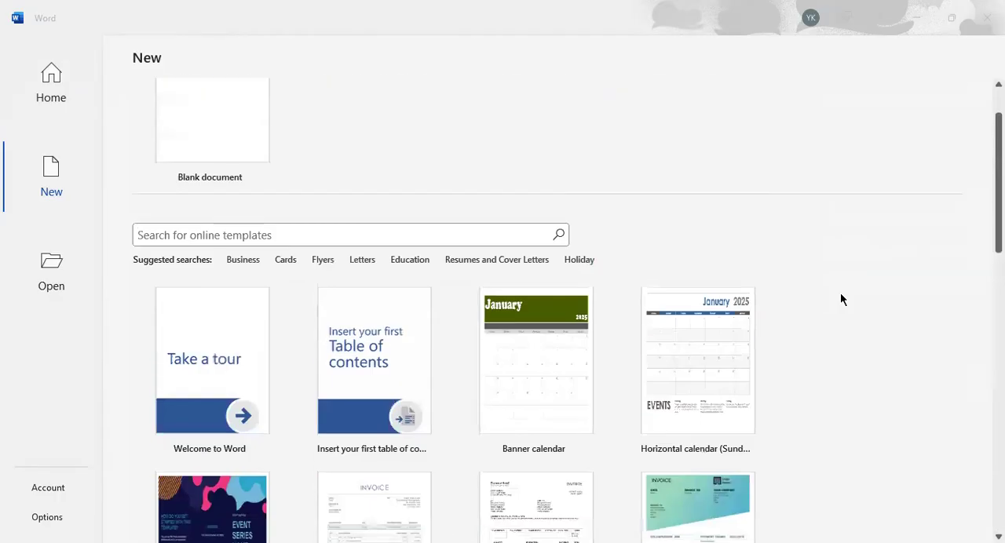
{"action": "scroll", "coordinate": [840, 279], "scroll_direction": "down", "scroll_amount": 1}
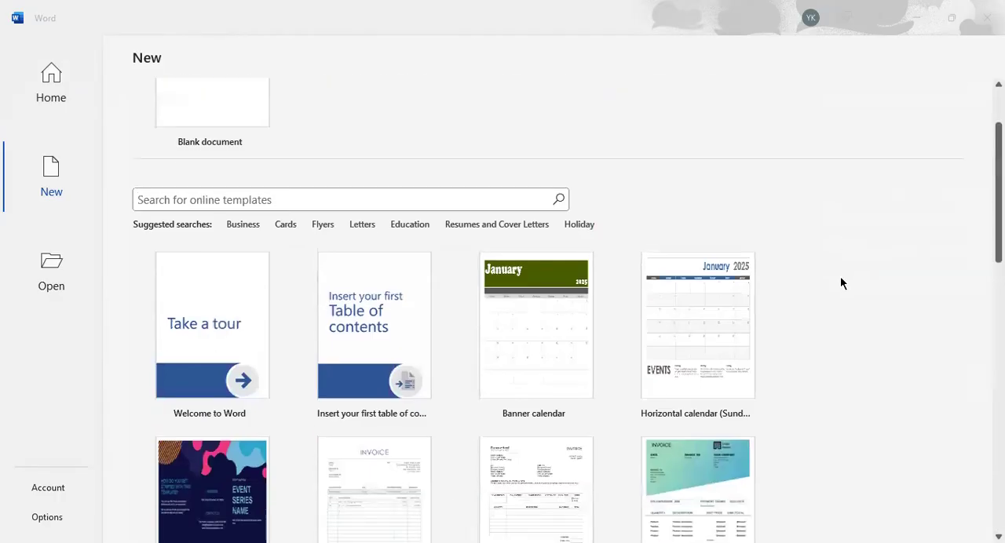
Step: Browse the online templates in the suggested Business category, then return to the main template gallery
{"action": "left_click", "coordinate": [241, 228]}
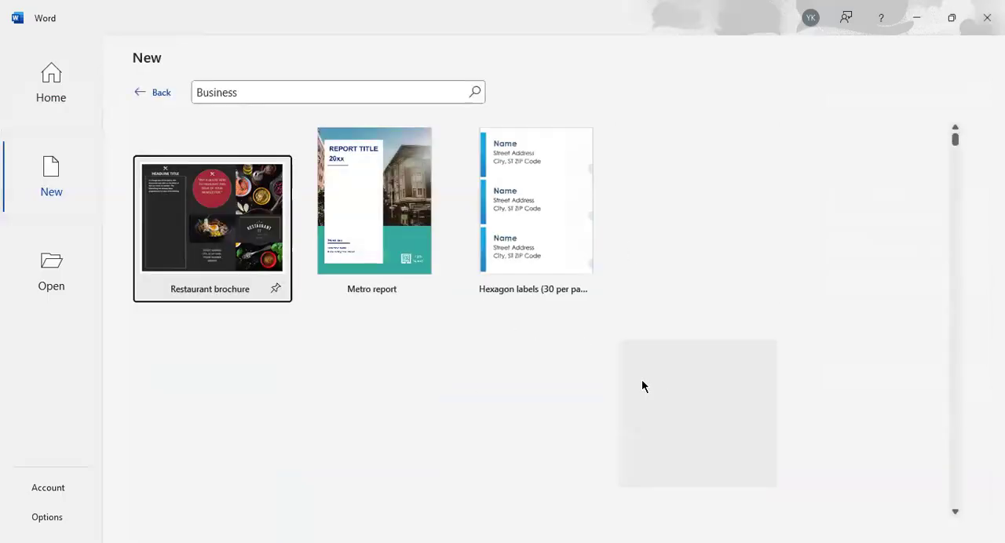
{"action": "scroll", "coordinate": [671, 379], "scroll_direction": "down", "scroll_amount": 10}
{"action": "scroll", "coordinate": [671, 379], "scroll_direction": "down", "scroll_amount": 15}
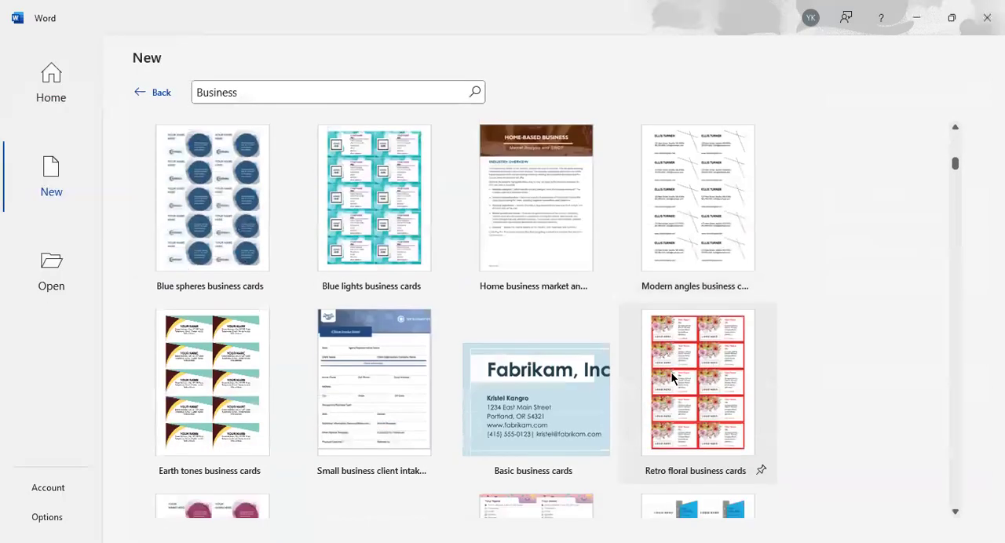
{"action": "scroll", "coordinate": [672, 377], "scroll_direction": "down", "scroll_amount": 12}
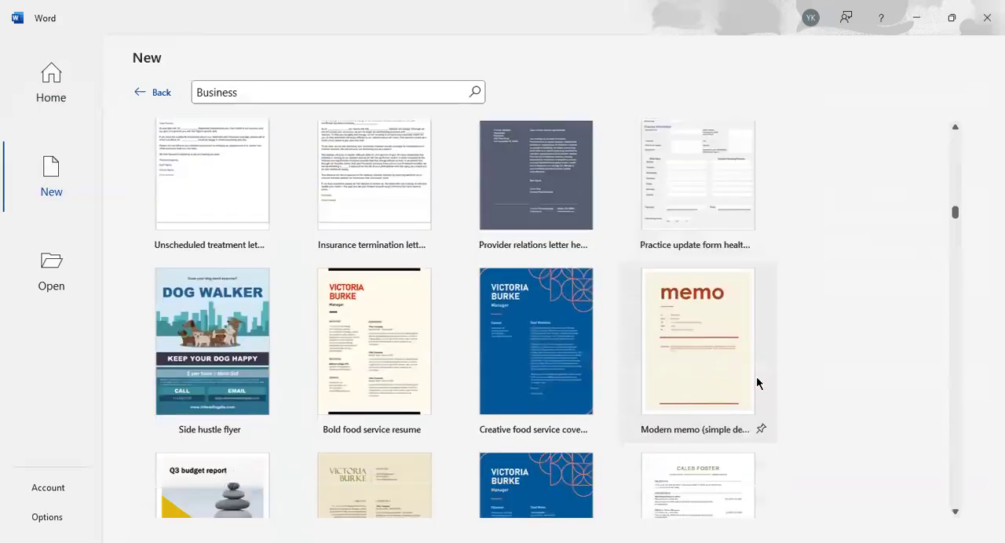
{"action": "scroll", "coordinate": [511, 390], "scroll_direction": "down", "scroll_amount": 2}
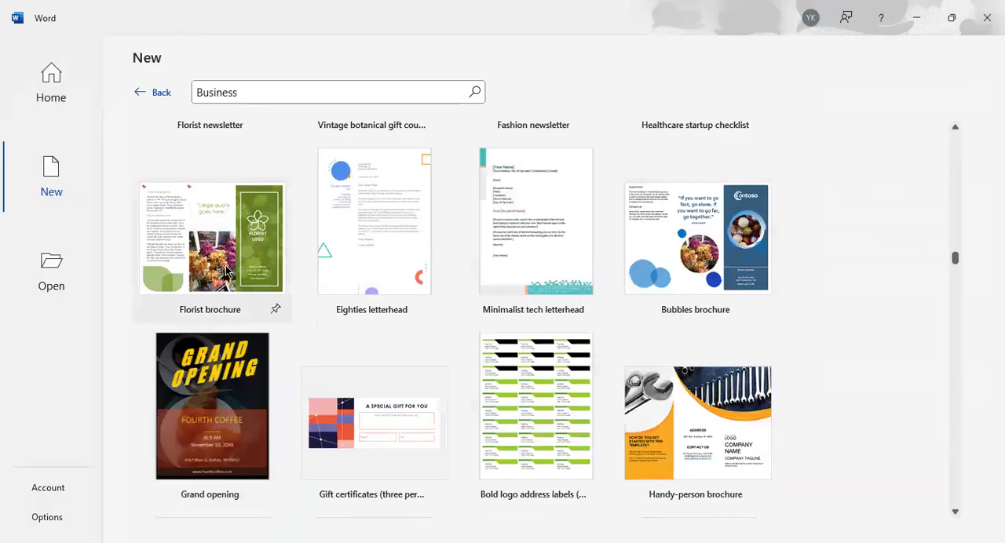
{"action": "scroll", "coordinate": [228, 275], "scroll_direction": "up", "scroll_amount": 10}
{"action": "scroll", "coordinate": [230, 270], "scroll_direction": "up", "scroll_amount": 10}
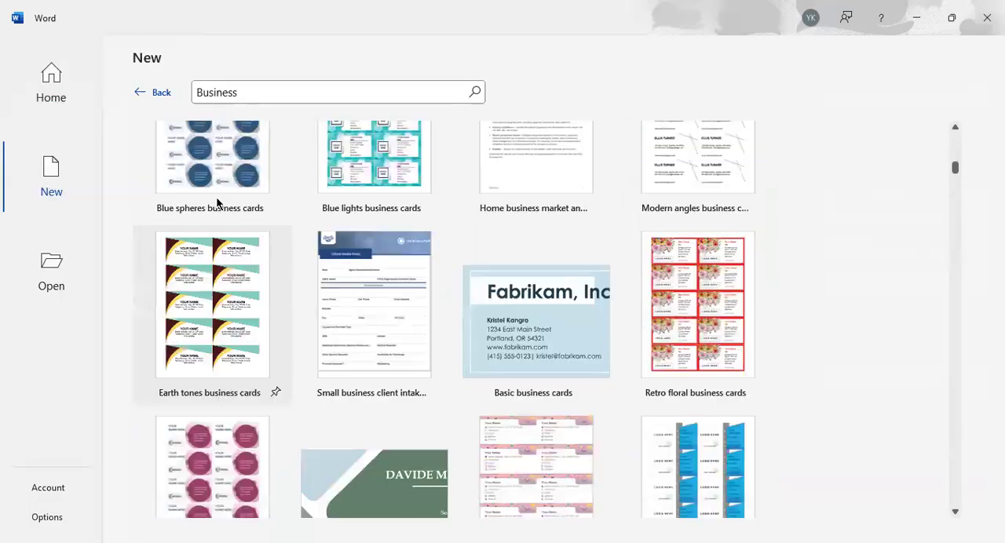
{"action": "left_click", "coordinate": [161, 92]}
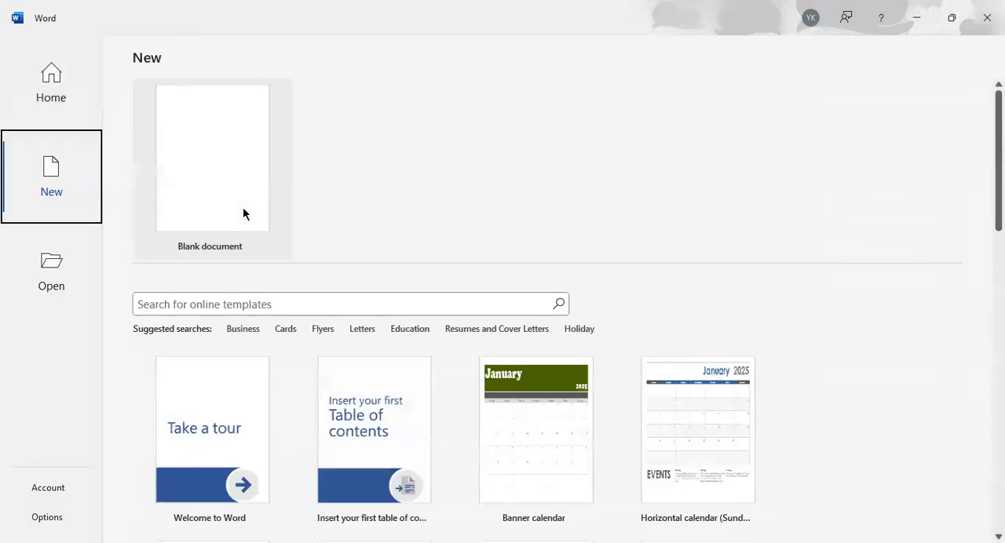
Step: Browse the online templates in the suggested Flyers category and return to the main template gallery
{"action": "left_click", "coordinate": [328, 332]}
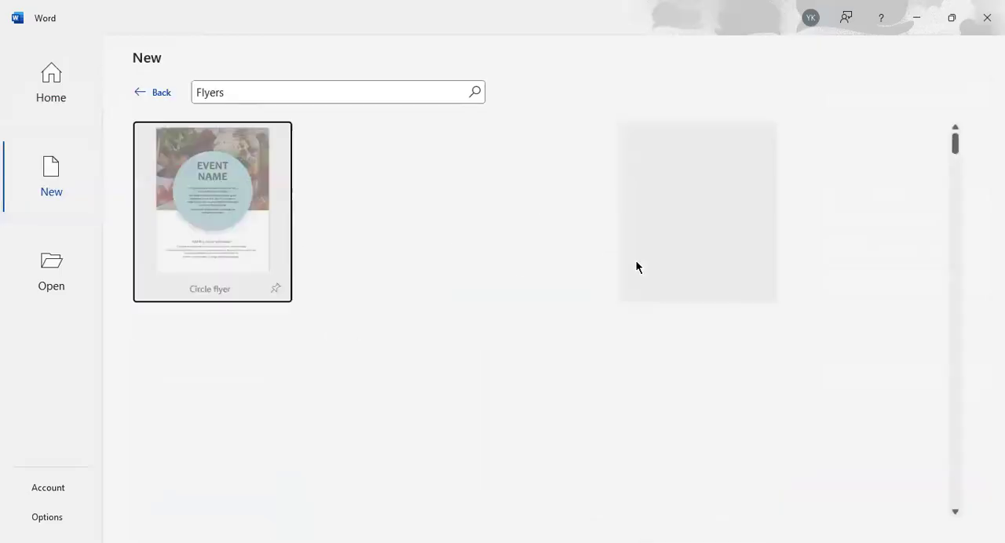
{"action": "scroll", "coordinate": [651, 275], "scroll_direction": "down", "scroll_amount": 3}
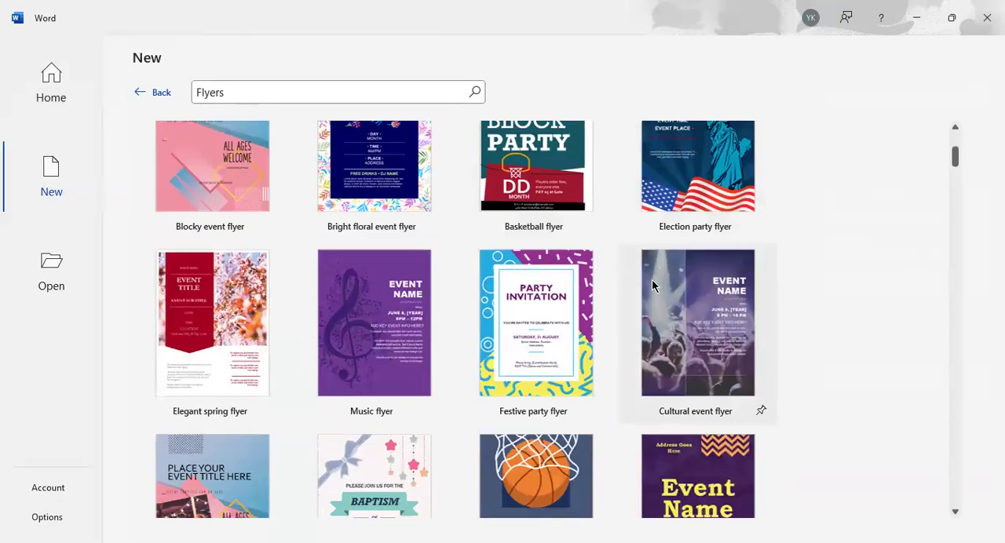
{"action": "scroll", "coordinate": [685, 346], "scroll_direction": "down", "scroll_amount": 3}
{"action": "scroll", "coordinate": [682, 350], "scroll_direction": "up", "scroll_amount": 2}
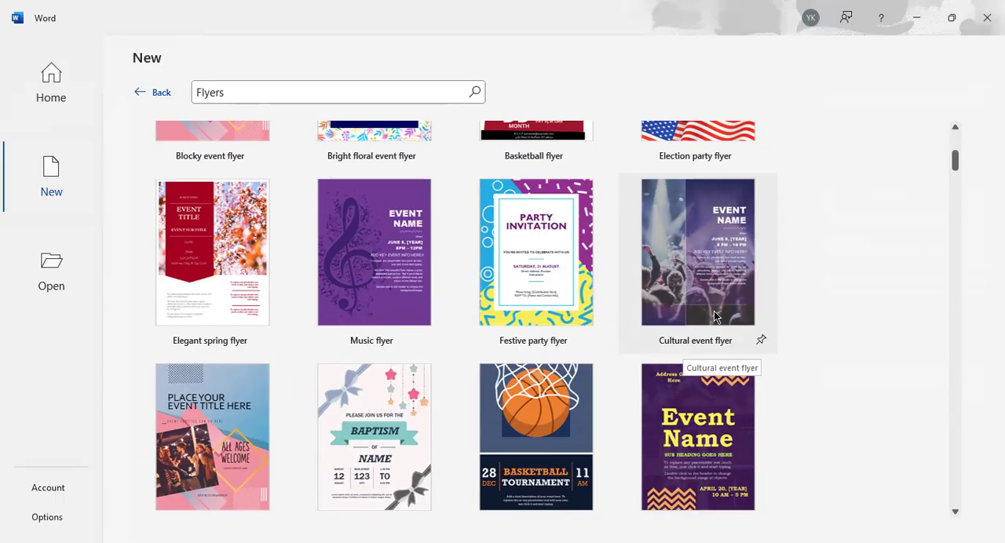
{"action": "scroll", "coordinate": [715, 315], "scroll_direction": "down", "scroll_amount": 5}
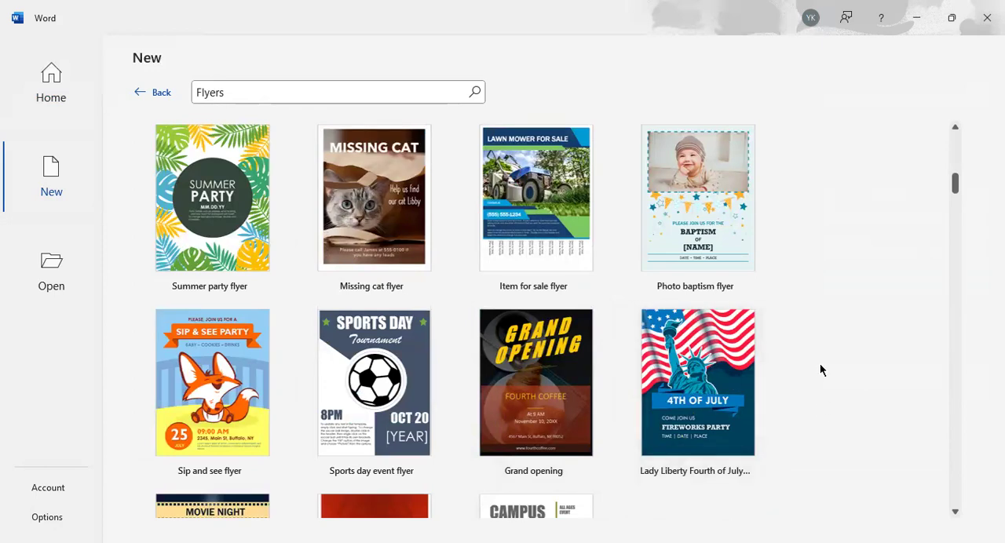
{"action": "scroll", "coordinate": [822, 360], "scroll_direction": "up", "scroll_amount": 10}
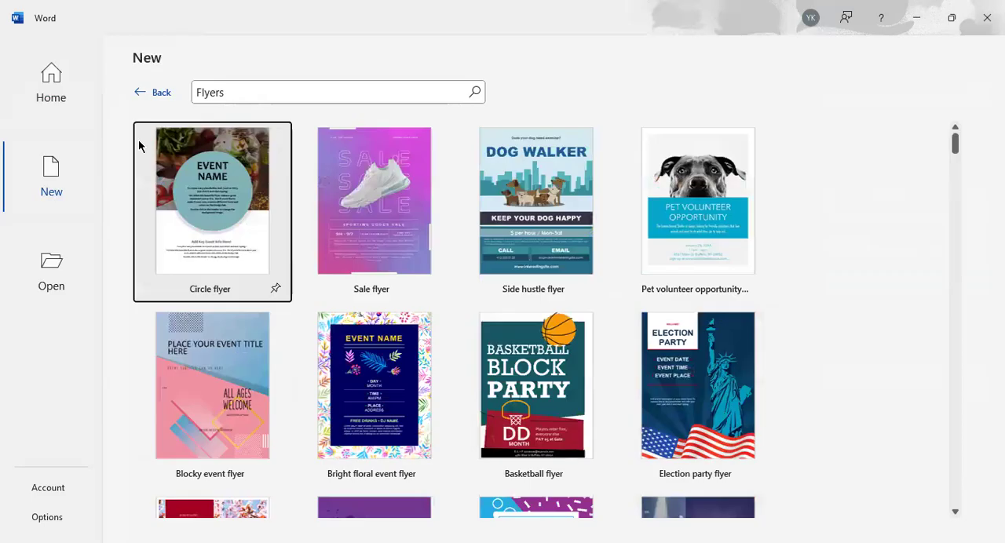
{"action": "left_click", "coordinate": [153, 93]}
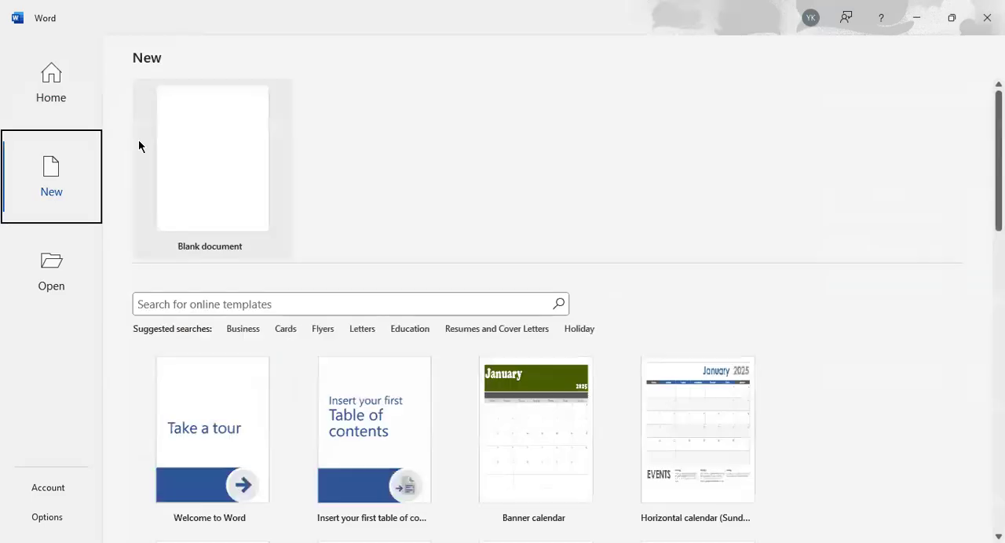
Step: Create a new blank document and dismiss its subscription verification notice
{"action": "left_click", "coordinate": [203, 203]}
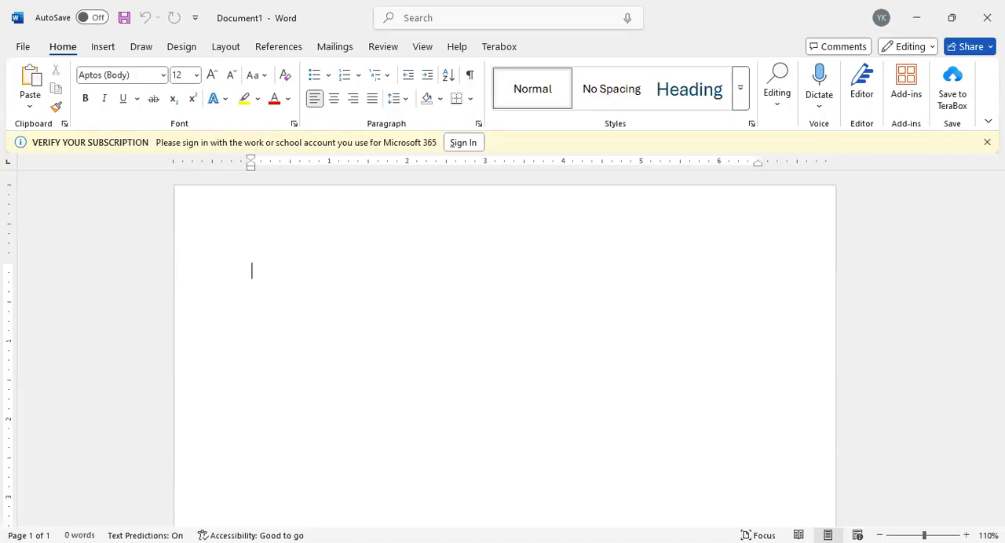
{"action": "left_click", "coordinate": [987, 142]}
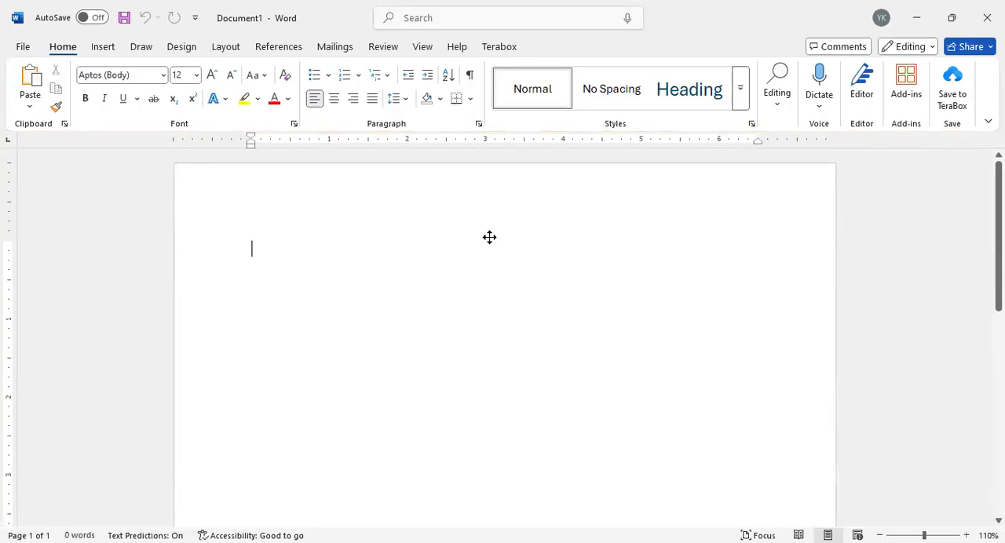
{"action": "scroll", "coordinate": [278, 502], "scroll_direction": "down", "scroll_amount": 5}
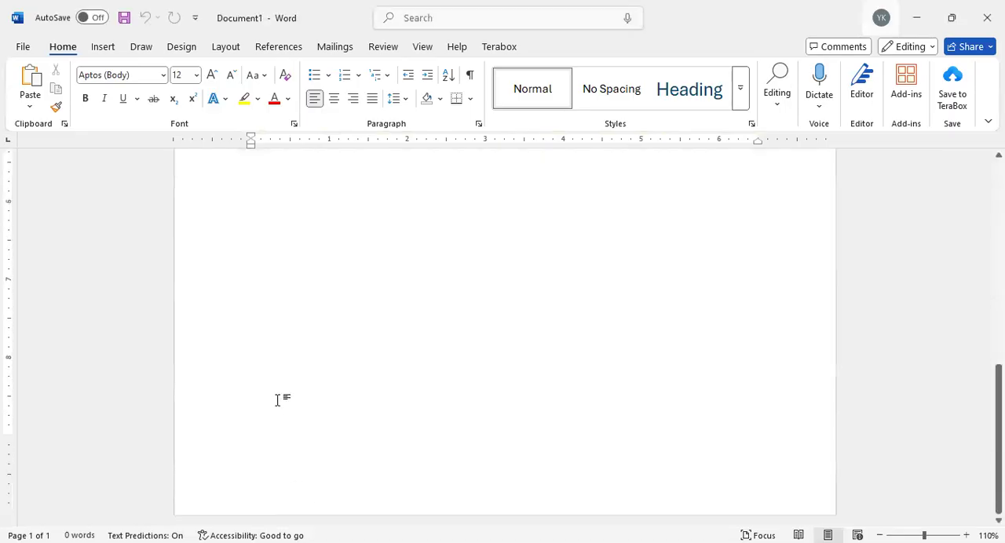
{"action": "scroll", "coordinate": [279, 399], "scroll_direction": "up", "scroll_amount": 5}
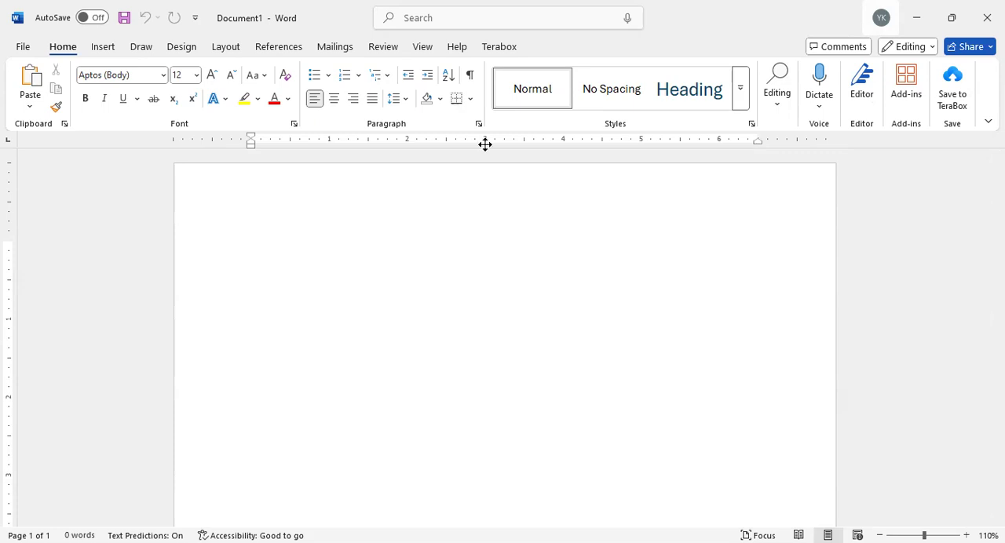
{"action": "left_click", "coordinate": [260, 267]}
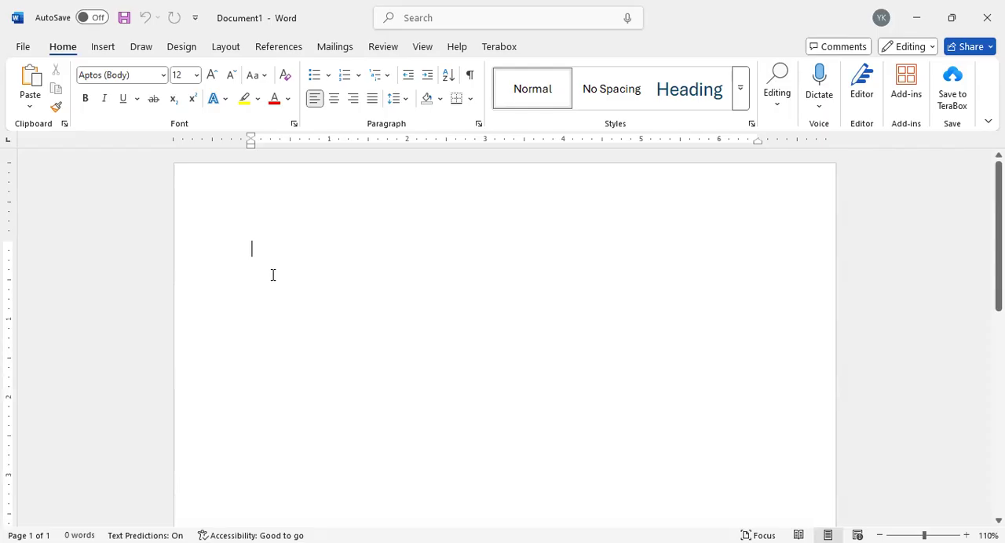
{"action": "scroll", "coordinate": [272, 279], "scroll_direction": "down", "scroll_amount": 5}
{"action": "scroll", "coordinate": [273, 279], "scroll_direction": "down", "scroll_amount": 2}
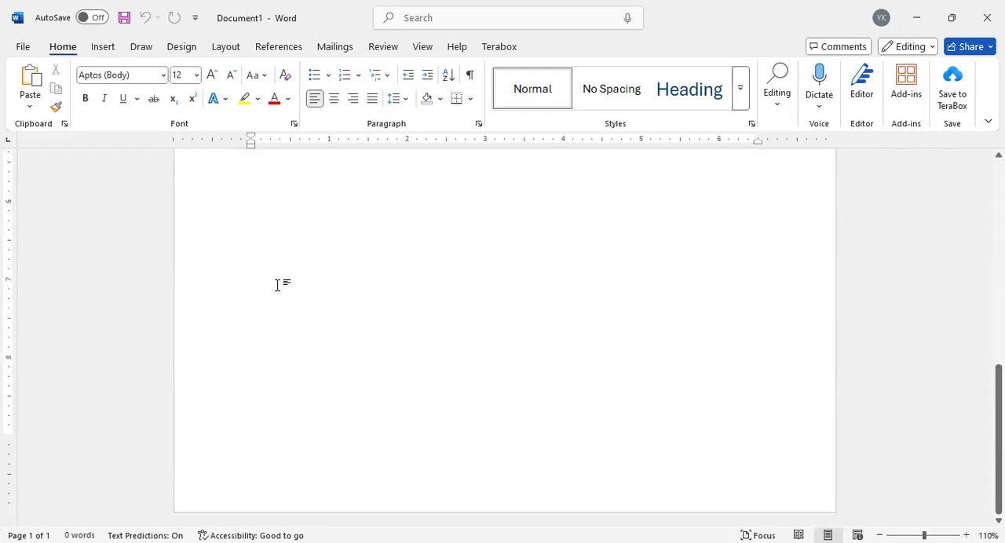
{"action": "scroll", "coordinate": [275, 280], "scroll_direction": "up", "scroll_amount": 7}
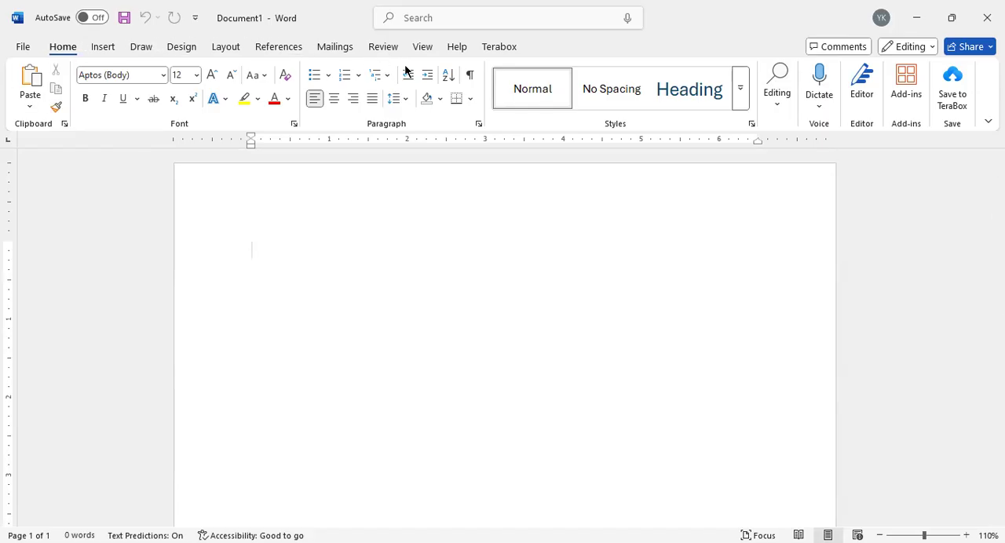
Step: Look through the preset paper sizes available for the document, from Letter to B5 (JIS)
{"action": "left_click", "coordinate": [424, 49]}
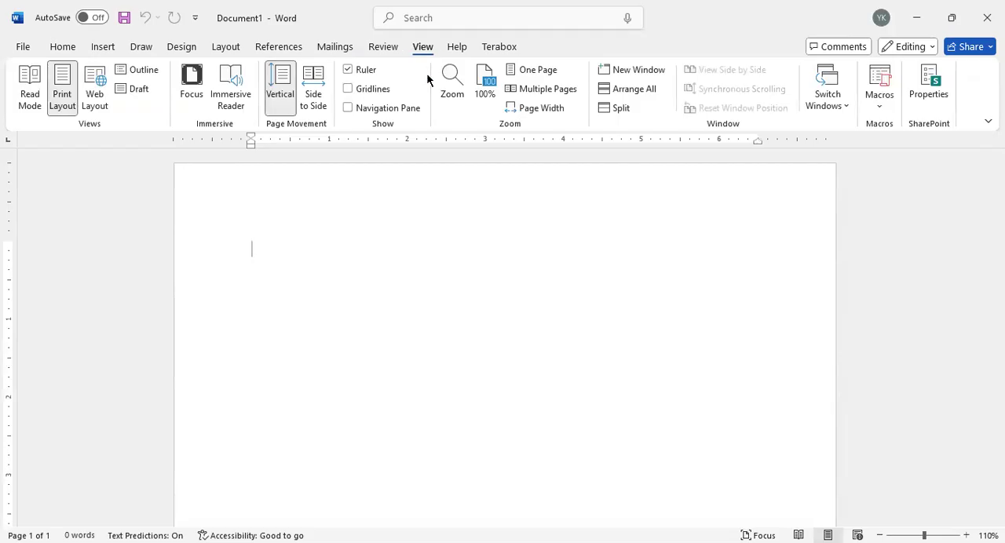
{"action": "left_click", "coordinate": [226, 49]}
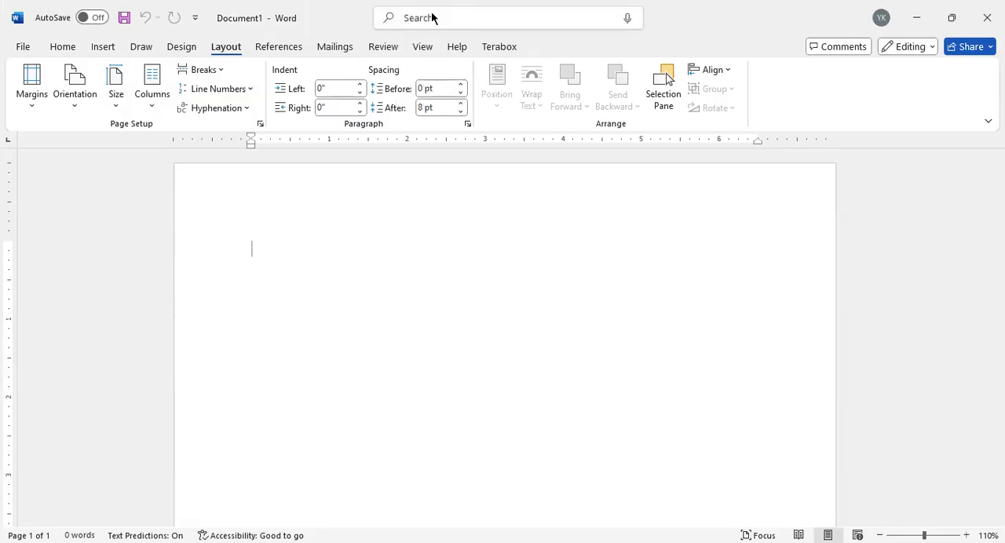
{"action": "left_click", "coordinate": [116, 105]}
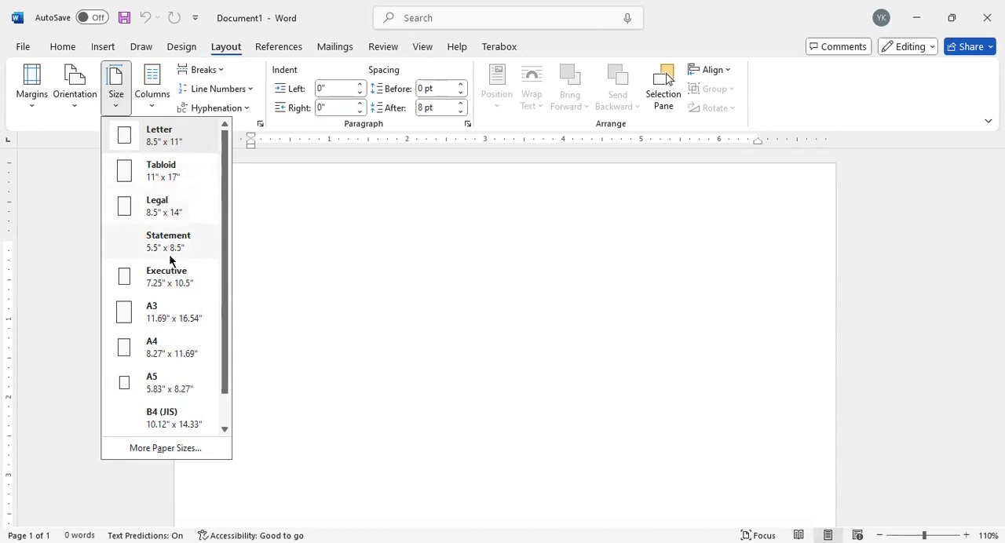
{"action": "scroll", "coordinate": [167, 325], "scroll_direction": "down", "scroll_amount": 1}
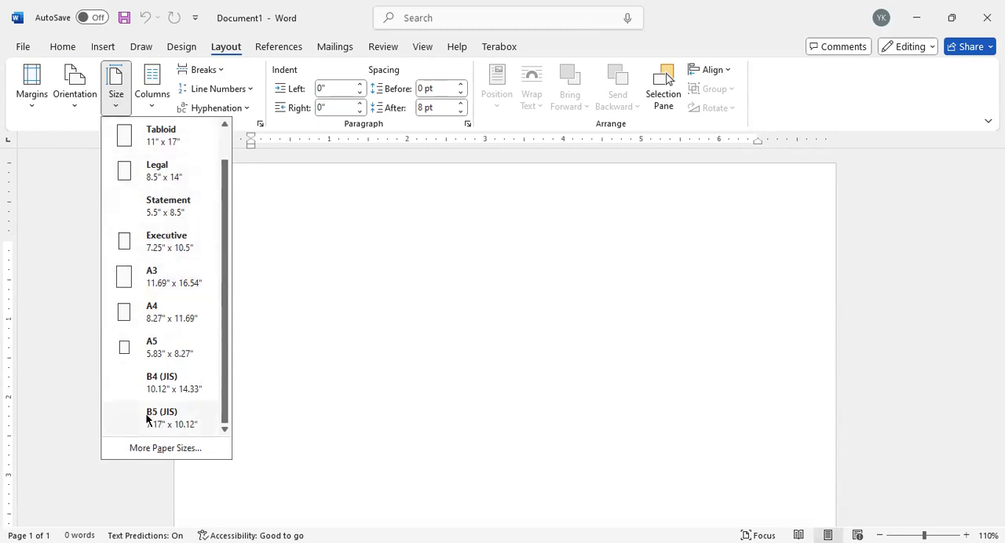
{"action": "scroll", "coordinate": [158, 339], "scroll_direction": "up", "scroll_amount": 1}
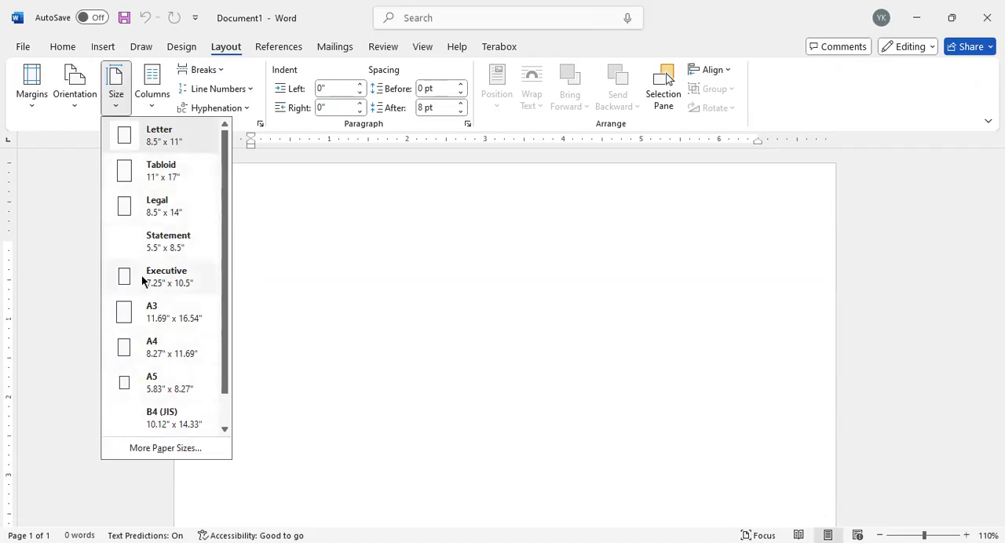
Step: Choose the Statement paper size in the page setup and increase its width in small increments
{"action": "left_click", "coordinate": [158, 448]}
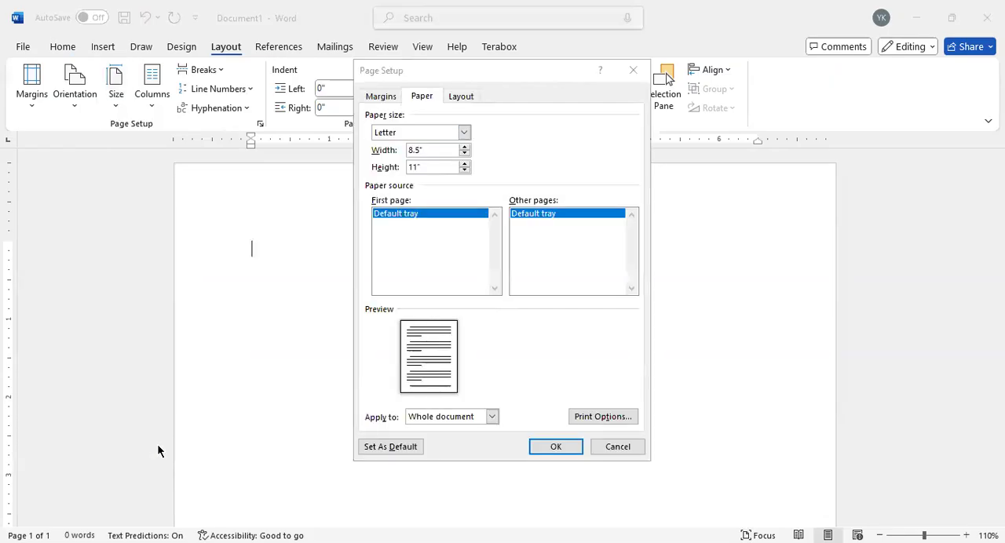
{"action": "left_click", "coordinate": [428, 168]}
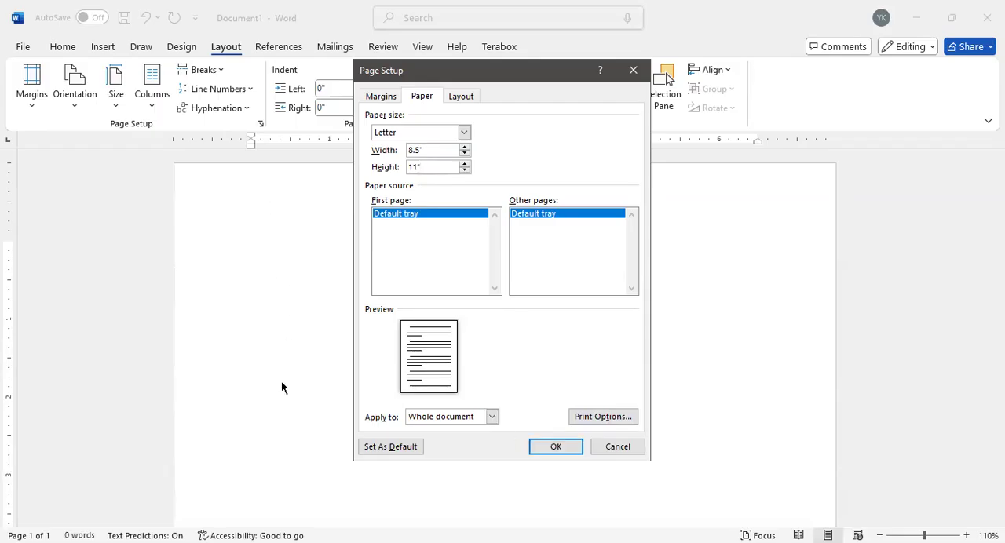
{"action": "left_click", "coordinate": [463, 133]}
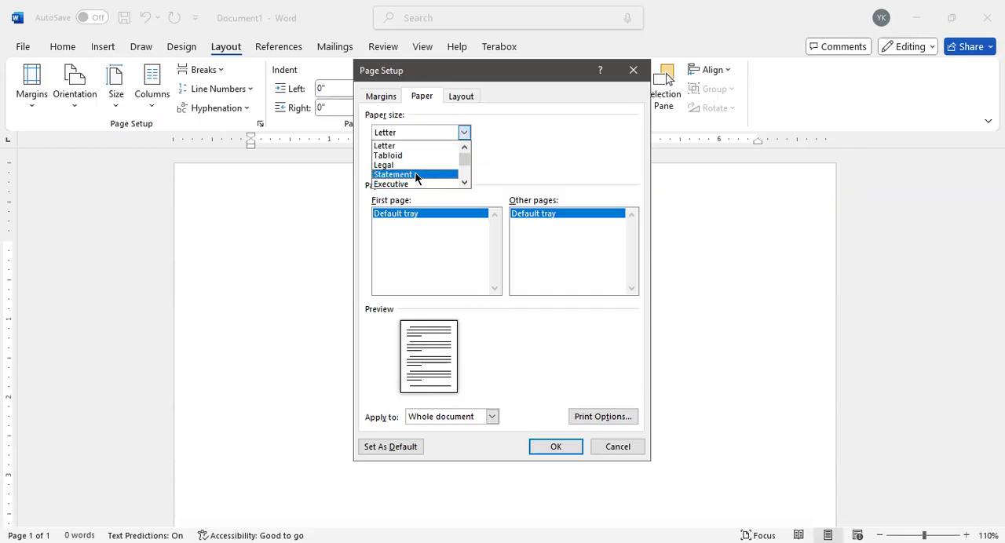
{"action": "left_click", "coordinate": [416, 175]}
{"action": "left_click", "coordinate": [465, 146]}
{"action": "left_click", "coordinate": [467, 147]}
{"action": "left_click", "coordinate": [466, 147]}
{"action": "left_click", "coordinate": [466, 146]}
{"action": "left_click", "coordinate": [466, 147]}
{"action": "left_click", "coordinate": [466, 147]}
{"action": "left_click", "coordinate": [467, 146]}
{"action": "left_click", "coordinate": [466, 147]}
{"action": "left_click", "coordinate": [466, 147]}
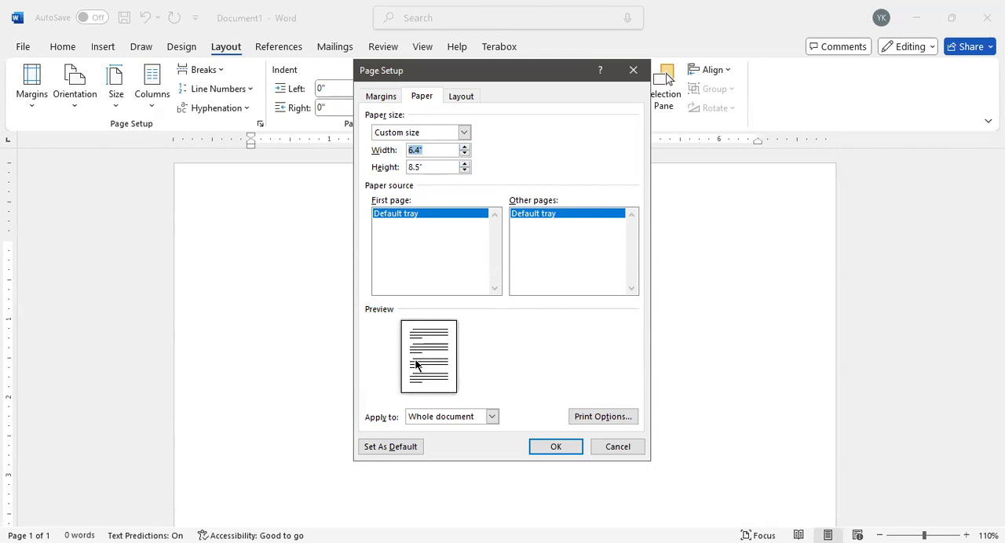
Step: Apply a custom paper size 10 inches wide and 15 inches high to the whole document, ignoring the margin warning
{"action": "left_click", "coordinate": [420, 149]}
{"action": "key", "text": "BackSpace"}
{"action": "key", "text": "BackSpace"}
{"action": "key", "text": "BackSpace"}
{"action": "key", "text": "BackSpace"}
{"action": "type", "text": "10"}
{"action": "left_click", "coordinate": [427, 166]}
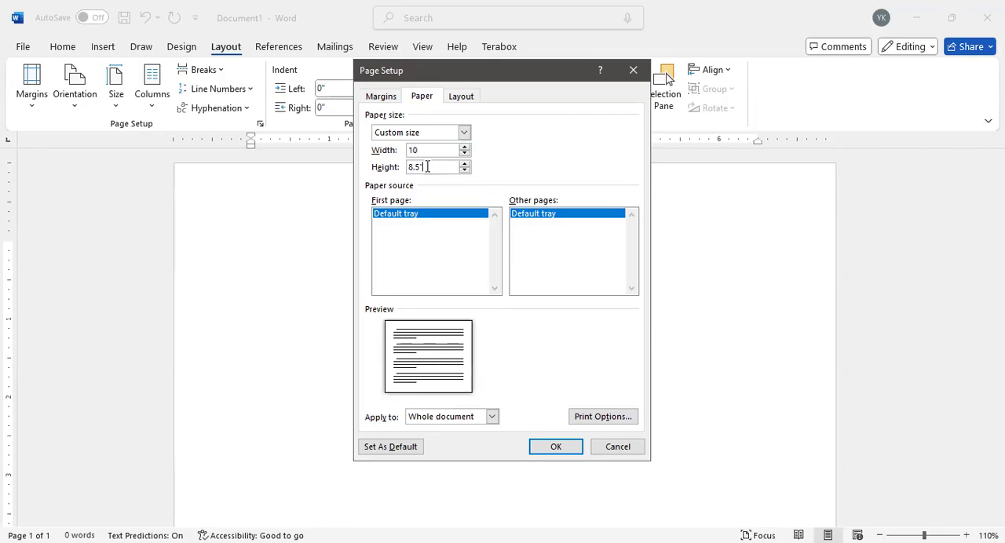
{"action": "key", "text": "BackSpace"}
{"action": "key", "text": "BackSpace"}
{"action": "key", "text": "BackSpace"}
{"action": "key", "text": "BackSpace"}
{"action": "type", "text": "15"}
{"action": "key", "text": "Return"}
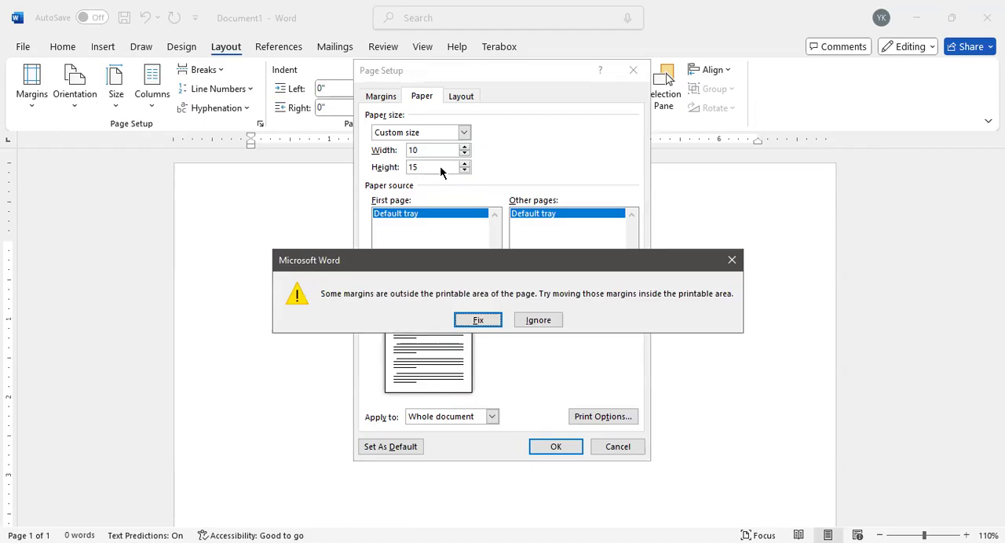
{"action": "left_click", "coordinate": [385, 391]}
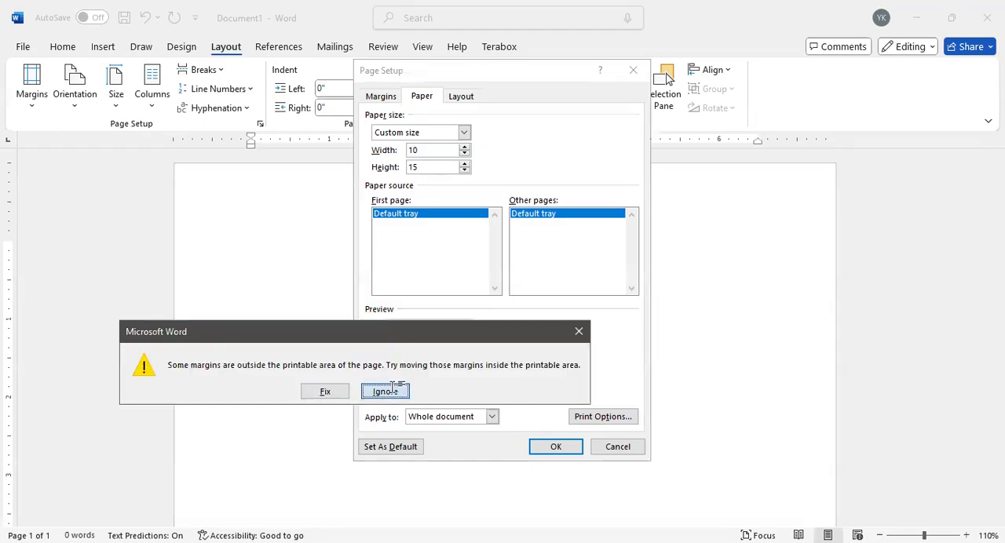
{"action": "scroll", "coordinate": [324, 330], "scroll_direction": "down", "scroll_amount": 15}
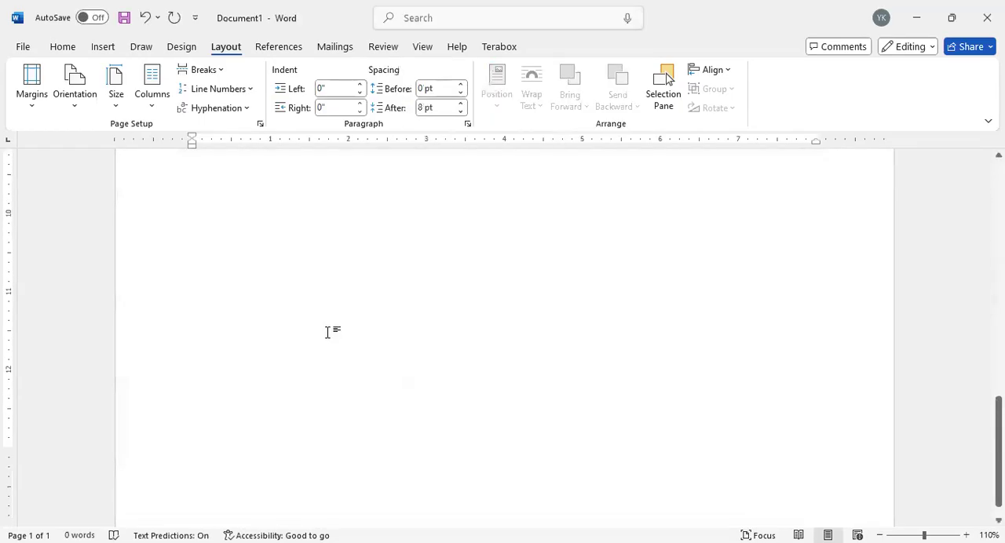
{"action": "scroll", "coordinate": [327, 332], "scroll_direction": "up", "scroll_amount": 15}
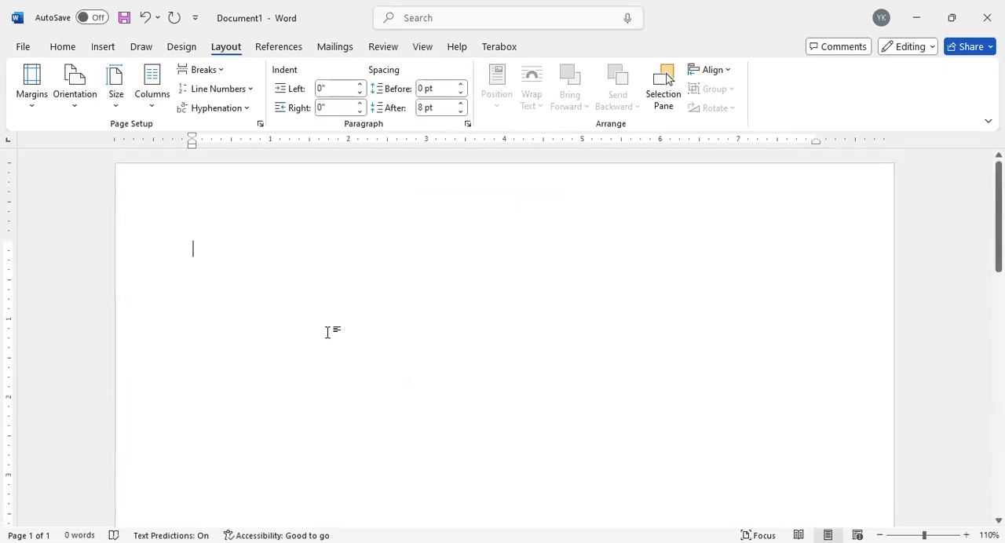
Step: Set the document's paper size to Letter, 8.5" x 11", and check the page
{"action": "left_click", "coordinate": [168, 144]}
{"action": "scroll", "coordinate": [342, 270], "scroll_direction": "down", "scroll_amount": 10}
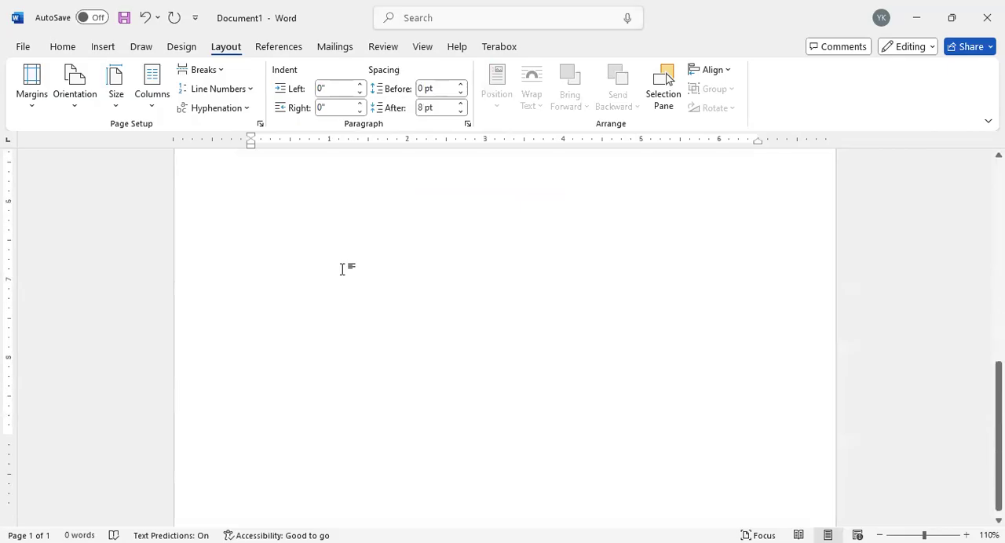
{"action": "scroll", "coordinate": [342, 269], "scroll_direction": "up", "scroll_amount": 10}
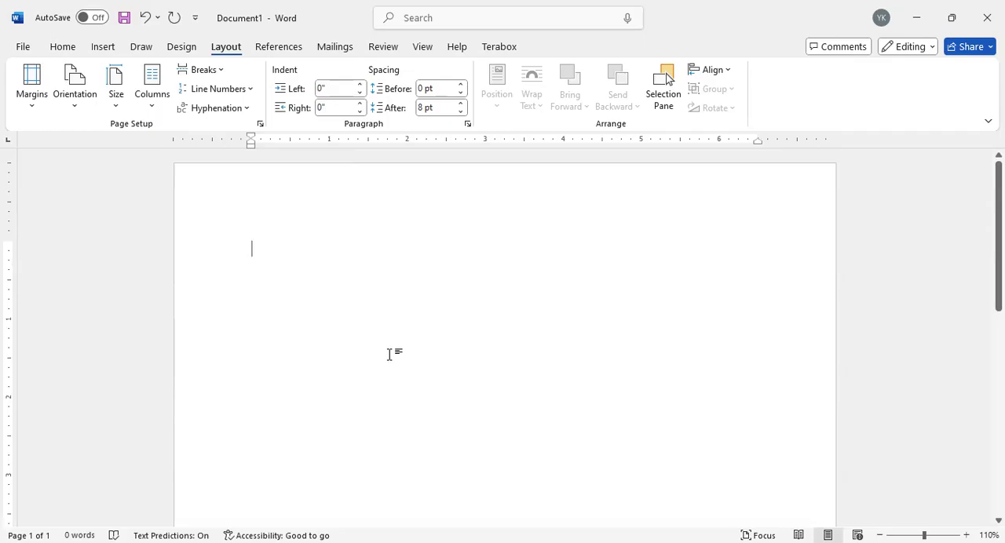
Step: Look over the paper sizes and the view, design, layout and theme color options without applying any
{"action": "left_click", "coordinate": [110, 98]}
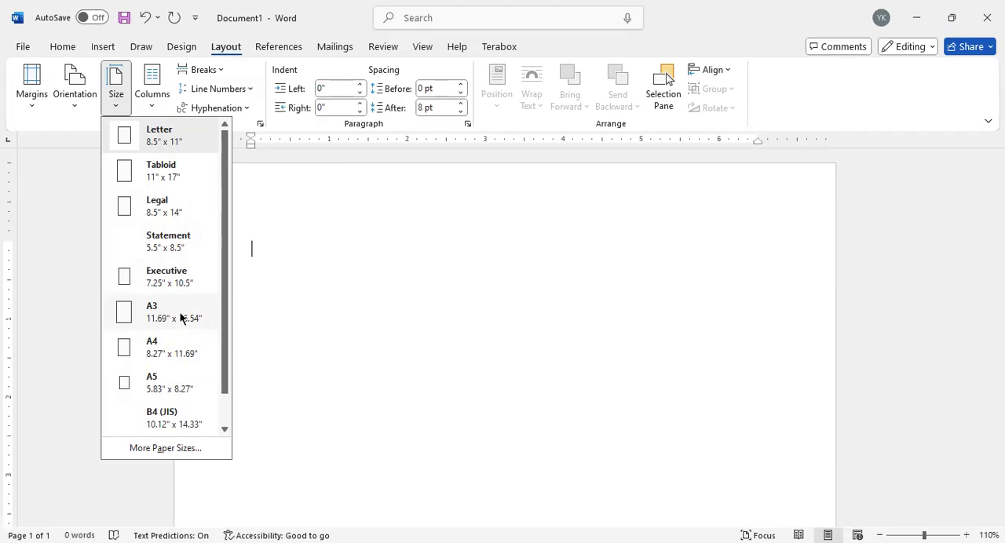
{"action": "left_click", "coordinate": [270, 343]}
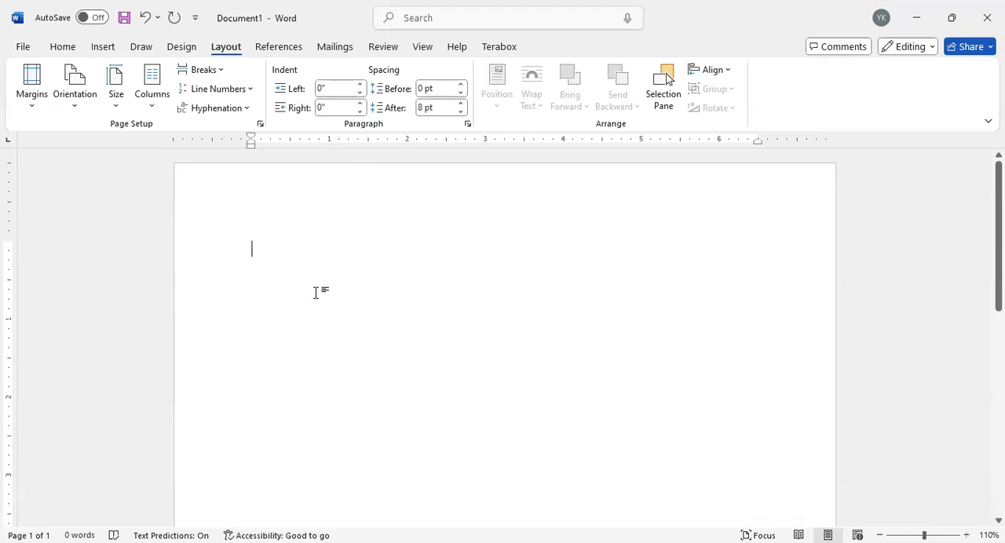
{"action": "left_click", "coordinate": [422, 47]}
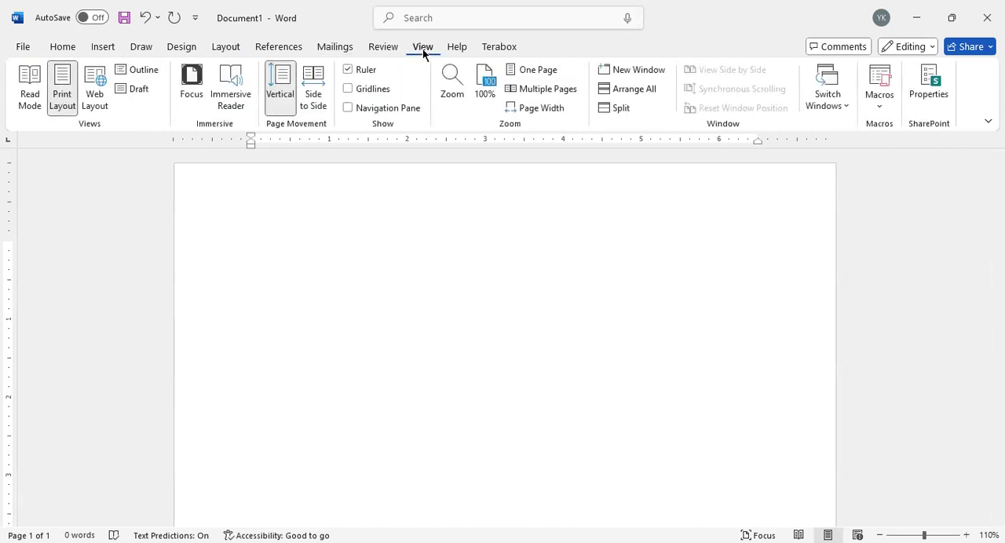
{"action": "left_click", "coordinate": [186, 48]}
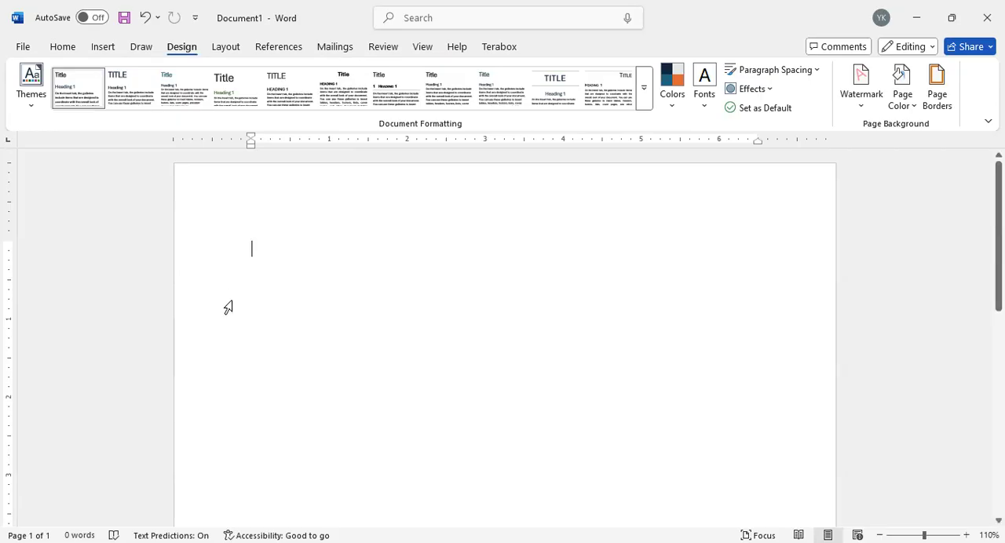
{"action": "scroll", "coordinate": [227, 307], "scroll_direction": "down", "scroll_amount": 8}
{"action": "scroll", "coordinate": [246, 318], "scroll_direction": "up", "scroll_amount": 10}
{"action": "scroll", "coordinate": [231, 314], "scroll_direction": "up", "scroll_amount": 1}
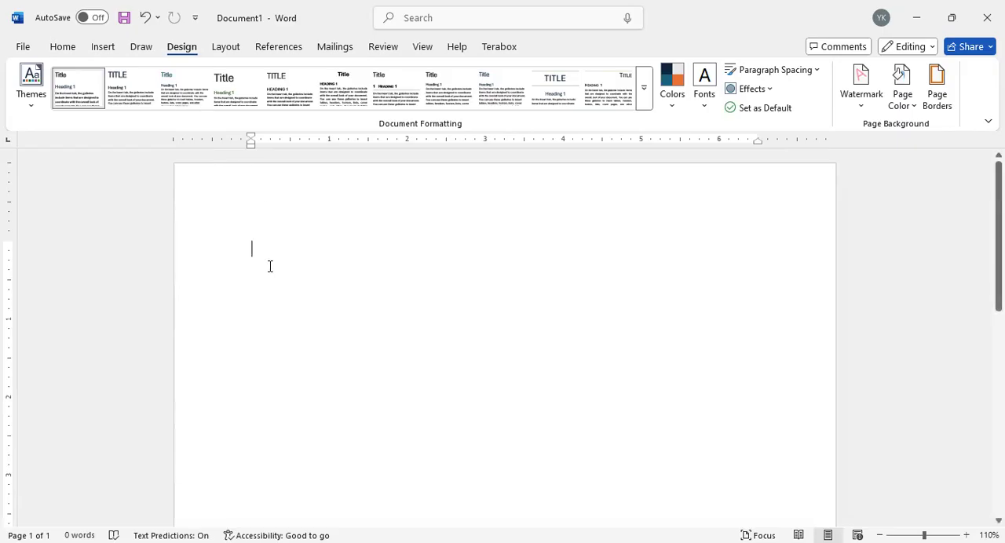
{"action": "left_click", "coordinate": [224, 45]}
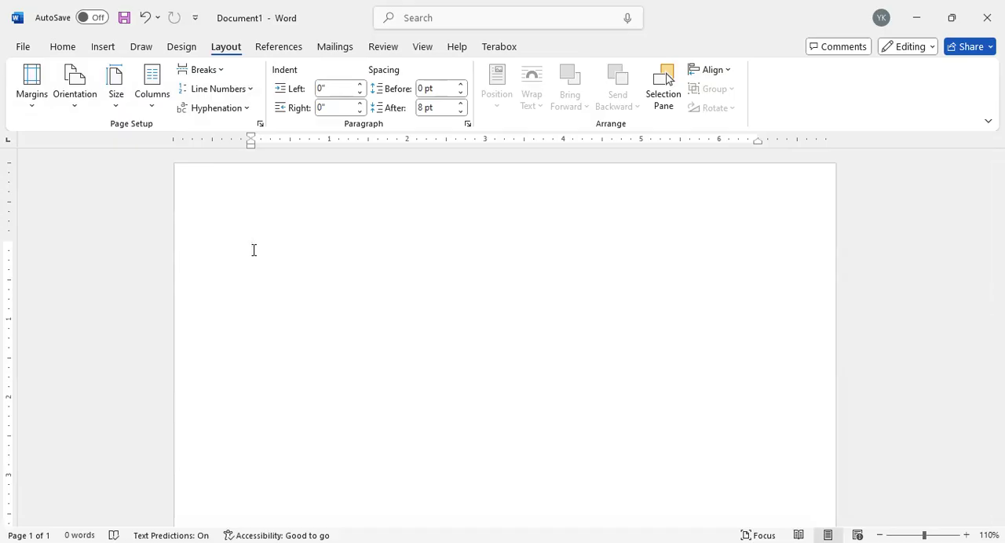
{"action": "left_click", "coordinate": [188, 48]}
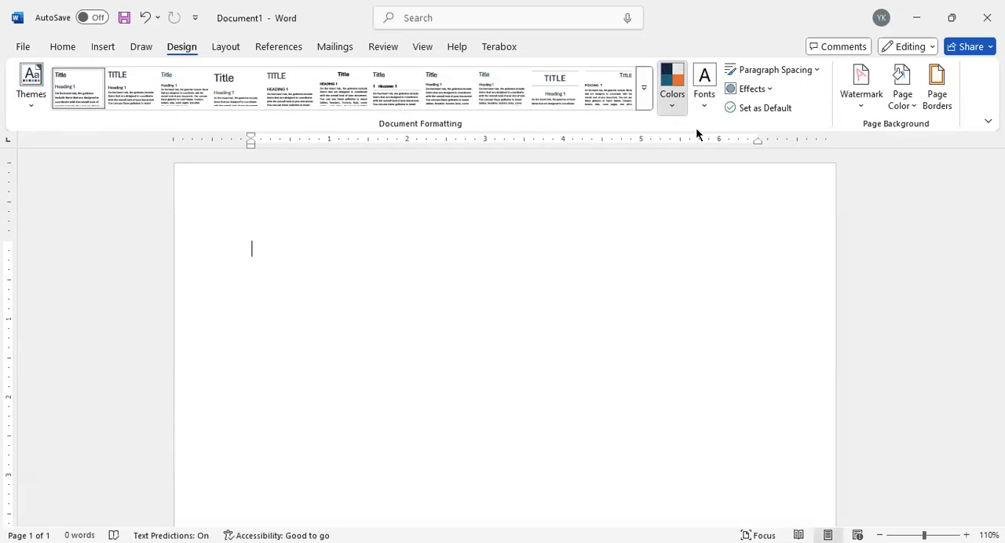
{"action": "left_click", "coordinate": [672, 87]}
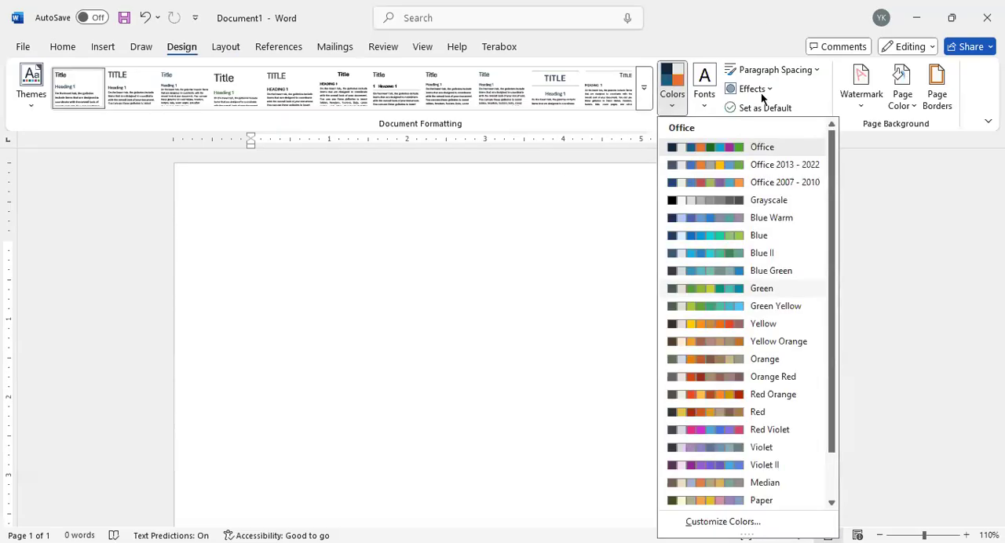
Step: Apply the custom pink color #EA42C6 as the page background
{"action": "left_click", "coordinate": [910, 107]}
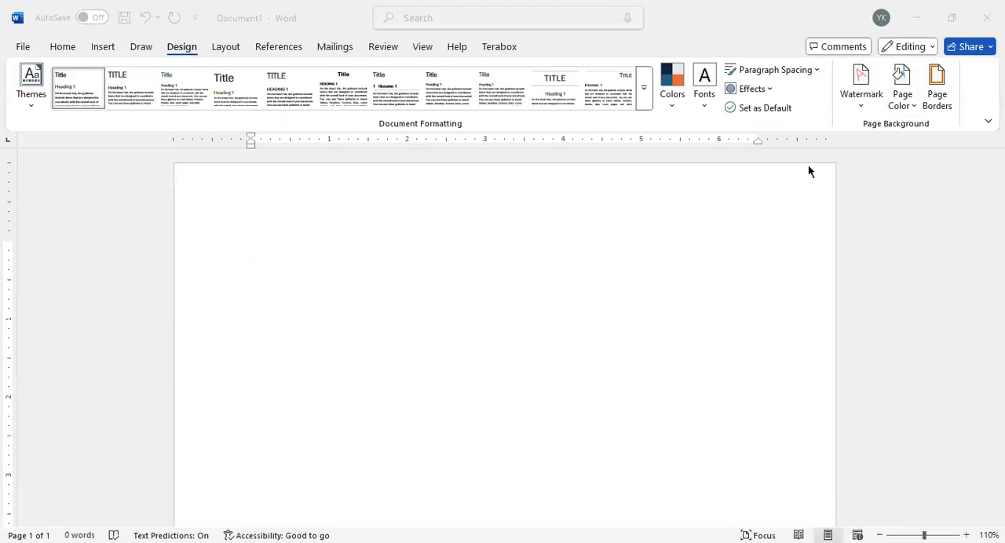
{"action": "left_click", "coordinate": [901, 100]}
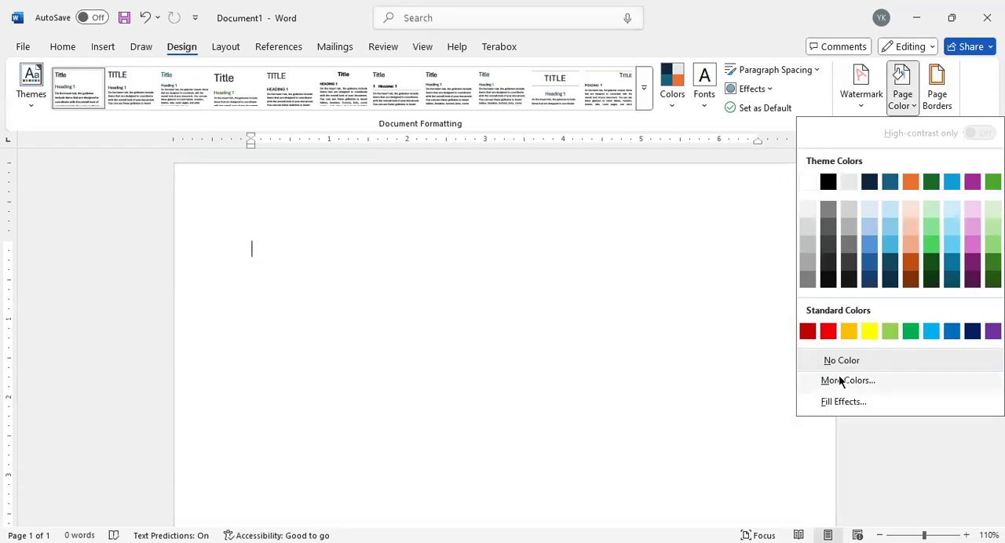
{"action": "left_click", "coordinate": [838, 376]}
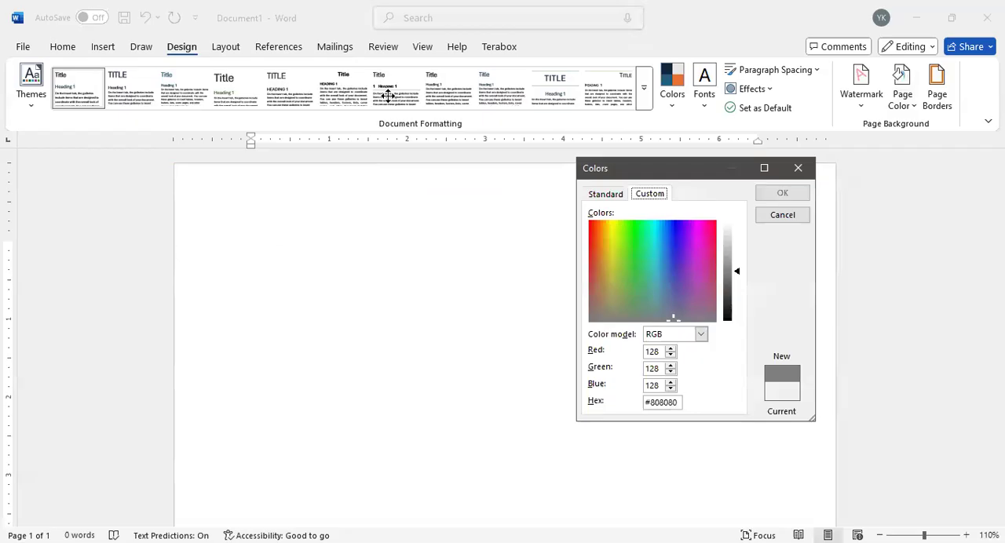
{"action": "left_click_drag", "start_coordinate": [653, 262], "coordinate": [639, 247]}
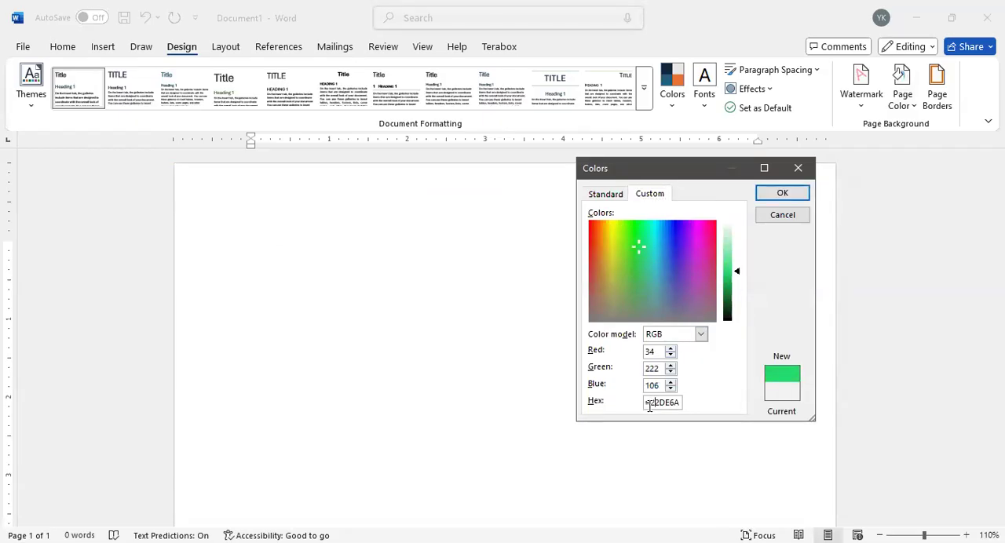
{"action": "left_click_drag", "start_coordinate": [626, 304], "coordinate": [698, 241]}
{"action": "mouse_move", "coordinate": [736, 277]}
{"action": "left_mouse_down"}
{"action": "mouse_move", "coordinate": [733, 249]}
{"action": "mouse_move", "coordinate": [726, 289]}
{"action": "mouse_move", "coordinate": [724, 264]}
{"action": "left_mouse_up"}
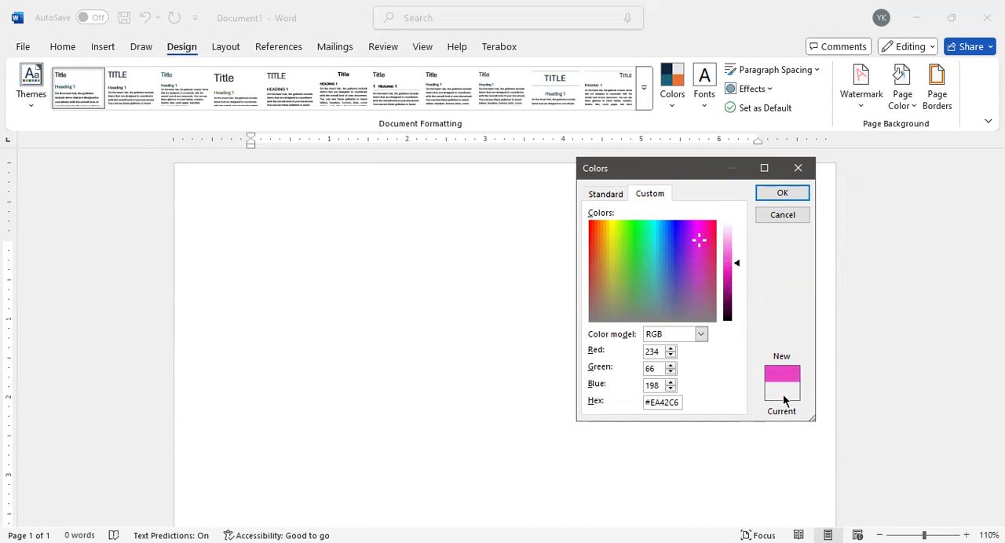
{"action": "left_click", "coordinate": [778, 197]}
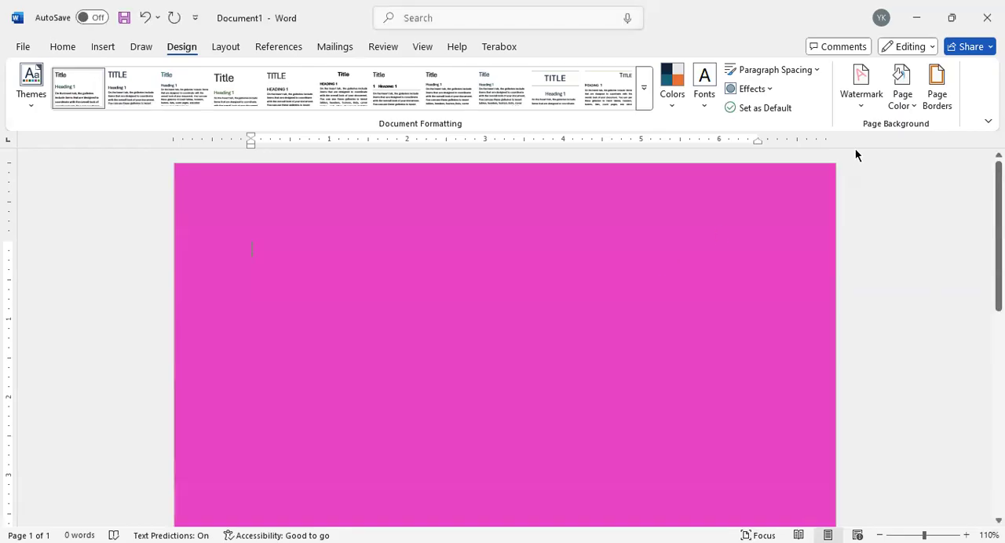
Step: Remove the page background color
{"action": "left_click", "coordinate": [897, 109]}
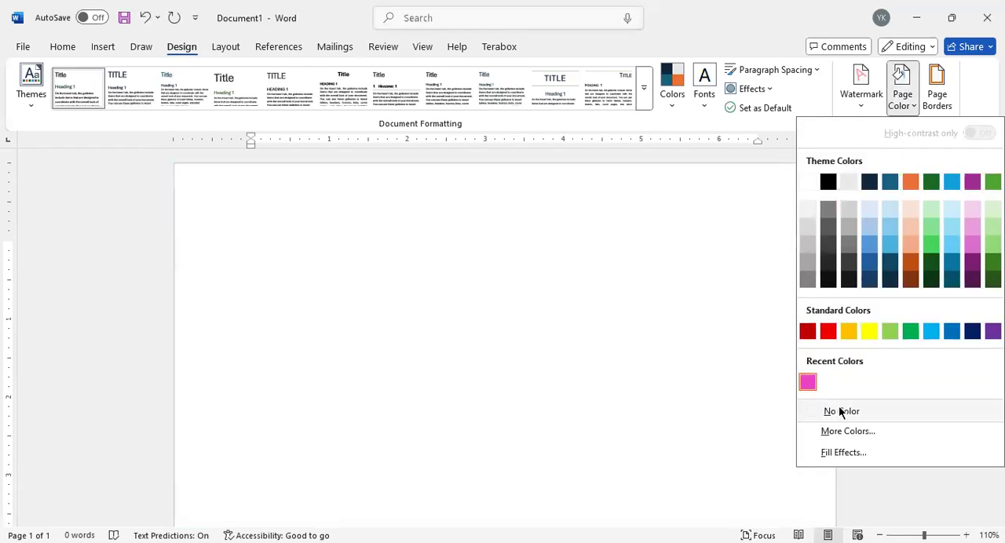
{"action": "left_click", "coordinate": [564, 300]}
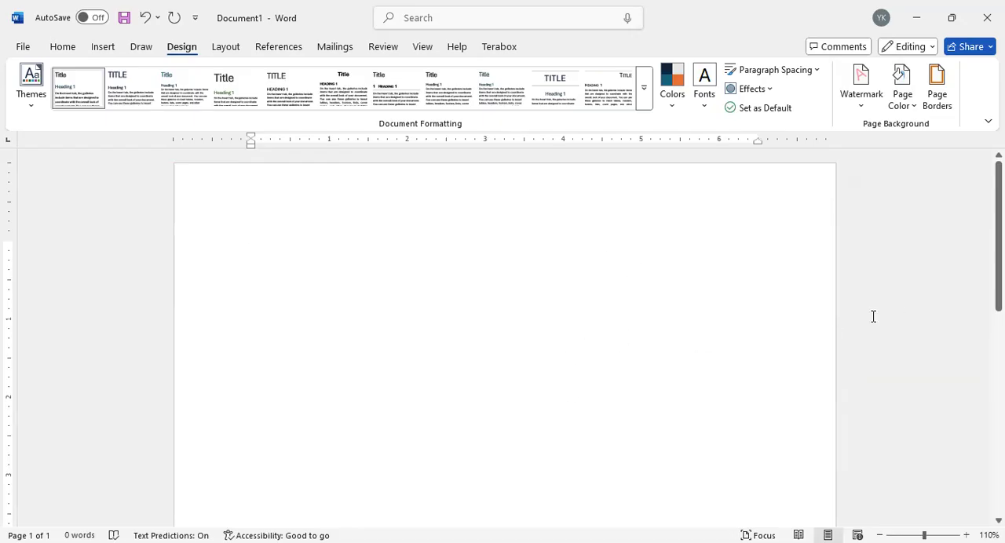
Step: Preview the Box and Shadow page border settings and choose the 3-D setting for the whole document
{"action": "left_click", "coordinate": [926, 97]}
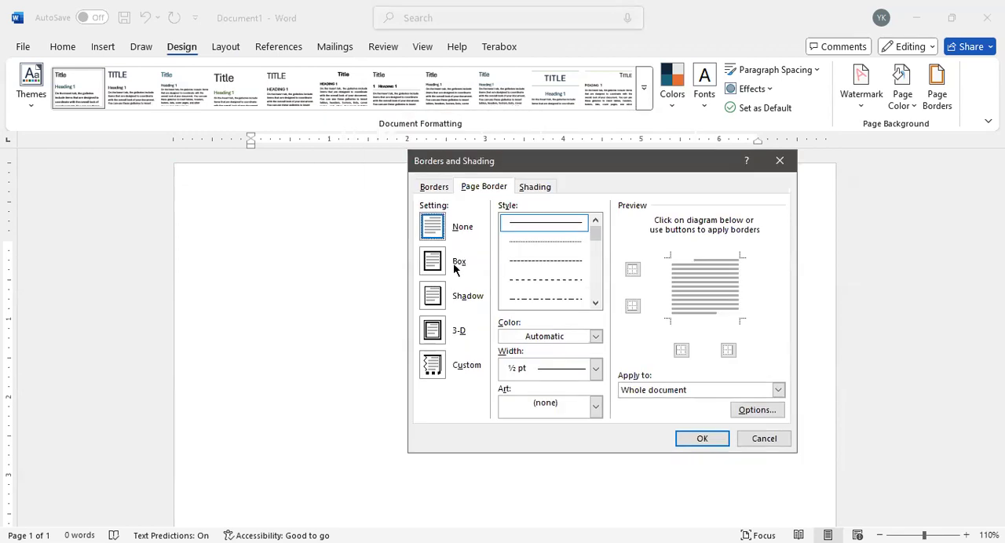
{"action": "left_click", "coordinate": [443, 263]}
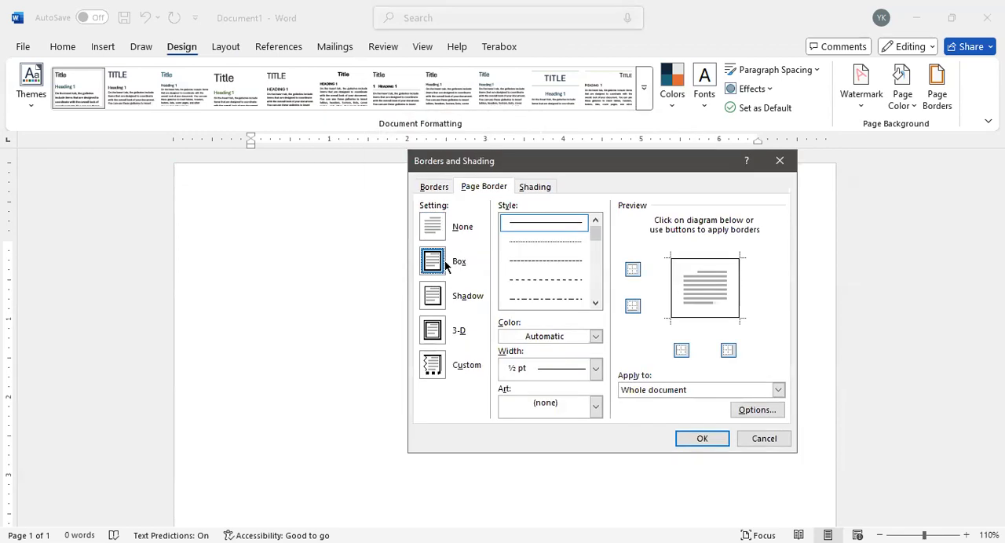
{"action": "left_click", "coordinate": [442, 302]}
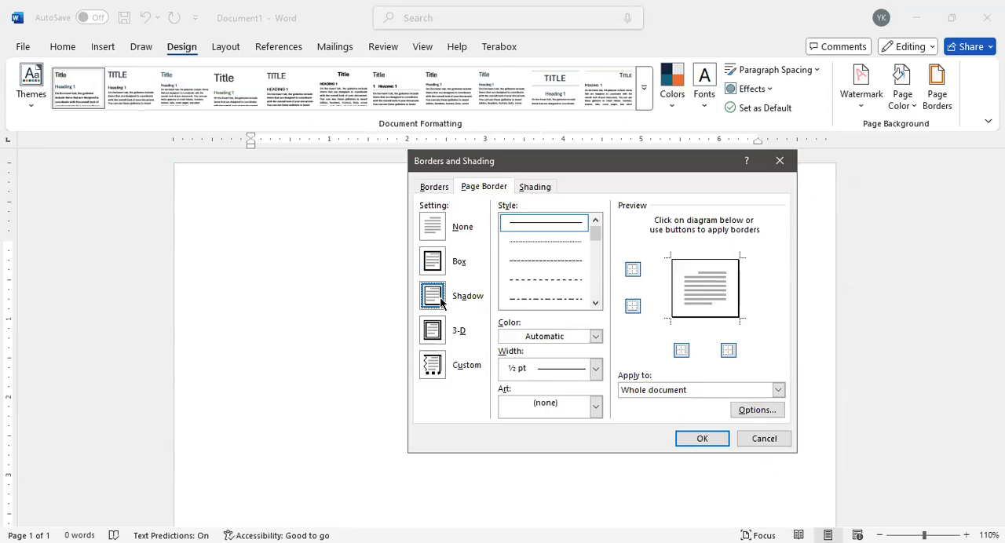
{"action": "left_click", "coordinate": [442, 333]}
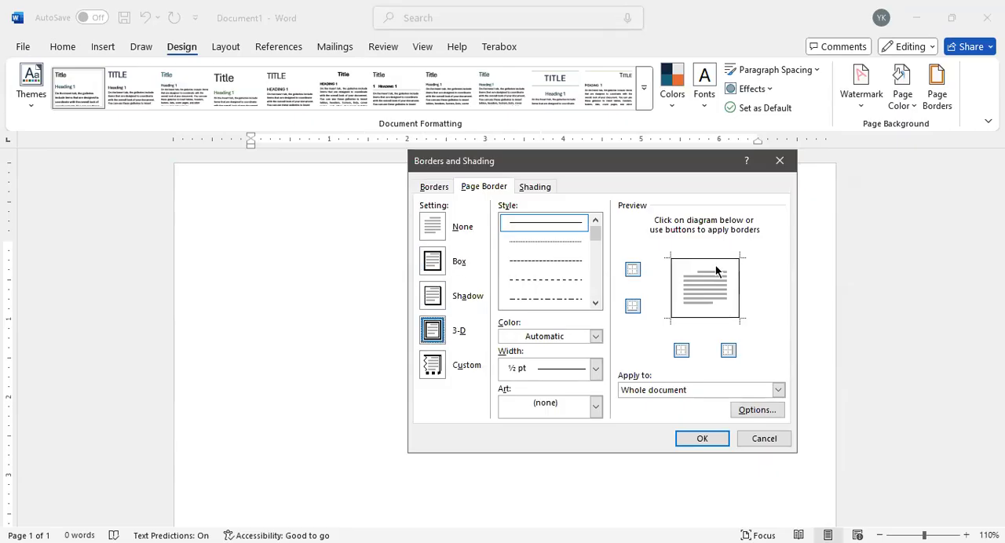
Step: Apply the double wavy line style at ¼ pt as the page border and check it down the page
{"action": "left_click", "coordinate": [537, 260]}
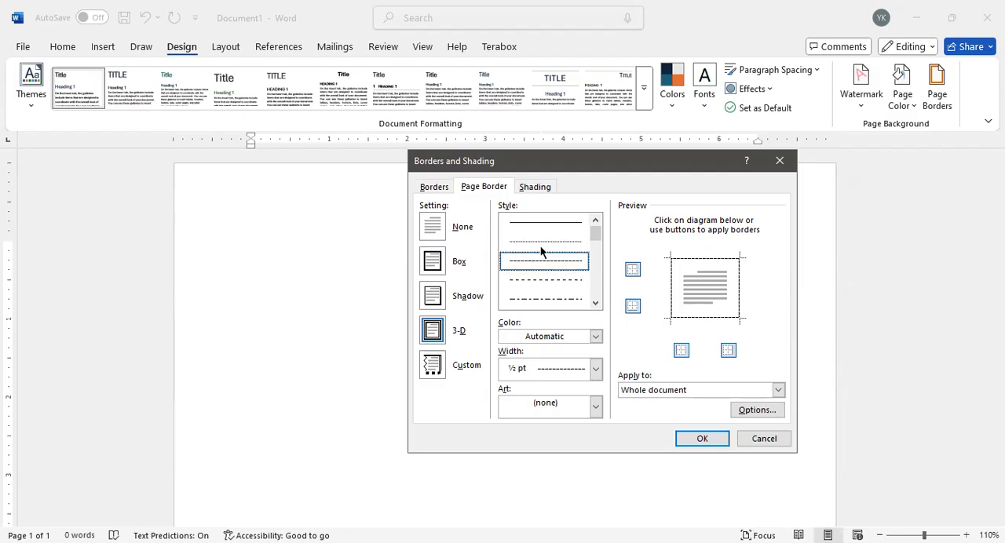
{"action": "left_click", "coordinate": [552, 283]}
{"action": "left_click", "coordinate": [594, 303]}
{"action": "left_click", "coordinate": [595, 303]}
{"action": "left_click", "coordinate": [595, 303]}
{"action": "left_click", "coordinate": [595, 303]}
{"action": "left_click", "coordinate": [595, 303]}
{"action": "left_click", "coordinate": [595, 302]}
{"action": "left_click", "coordinate": [595, 303]}
{"action": "left_click", "coordinate": [595, 303]}
{"action": "left_click", "coordinate": [595, 303]}
{"action": "left_click", "coordinate": [595, 303]}
{"action": "left_click", "coordinate": [595, 303]}
{"action": "left_click", "coordinate": [595, 303]}
{"action": "left_click", "coordinate": [594, 303]}
{"action": "left_click", "coordinate": [595, 303]}
{"action": "left_click", "coordinate": [595, 303]}
{"action": "left_click", "coordinate": [555, 239]}
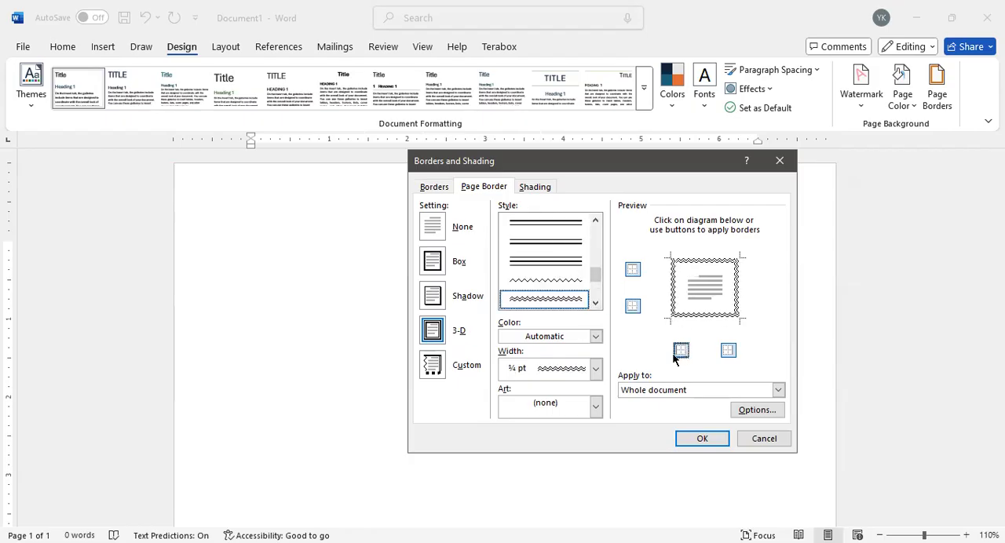
{"action": "left_click", "coordinate": [718, 437]}
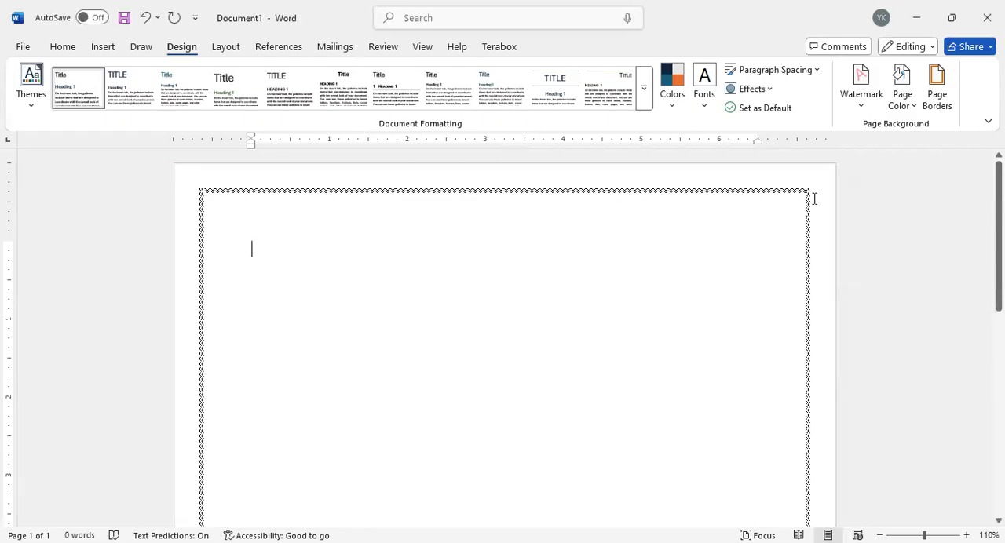
{"action": "scroll", "coordinate": [813, 198], "scroll_direction": "down", "scroll_amount": 8}
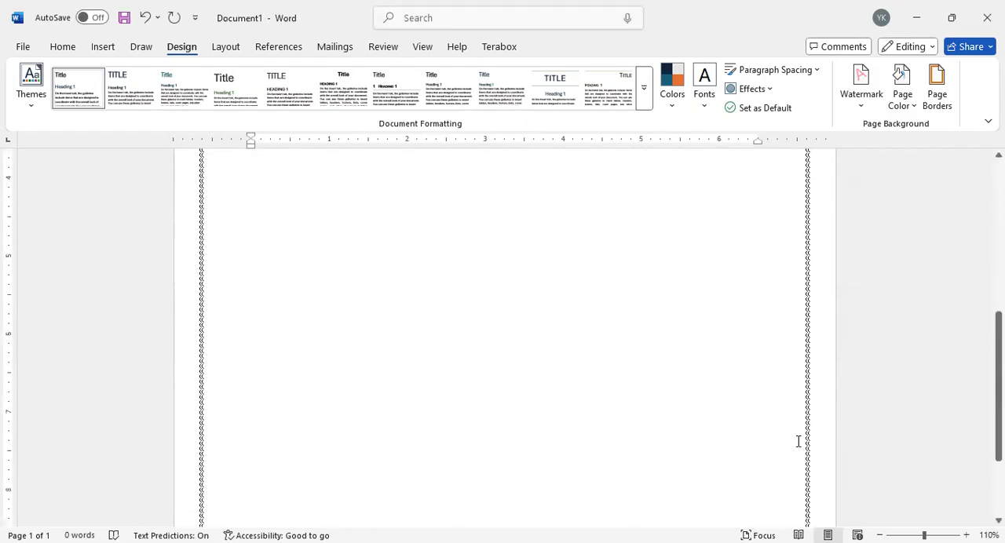
{"action": "scroll", "coordinate": [797, 441], "scroll_direction": "up", "scroll_amount": 6}
{"action": "scroll", "coordinate": [807, 389], "scroll_direction": "down", "scroll_amount": 1}
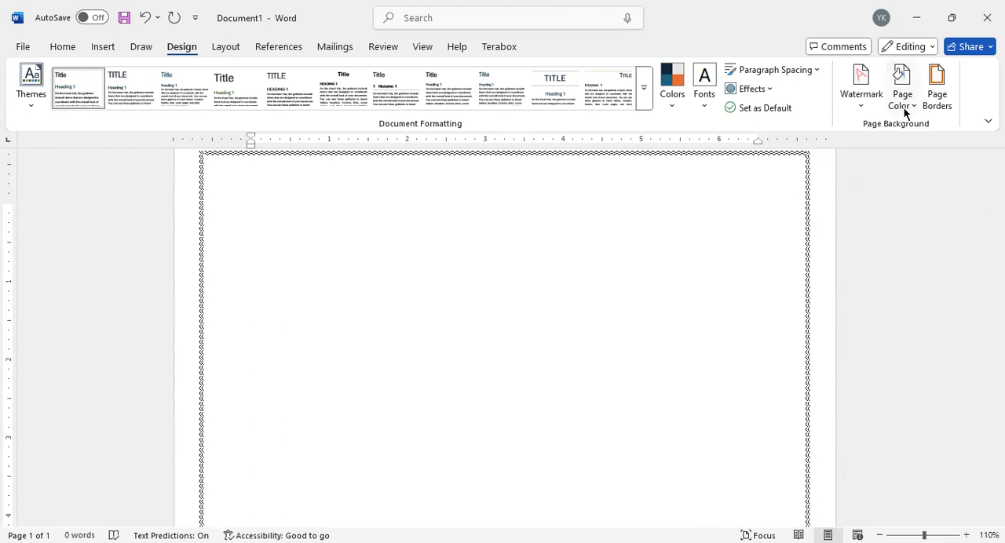
Step: Look through the page border width and art options without choosing any
{"action": "left_click", "coordinate": [936, 94]}
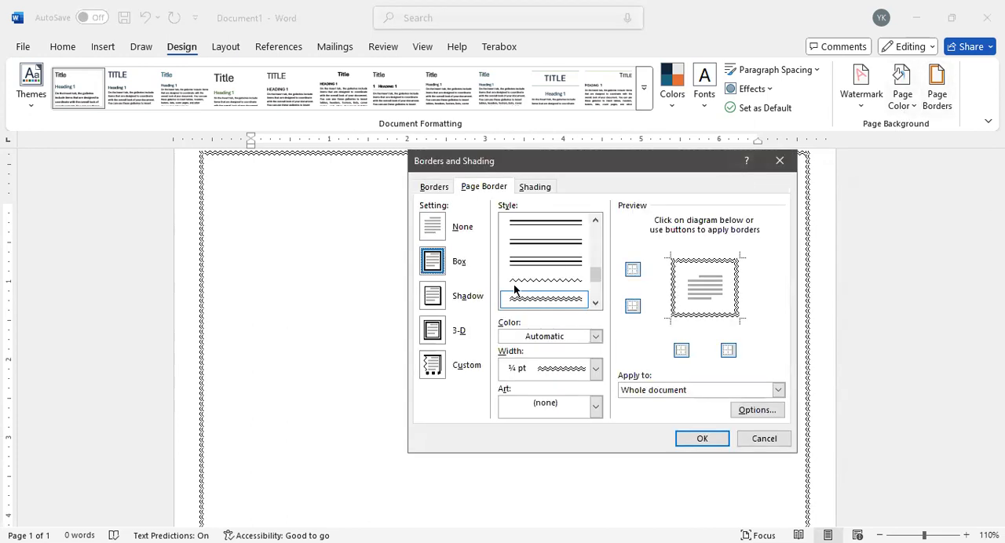
{"action": "left_click", "coordinate": [594, 369]}
{"action": "left_click", "coordinate": [594, 369]}
{"action": "left_click", "coordinate": [594, 369]}
{"action": "left_click", "coordinate": [514, 394]}
{"action": "left_click", "coordinate": [594, 406]}
{"action": "scroll", "coordinate": [554, 475], "scroll_direction": "down", "scroll_amount": 8}
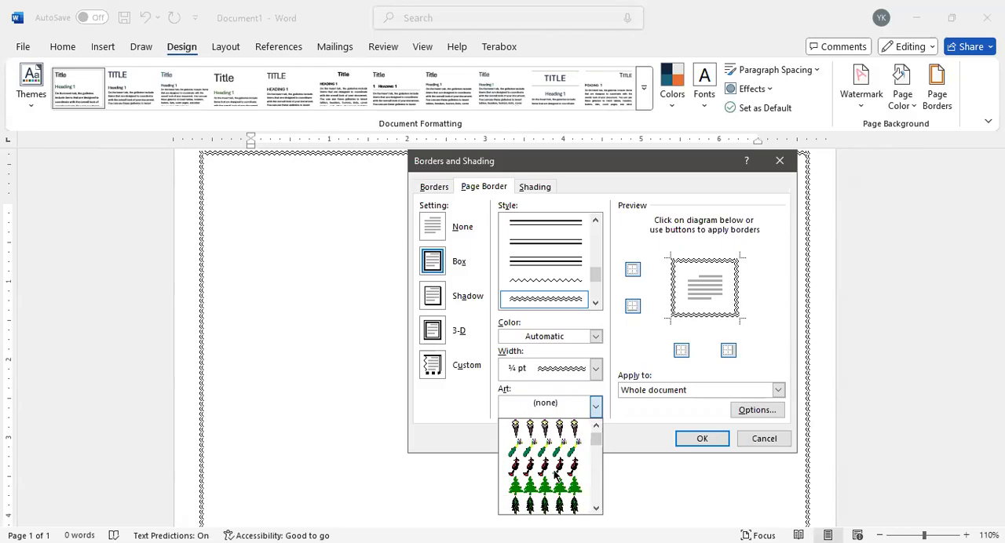
{"action": "scroll", "coordinate": [554, 475], "scroll_direction": "down", "scroll_amount": 4}
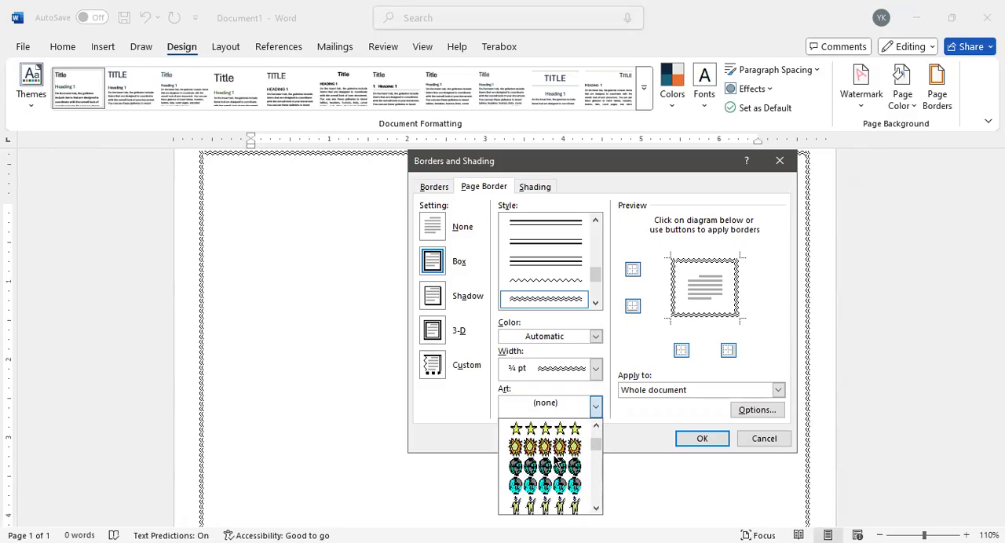
{"action": "left_click_drag", "start_coordinate": [598, 447], "coordinate": [600, 509]}
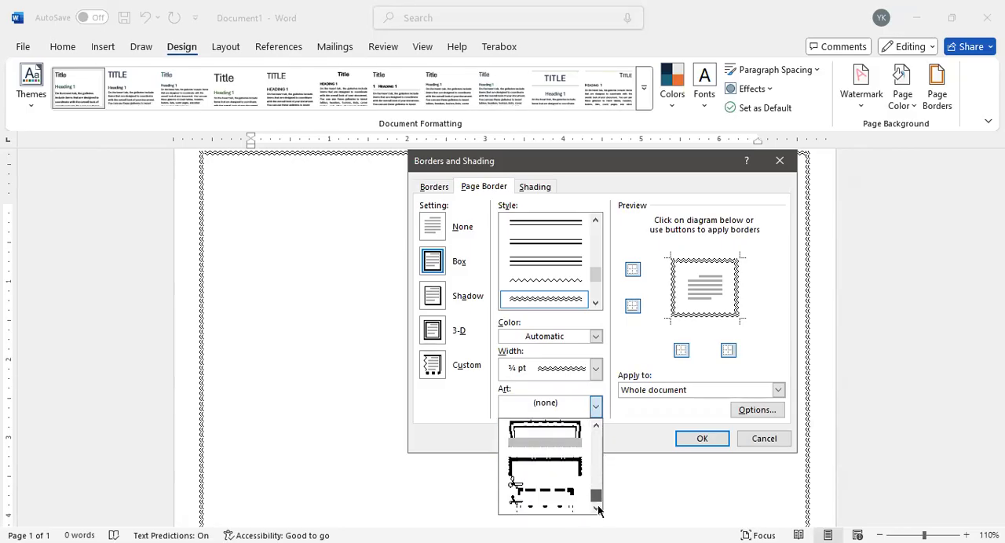
{"action": "left_click", "coordinate": [616, 323]}
Step: Preview the Solid (100%) shading pattern for the paragraph and set the pattern style back to Clear
{"action": "key", "text": "ctrl+Tab"}
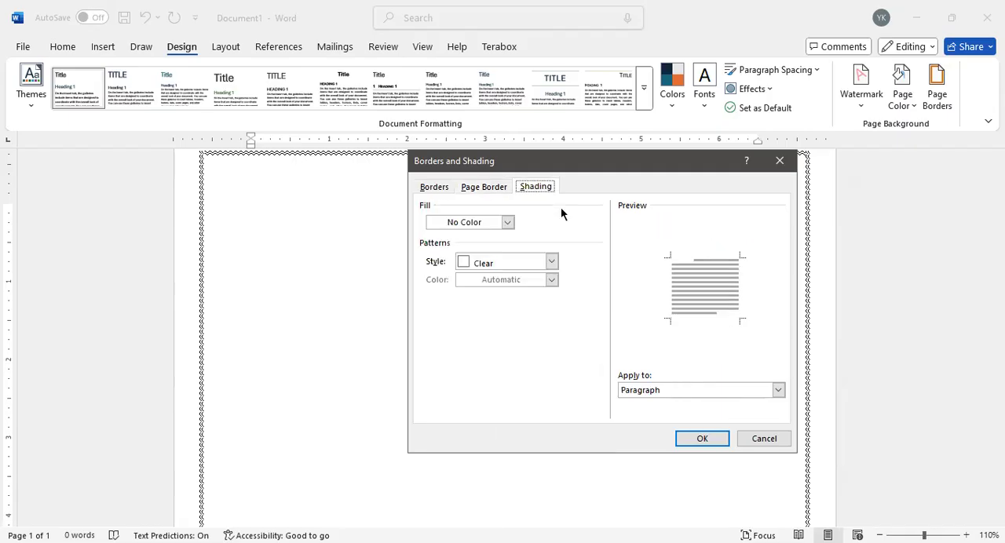
{"action": "left_click", "coordinate": [552, 262]}
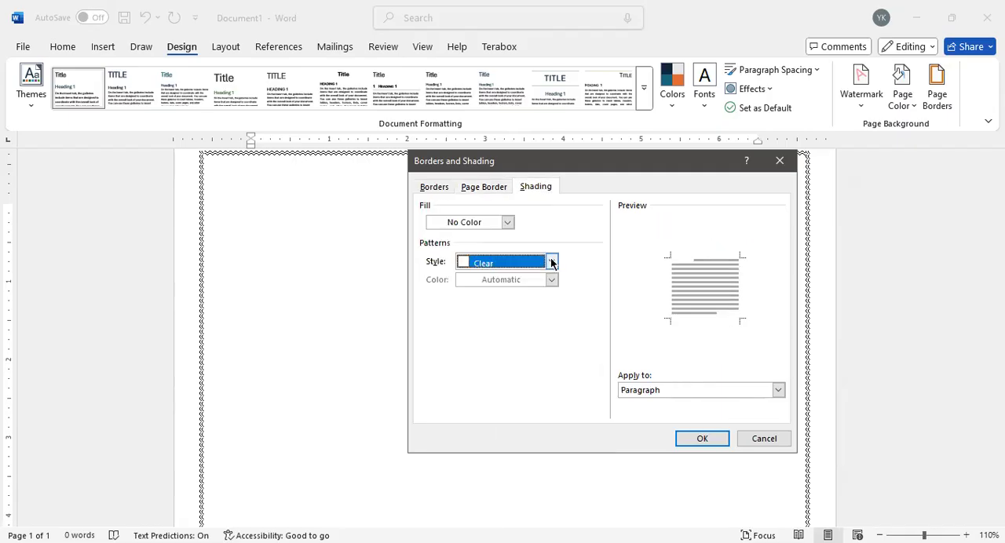
{"action": "left_click", "coordinate": [496, 293]}
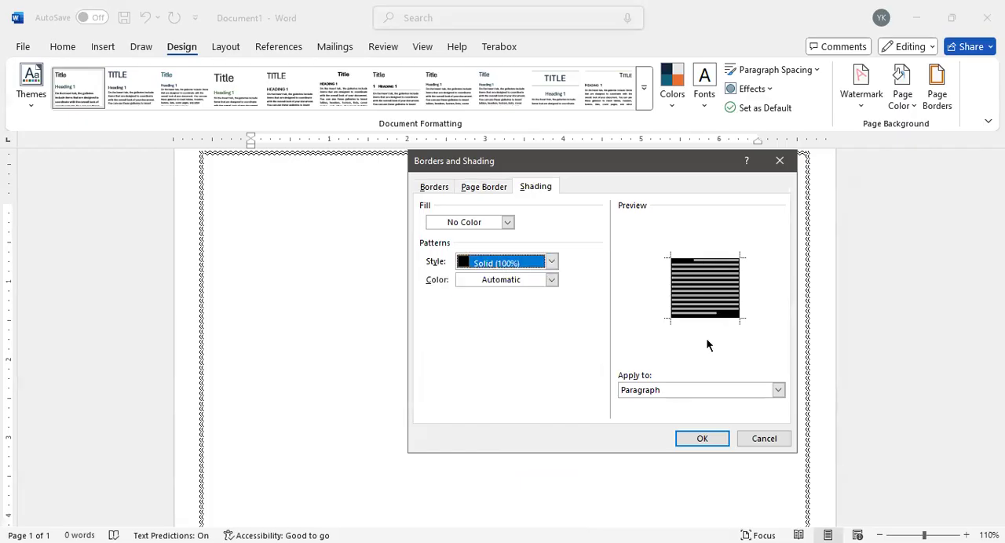
{"action": "left_click", "coordinate": [550, 264]}
{"action": "left_click", "coordinate": [495, 275]}
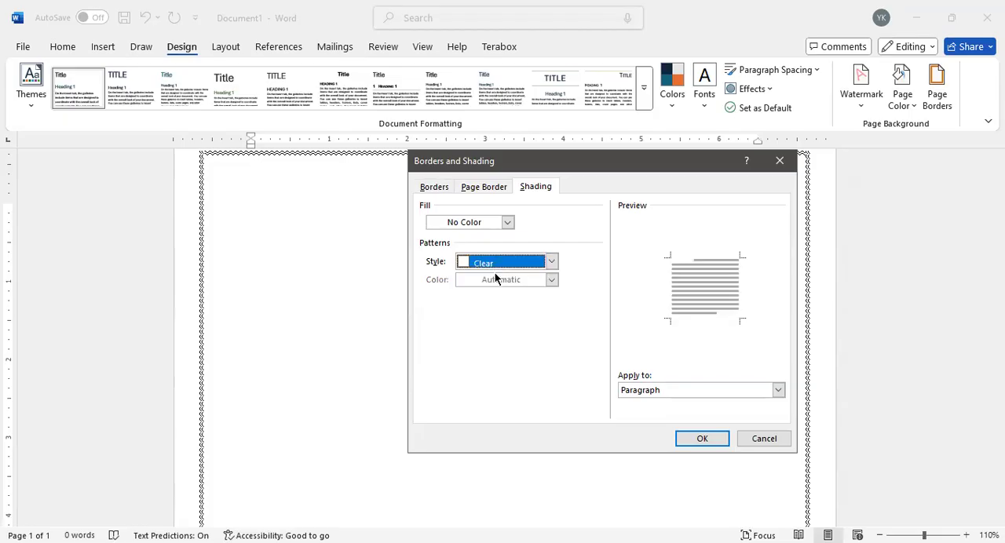
Step: Remove the page border from the whole document by choosing the None setting
{"action": "key", "text": "ctrl+Tab"}
{"action": "key", "text": "ctrl+Tab"}
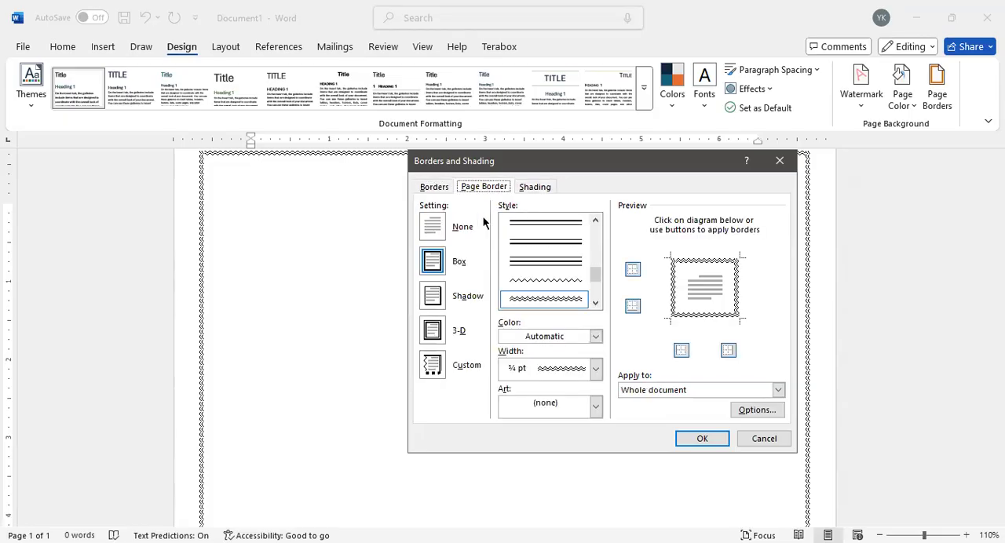
{"action": "key", "text": "ctrl+shift+Tab"}
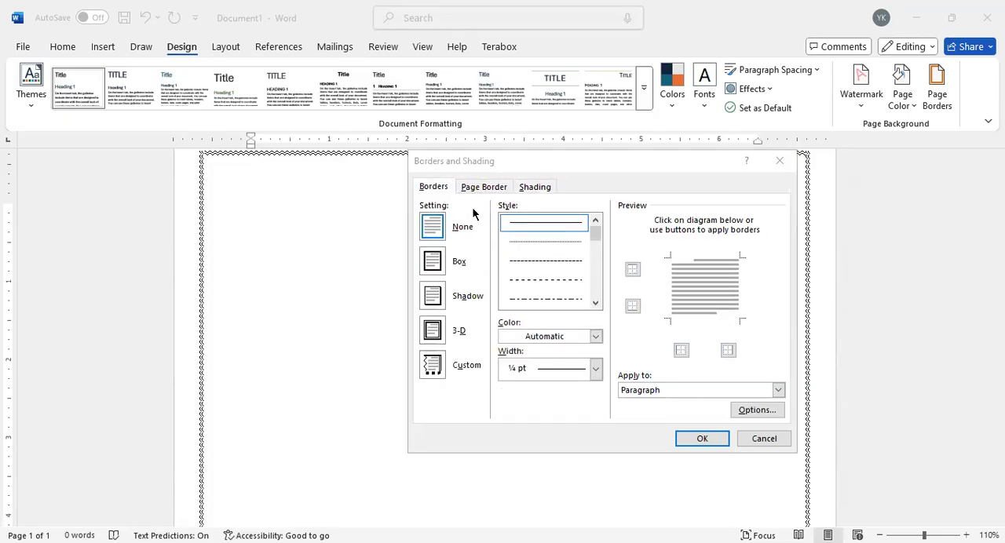
{"action": "left_click", "coordinate": [476, 191]}
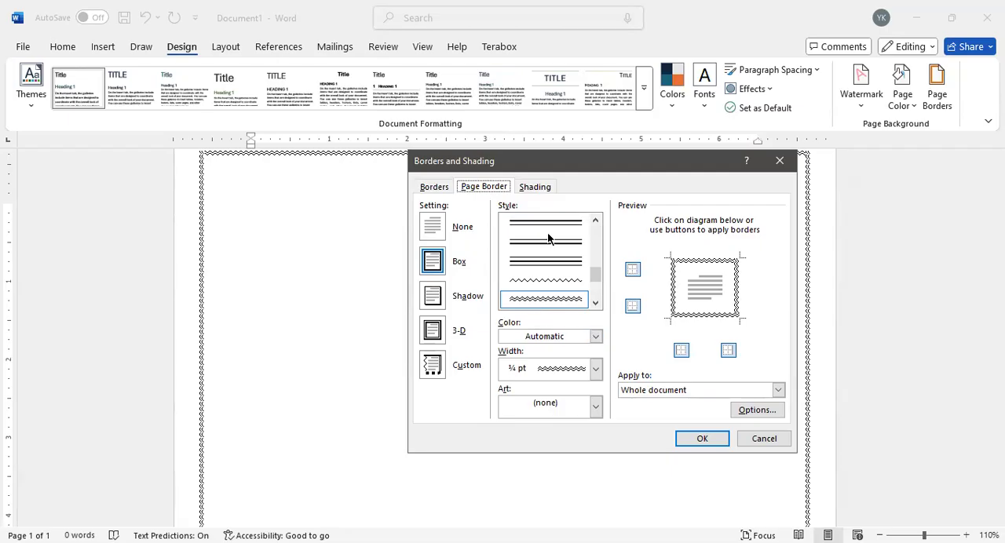
{"action": "scroll", "coordinate": [597, 252], "scroll_direction": "up", "scroll_amount": 5}
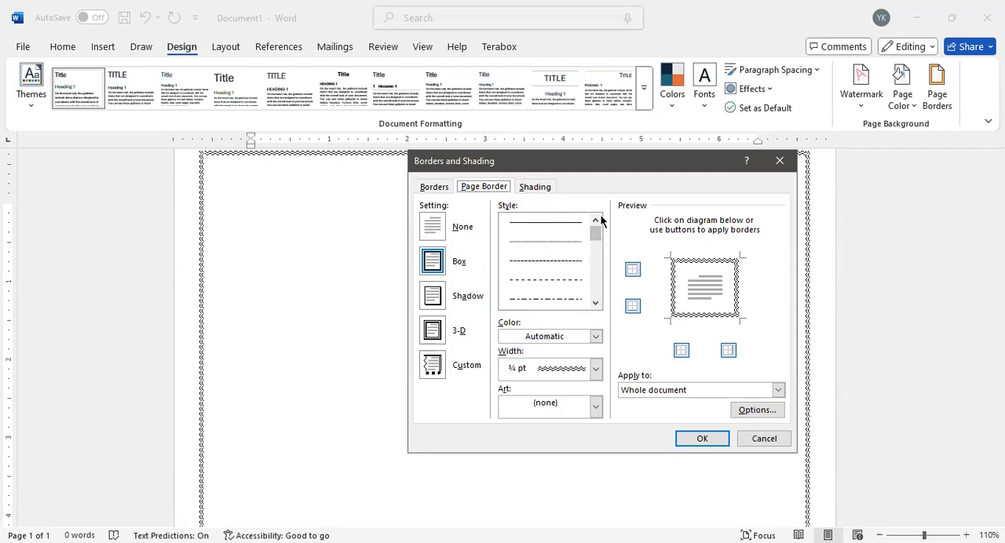
{"action": "left_click", "coordinate": [443, 231]}
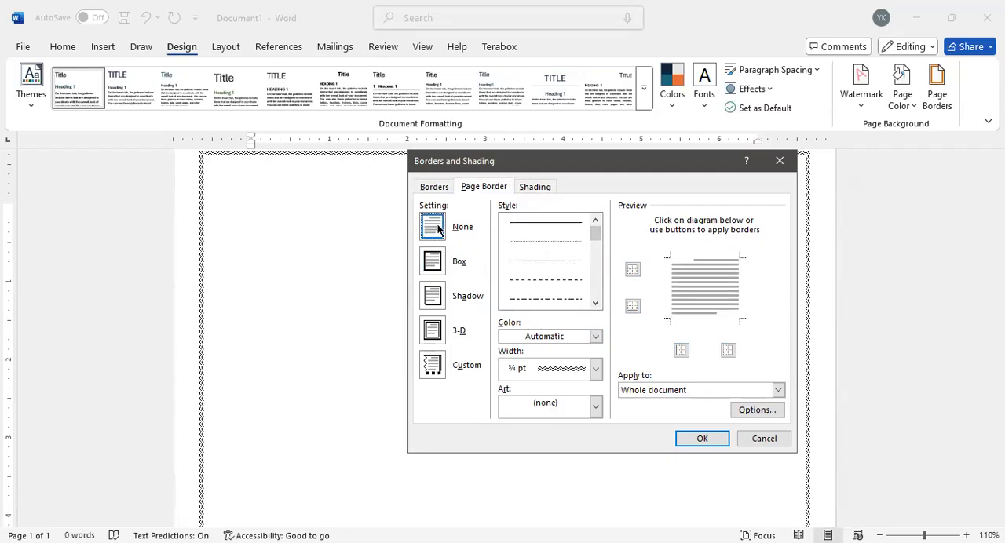
{"action": "left_click", "coordinate": [695, 440]}
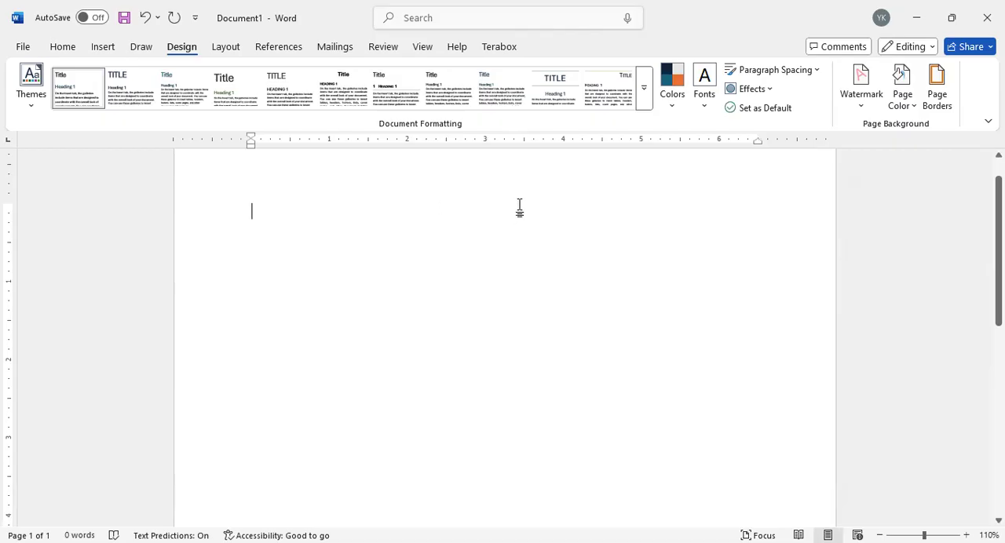
{"action": "scroll", "coordinate": [716, 299], "scroll_direction": "up", "scroll_amount": 1}
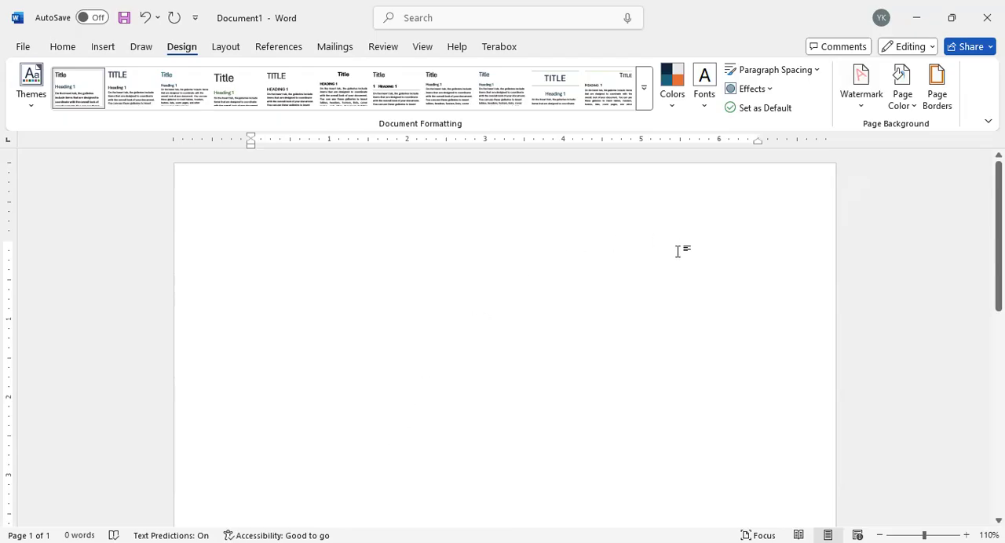
Step: Set up a custom picture watermark and choose to take its picture from a file
{"action": "left_click", "coordinate": [849, 103]}
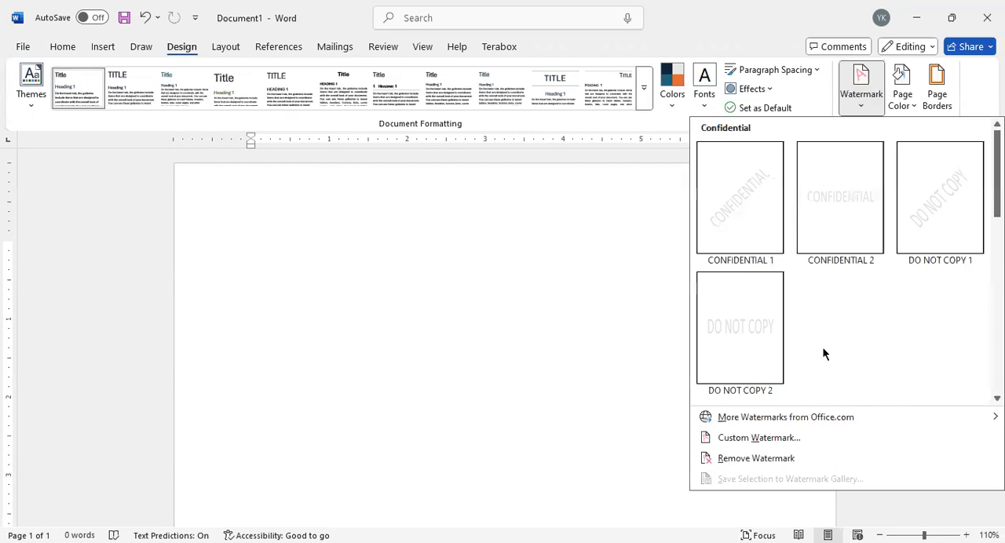
{"action": "left_click", "coordinate": [770, 438]}
{"action": "left_click_drag", "start_coordinate": [654, 137], "coordinate": [552, 172]}
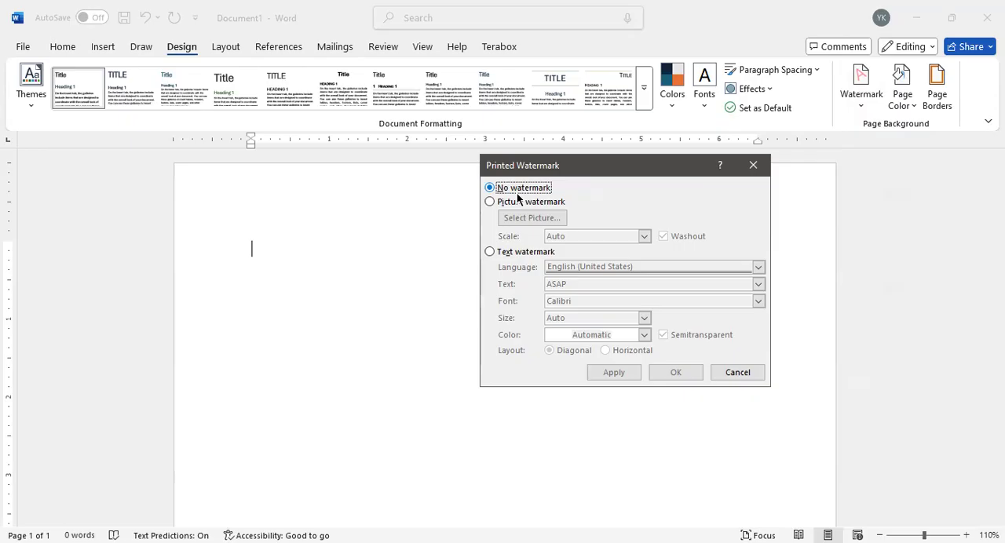
{"action": "left_click", "coordinate": [490, 202]}
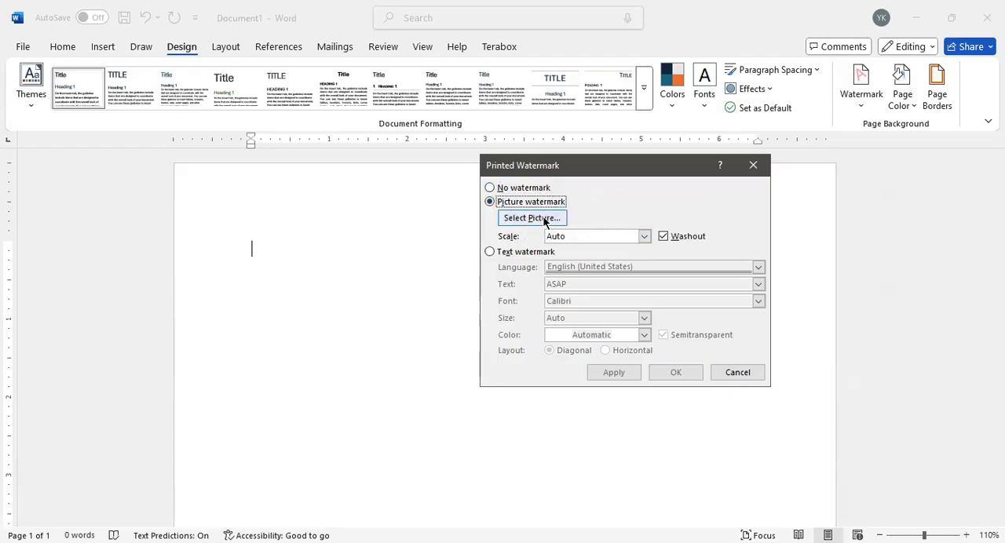
{"action": "left_click", "coordinate": [542, 218]}
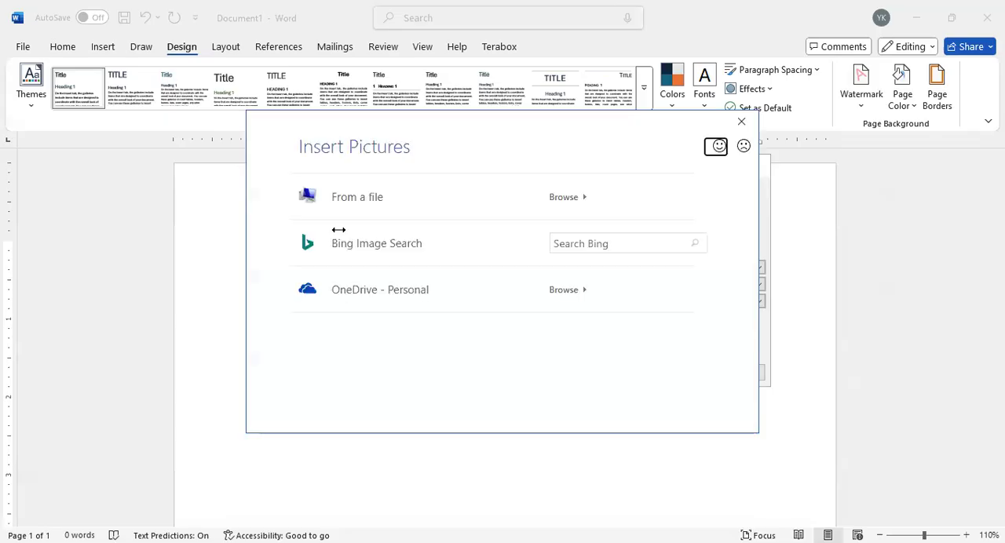
{"action": "left_click", "coordinate": [363, 197]}
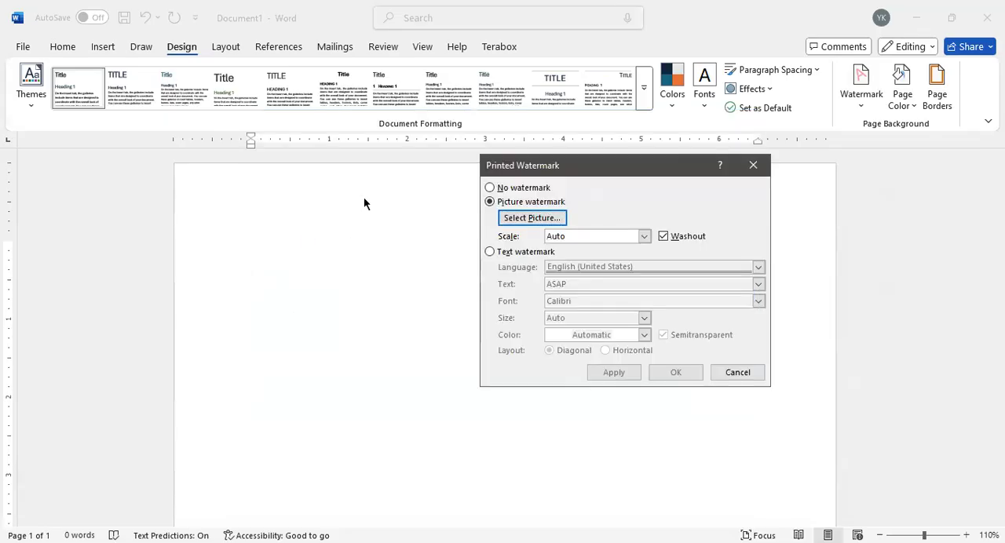
Step: Apply 1f96fafe-2147-4fb5-bc25-9a953a3e65d7.jpg from the insta pic folder on drive D: as a washout watermark and check the page
{"action": "left_click", "coordinate": [553, 434]}
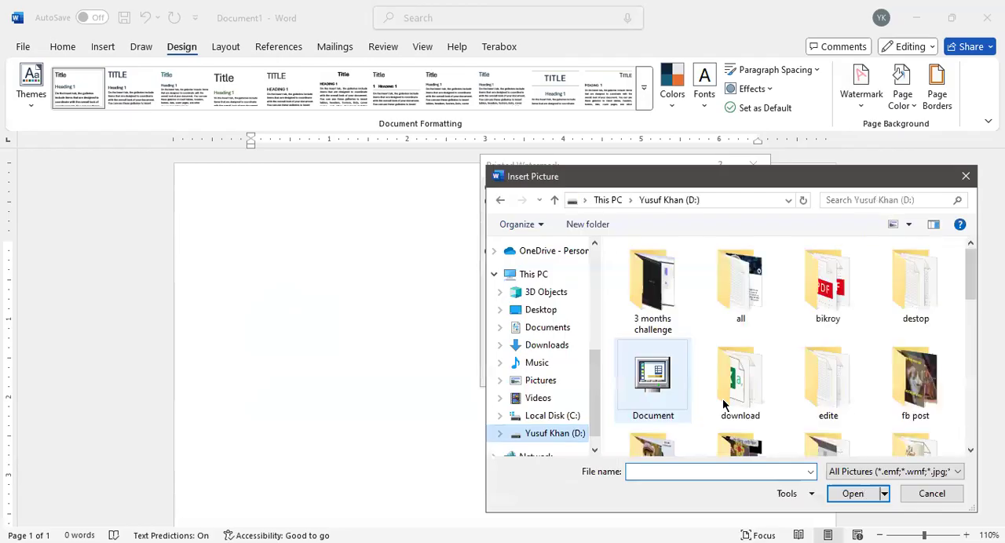
{"action": "scroll", "coordinate": [824, 385], "scroll_direction": "down", "scroll_amount": 1}
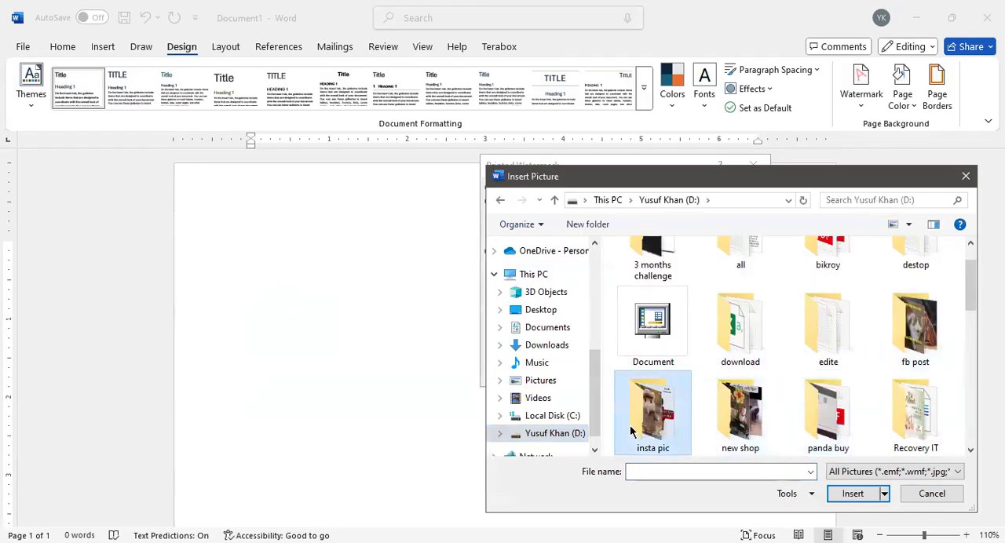
{"action": "double_click", "coordinate": [652, 422]}
{"action": "left_click", "coordinate": [837, 389]}
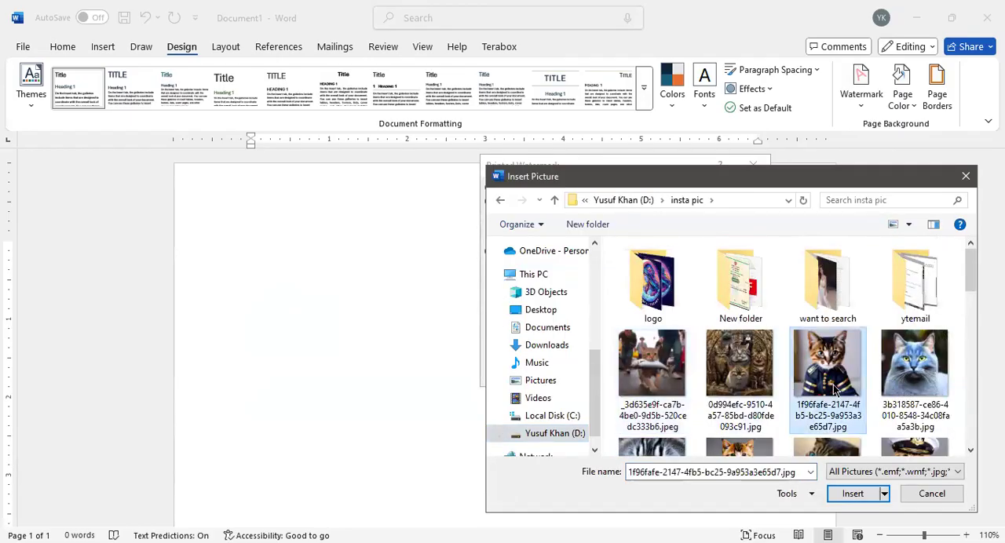
{"action": "left_click", "coordinate": [864, 497]}
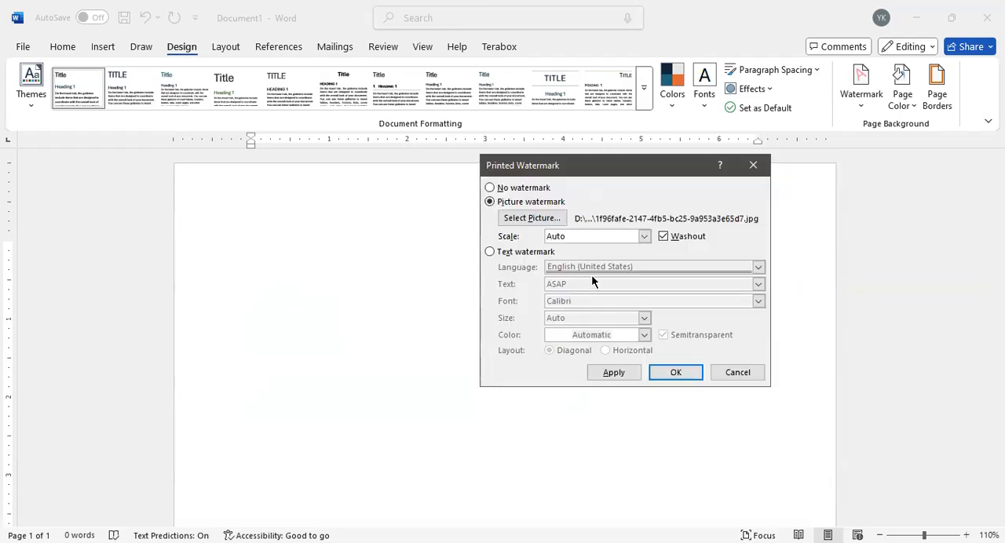
{"action": "left_click", "coordinate": [689, 373]}
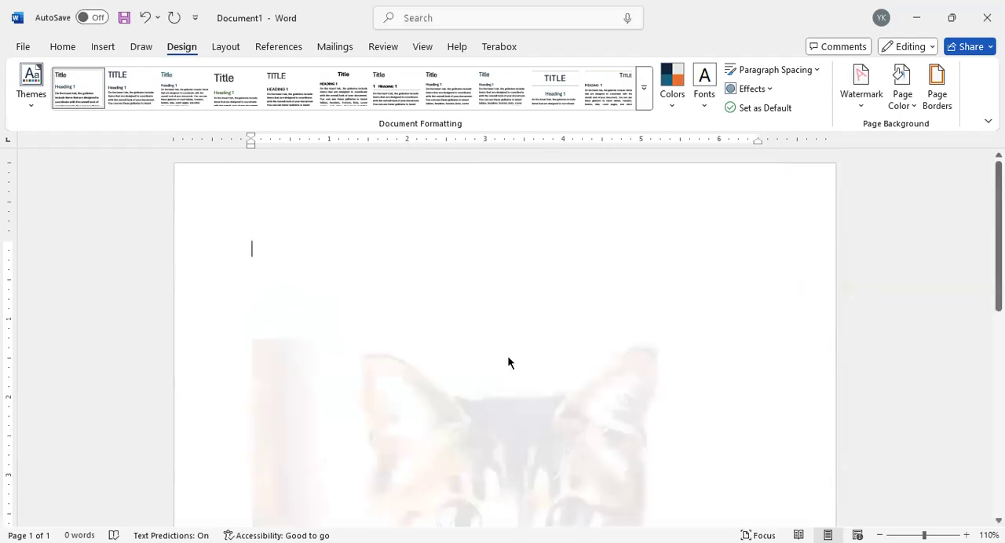
{"action": "scroll", "coordinate": [512, 349], "scroll_direction": "down", "scroll_amount": 5}
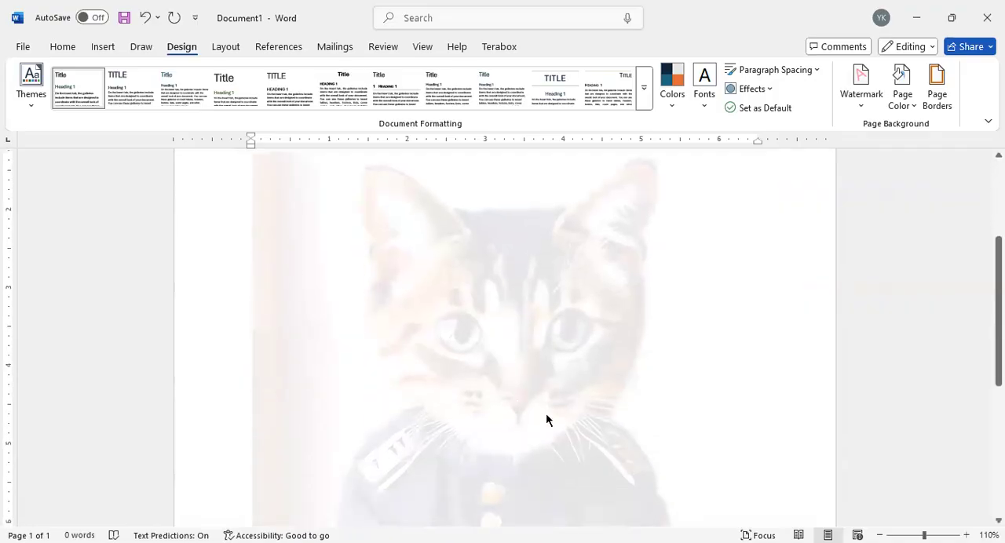
Step: Turn off the washout effect for the existing picture watermark and apply the change to the page
{"action": "scroll", "coordinate": [526, 376], "scroll_direction": "up", "scroll_amount": 3}
{"action": "scroll", "coordinate": [485, 385], "scroll_direction": "down", "scroll_amount": 1}
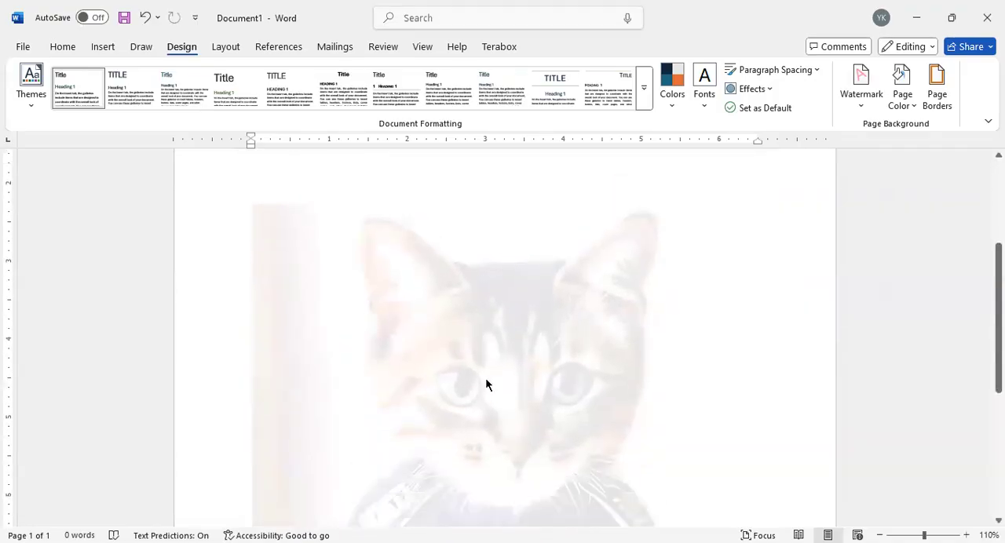
{"action": "scroll", "coordinate": [485, 385], "scroll_direction": "down", "scroll_amount": 4}
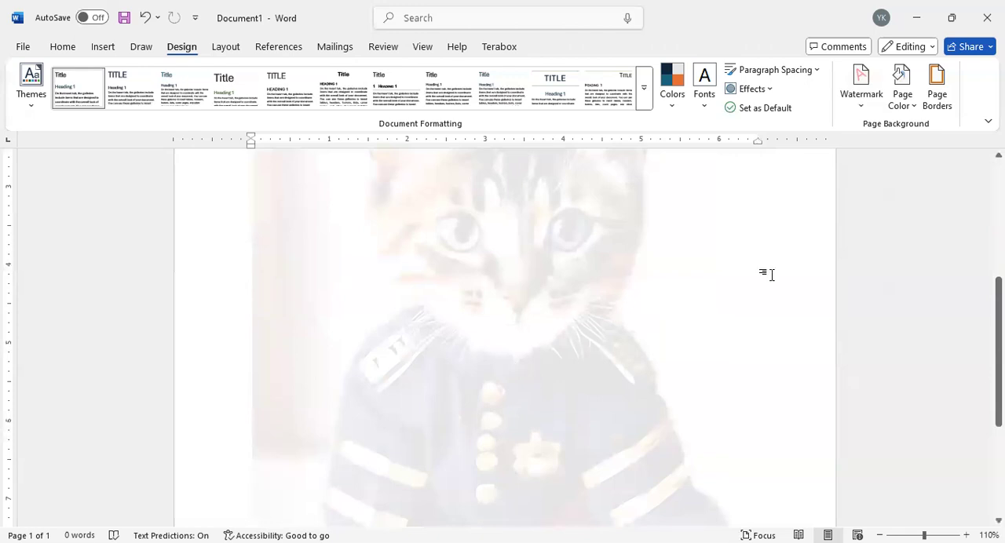
{"action": "left_click", "coordinate": [782, 443]}
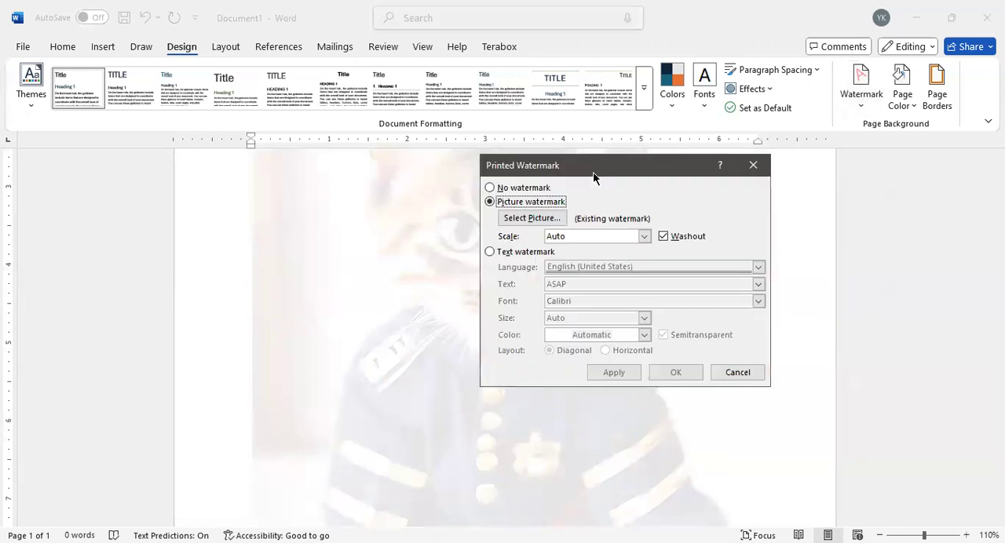
{"action": "left_click_drag", "start_coordinate": [751, 167], "coordinate": [906, 159]}
{"action": "left_click", "coordinate": [818, 230]}
{"action": "left_click", "coordinate": [784, 365]}
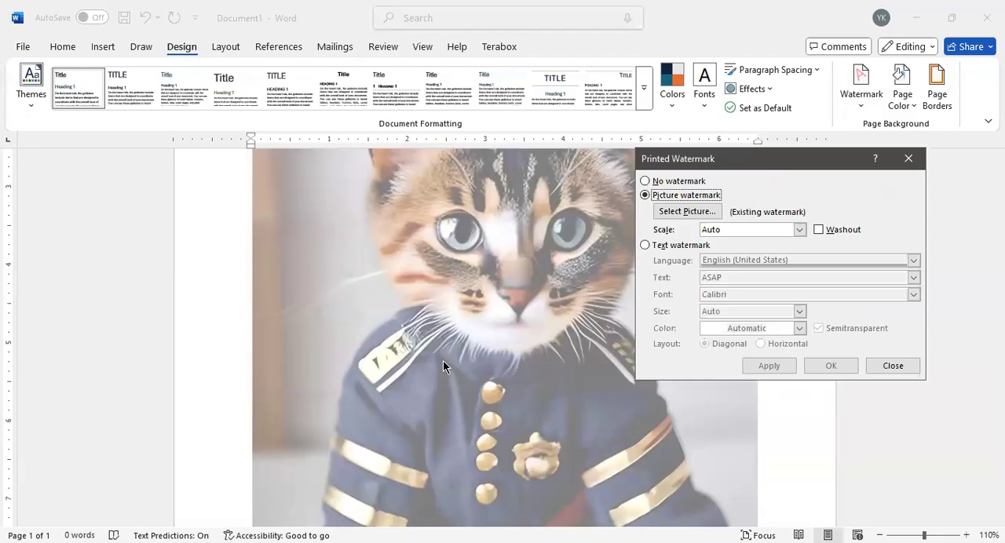
Step: Look through the picture watermark's scale options, keep Auto, and check the picture on the page
{"action": "left_click", "coordinate": [800, 231]}
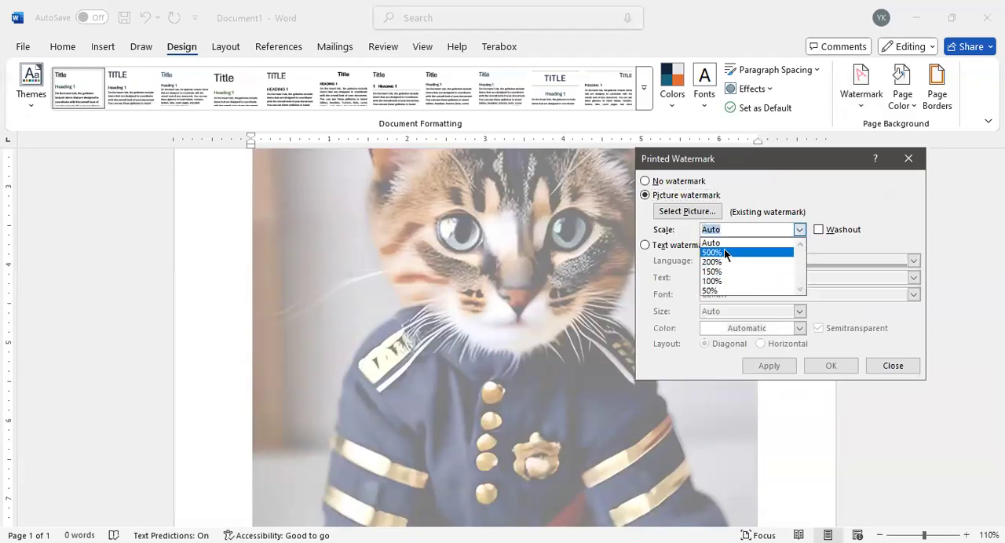
{"action": "left_click", "coordinate": [805, 161]}
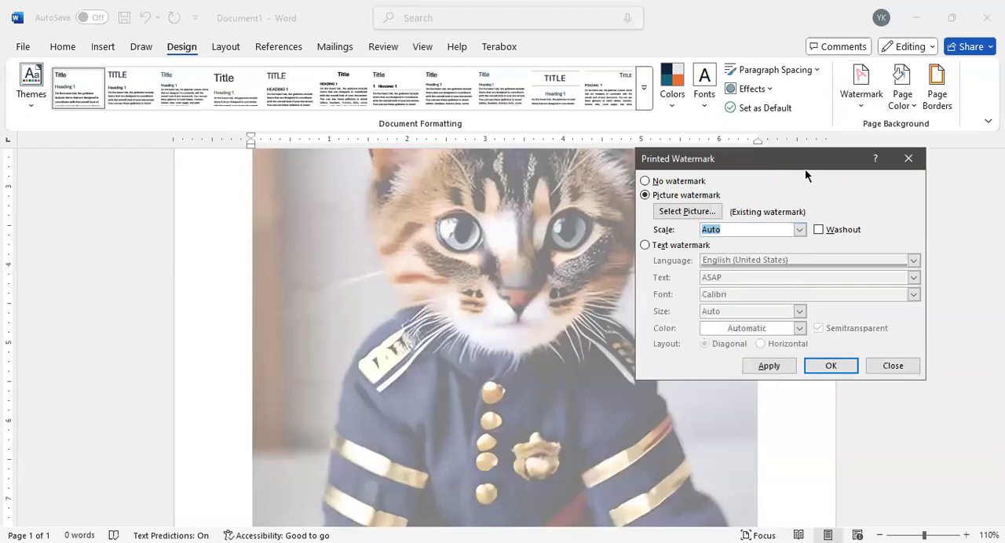
{"action": "left_click_drag", "start_coordinate": [804, 169], "coordinate": [842, 224]}
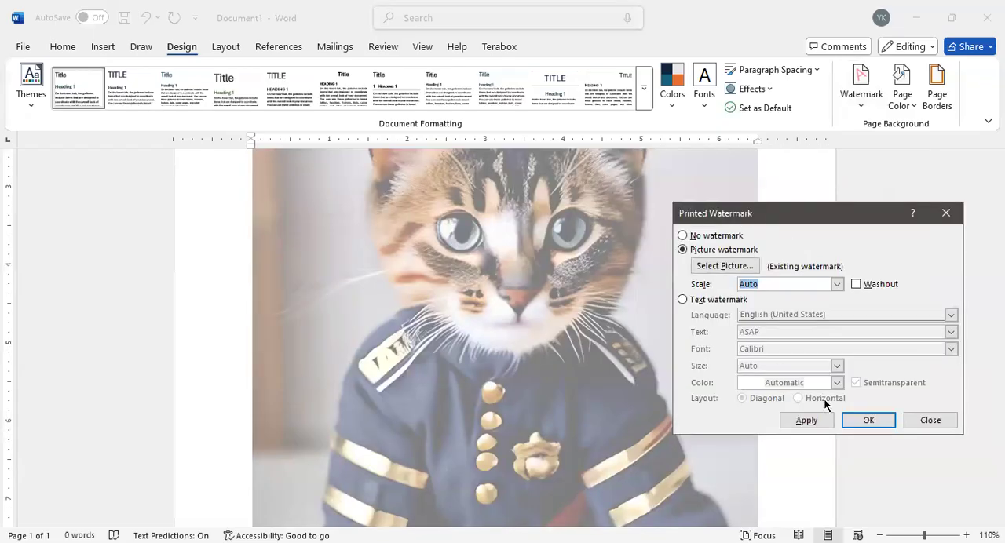
{"action": "left_click", "coordinate": [868, 420]}
{"action": "scroll", "coordinate": [537, 282], "scroll_direction": "up", "scroll_amount": 3}
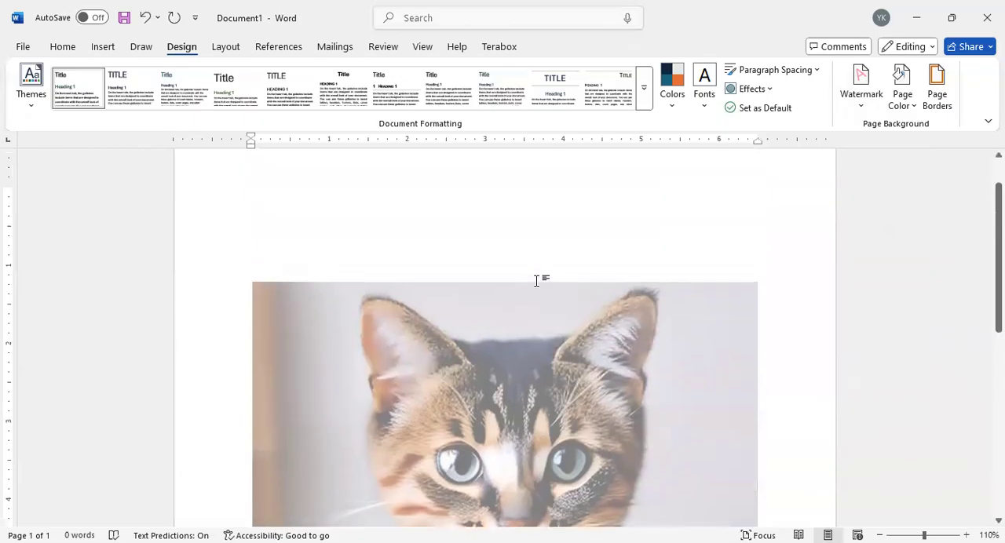
{"action": "scroll", "coordinate": [535, 279], "scroll_direction": "down", "scroll_amount": 4}
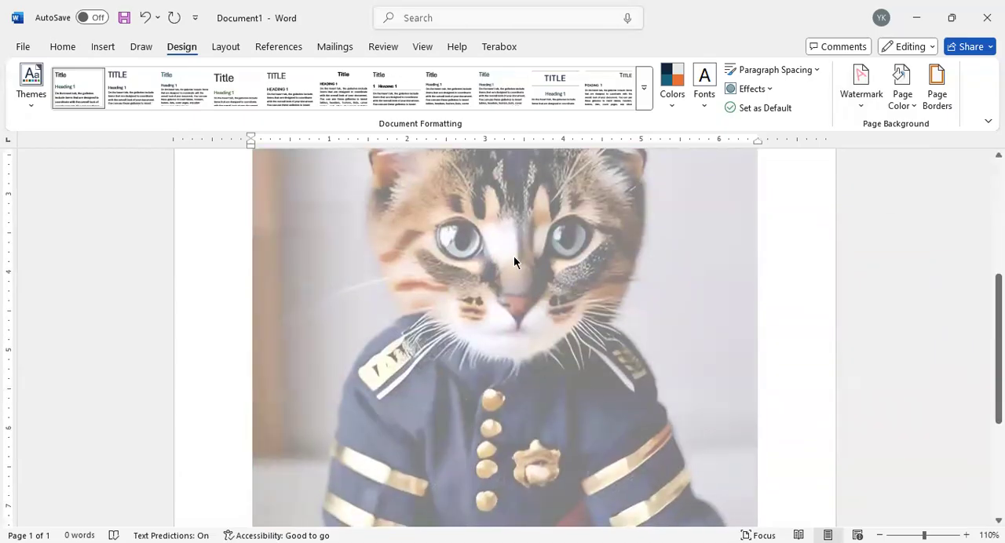
Step: Set the custom picture watermark's scale to 50% and apply it to the page
{"action": "left_click", "coordinate": [860, 95]}
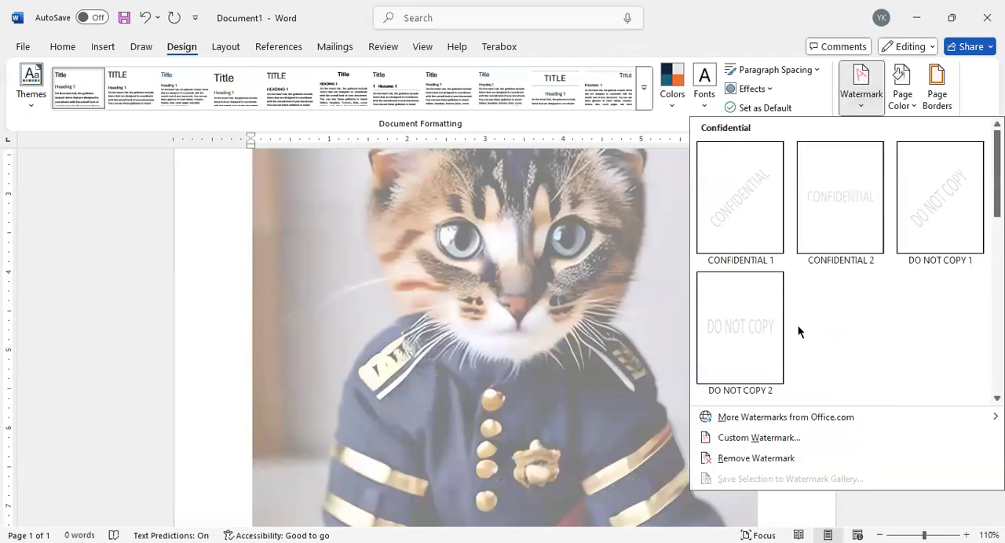
{"action": "left_click", "coordinate": [758, 437]}
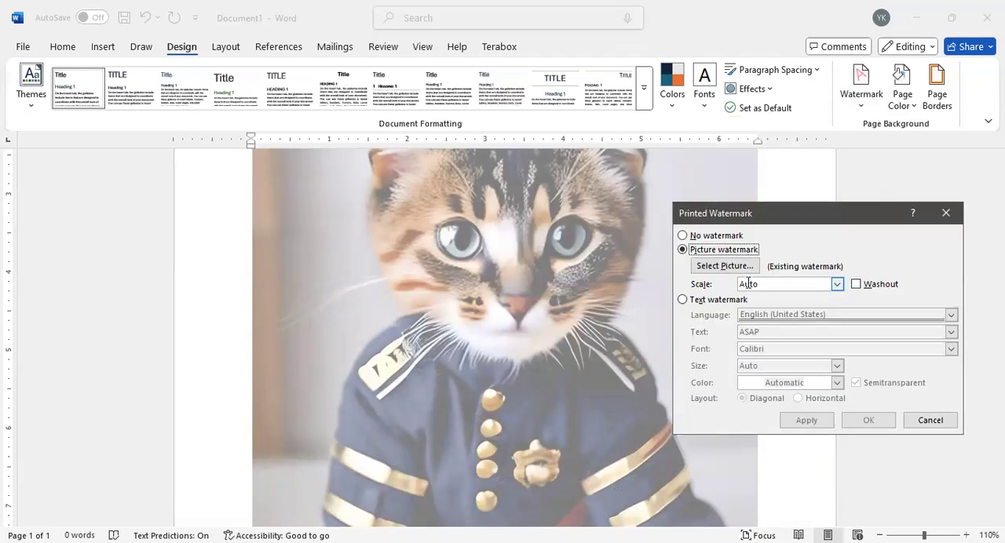
{"action": "left_click", "coordinate": [837, 285]}
{"action": "left_click", "coordinate": [781, 346]}
{"action": "left_click", "coordinate": [802, 420]}
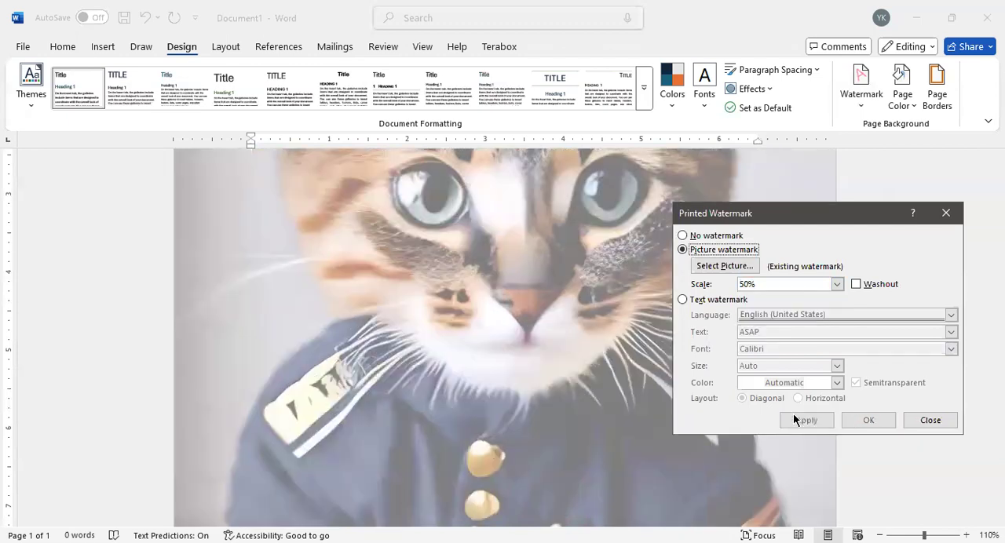
Step: Enlarge the picture watermark to a scale of 500% and apply it
{"action": "left_click", "coordinate": [838, 284]}
{"action": "left_click", "coordinate": [813, 422]}
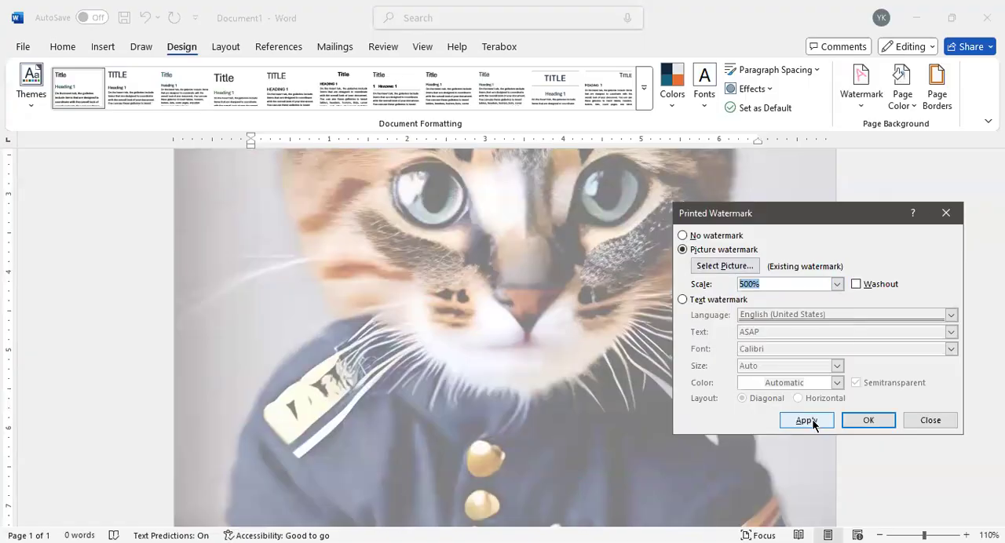
{"action": "left_click", "coordinate": [809, 421]}
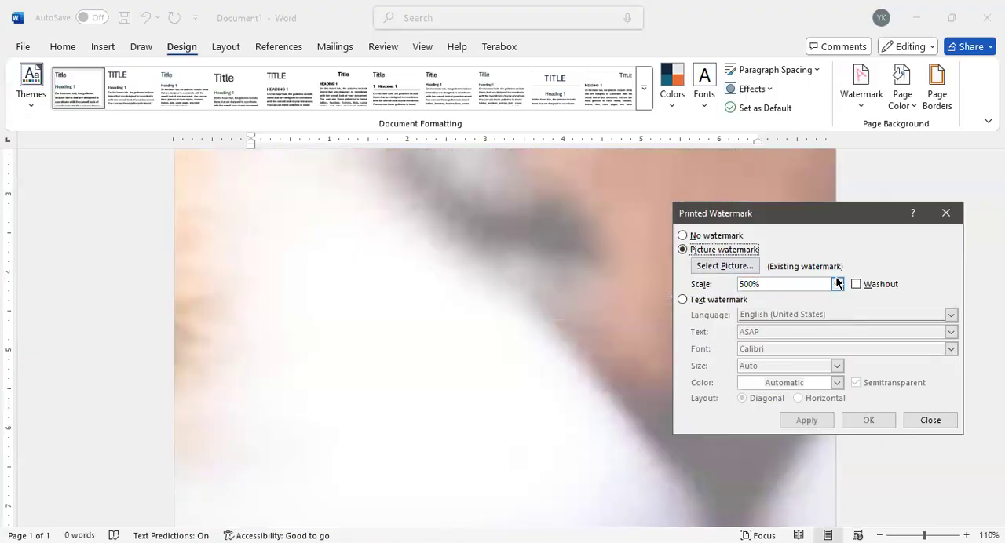
Step: Remove the picture watermark by applying the No watermark option
{"action": "left_click", "coordinate": [692, 236]}
{"action": "left_click", "coordinate": [692, 237]}
{"action": "left_click", "coordinate": [813, 420]}
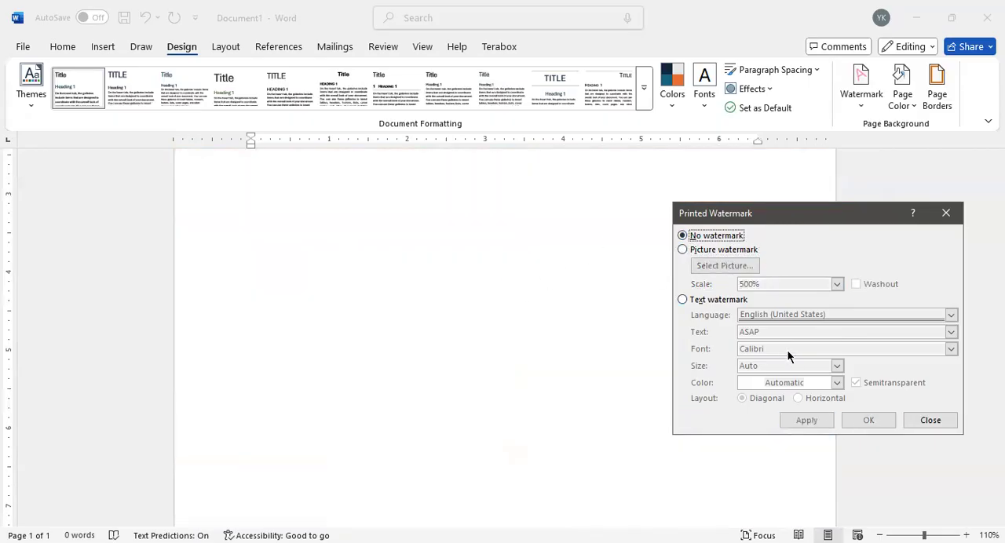
Step: Switch to a text watermark and browse the available languages, keeping English (United States)
{"action": "left_click", "coordinate": [681, 300]}
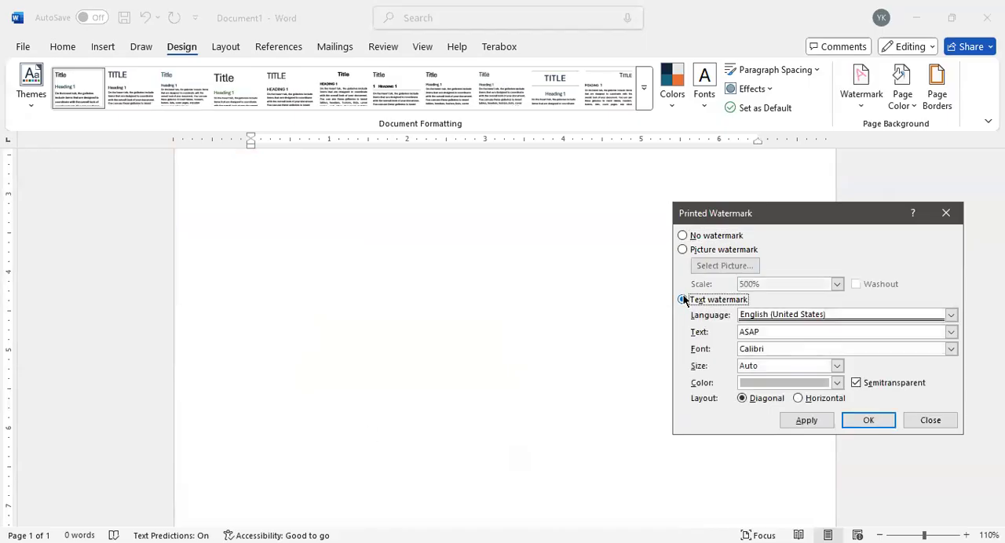
{"action": "left_click", "coordinate": [949, 314]}
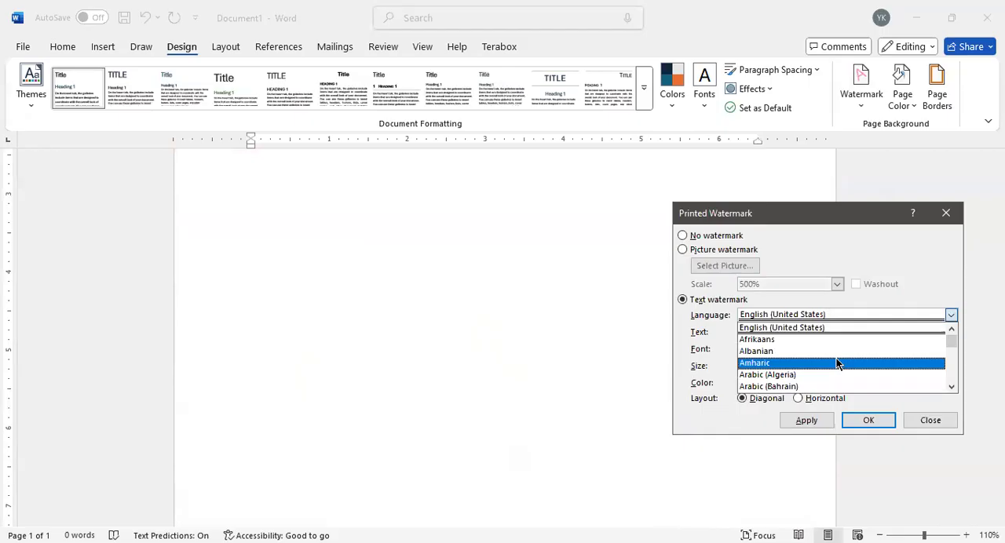
{"action": "scroll", "coordinate": [838, 363], "scroll_direction": "down", "scroll_amount": 15}
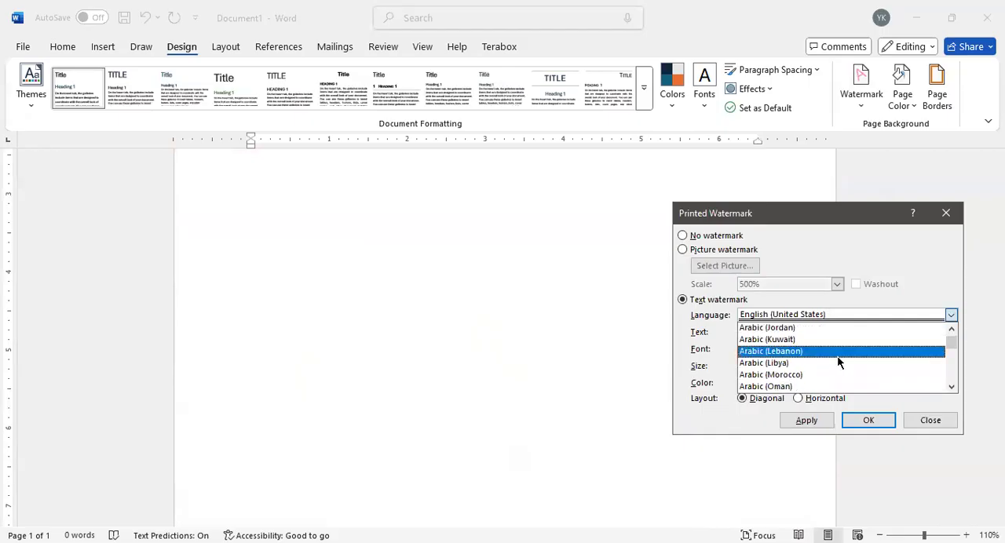
{"action": "scroll", "coordinate": [837, 358], "scroll_direction": "down", "scroll_amount": 20}
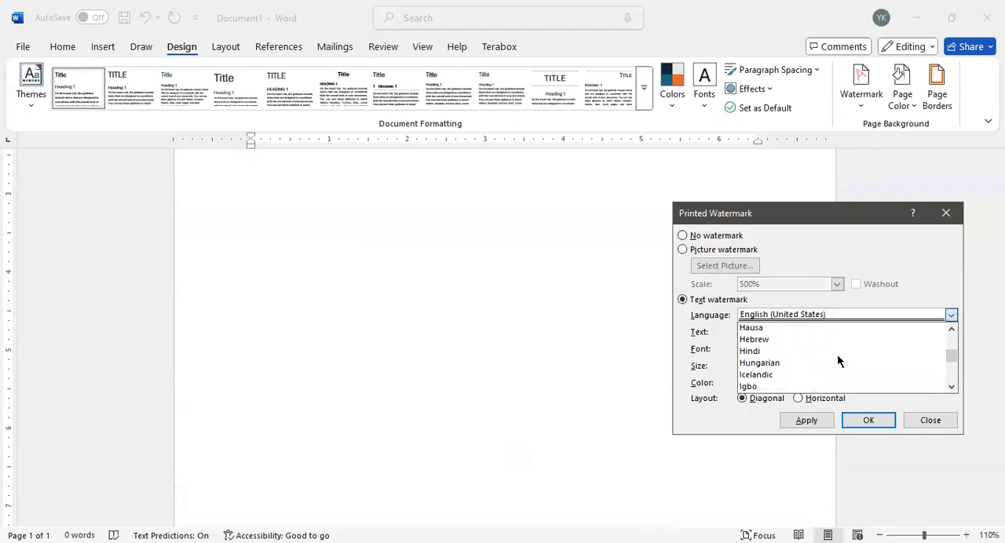
{"action": "scroll", "coordinate": [837, 354], "scroll_direction": "down", "scroll_amount": 4}
{"action": "left_click", "coordinate": [910, 279]}
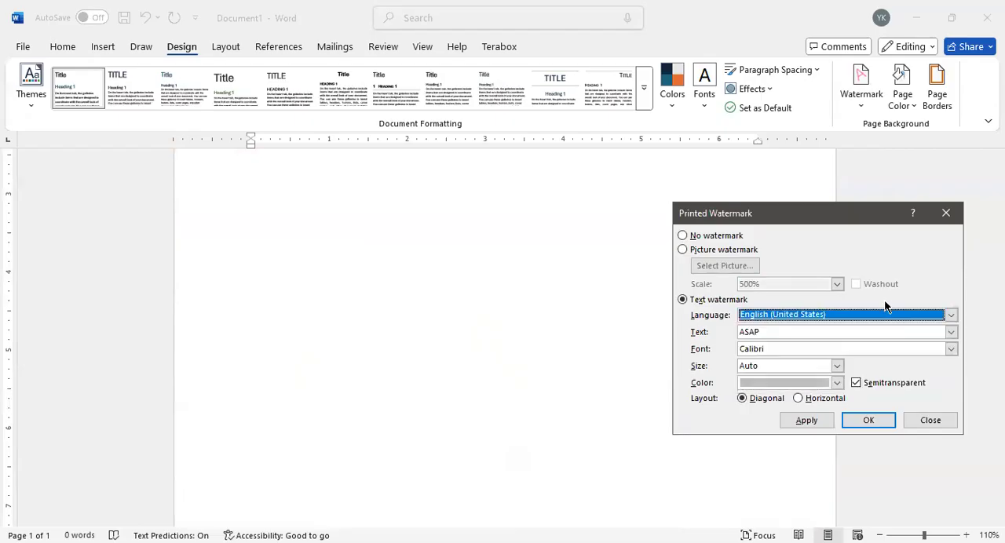
Step: Replace the watermark text ASAP with "Welcome to class"
{"action": "double_click", "coordinate": [755, 331]}
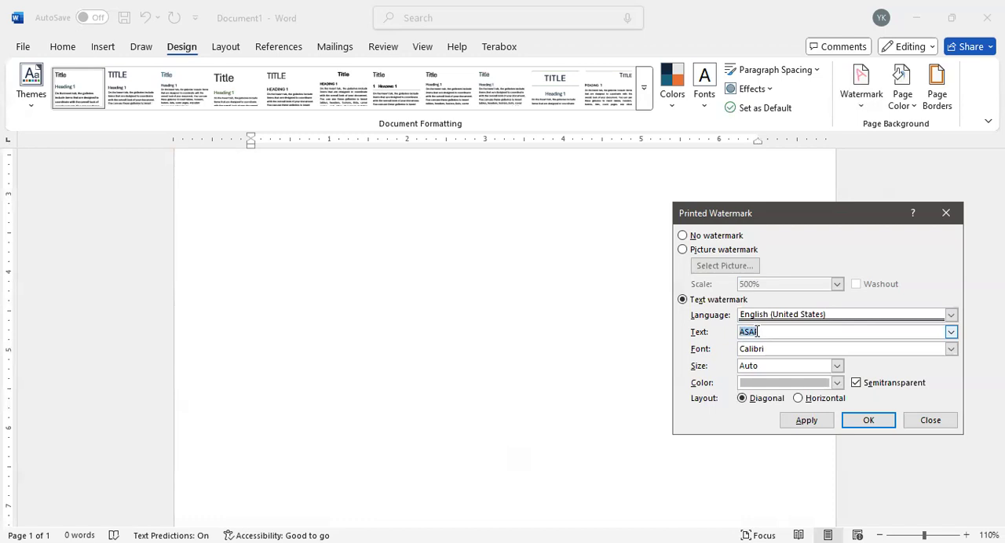
{"action": "type", "text": "Re"}
{"action": "key", "text": "BackSpace"}
{"action": "key", "text": "BackSpace"}
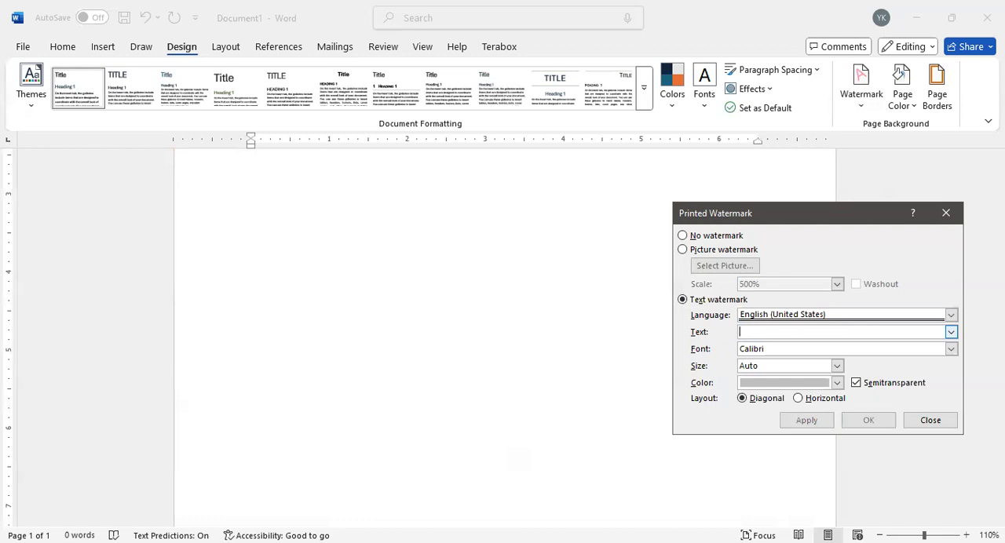
{"action": "type", "text": "Welcom"}
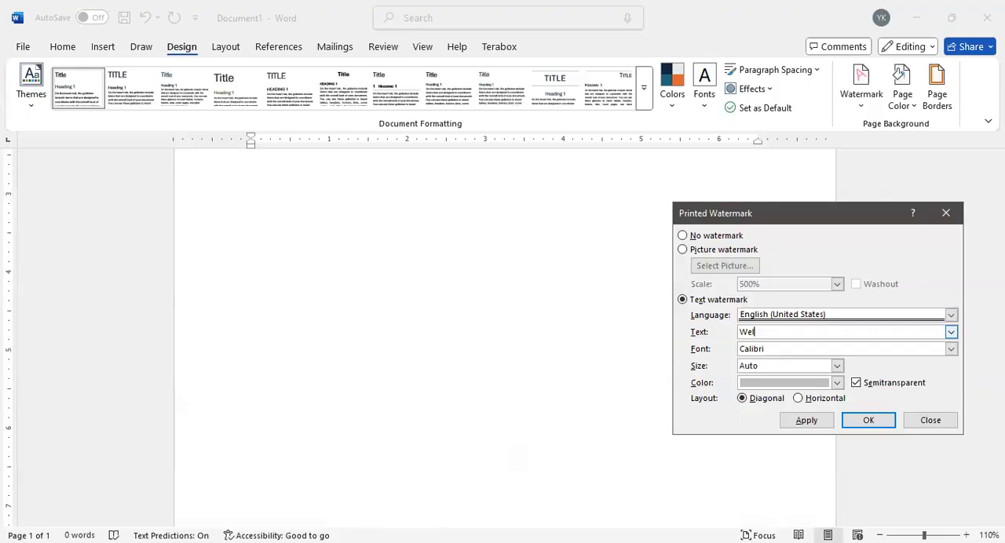
{"action": "key", "text": "BackSpace"}
{"action": "type", "text": "e"}
{"action": "key", "text": "BackSpace"}
{"action": "key", "text": "BackSpace"}
{"action": "type", "text": "me to class"}
Step: Format the text watermark in Corbel, size 44, with a black color, and apply it to the page
{"action": "left_click", "coordinate": [952, 354]}
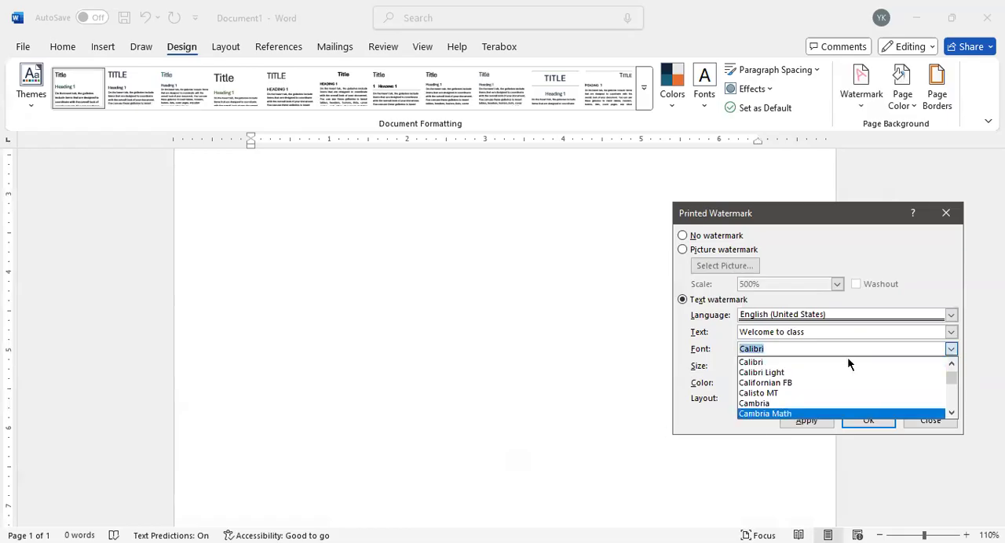
{"action": "scroll", "coordinate": [879, 390], "scroll_direction": "down", "scroll_amount": 4}
{"action": "scroll", "coordinate": [873, 392], "scroll_direction": "down", "scroll_amount": 6}
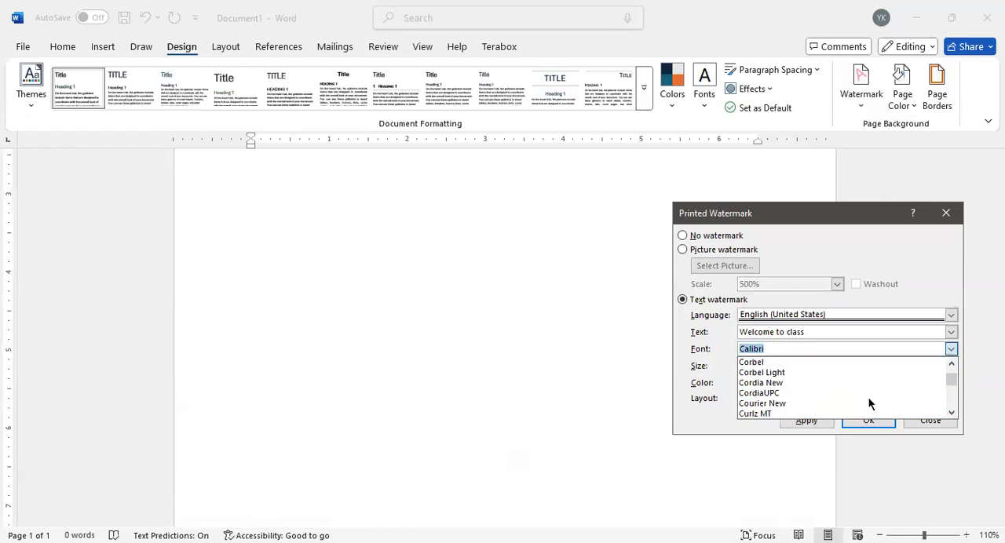
{"action": "left_click", "coordinate": [812, 361]}
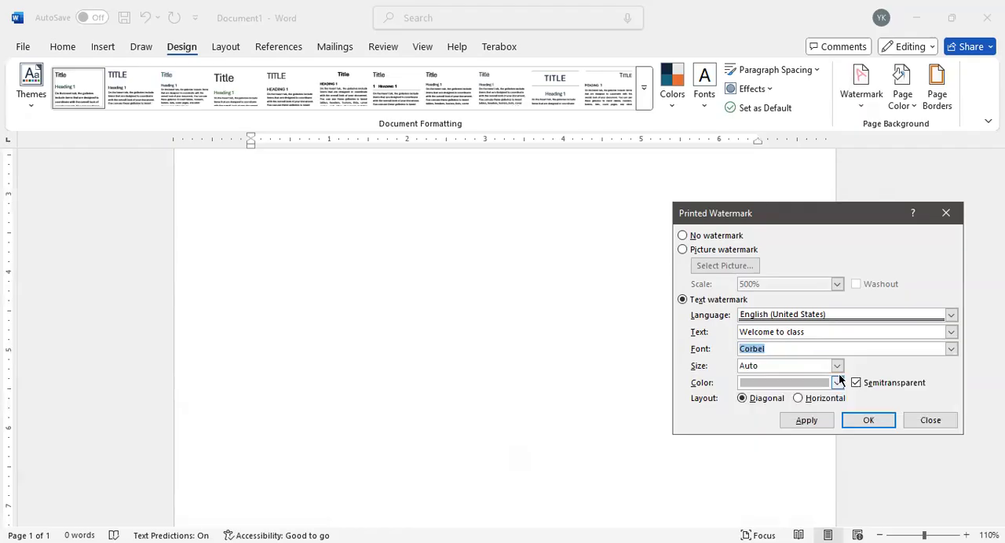
{"action": "left_click", "coordinate": [837, 366]}
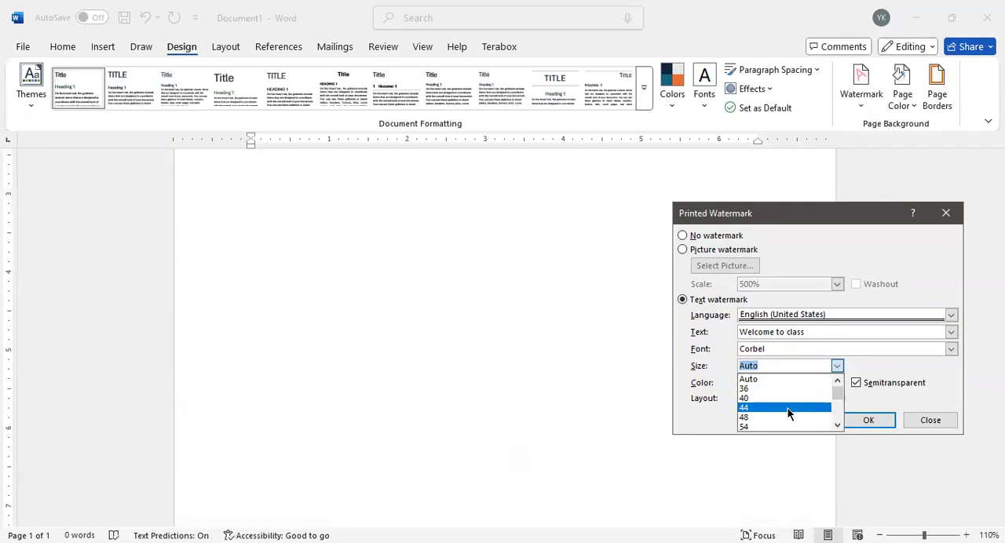
{"action": "left_click", "coordinate": [787, 408]}
{"action": "left_click", "coordinate": [836, 382]}
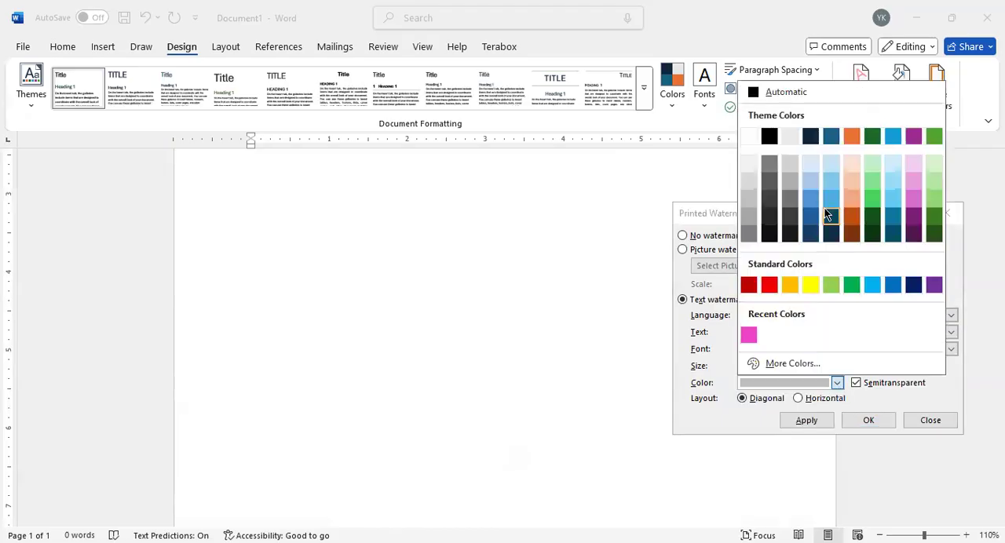
{"action": "left_click", "coordinate": [772, 234]}
{"action": "left_click", "coordinate": [819, 418]}
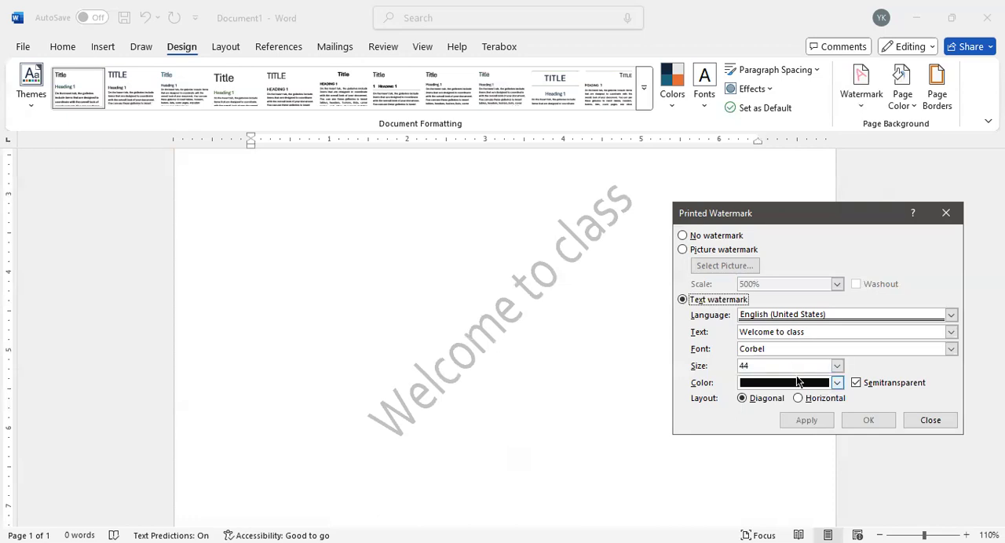
Step: Set the text watermark's size to Auto and apply it
{"action": "left_click", "coordinate": [837, 366]}
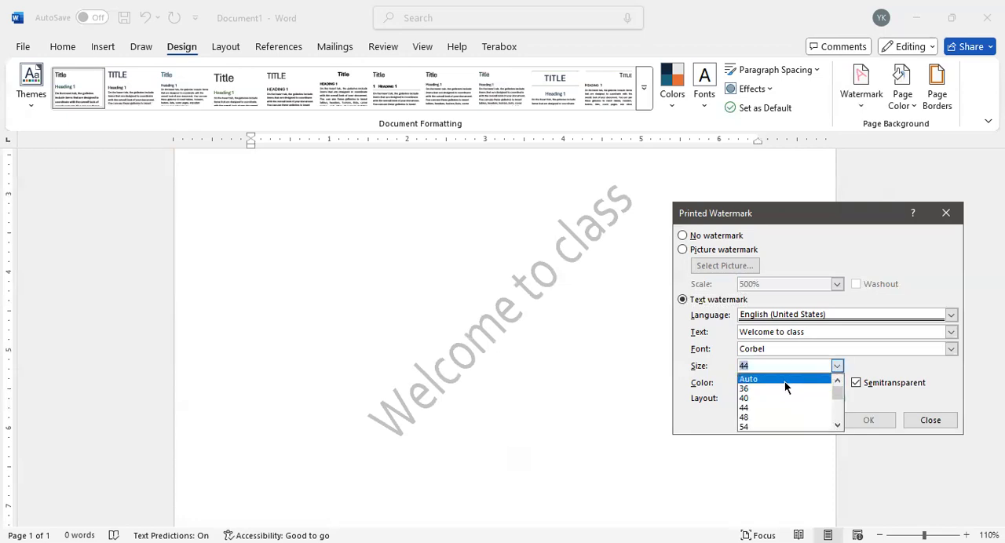
{"action": "left_click", "coordinate": [784, 382]}
{"action": "left_click", "coordinate": [808, 422]}
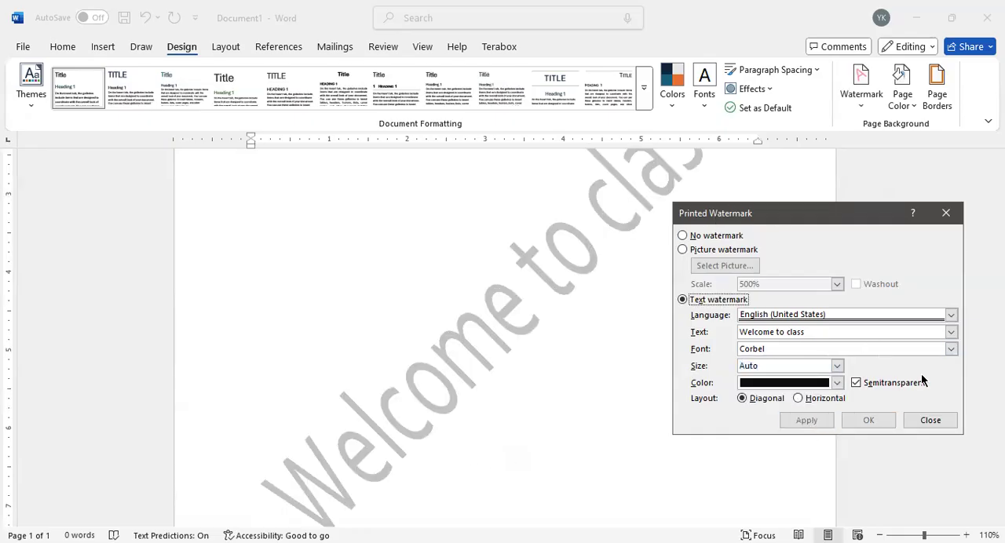
Step: Change the text watermark's font to Convection UI and apply it
{"action": "left_click", "coordinate": [951, 349]}
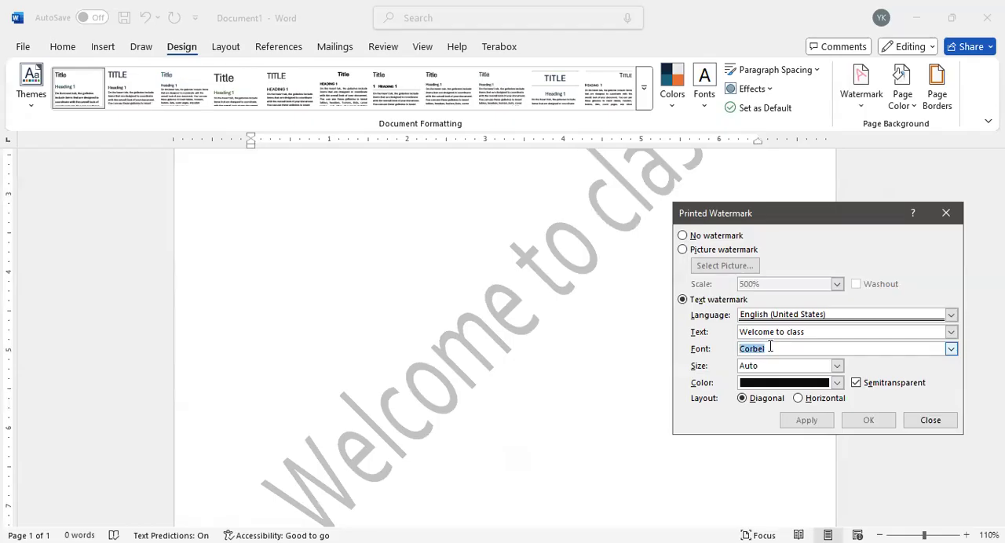
{"action": "left_click", "coordinate": [951, 350]}
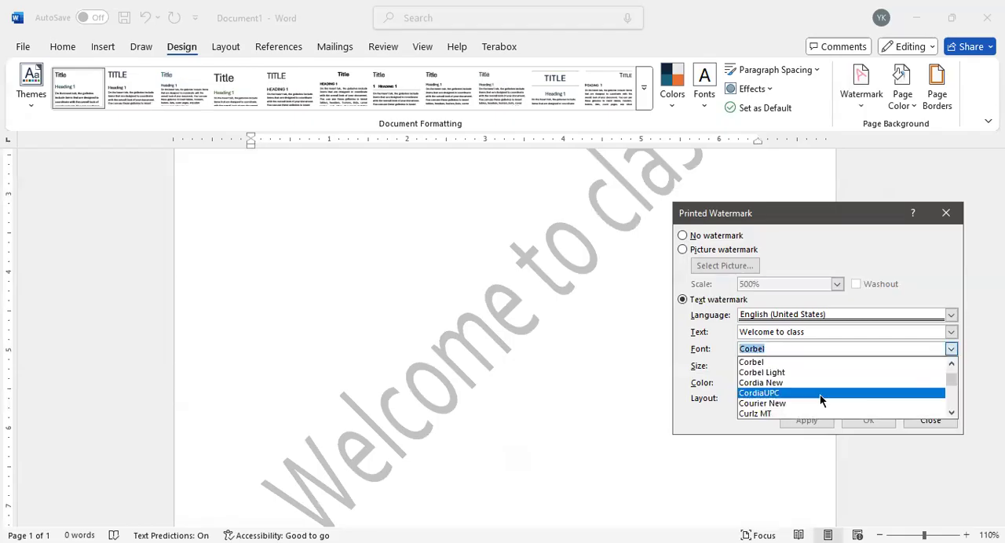
{"action": "left_click", "coordinate": [820, 383]}
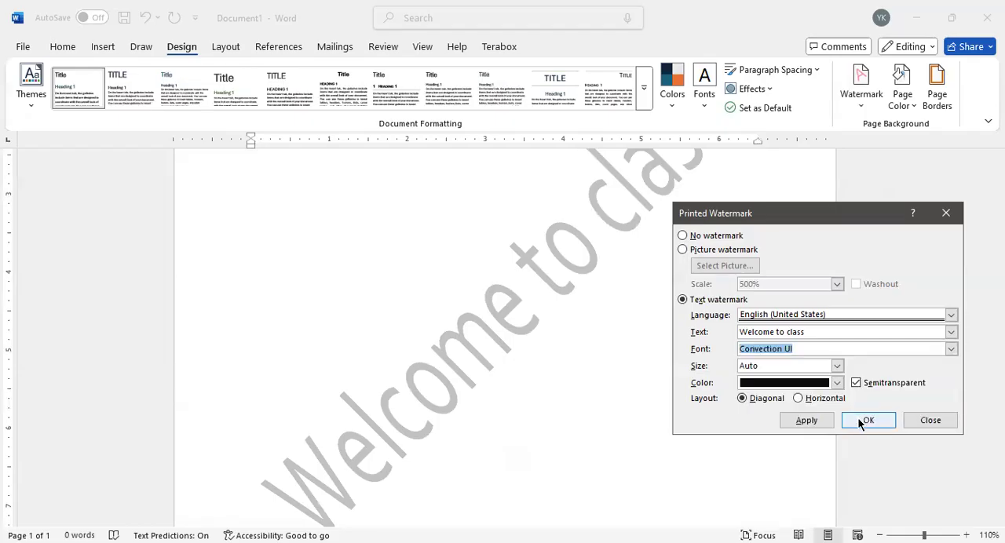
{"action": "left_click", "coordinate": [824, 424]}
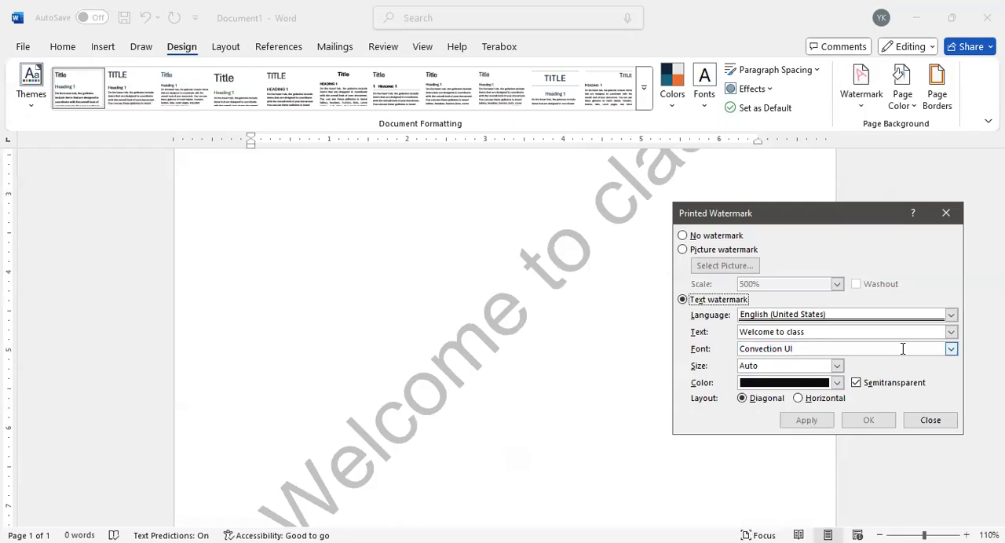
Step: Turn off semitransparency for the text watermark, switch its layout to horizontal, and apply the changes
{"action": "left_click", "coordinate": [856, 383]}
{"action": "left_click", "coordinate": [818, 418]}
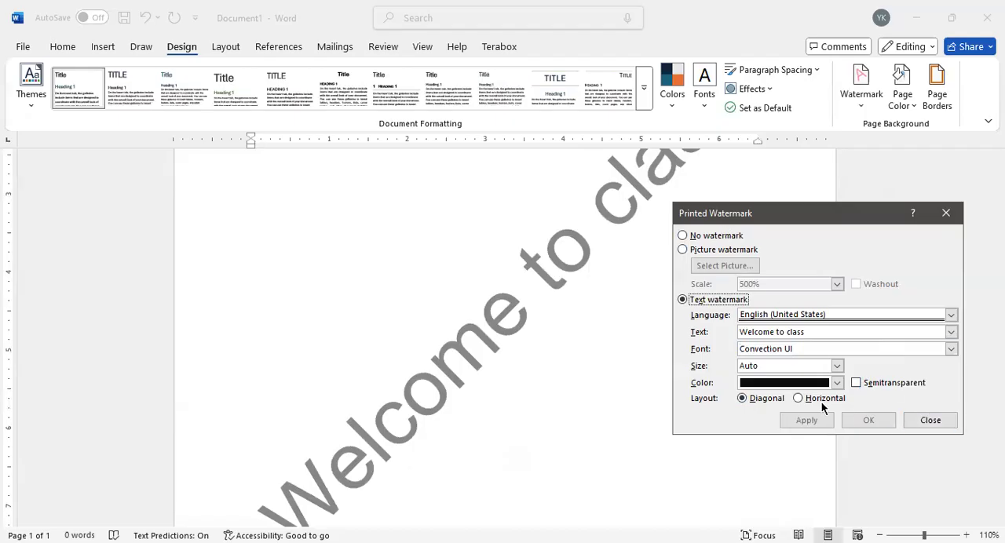
{"action": "left_click", "coordinate": [798, 399]}
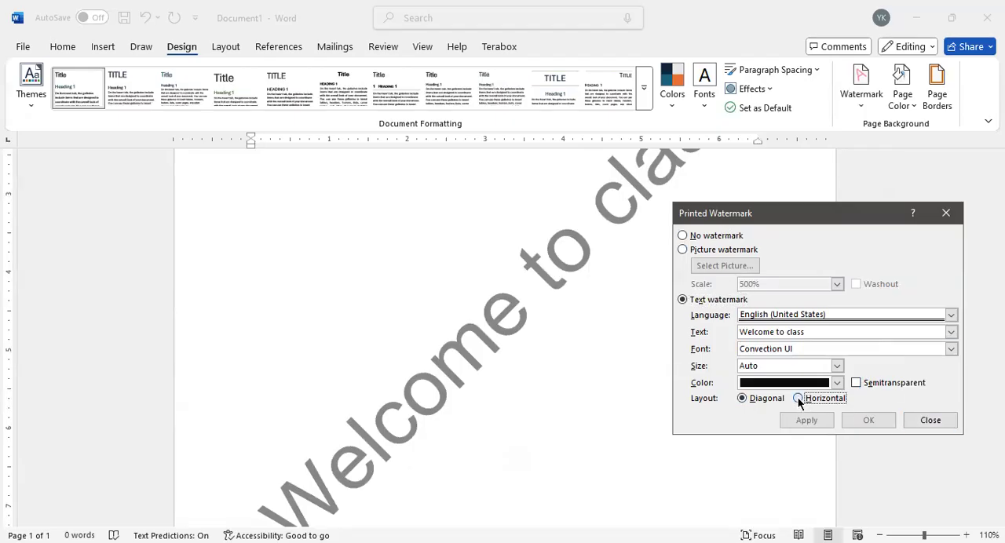
{"action": "left_click", "coordinate": [804, 420]}
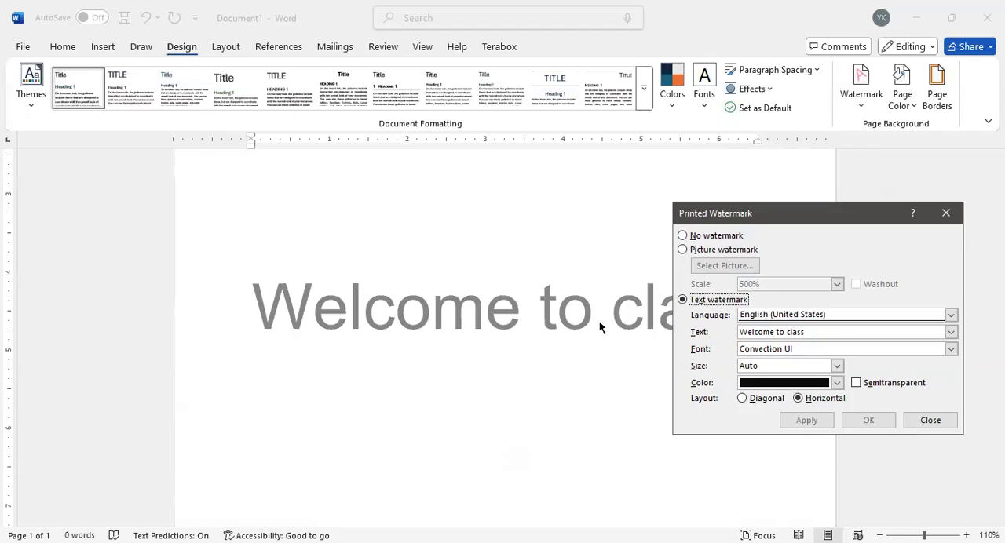
Step: Set the text watermark's layout back to diagonal, apply it, and close the watermark settings
{"action": "left_click", "coordinate": [742, 398]}
{"action": "left_click", "coordinate": [826, 421]}
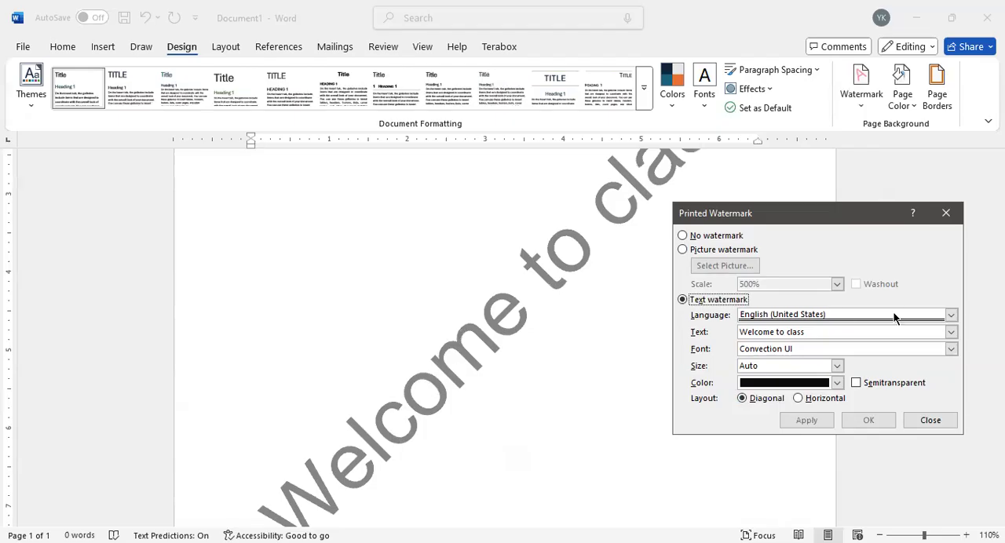
{"action": "left_click", "coordinate": [946, 213]}
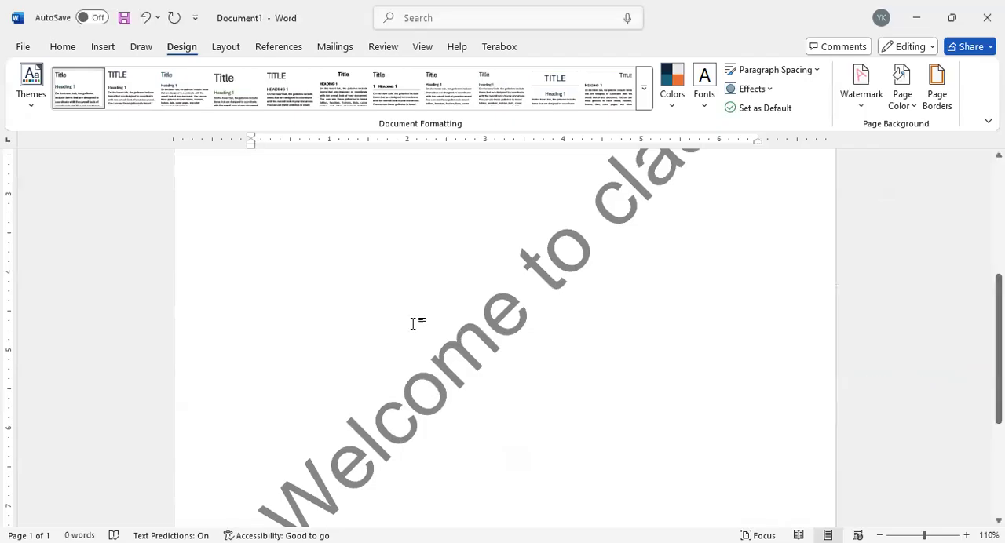
Step: Remove the "Welcome to class" watermark from the page
{"action": "scroll", "coordinate": [412, 324], "scroll_direction": "up", "scroll_amount": 3}
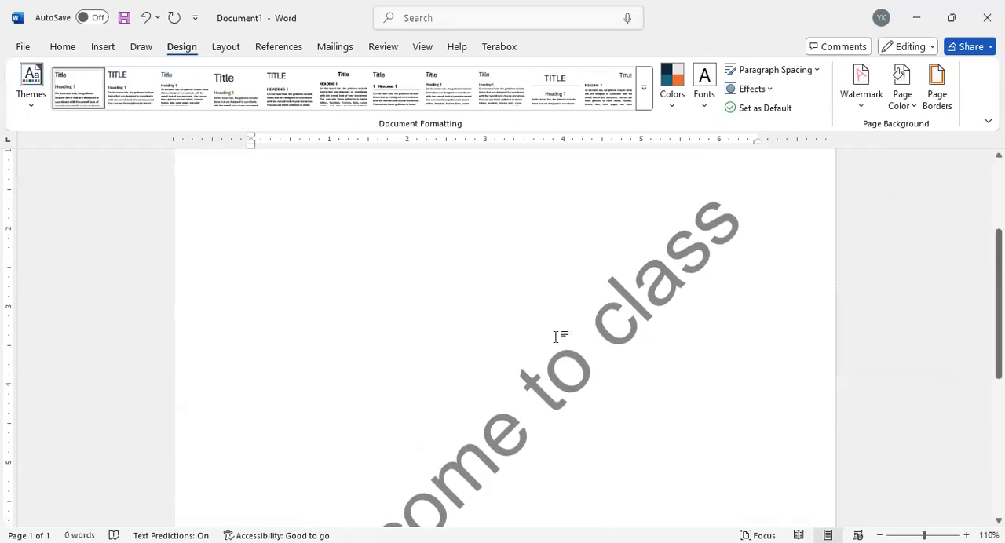
{"action": "scroll", "coordinate": [548, 339], "scroll_direction": "down", "scroll_amount": 4}
{"action": "scroll", "coordinate": [548, 340], "scroll_direction": "up", "scroll_amount": 1}
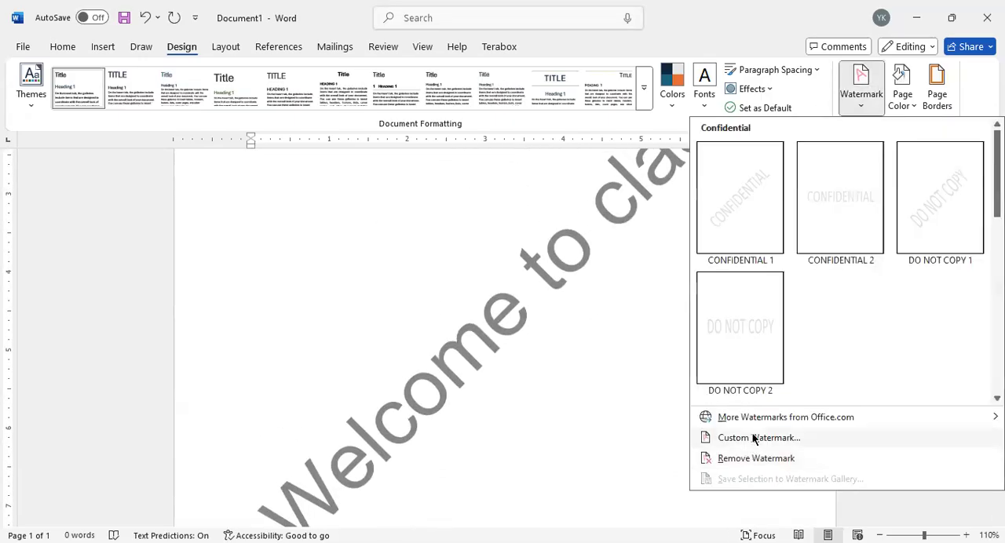
{"action": "left_click", "coordinate": [757, 458]}
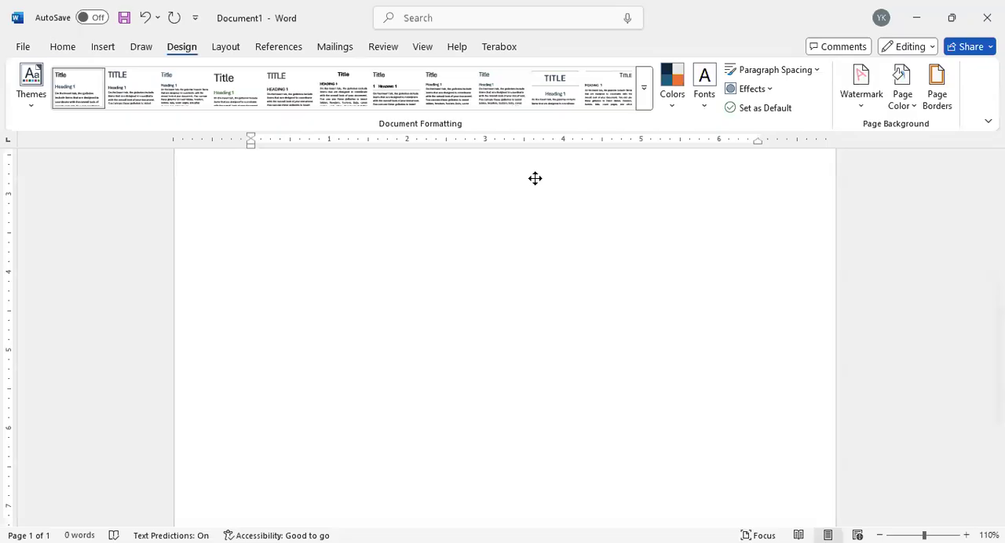
{"action": "scroll", "coordinate": [422, 303], "scroll_direction": "up", "scroll_amount": 5}
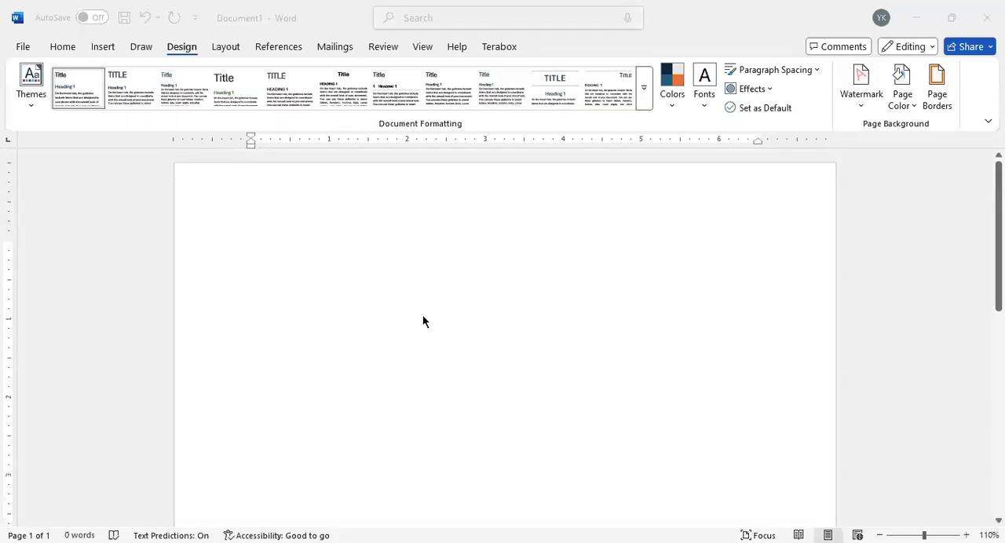
Step: Open the page's header for editing, examine the header and footer areas, and return to the document body
{"action": "left_click", "coordinate": [326, 234]}
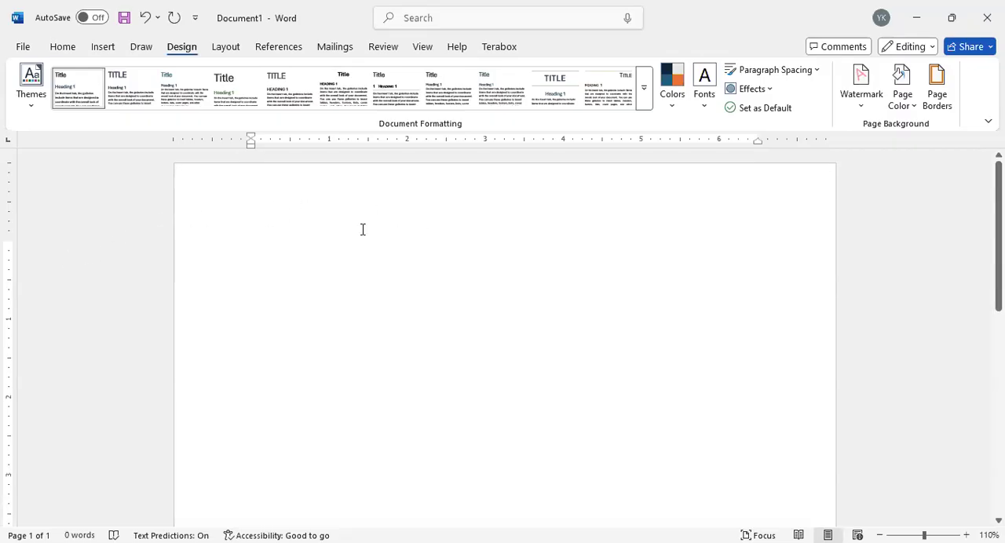
{"action": "scroll", "coordinate": [402, 392], "scroll_direction": "down", "scroll_amount": 3}
{"action": "scroll", "coordinate": [402, 392], "scroll_direction": "down", "scroll_amount": 5}
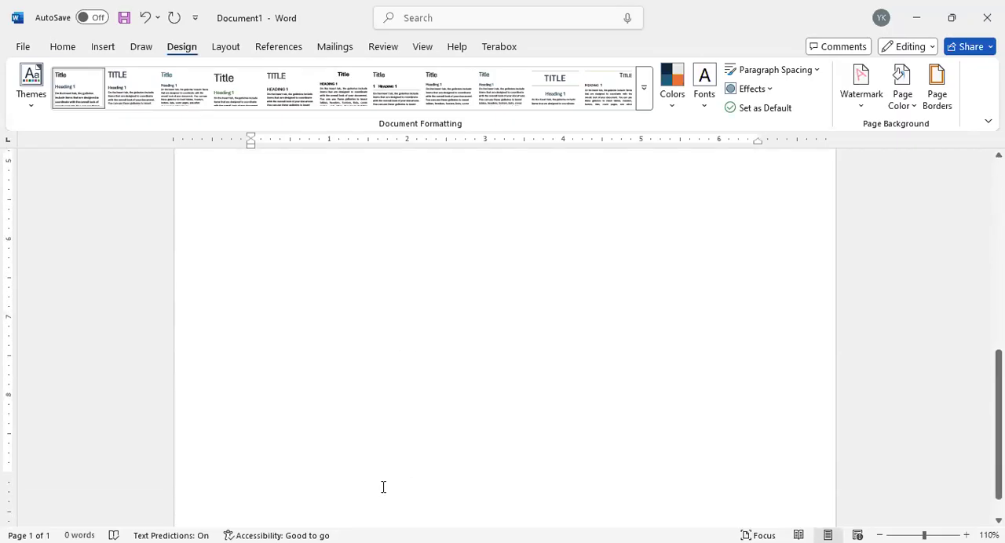
{"action": "scroll", "coordinate": [383, 487], "scroll_direction": "up", "scroll_amount": 8}
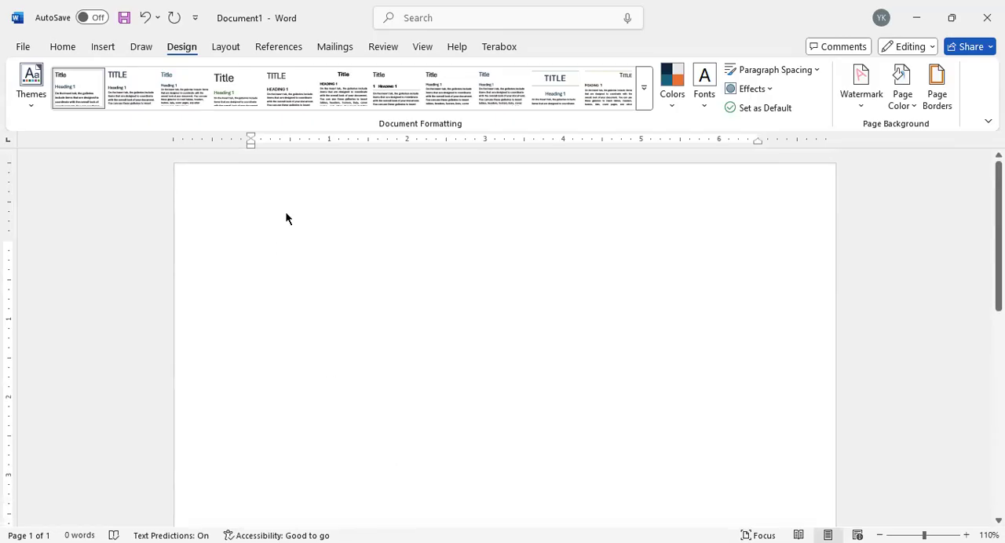
{"action": "double_click", "coordinate": [316, 201]}
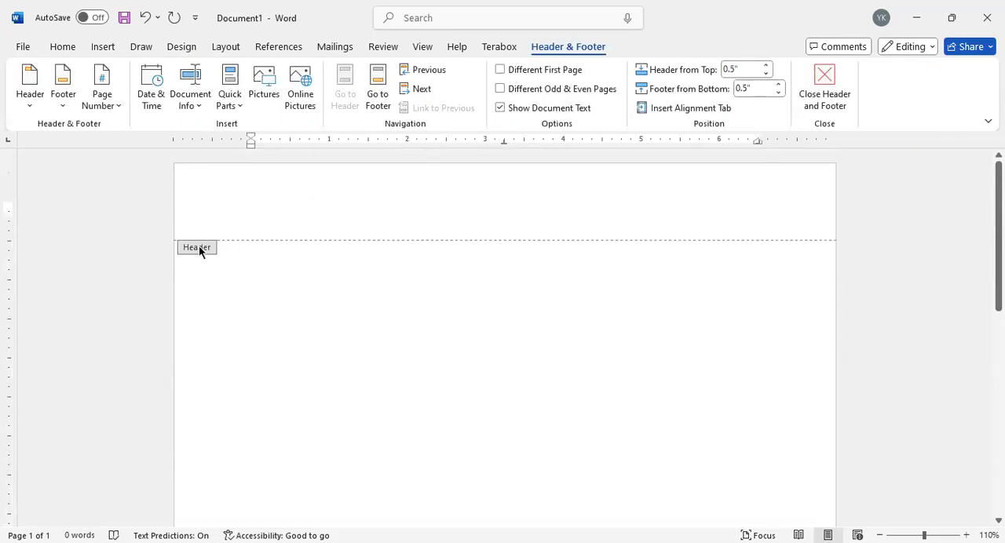
{"action": "scroll", "coordinate": [495, 321], "scroll_direction": "down", "scroll_amount": 10}
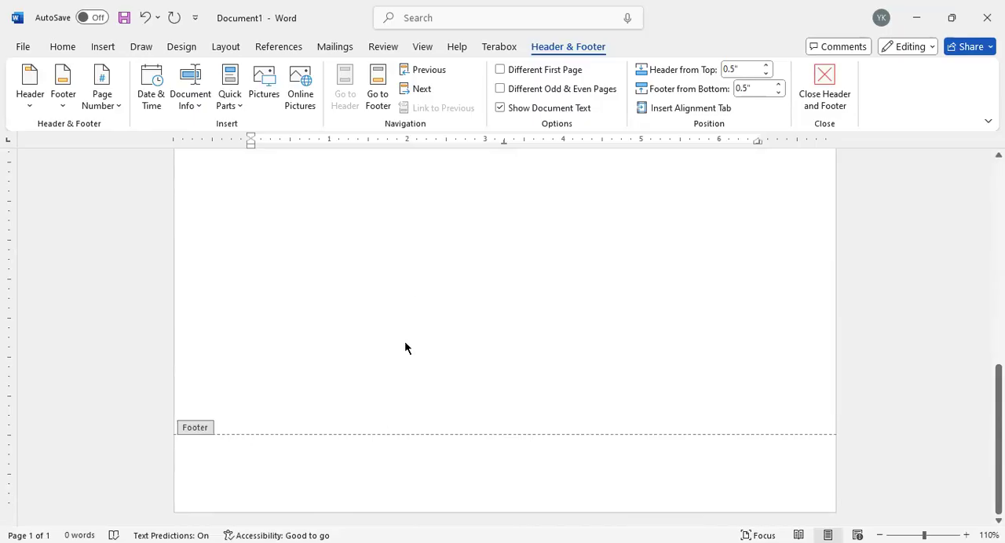
{"action": "scroll", "coordinate": [433, 299], "scroll_direction": "up", "scroll_amount": 8}
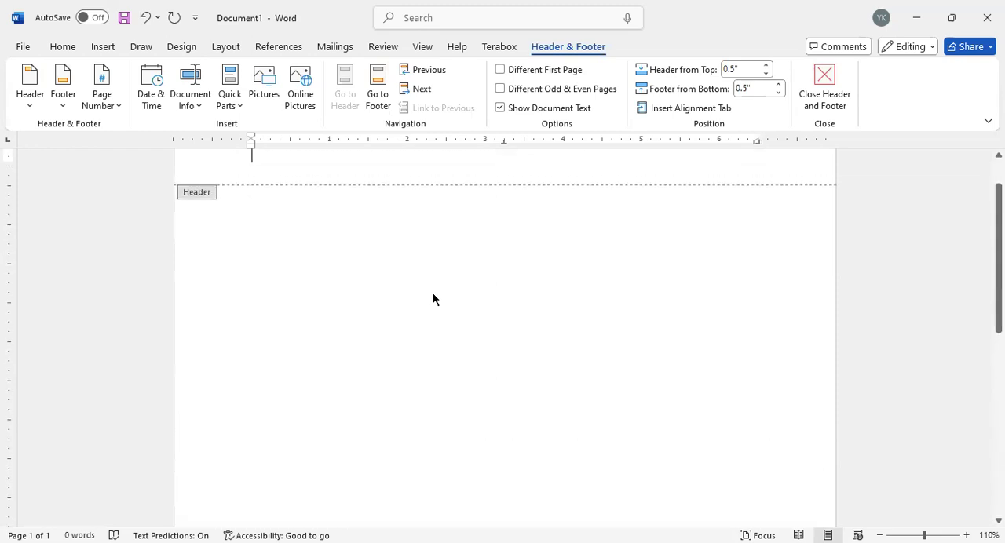
{"action": "scroll", "coordinate": [350, 245], "scroll_direction": "up", "scroll_amount": 2}
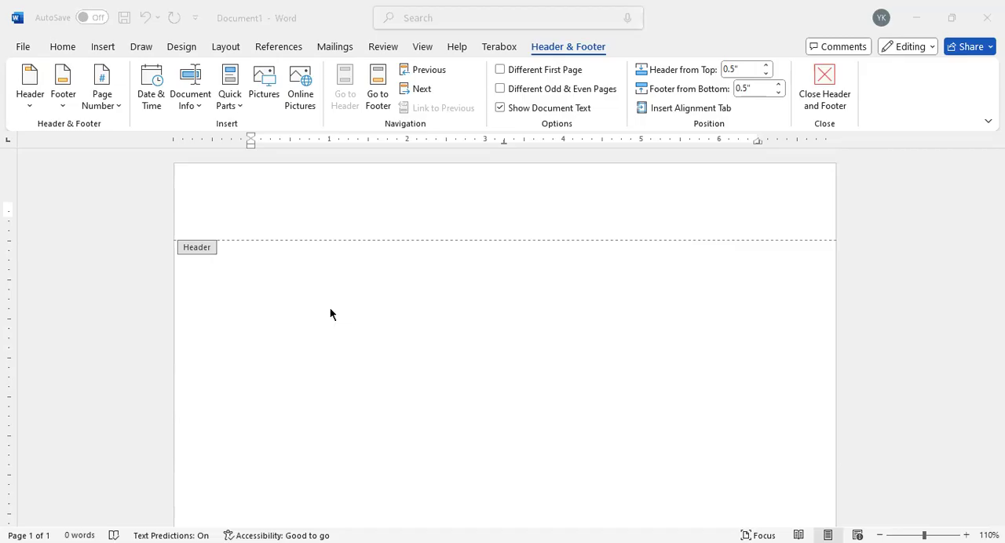
{"action": "left_click", "coordinate": [256, 217]}
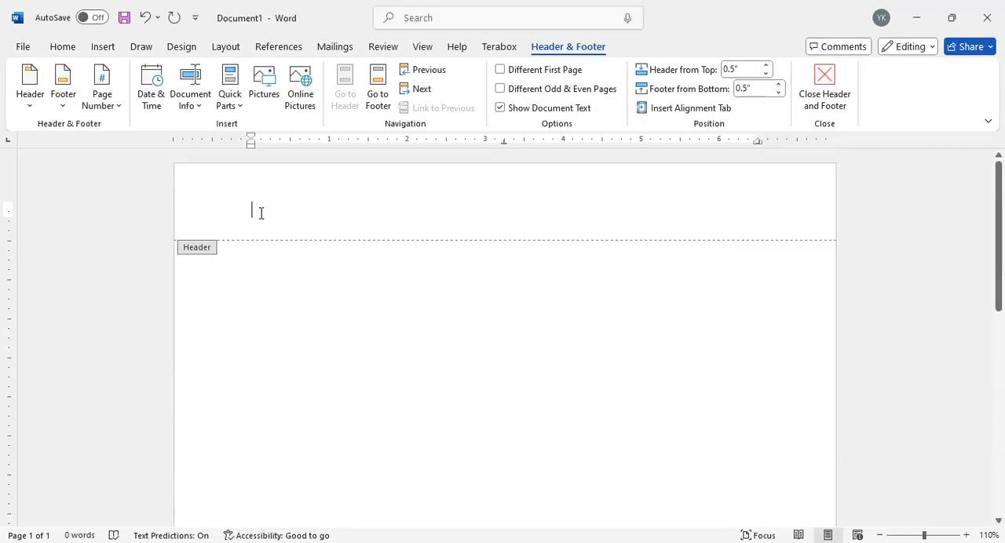
{"action": "double_click", "coordinate": [288, 324]}
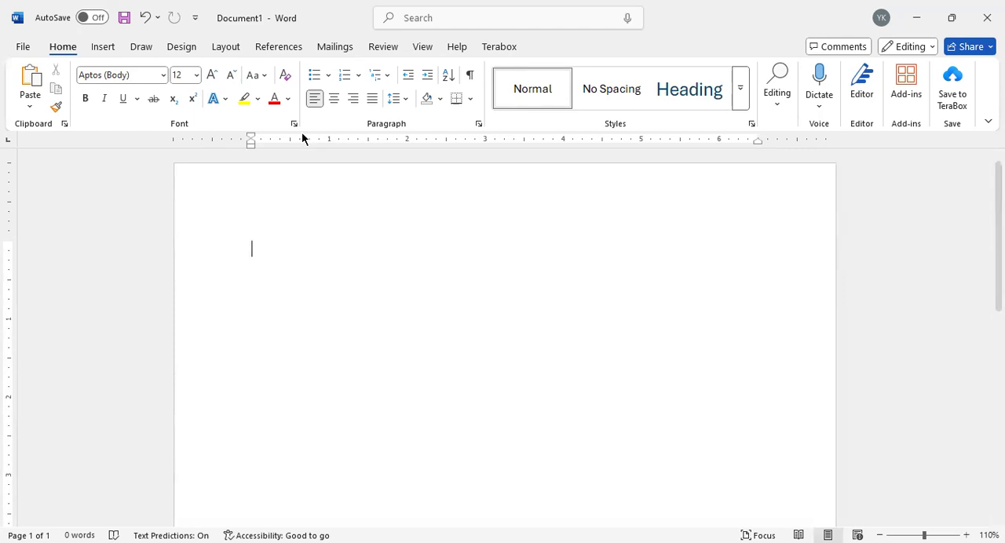
Step: Increase the page's top margin slightly, by about 0.1 inch, on the vertical ruler
{"action": "key", "text": "ctrl+d"}
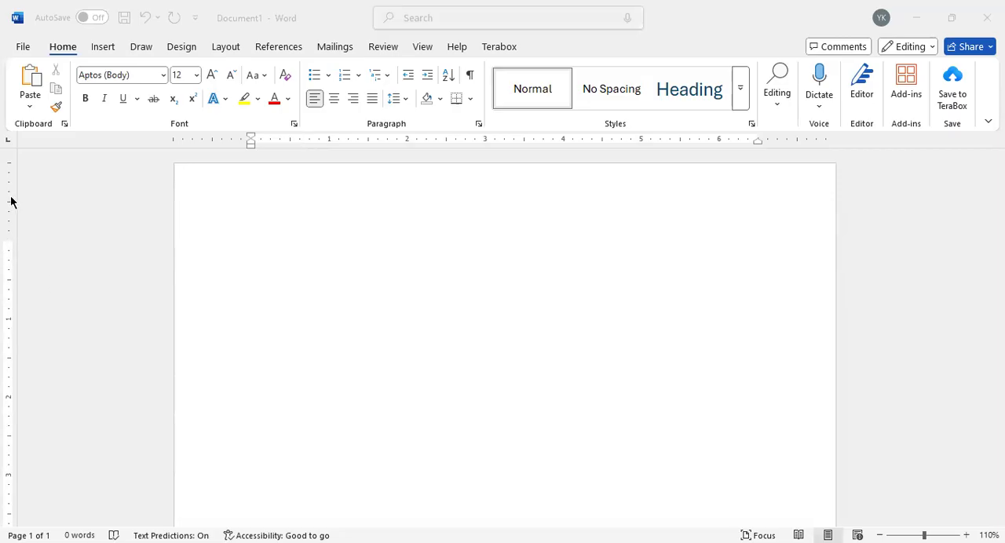
{"action": "left_click", "coordinate": [11, 242]}
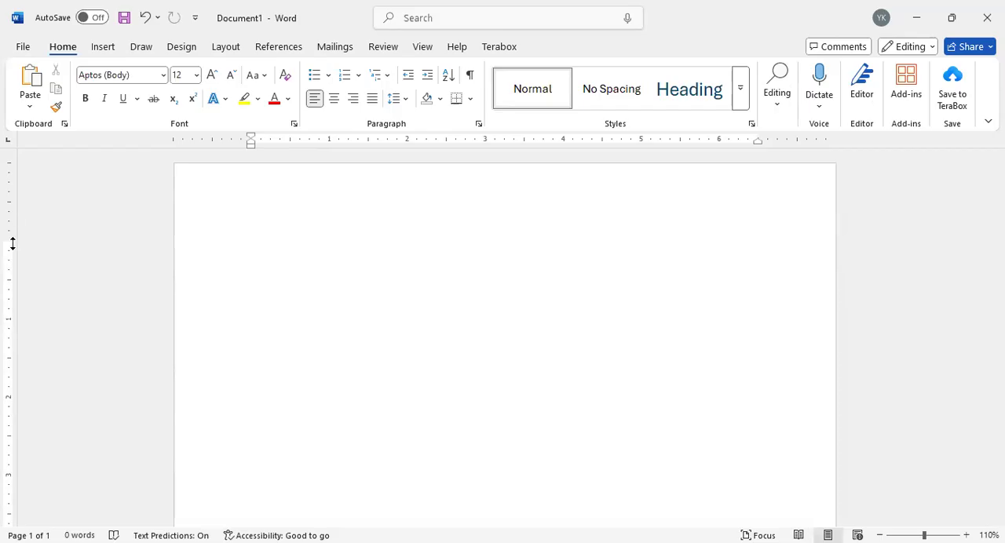
{"action": "left_click_drag", "start_coordinate": [12, 244], "coordinate": [12, 246]}
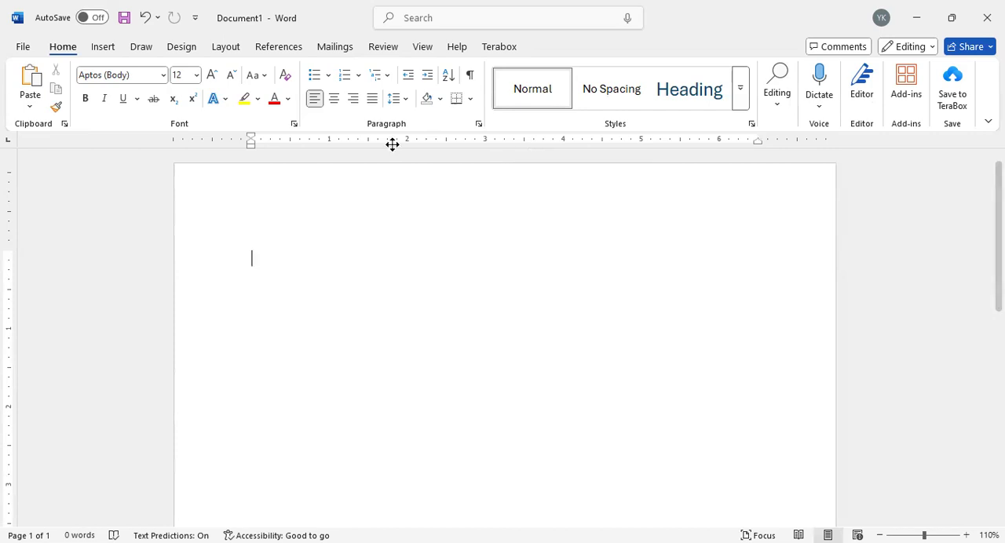
Step: Hide the document rulers and show them again
{"action": "left_click", "coordinate": [420, 47]}
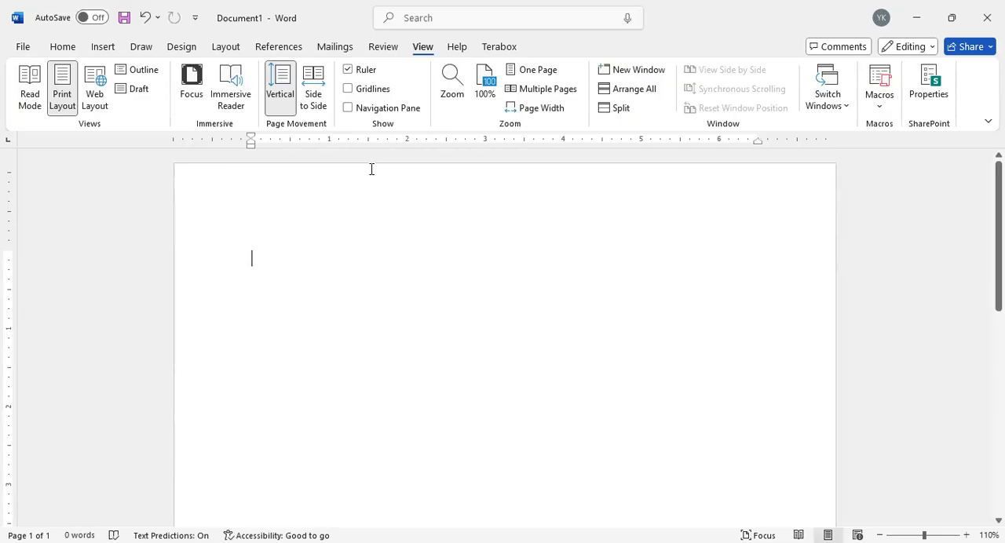
{"action": "left_click", "coordinate": [347, 70]}
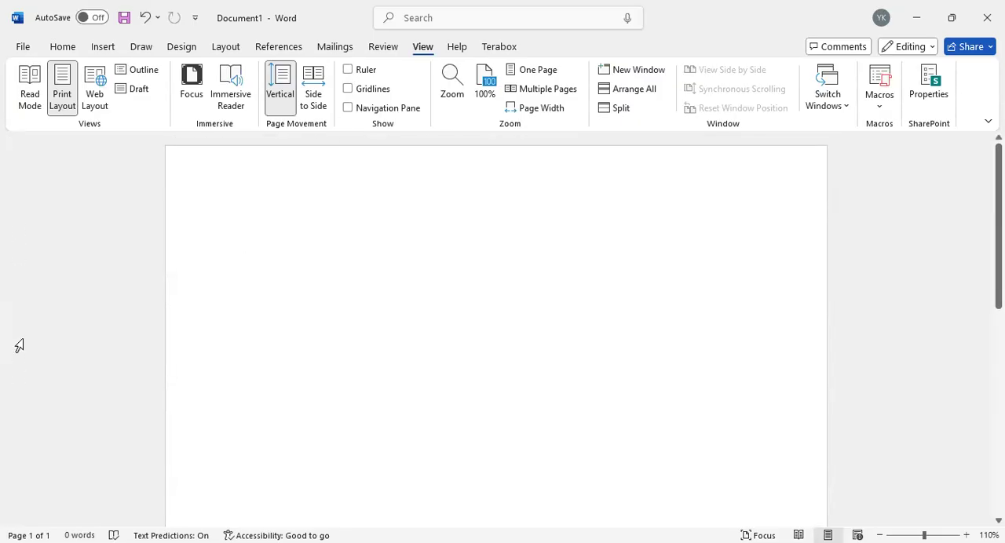
{"action": "left_click", "coordinate": [350, 69]}
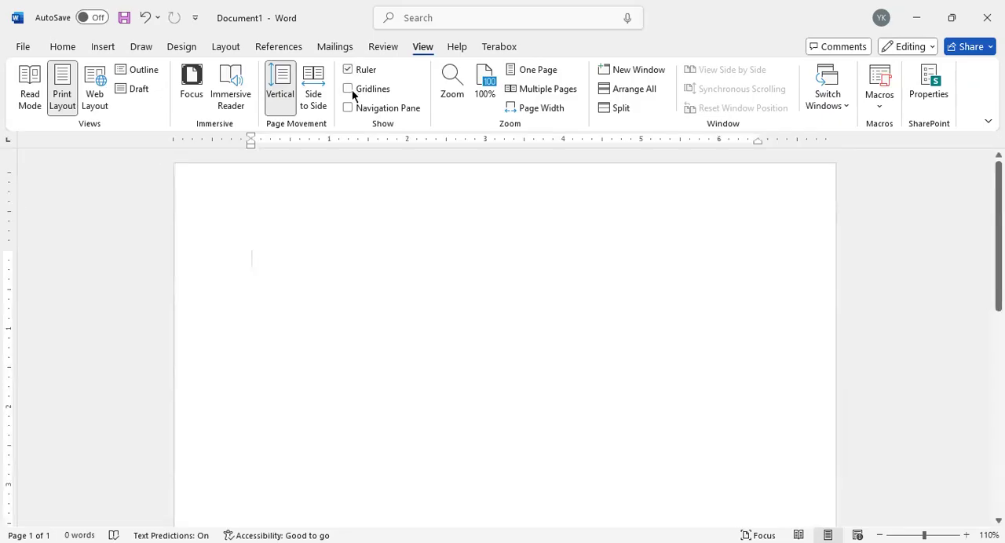
Step: Show the gridlines on the page and look over the grid from top to bottom
{"action": "left_click", "coordinate": [351, 90]}
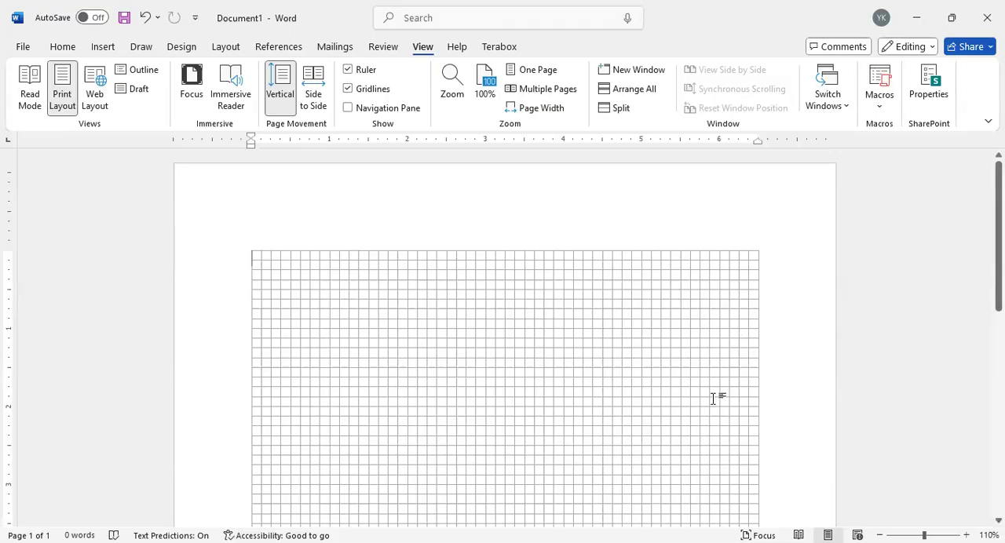
{"action": "scroll", "coordinate": [428, 391], "scroll_direction": "down", "scroll_amount": 3}
{"action": "scroll", "coordinate": [427, 390], "scroll_direction": "down", "scroll_amount": 5}
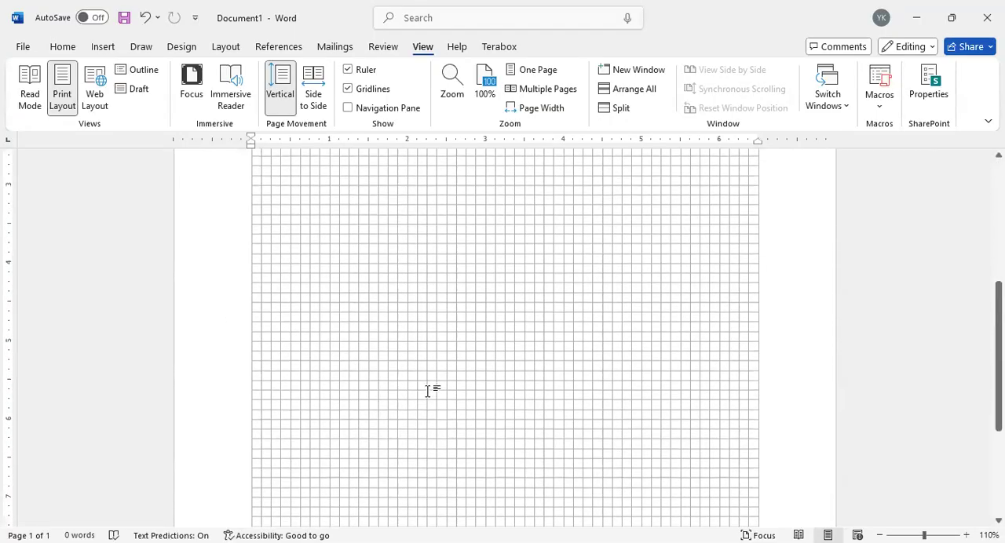
{"action": "scroll", "coordinate": [428, 389], "scroll_direction": "up", "scroll_amount": 8}
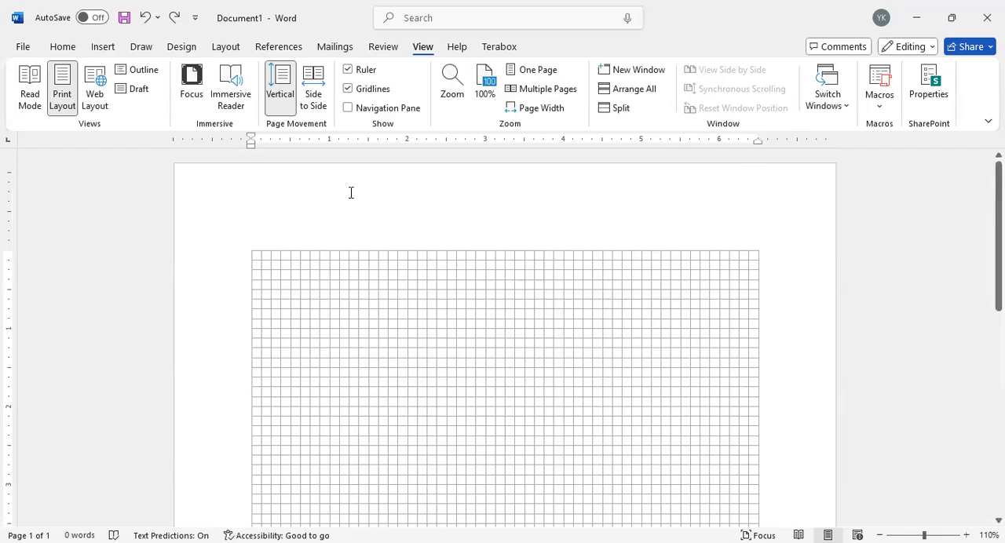
Step: Set the page movement to Side to Side and add a second page with a page break
{"action": "left_click", "coordinate": [314, 90]}
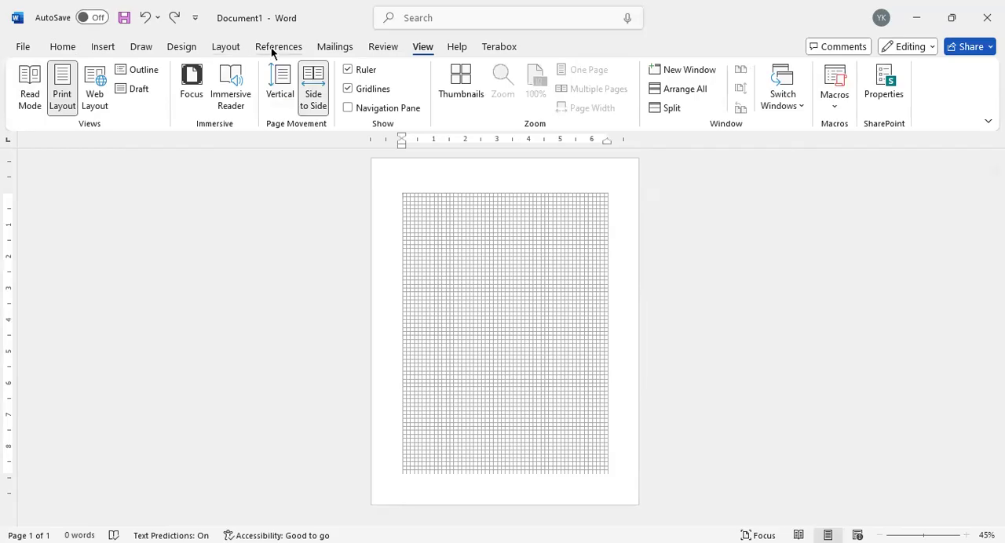
{"action": "left_click", "coordinate": [224, 45]}
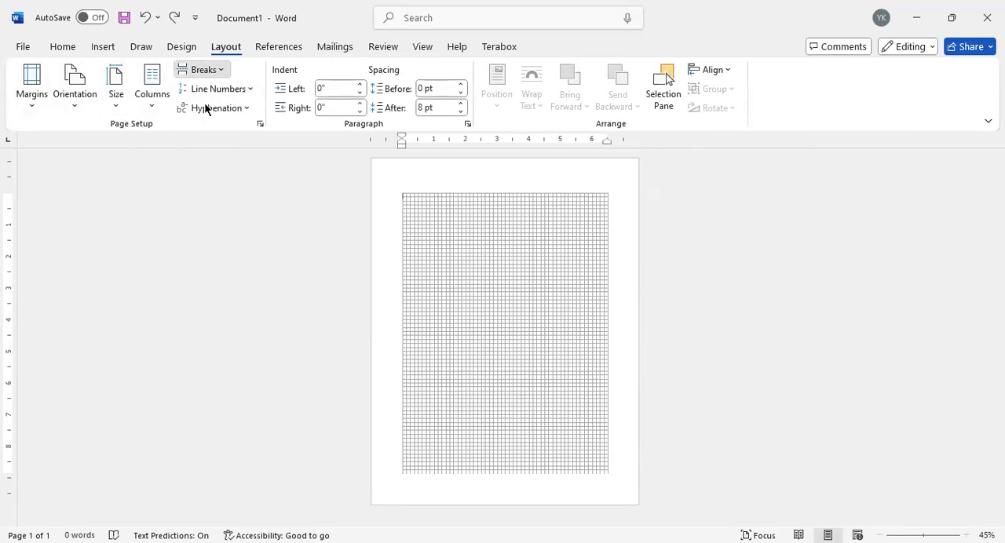
{"action": "key", "text": "ctrl+Return"}
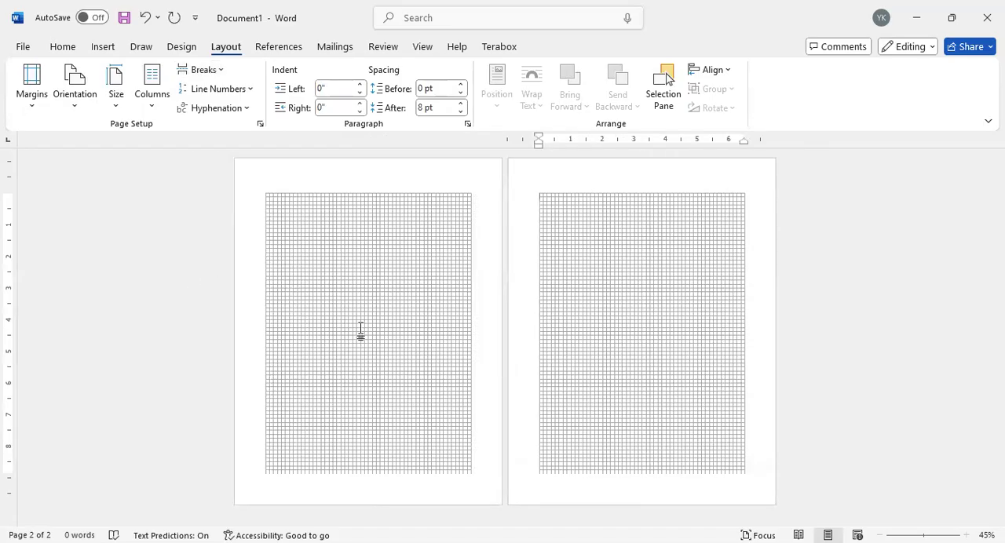
Step: Return the page movement to Vertical and turn off the gridlines
{"action": "left_click", "coordinate": [421, 47]}
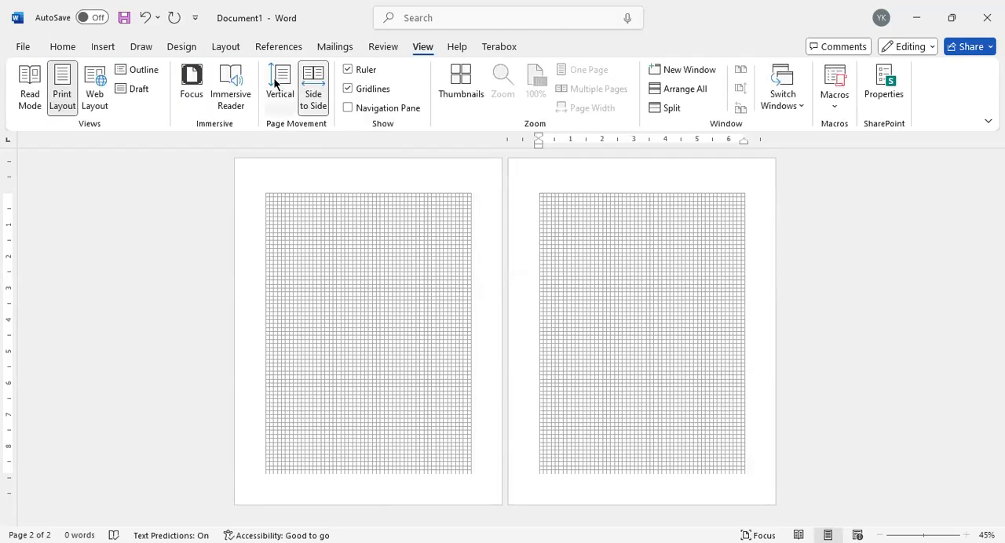
{"action": "left_click", "coordinate": [275, 82]}
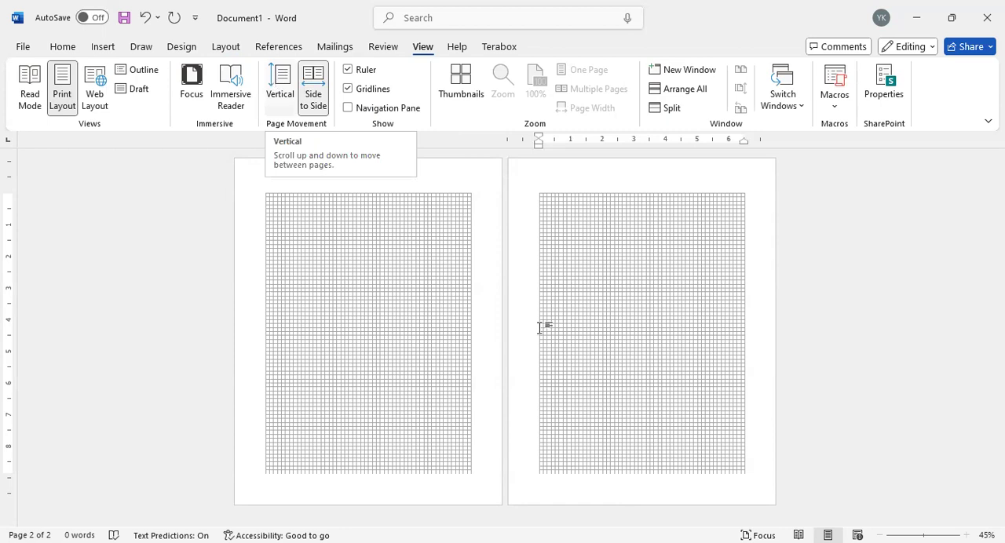
{"action": "scroll", "coordinate": [502, 435], "scroll_direction": "up", "scroll_amount": 10}
{"action": "scroll", "coordinate": [471, 408], "scroll_direction": "up", "scroll_amount": 10}
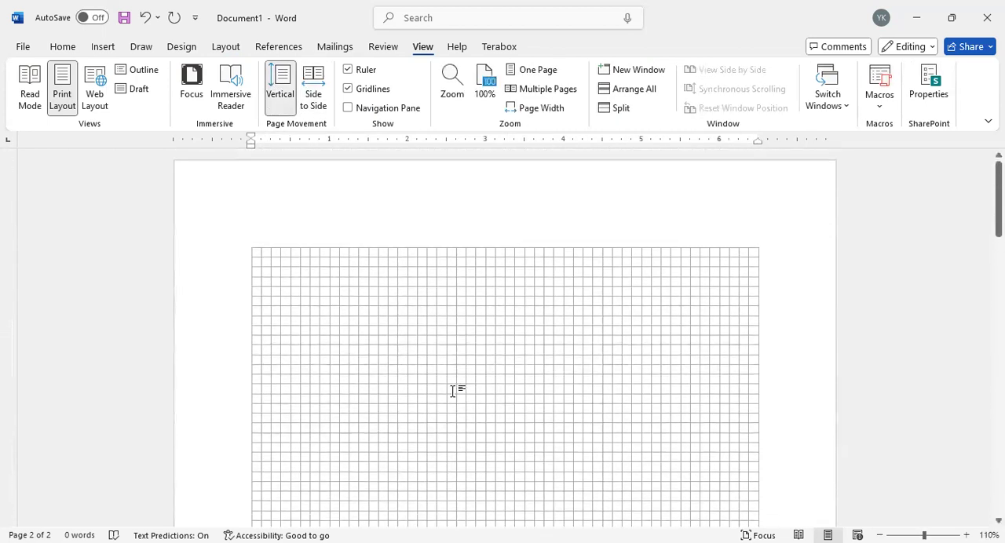
{"action": "left_click", "coordinate": [348, 89]}
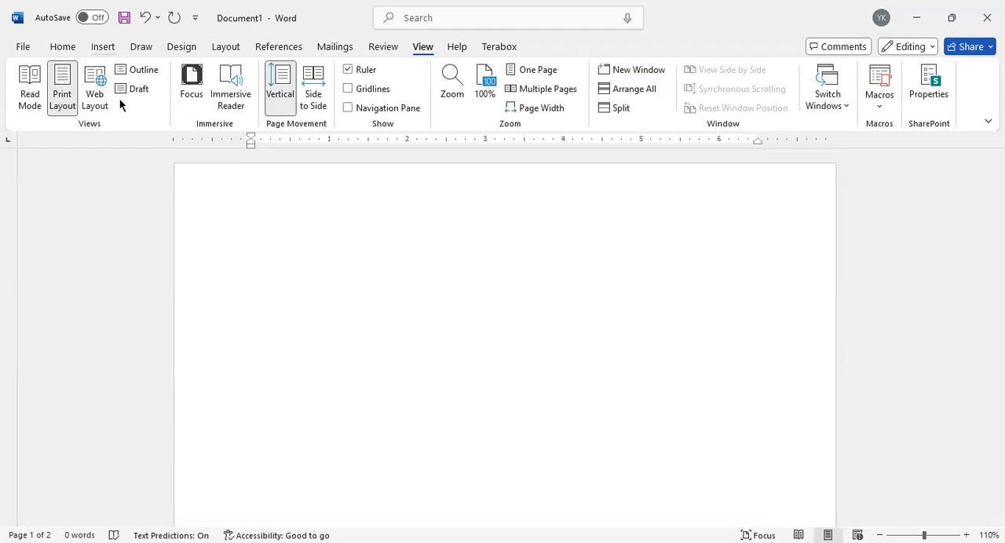
{"action": "left_click", "coordinate": [104, 47]}
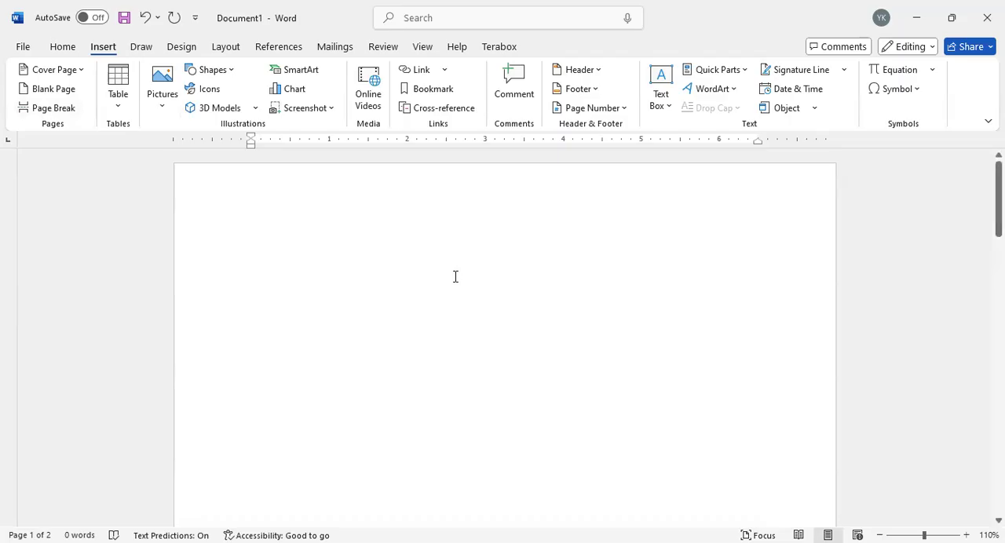
Step: Enter "Welcome to class" in the page header and return to the body of the document
{"action": "left_click", "coordinate": [357, 303]}
{"action": "double_click", "coordinate": [274, 217]}
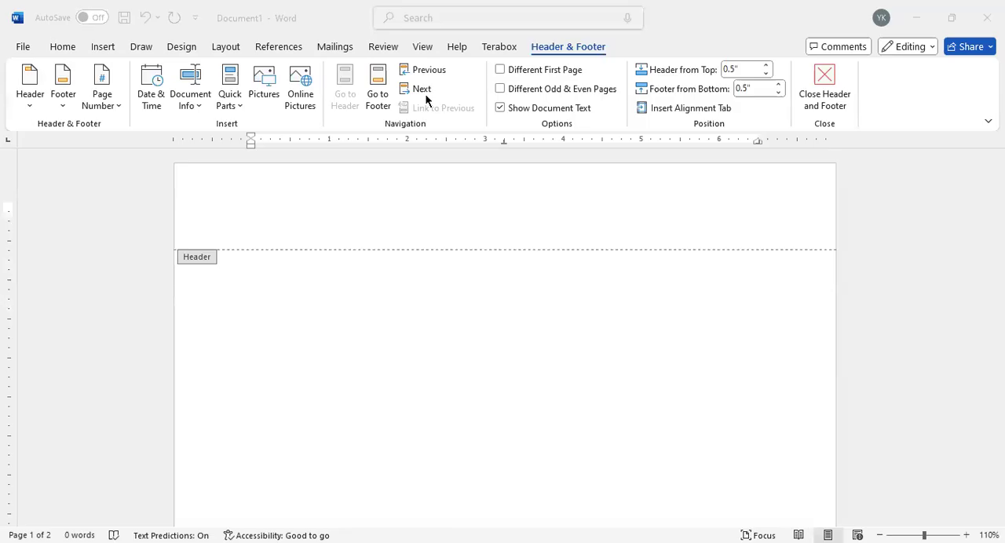
{"action": "scroll", "coordinate": [335, 285], "scroll_direction": "down", "scroll_amount": 2}
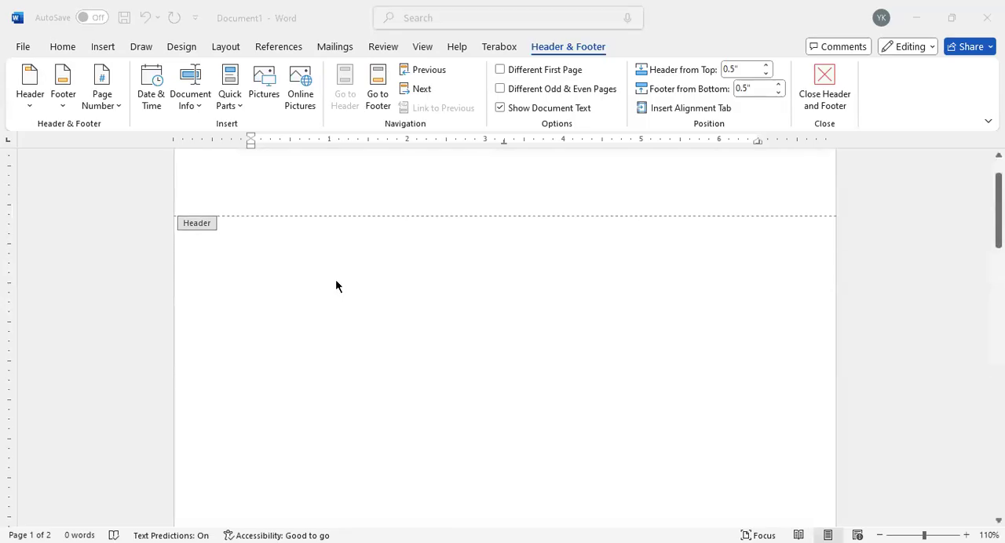
{"action": "scroll", "coordinate": [335, 283], "scroll_direction": "up", "scroll_amount": 2}
{"action": "scroll", "coordinate": [335, 282], "scroll_direction": "up", "scroll_amount": 1}
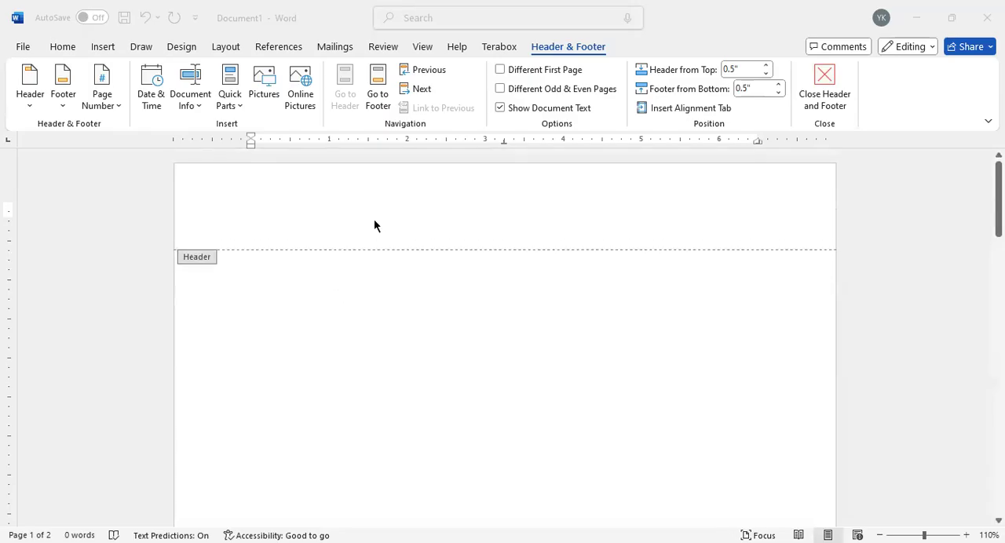
{"action": "left_click", "coordinate": [264, 201]}
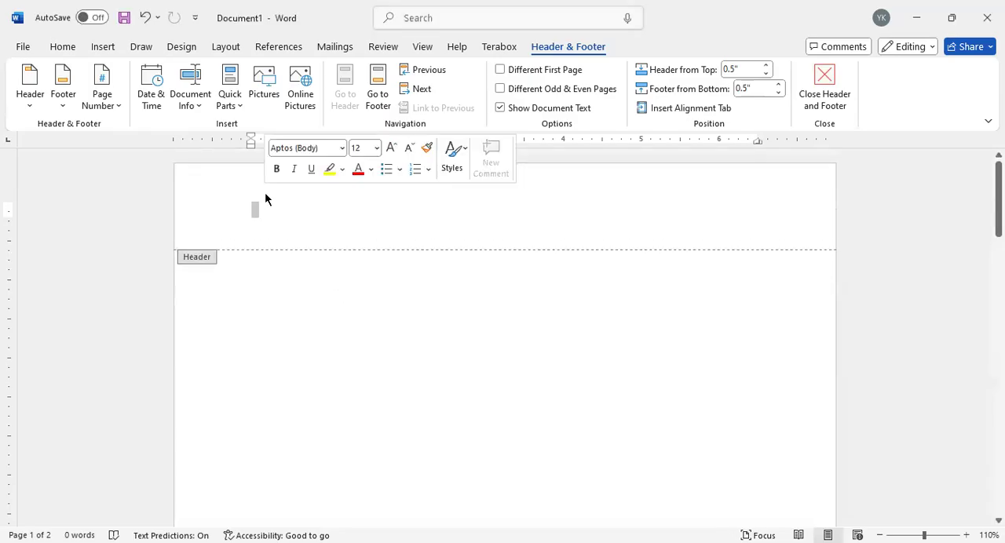
{"action": "type", "text": "We"}
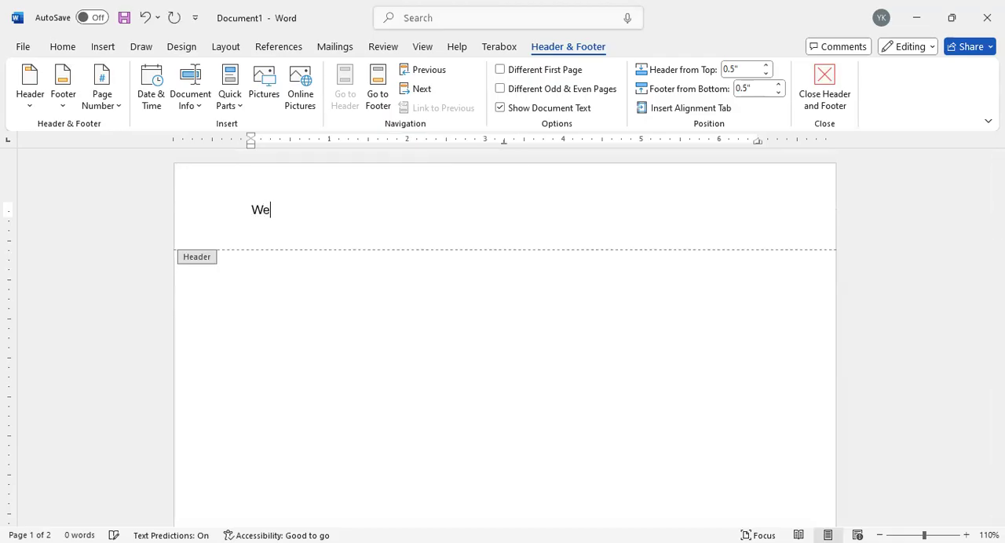
{"action": "type", "text": "lcome to class"}
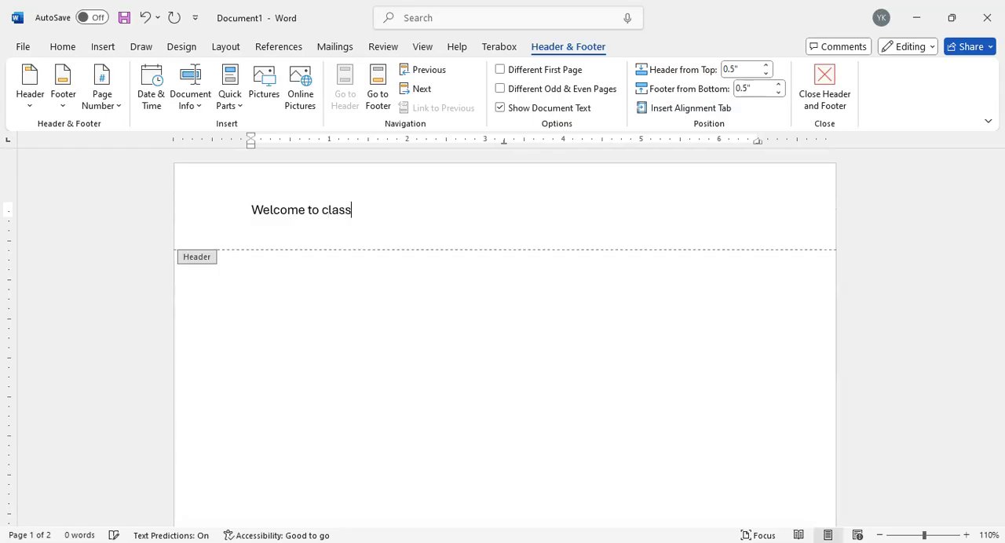
{"action": "double_click", "coordinate": [305, 357]}
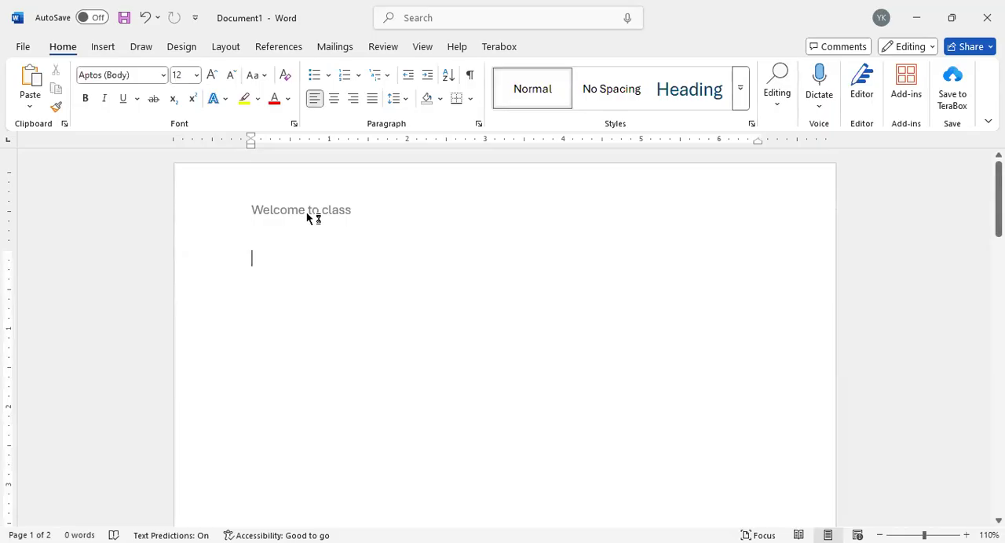
Step: Delete the "Welcome to class" text from the page header
{"action": "scroll", "coordinate": [345, 337], "scroll_direction": "down", "scroll_amount": 10}
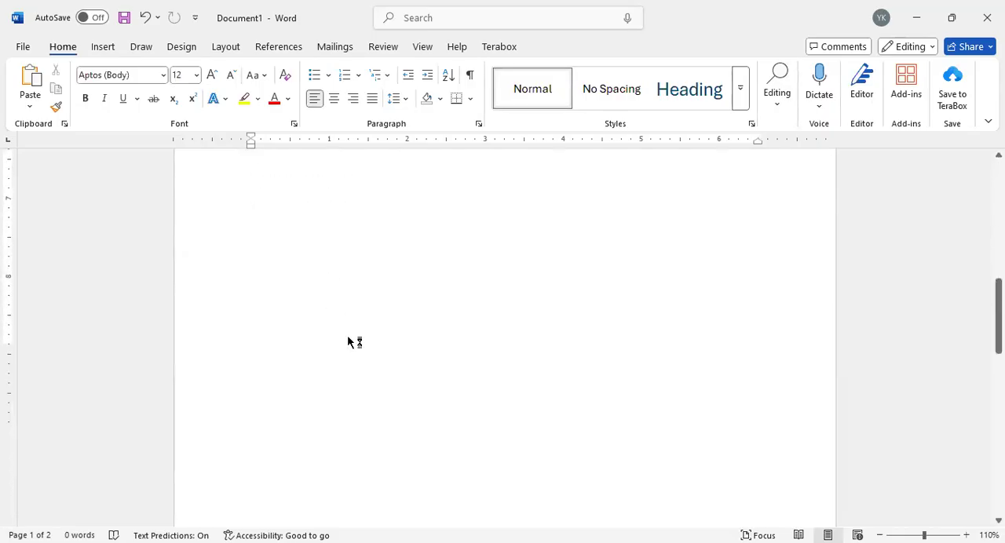
{"action": "scroll", "coordinate": [350, 337], "scroll_direction": "down", "scroll_amount": 5}
{"action": "left_click", "coordinate": [307, 256]}
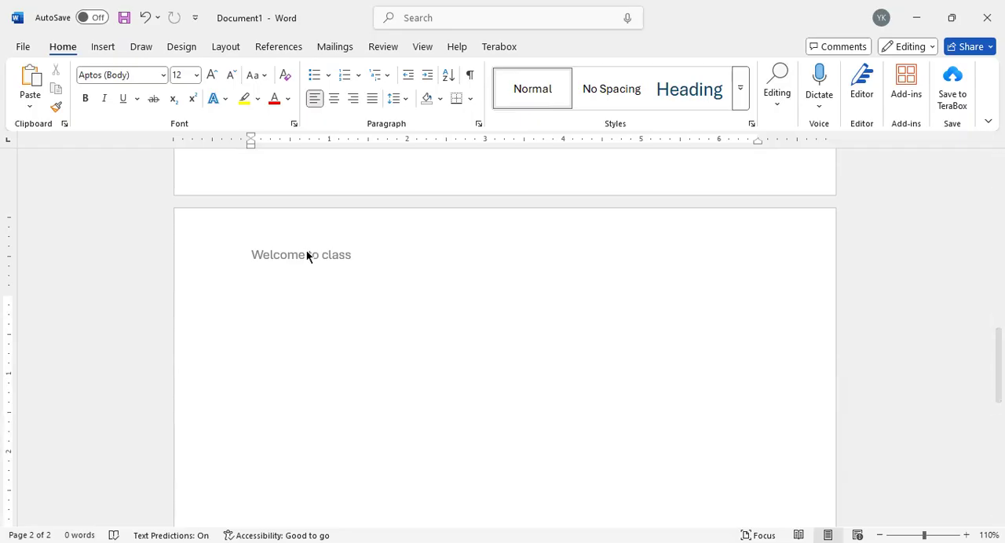
{"action": "scroll", "coordinate": [312, 258], "scroll_direction": "down", "scroll_amount": 1}
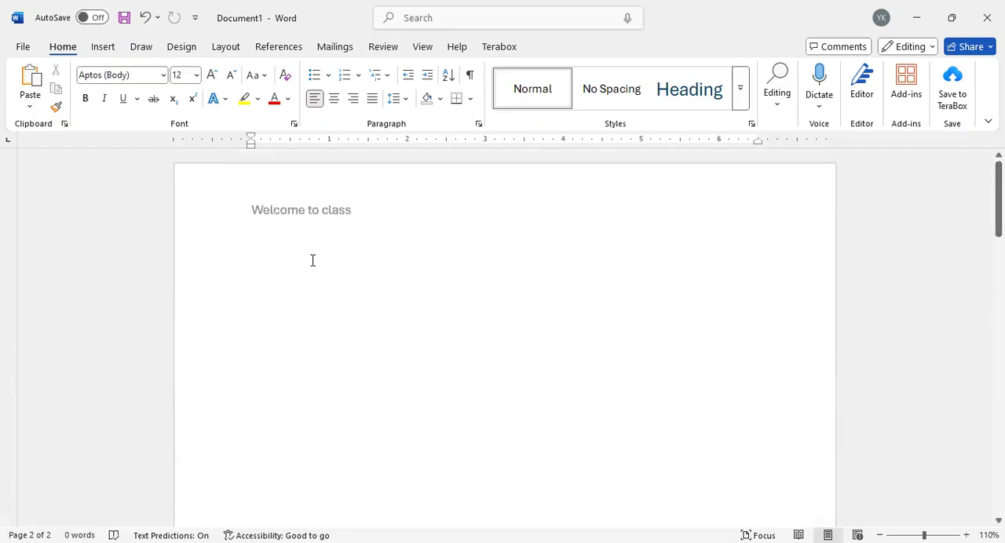
{"action": "double_click", "coordinate": [332, 208]}
{"action": "left_click_drag", "start_coordinate": [366, 206], "coordinate": [191, 227]}
{"action": "key", "text": "BackSpace"}
{"action": "scroll", "coordinate": [320, 345], "scroll_direction": "down", "scroll_amount": 10}
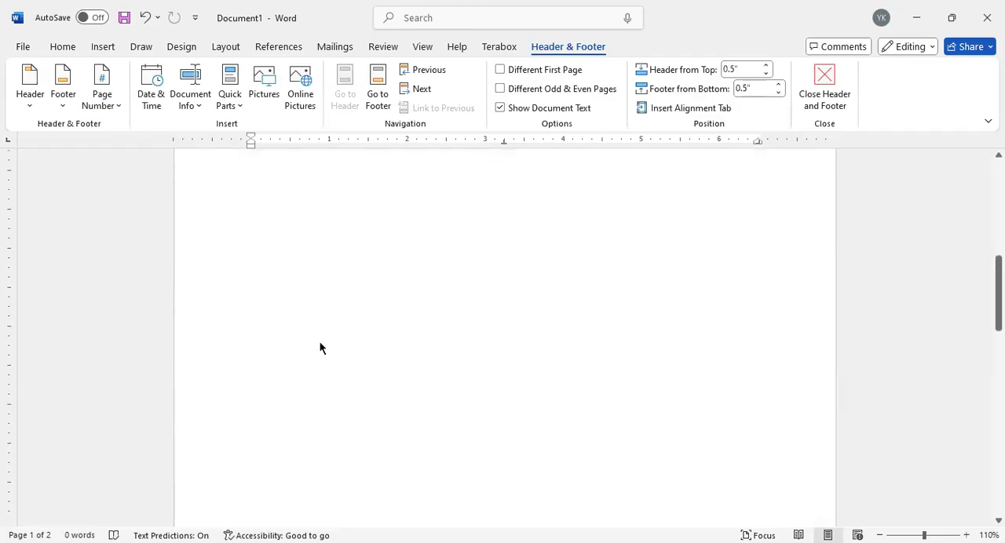
{"action": "scroll", "coordinate": [318, 288], "scroll_direction": "up", "scroll_amount": 11}
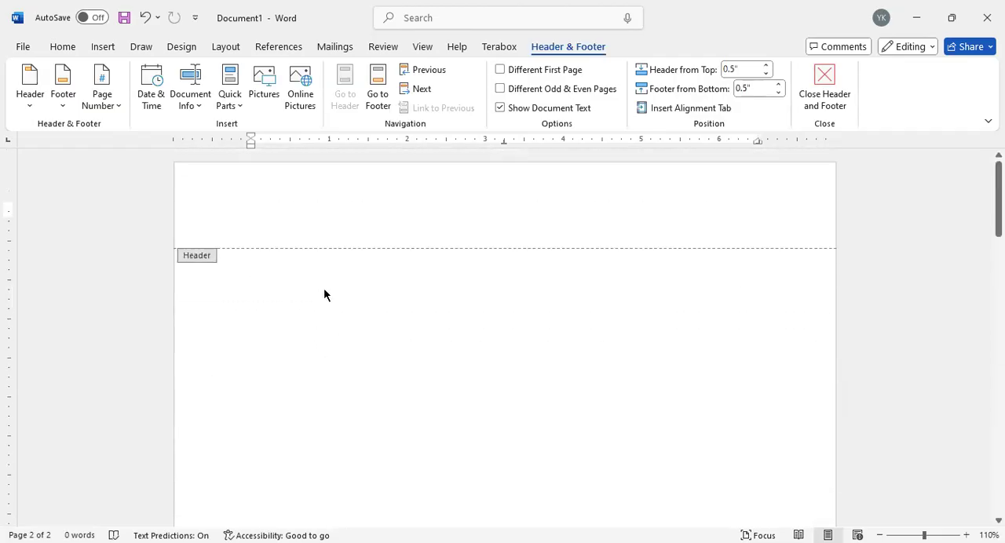
Step: Turn on Different First Page and enter "Welcome to class" in the first page header only
{"action": "left_click", "coordinate": [452, 186]}
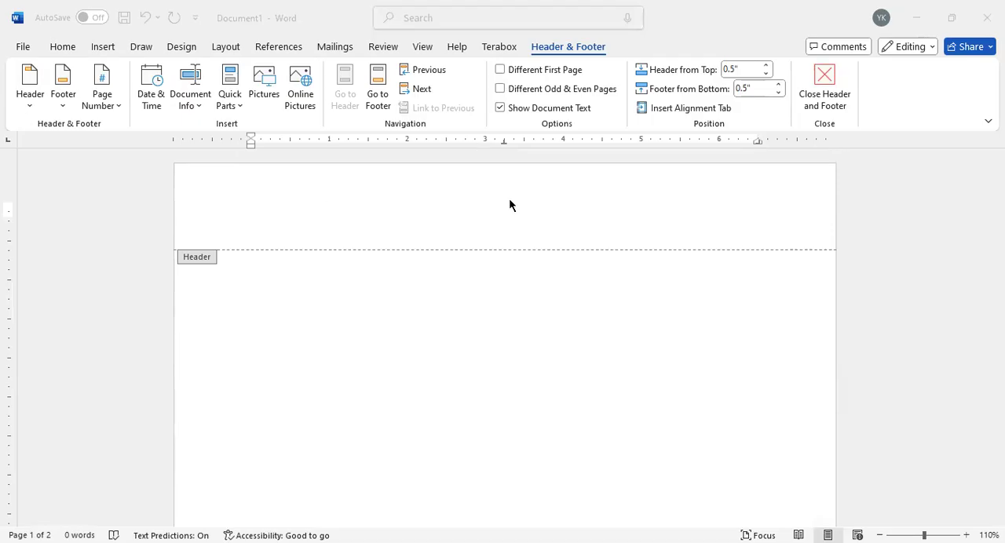
{"action": "scroll", "coordinate": [411, 370], "scroll_direction": "down", "scroll_amount": 15}
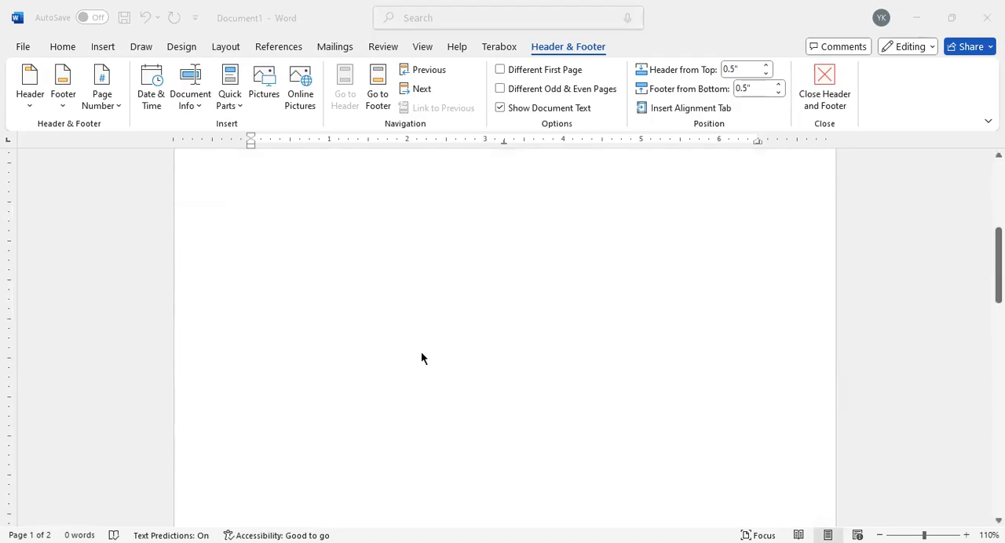
{"action": "scroll", "coordinate": [417, 331], "scroll_direction": "down", "scroll_amount": 5}
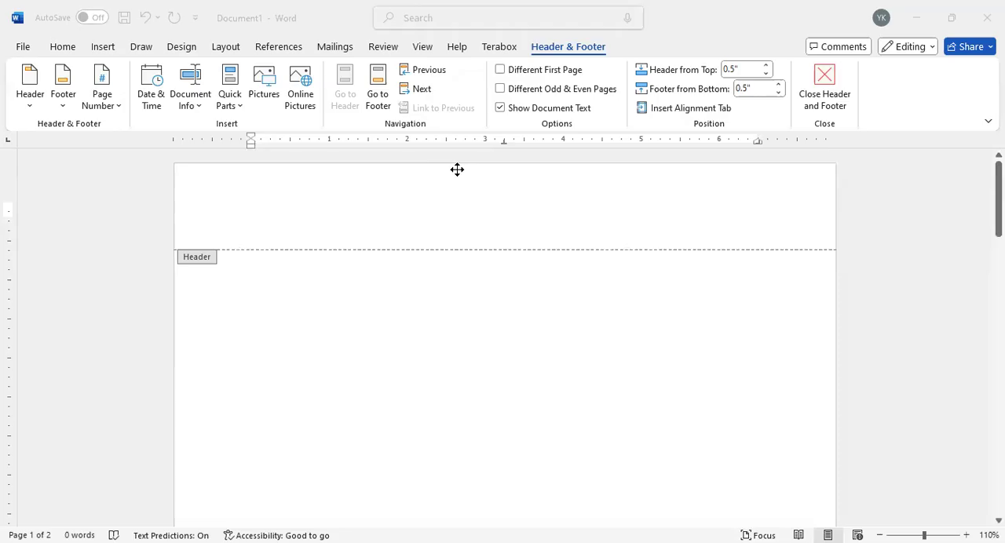
{"action": "left_click", "coordinate": [500, 70]}
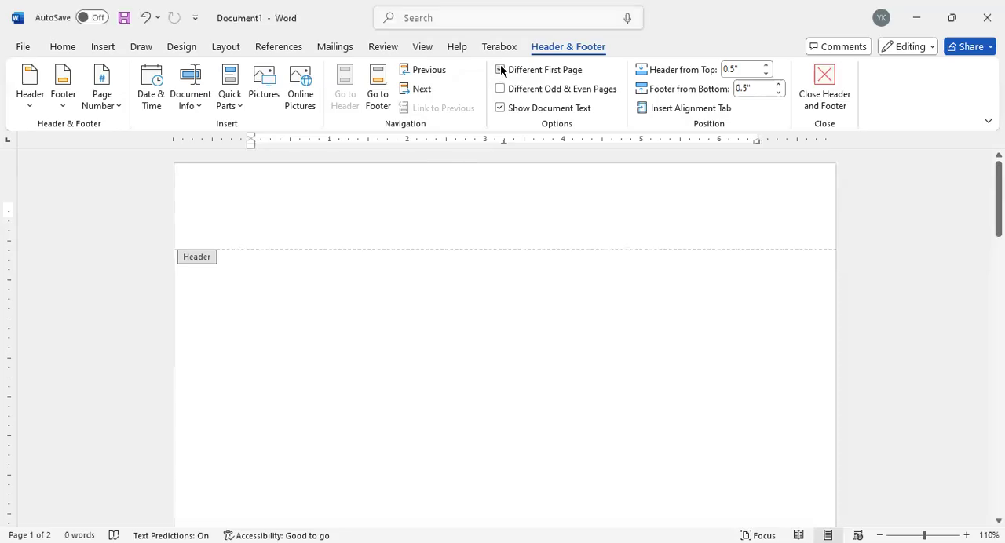
{"action": "type", "text": "we"}
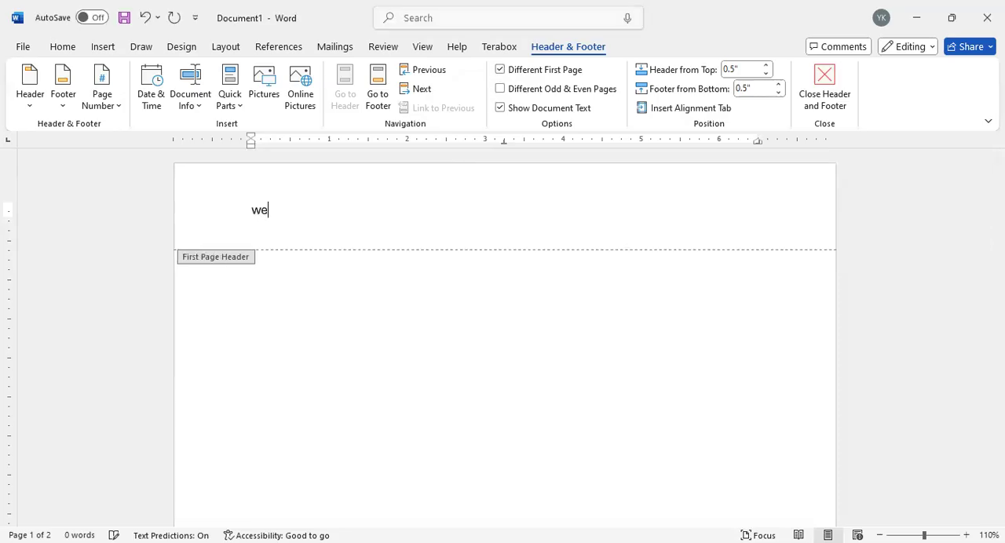
{"action": "type", "text": "lcome to class"}
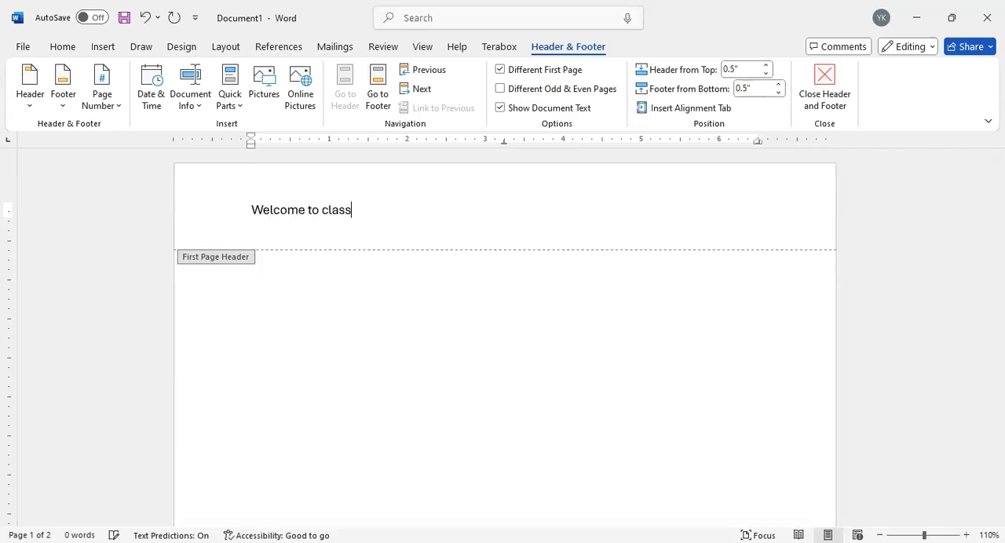
{"action": "scroll", "coordinate": [274, 393], "scroll_direction": "down", "scroll_amount": 20}
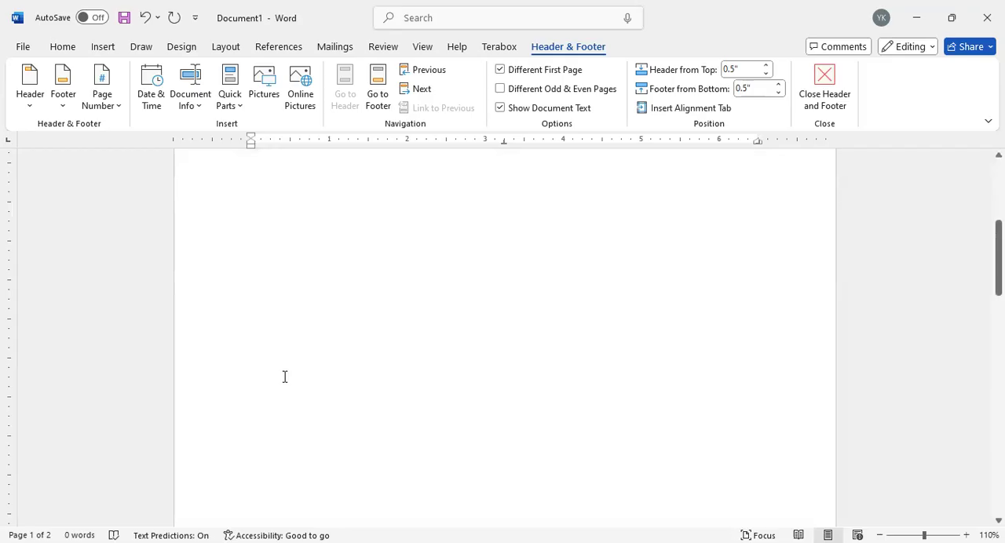
{"action": "scroll", "coordinate": [293, 376], "scroll_direction": "up", "scroll_amount": 2}
{"action": "left_click", "coordinate": [301, 318]}
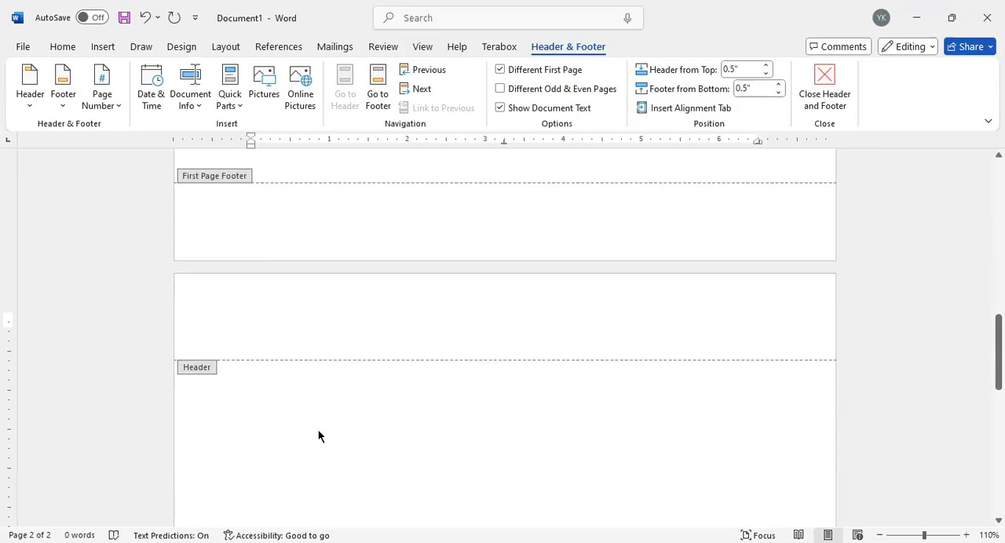
Step: Look through the built-in header and footer designs without applying one
{"action": "scroll", "coordinate": [329, 357], "scroll_direction": "up", "scroll_amount": 15}
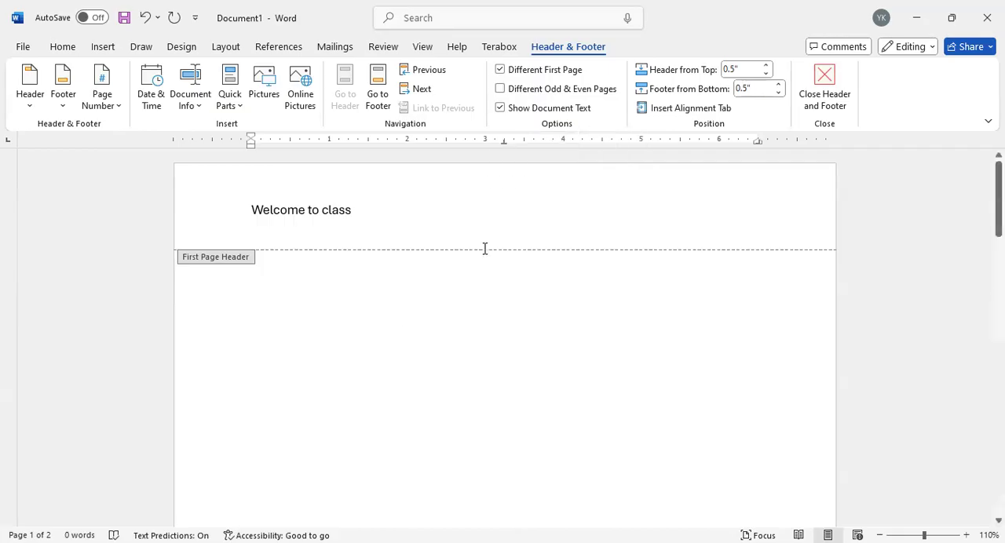
{"action": "left_click", "coordinate": [30, 93]}
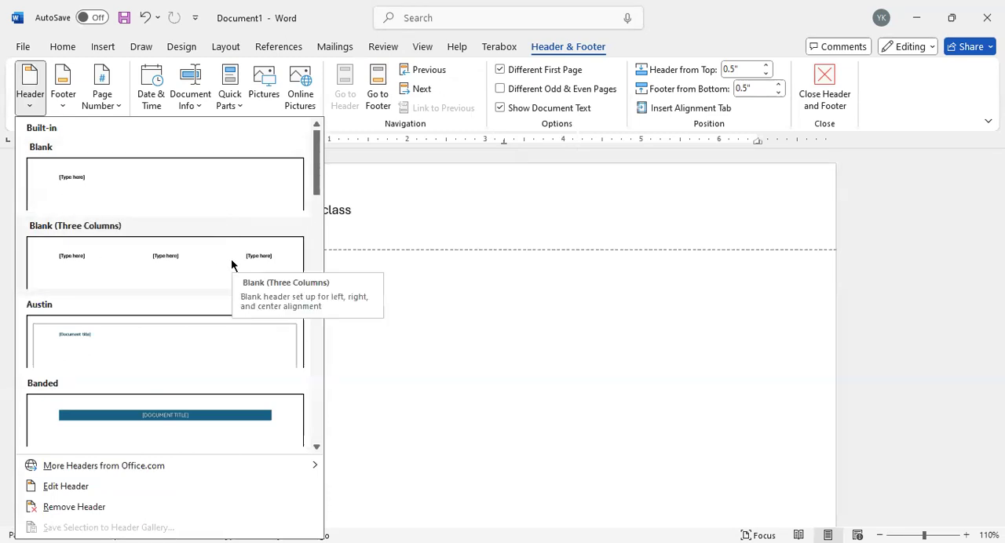
{"action": "scroll", "coordinate": [137, 365], "scroll_direction": "down", "scroll_amount": 4}
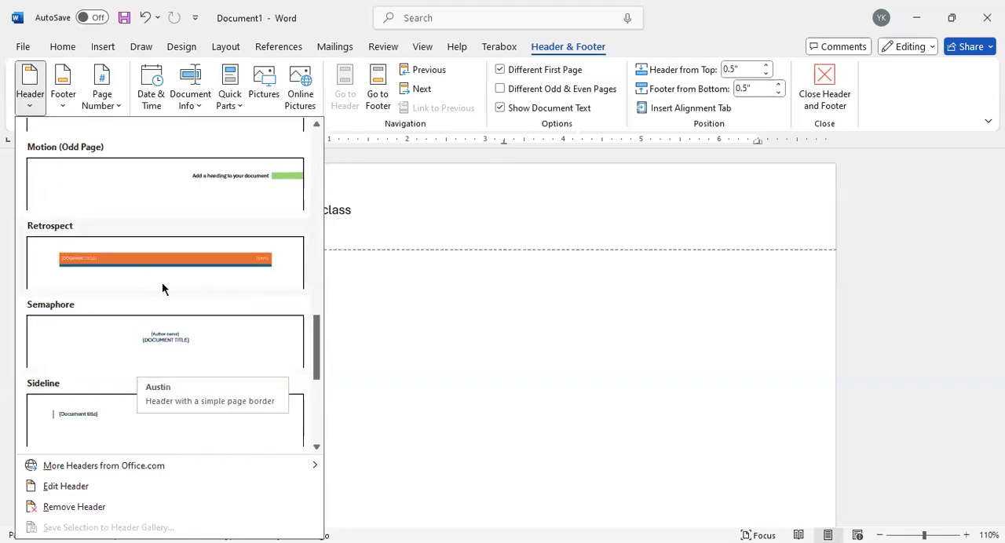
{"action": "scroll", "coordinate": [138, 330], "scroll_direction": "down", "scroll_amount": 4}
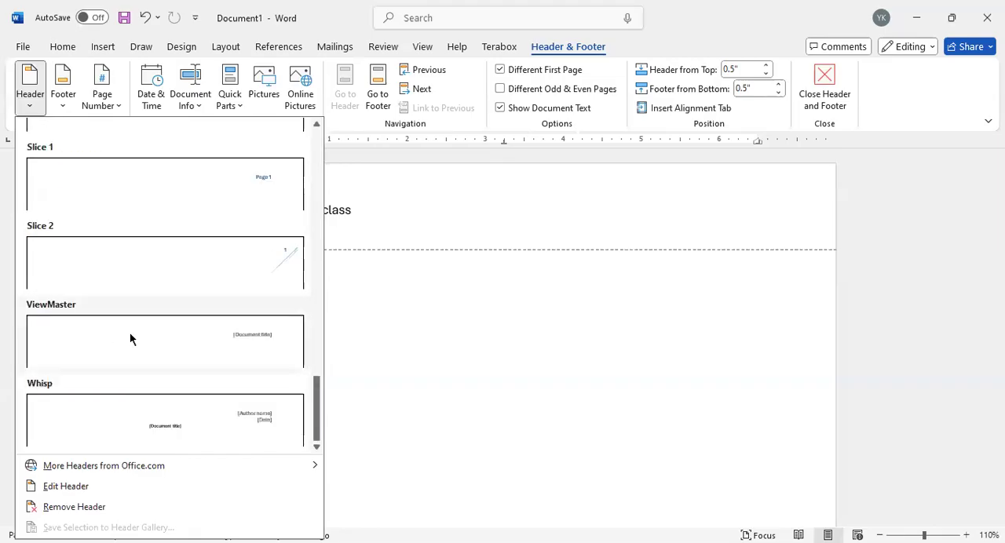
{"action": "left_click", "coordinate": [65, 487]}
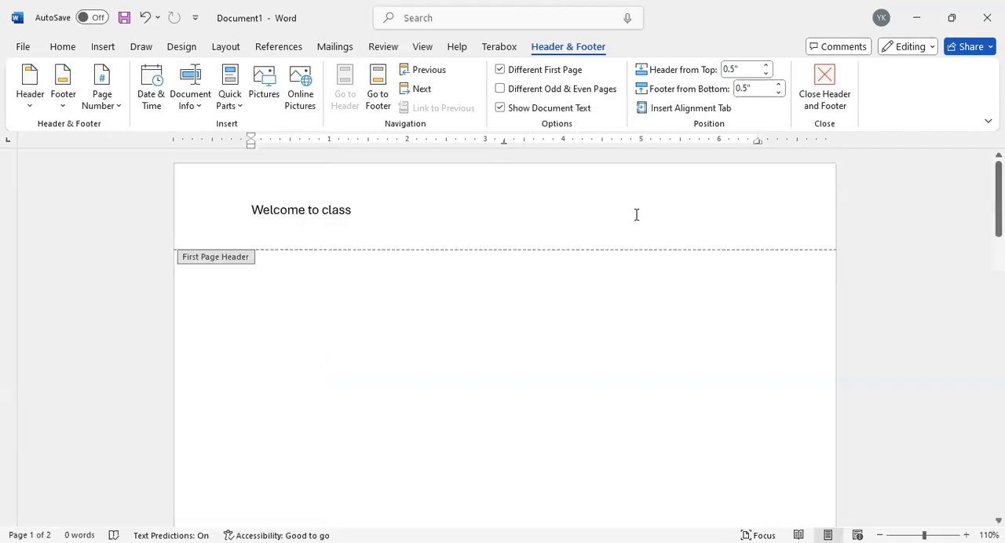
{"action": "left_click", "coordinate": [60, 110]}
{"action": "scroll", "coordinate": [229, 356], "scroll_direction": "down", "scroll_amount": 10}
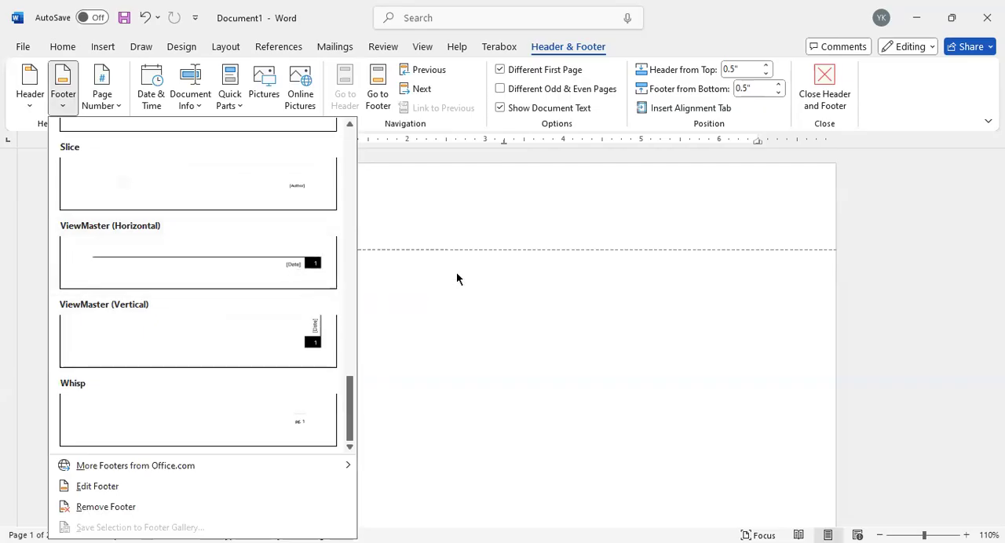
{"action": "left_click", "coordinate": [465, 287]}
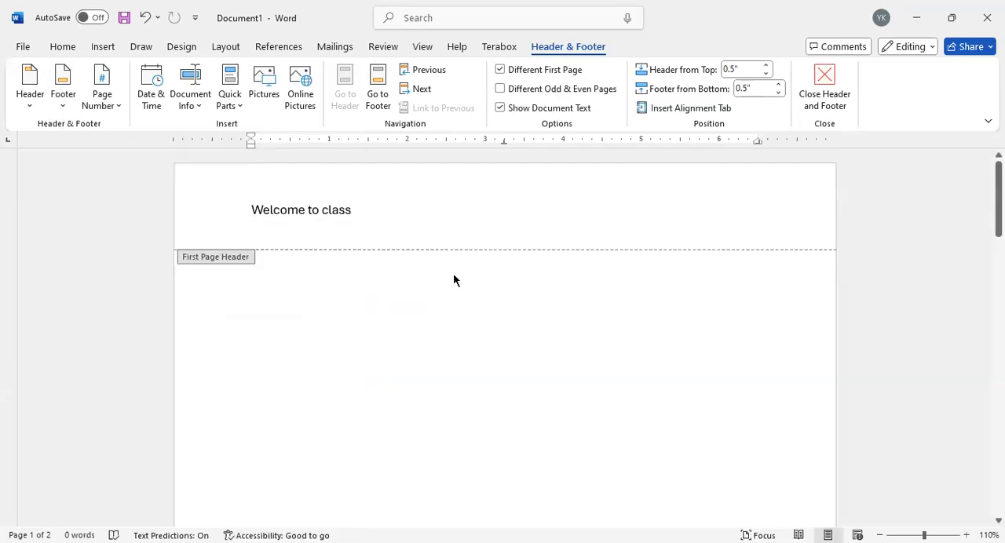
Step: Leave header editing and write "Welcome to class" on the first line of the body
{"action": "double_click", "coordinate": [397, 292]}
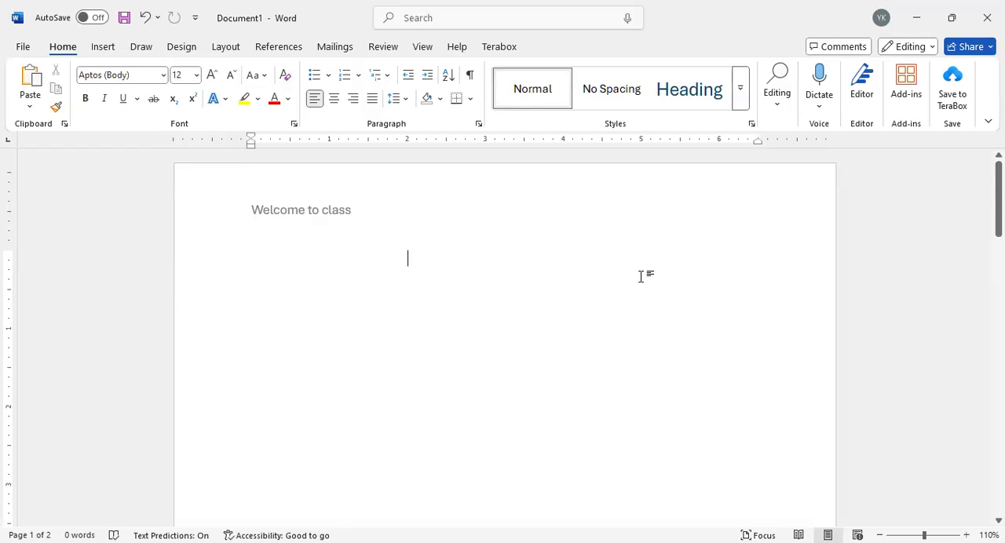
{"action": "left_click", "coordinate": [297, 265]}
{"action": "type", "text": "Welc"}
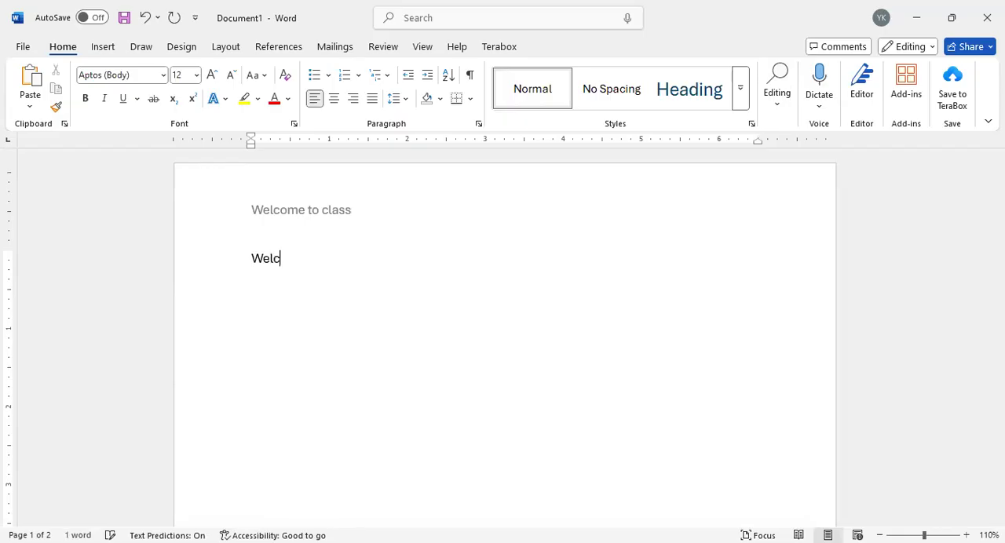
{"action": "type", "text": "ome to cl"}
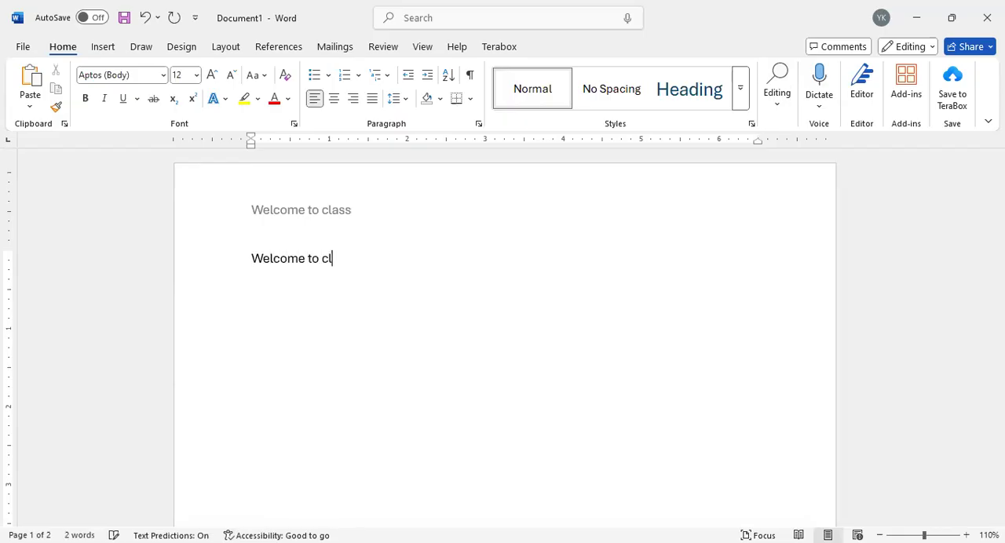
{"action": "type", "text": "ass"}
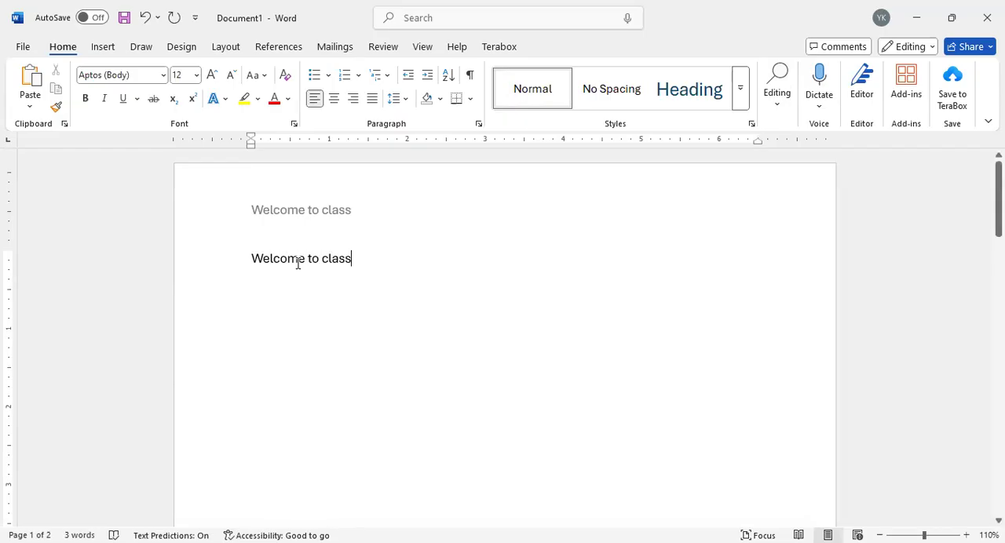
Step: Browse the available fonts and set the body line "Welcome to class" in Monotype Corsiva
{"action": "left_click_drag", "start_coordinate": [253, 259], "coordinate": [350, 260]}
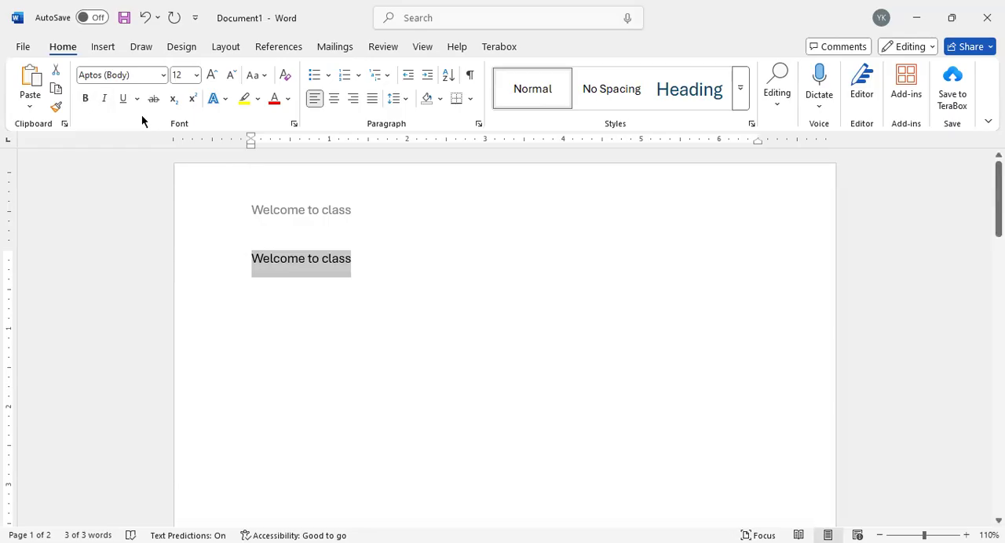
{"action": "left_click", "coordinate": [547, 331]}
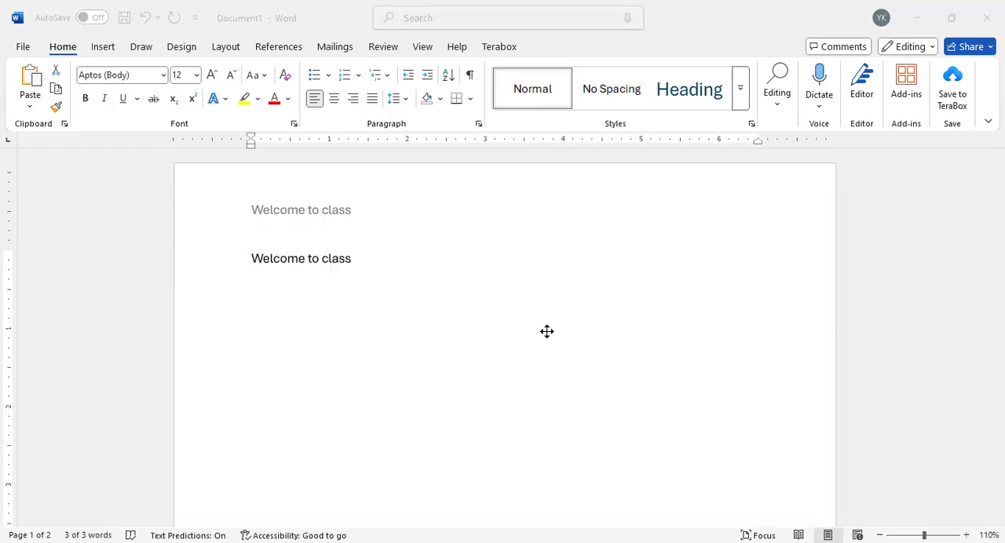
{"action": "left_click", "coordinate": [164, 75]}
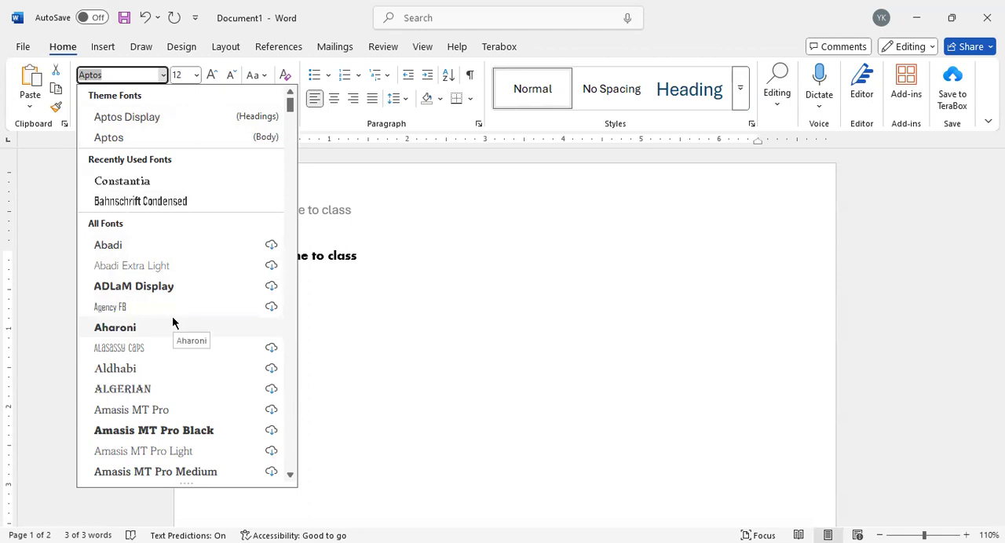
{"action": "scroll", "coordinate": [186, 411], "scroll_direction": "down", "scroll_amount": 2}
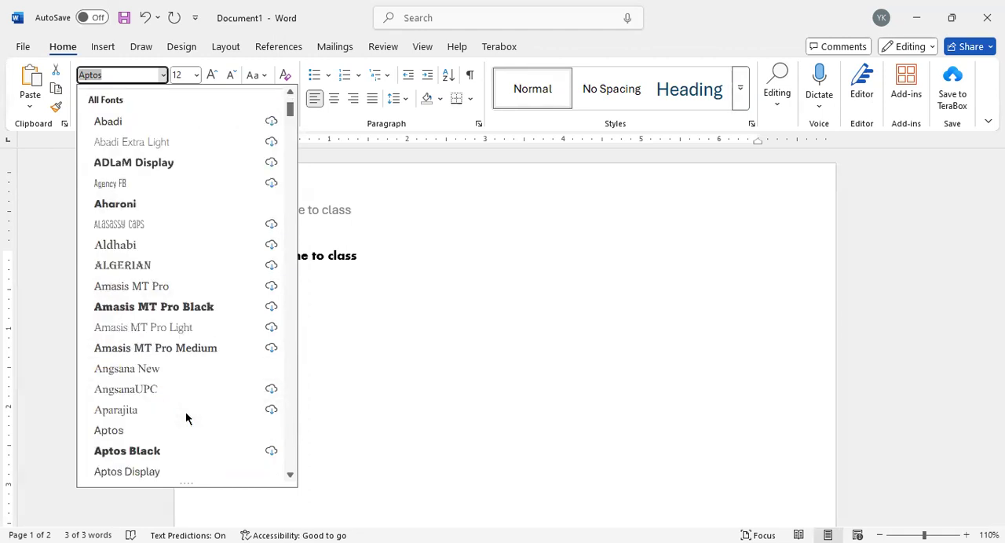
{"action": "scroll", "coordinate": [185, 413], "scroll_direction": "up", "scroll_amount": 1}
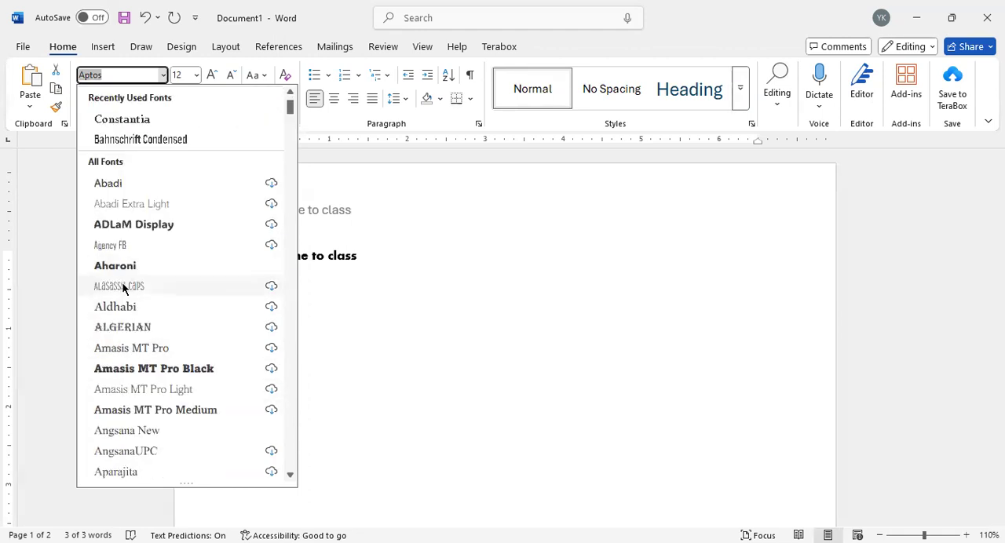
{"action": "scroll", "coordinate": [160, 410], "scroll_direction": "down", "scroll_amount": 7}
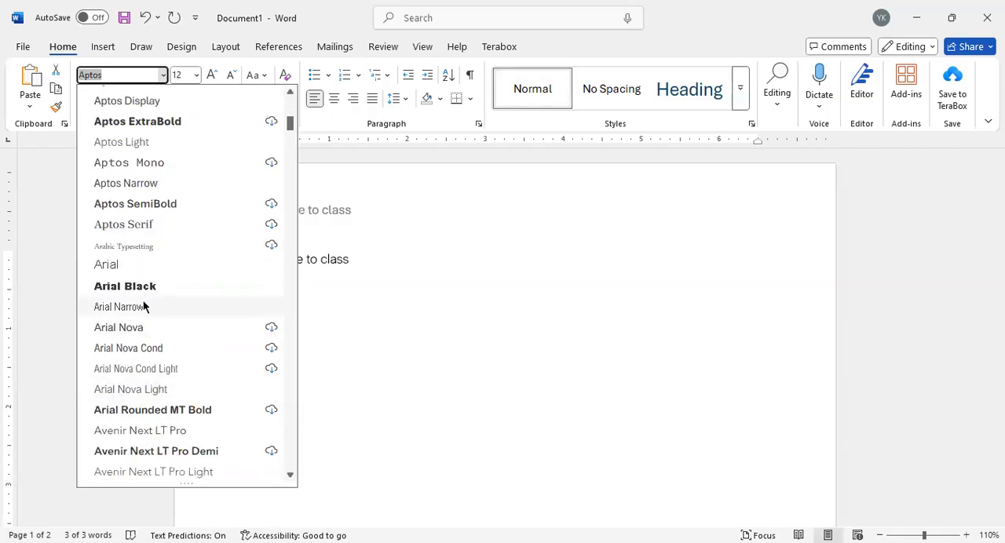
{"action": "scroll", "coordinate": [181, 330], "scroll_direction": "down", "scroll_amount": 7}
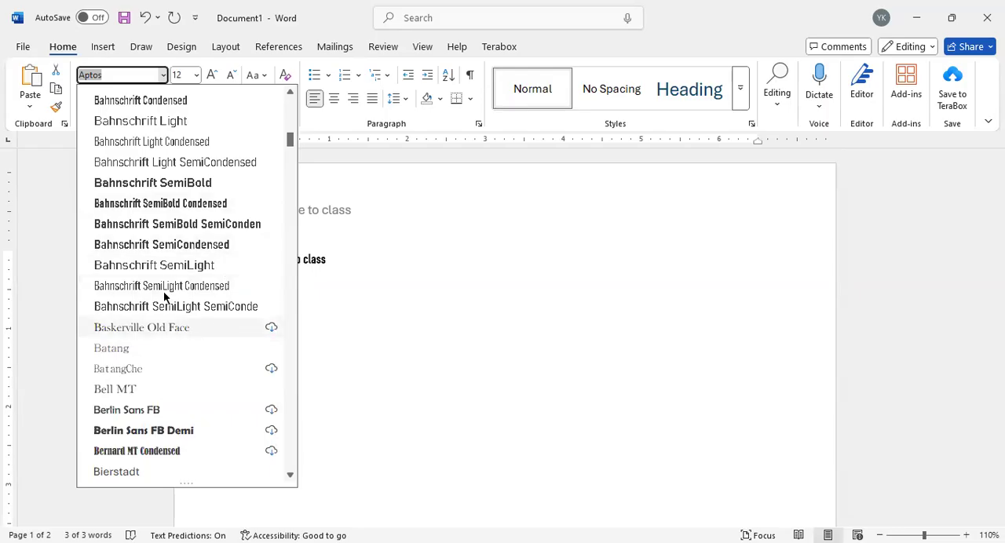
{"action": "scroll", "coordinate": [169, 290], "scroll_direction": "down", "scroll_amount": 10}
{"action": "scroll", "coordinate": [181, 281], "scroll_direction": "down", "scroll_amount": 2}
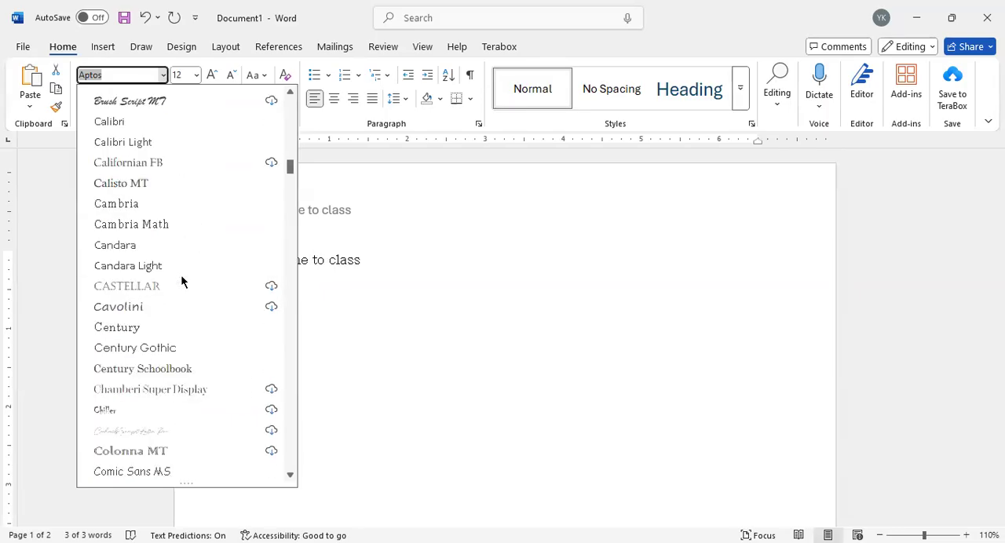
{"action": "scroll", "coordinate": [181, 281], "scroll_direction": "up", "scroll_amount": 2}
{"action": "scroll", "coordinate": [179, 270], "scroll_direction": "down", "scroll_amount": 5}
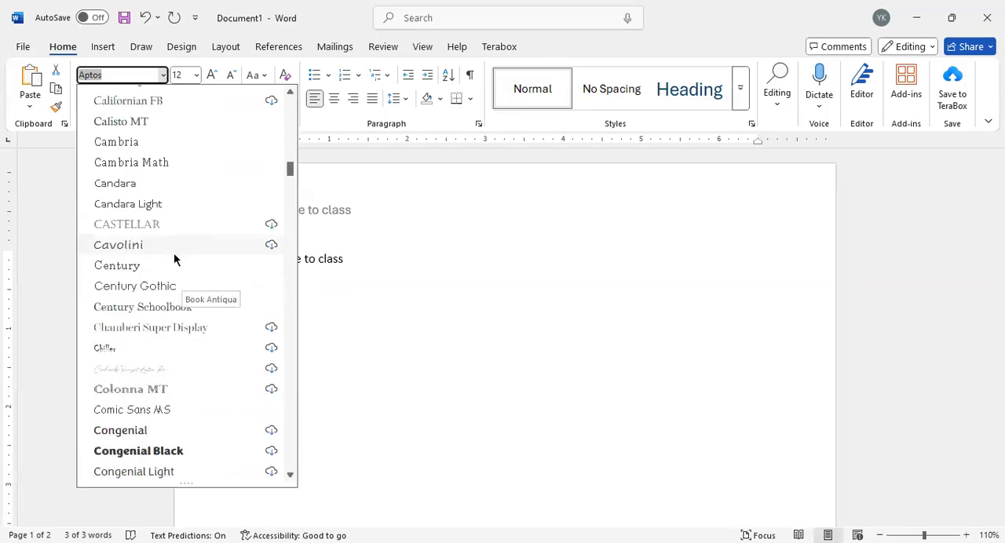
{"action": "scroll", "coordinate": [160, 314], "scroll_direction": "down", "scroll_amount": 2}
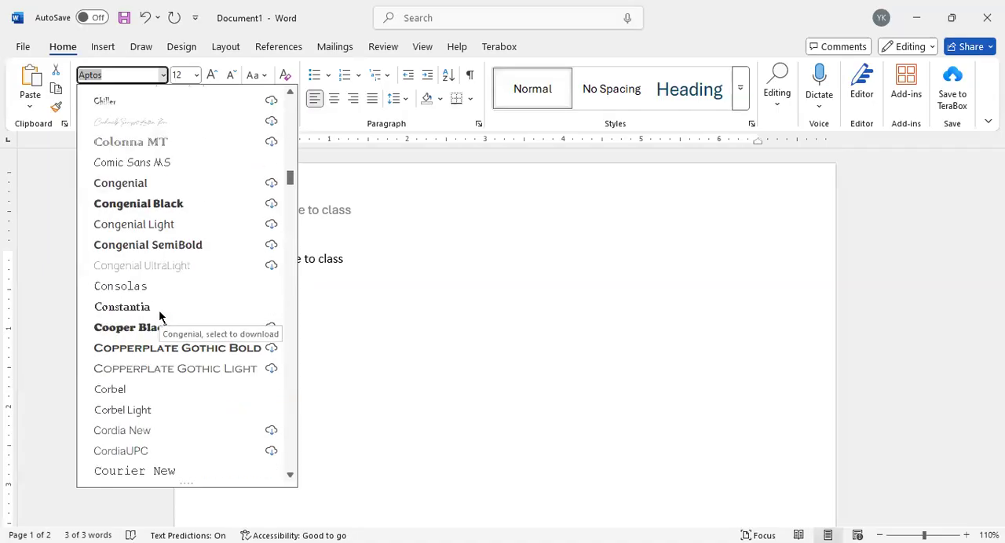
{"action": "scroll", "coordinate": [154, 310], "scroll_direction": "down", "scroll_amount": 4}
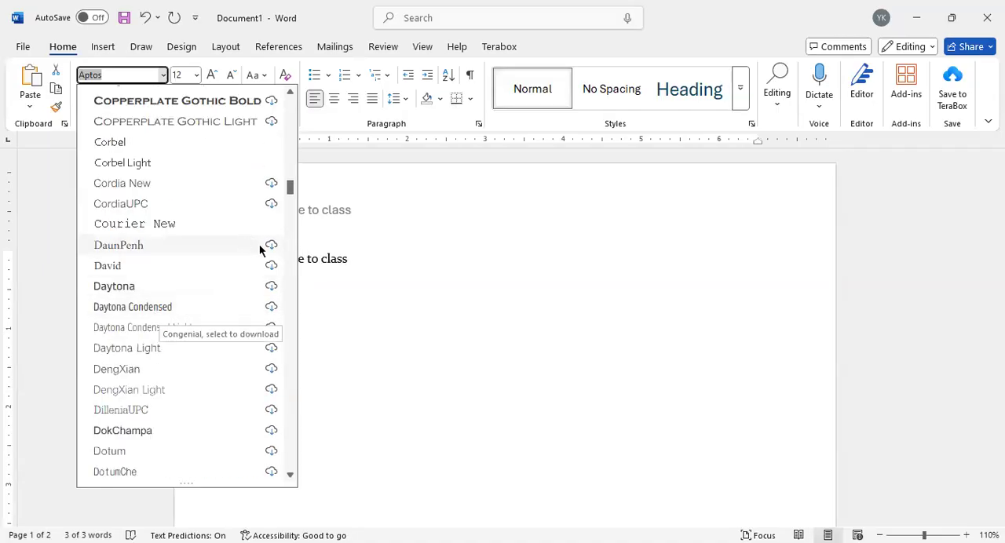
{"action": "scroll", "coordinate": [263, 269], "scroll_direction": "down", "scroll_amount": 1}
{"action": "scroll", "coordinate": [200, 314], "scroll_direction": "down", "scroll_amount": 4}
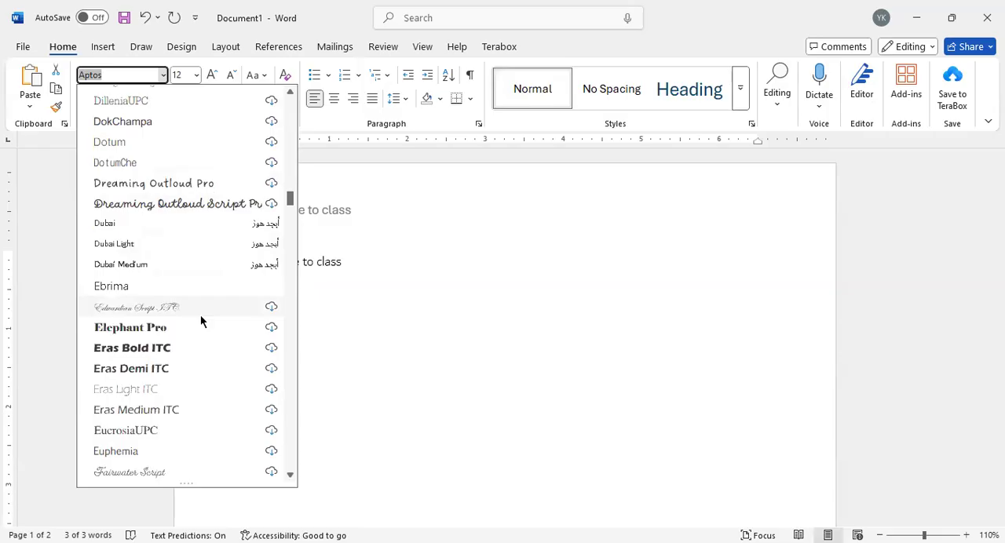
{"action": "scroll", "coordinate": [156, 328], "scroll_direction": "down", "scroll_amount": 3}
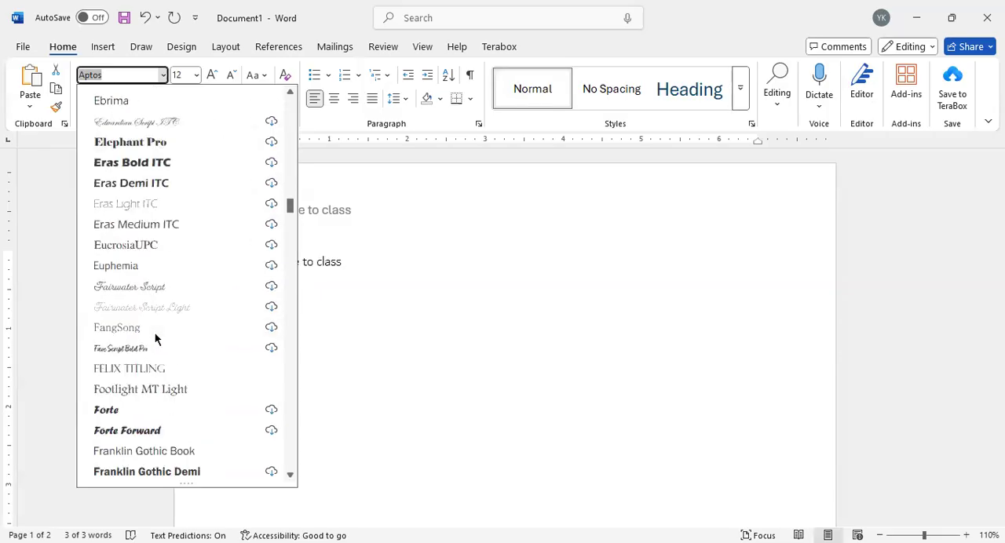
{"action": "scroll", "coordinate": [158, 372], "scroll_direction": "down", "scroll_amount": 3}
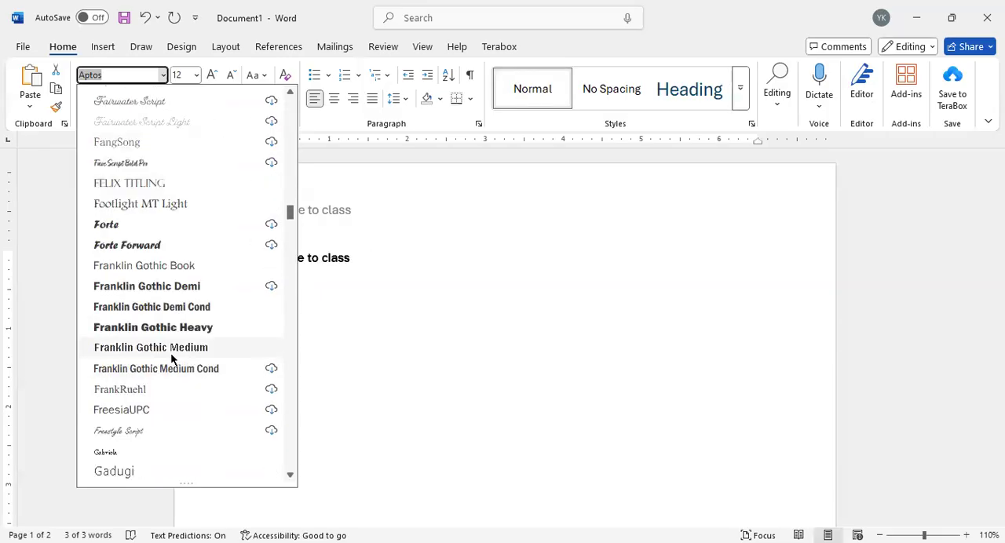
{"action": "scroll", "coordinate": [172, 358], "scroll_direction": "down", "scroll_amount": 5}
{"action": "scroll", "coordinate": [173, 353], "scroll_direction": "down", "scroll_amount": 3}
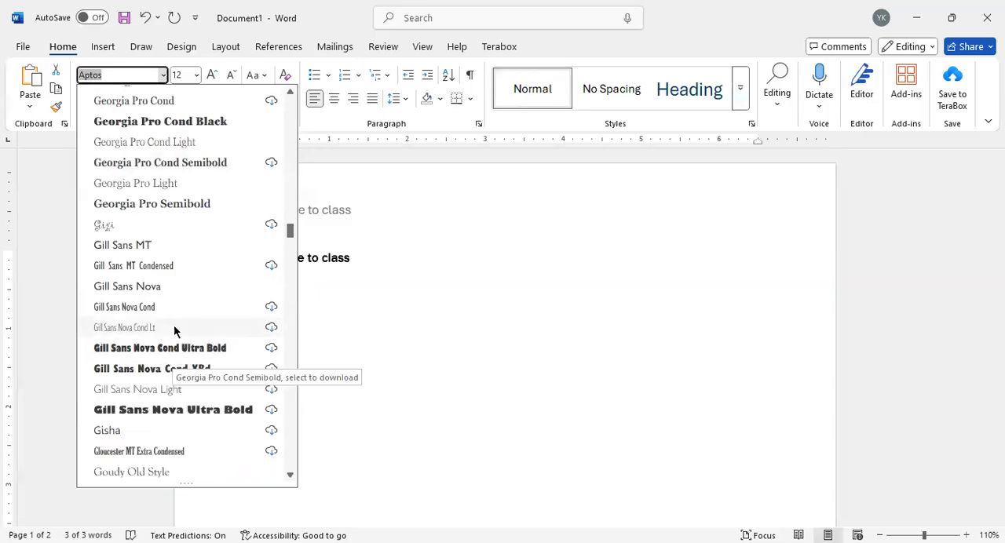
{"action": "scroll", "coordinate": [177, 337], "scroll_direction": "down", "scroll_amount": 3}
{"action": "scroll", "coordinate": [166, 350], "scroll_direction": "down", "scroll_amount": 3}
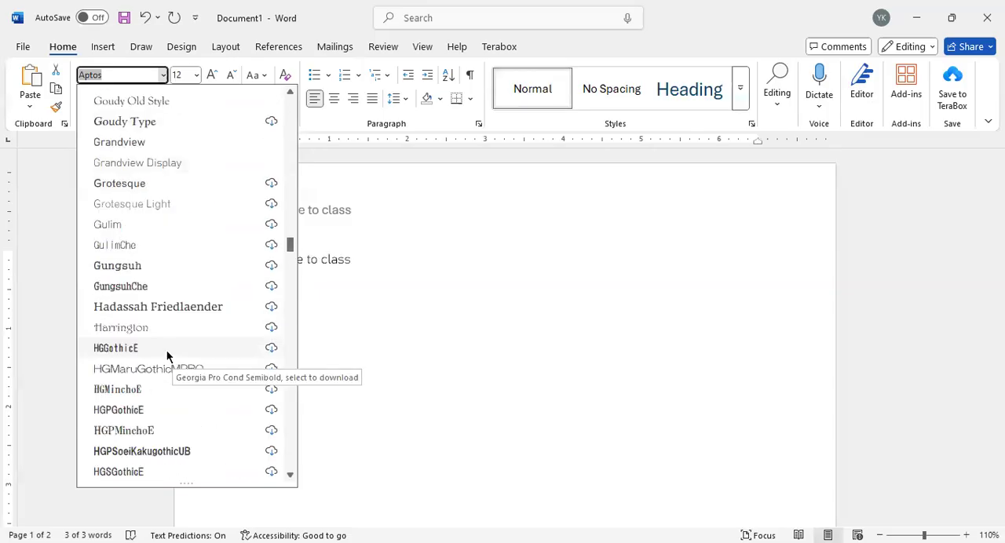
{"action": "scroll", "coordinate": [160, 340], "scroll_direction": "down", "scroll_amount": 9}
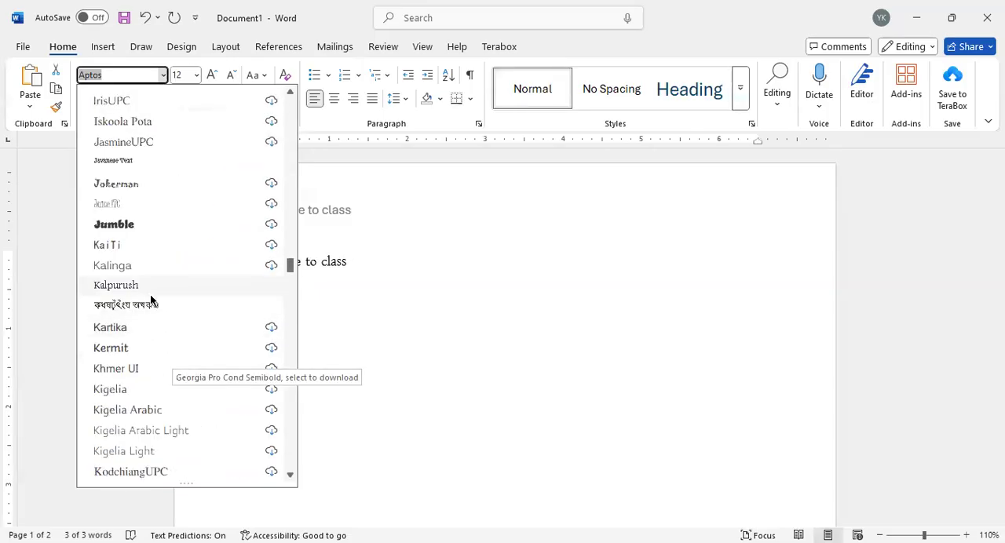
{"action": "scroll", "coordinate": [148, 345], "scroll_direction": "down", "scroll_amount": 2}
{"action": "scroll", "coordinate": [147, 352], "scroll_direction": "down", "scroll_amount": 6}
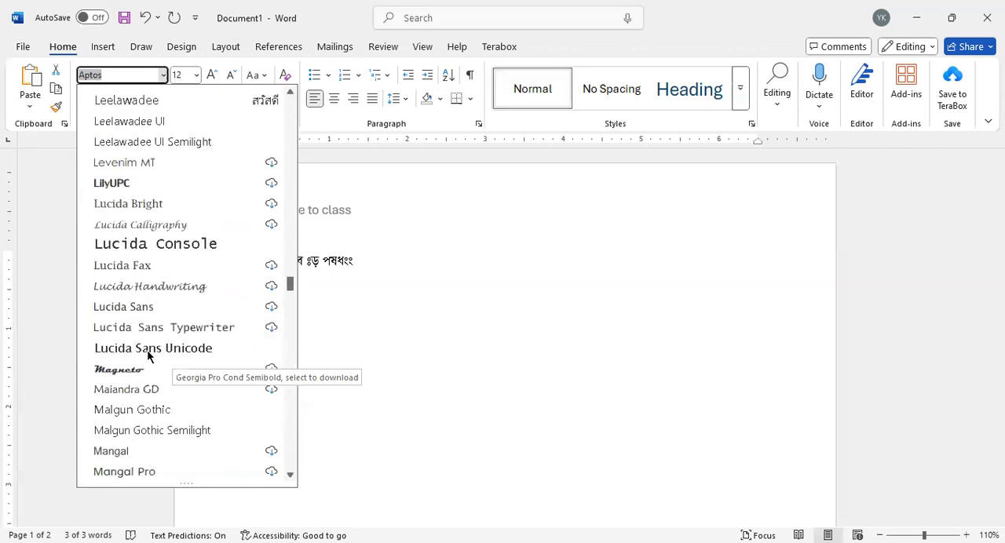
{"action": "scroll", "coordinate": [151, 367], "scroll_direction": "down", "scroll_amount": 4}
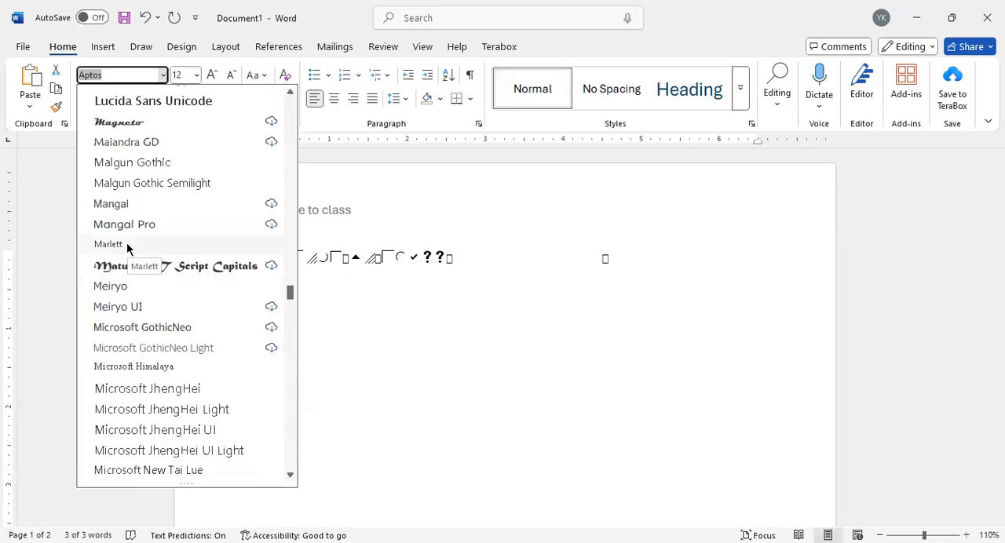
{"action": "scroll", "coordinate": [146, 285], "scroll_direction": "down", "scroll_amount": 4}
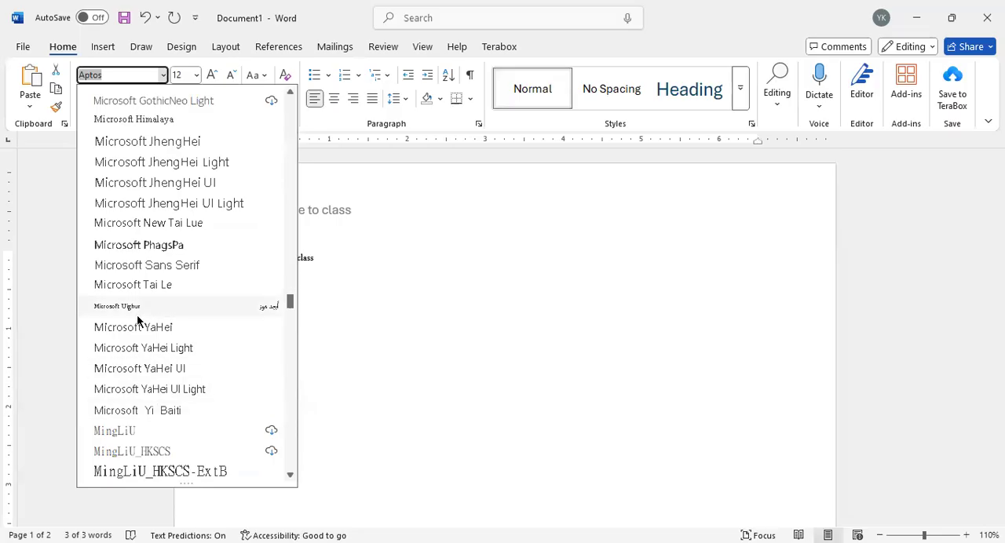
{"action": "scroll", "coordinate": [137, 314], "scroll_direction": "down", "scroll_amount": 5}
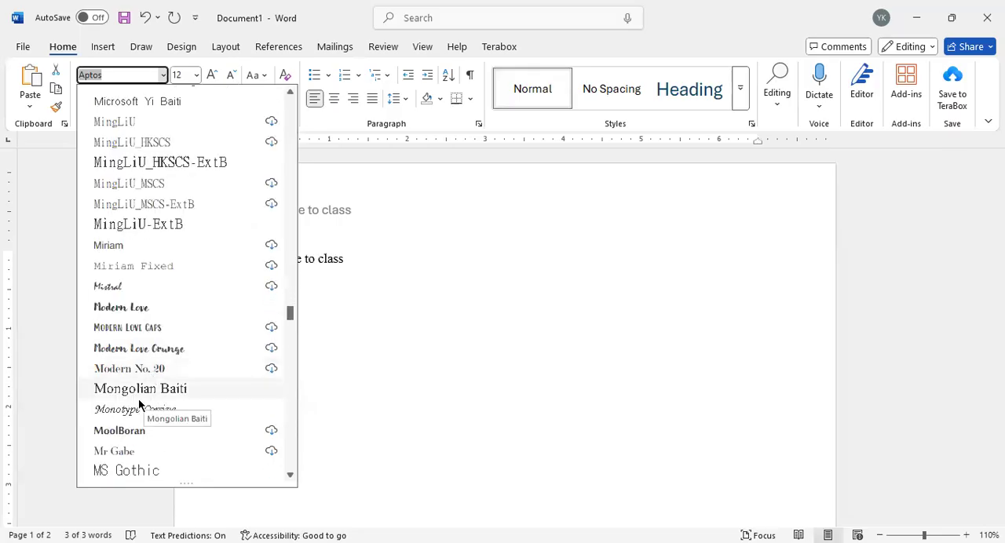
{"action": "left_click", "coordinate": [134, 409]}
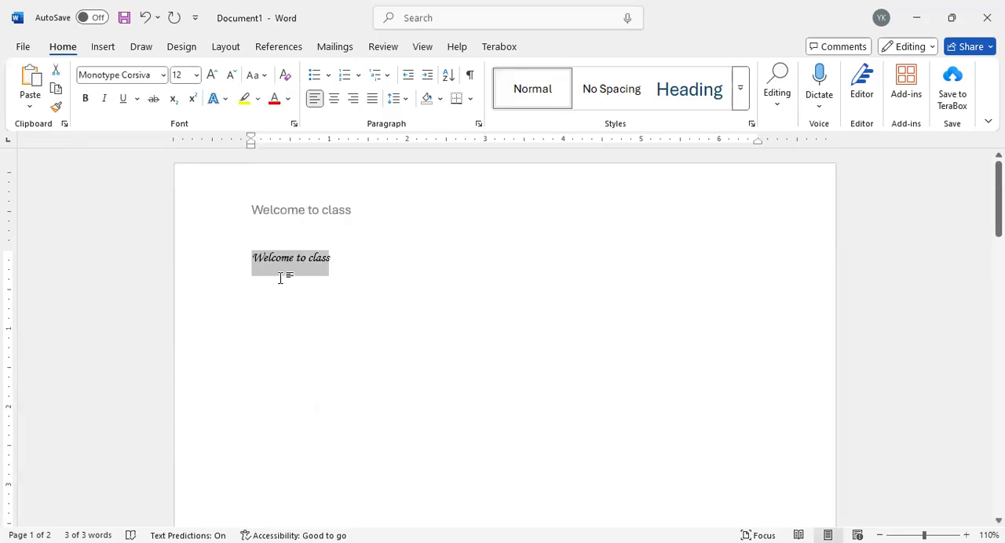
{"action": "left_click", "coordinate": [329, 266]}
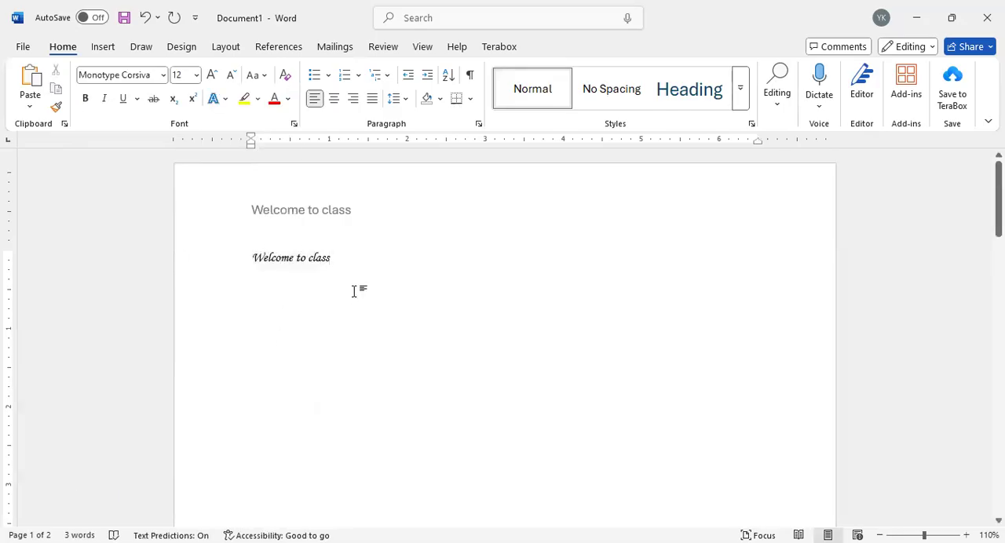
{"action": "left_click_drag", "start_coordinate": [337, 265], "coordinate": [240, 268]}
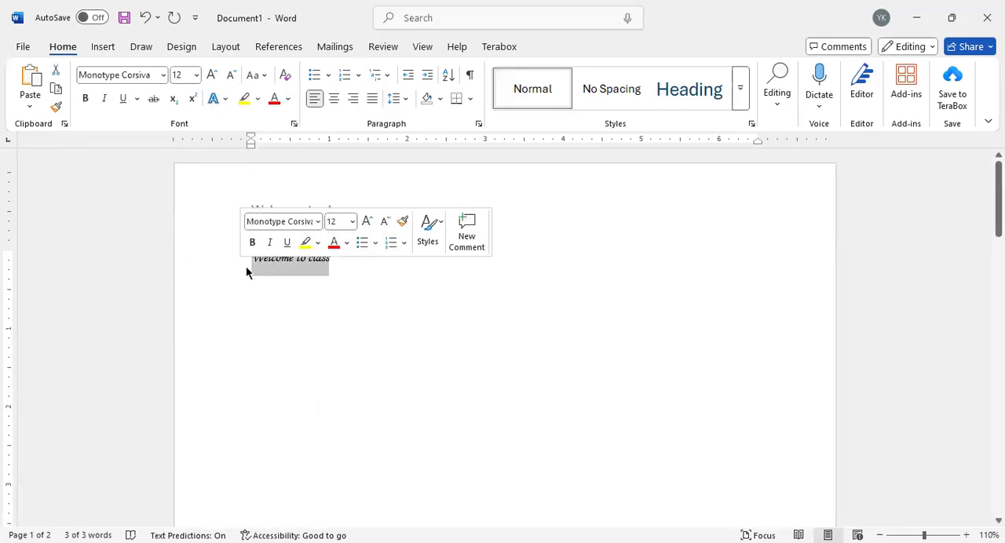
{"action": "left_click", "coordinate": [246, 266]}
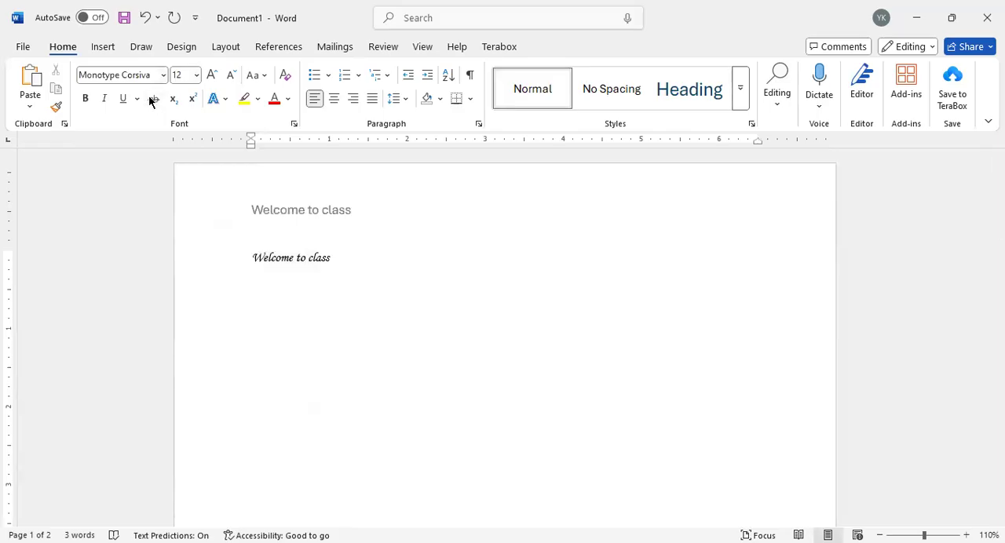
{"action": "left_click", "coordinate": [197, 75]}
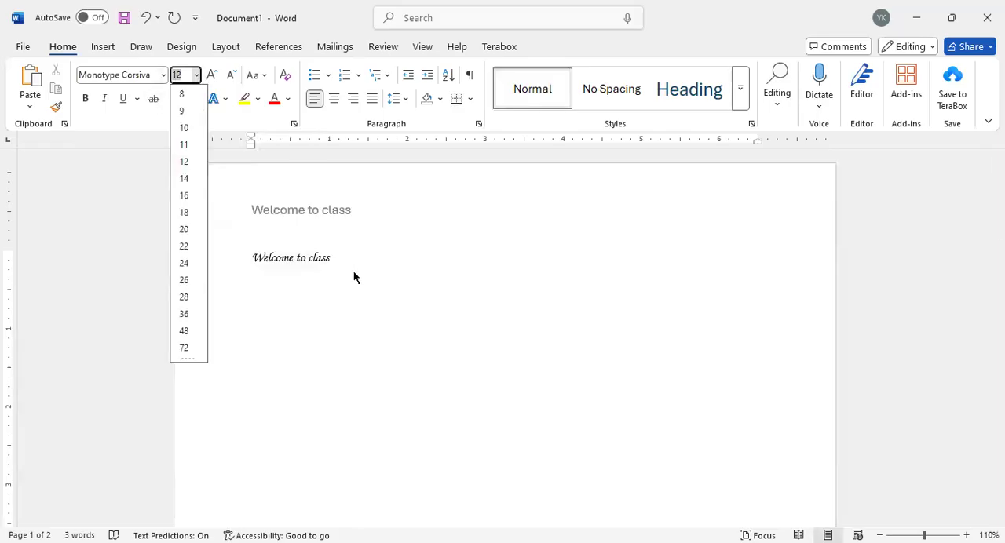
{"action": "left_click", "coordinate": [337, 256]}
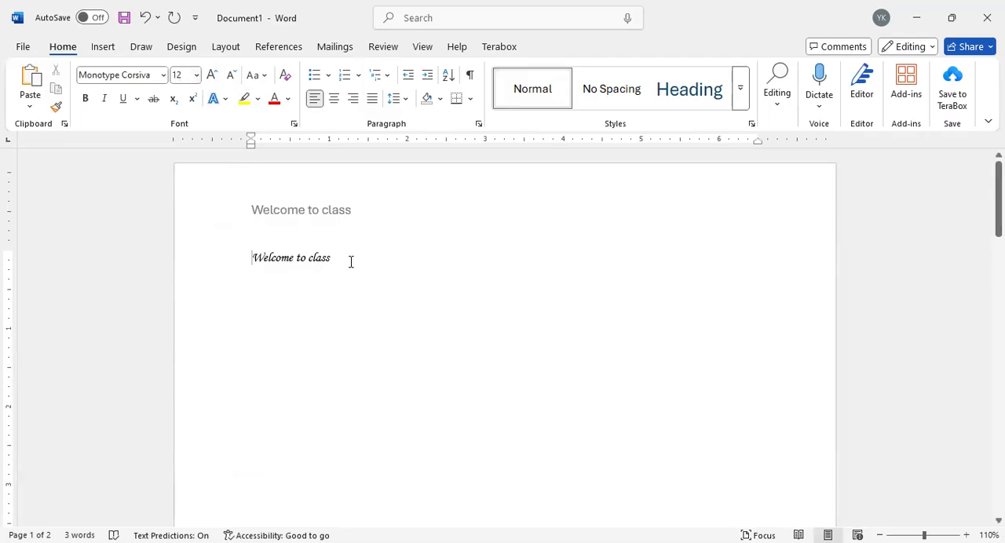
Step: Set the font size of the body line "Welcome to class" to 36
{"action": "left_click_drag", "start_coordinate": [350, 262], "coordinate": [227, 258]}
{"action": "left_click", "coordinate": [196, 74]}
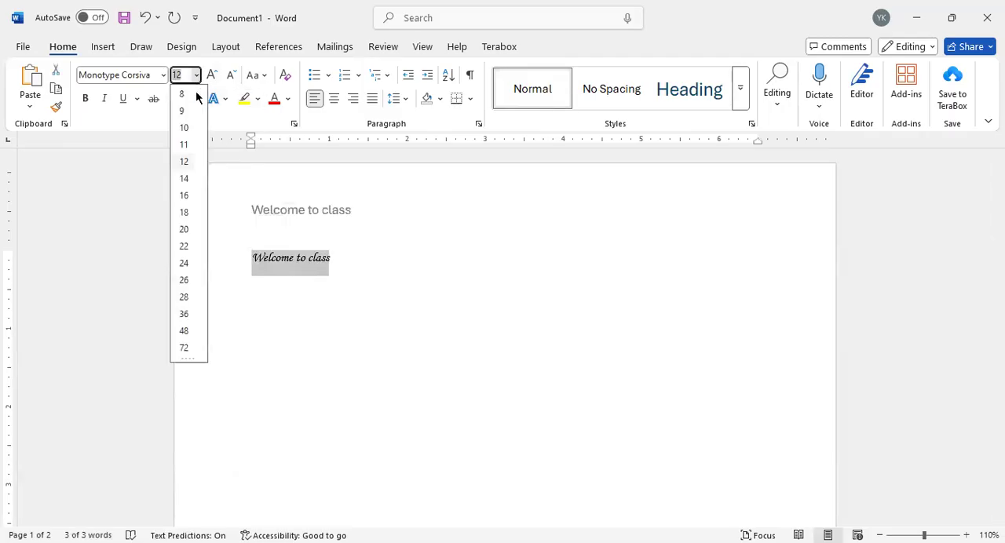
{"action": "left_click", "coordinate": [186, 314]}
{"action": "left_click", "coordinate": [515, 272]}
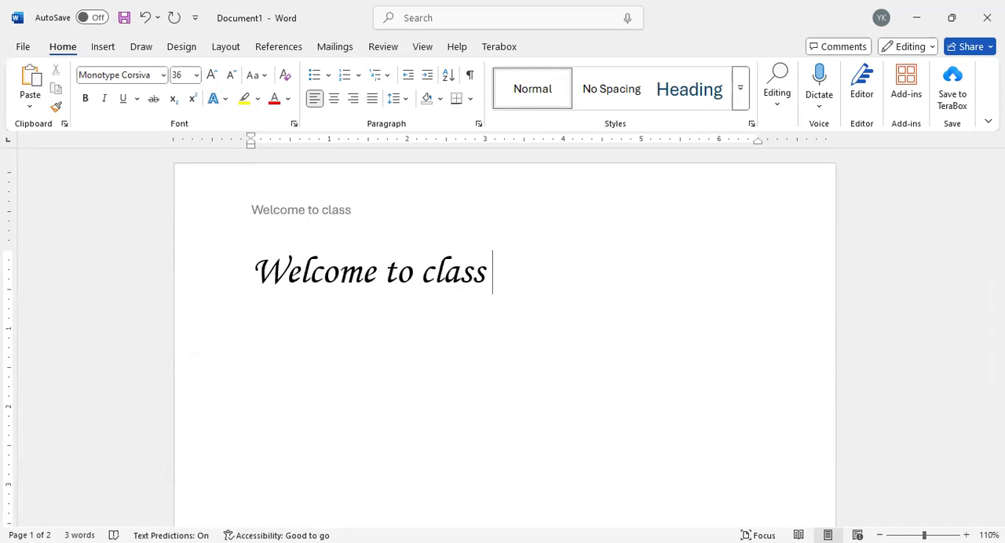
Step: Append the word "now" to the body line and delete it again
{"action": "type", "text": "now"}
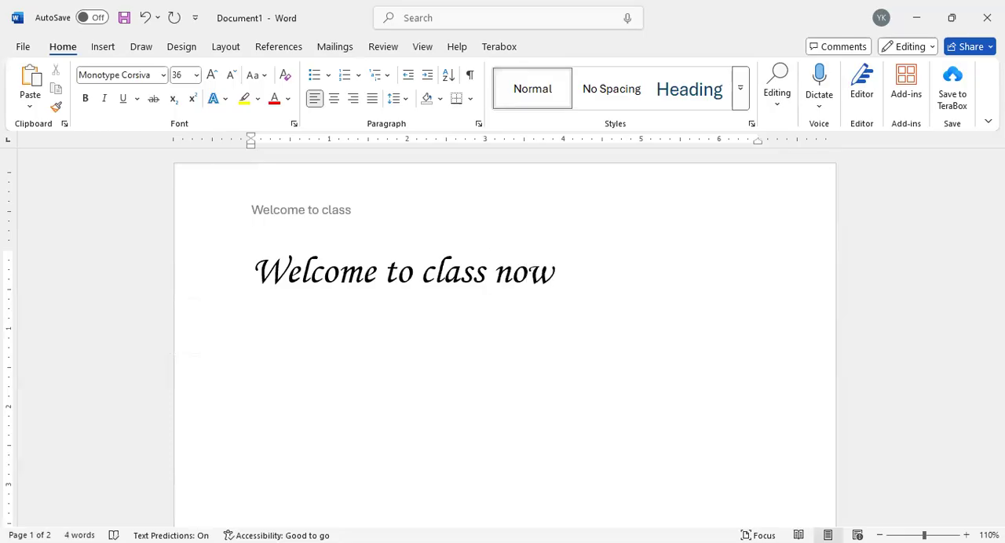
{"action": "key", "text": "BackSpace"}
{"action": "key", "text": "BackSpace"}
{"action": "key", "text": "BackSpace"}
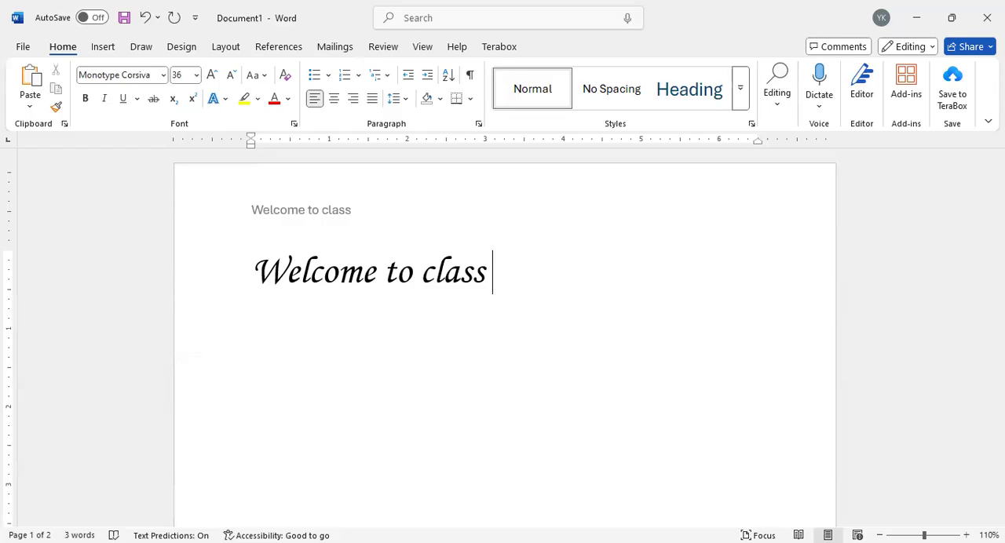
Step: Add three dots after "Welcome to class" in the body, removing any surplus dots
{"action": "type", "text": ".........."}
{"action": "key", "text": "BackSpace"}
{"action": "key", "text": "BackSpace"}
{"action": "key", "text": "BackSpace"}
{"action": "key", "text": "BackSpace"}
{"action": "key", "text": "BackSpace"}
{"action": "key", "text": "BackSpace"}
{"action": "key", "text": "BackSpace"}
{"action": "key", "text": "BackSpace"}
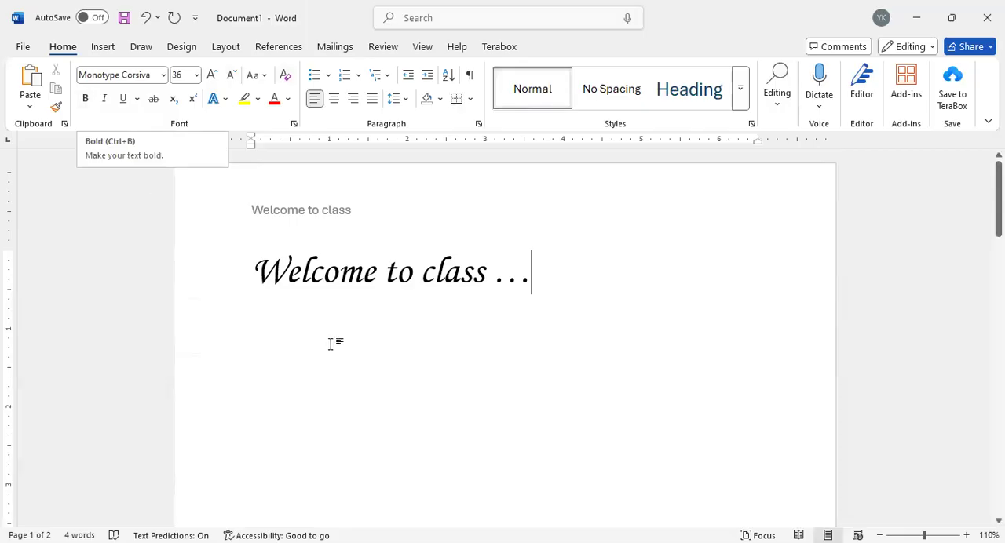
Step: Try bold, italic, underline and strikethrough on the word "Welcome" in the body, and clear that formatting again
{"action": "left_click_drag", "start_coordinate": [253, 271], "coordinate": [381, 271]}
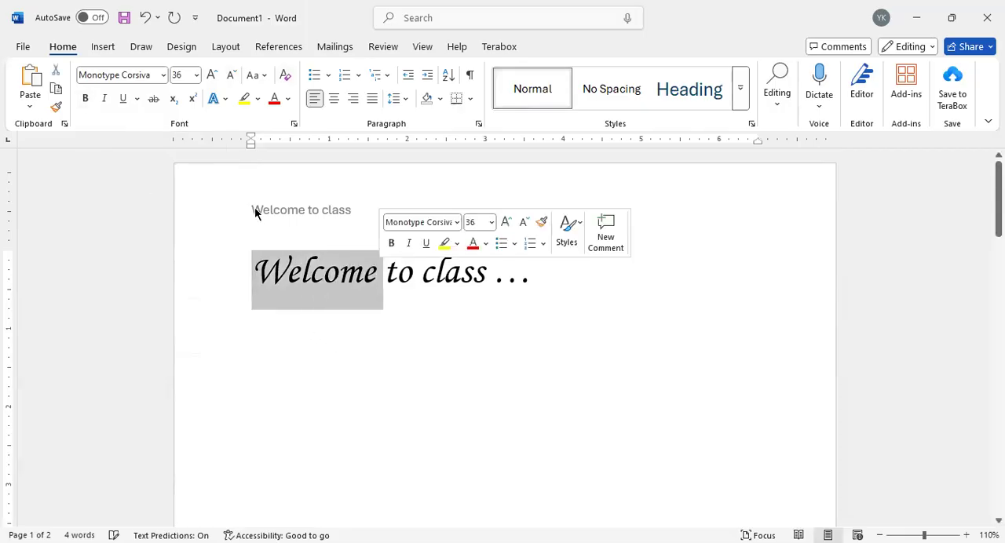
{"action": "left_click", "coordinate": [84, 98]}
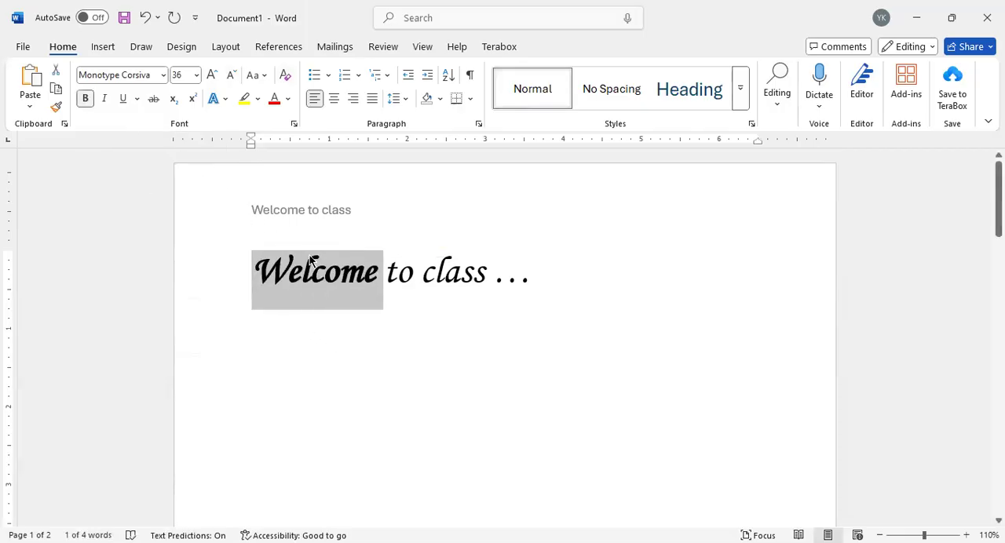
{"action": "left_click", "coordinate": [106, 99]}
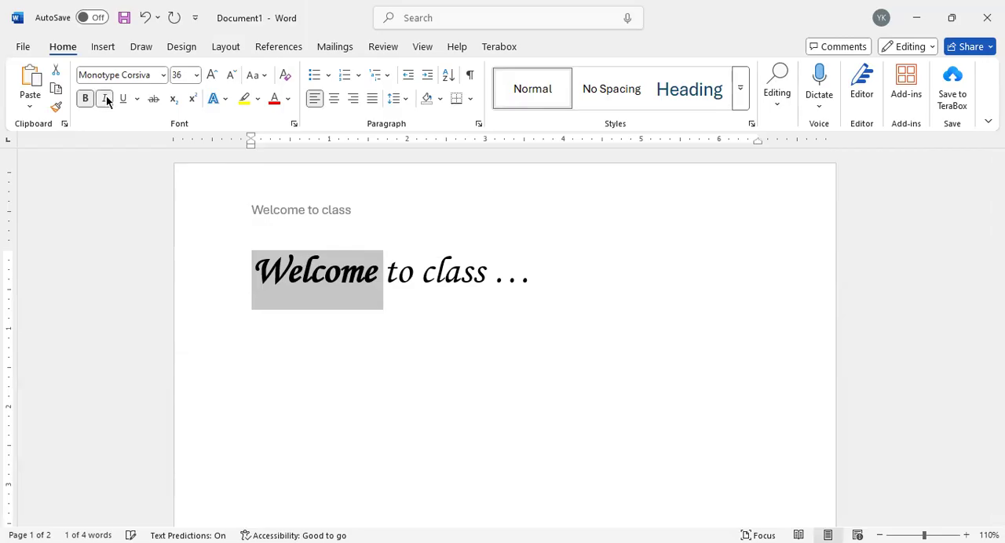
{"action": "left_click", "coordinate": [121, 100]}
{"action": "left_click", "coordinate": [124, 99]}
{"action": "left_click", "coordinate": [153, 99]}
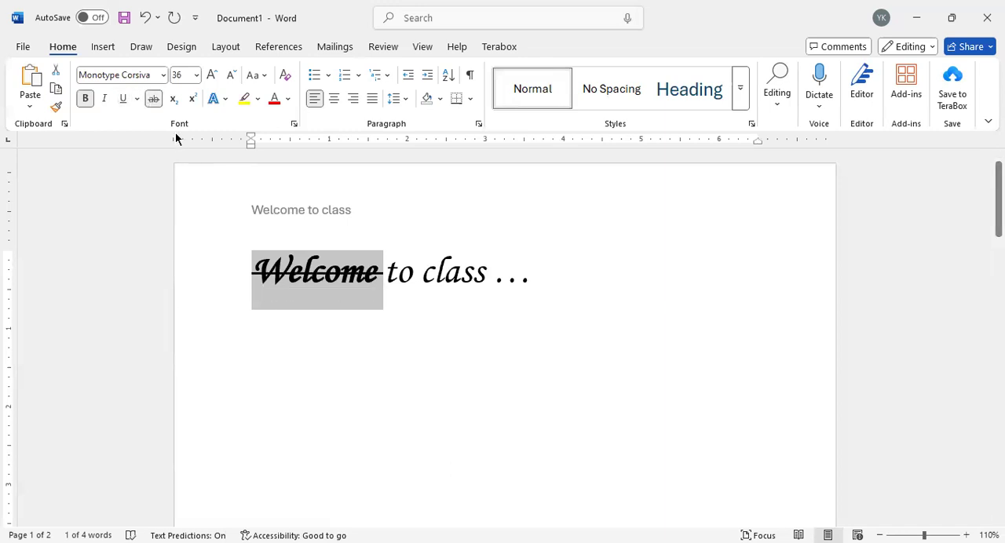
{"action": "left_click", "coordinate": [154, 99]}
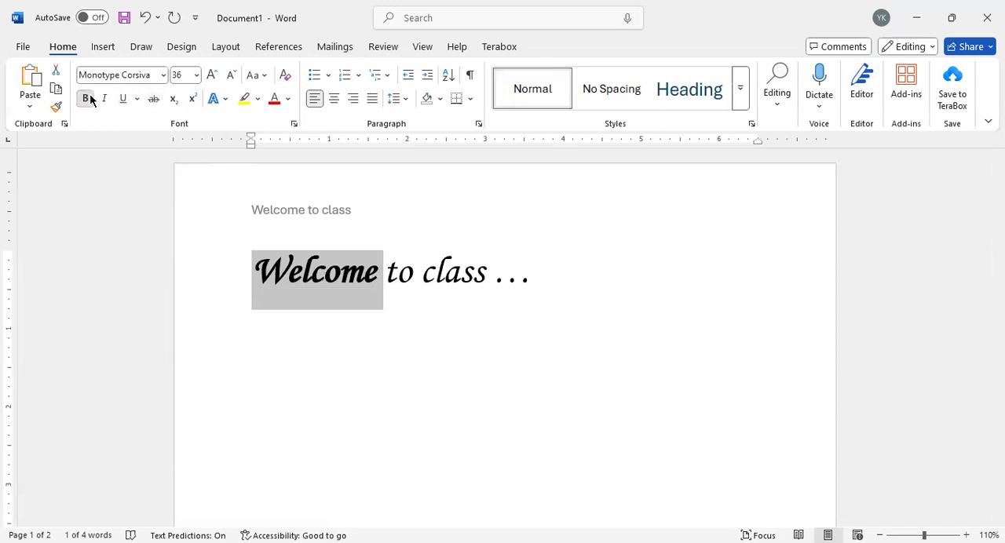
{"action": "left_click", "coordinate": [78, 101]}
{"action": "left_click", "coordinate": [523, 279]}
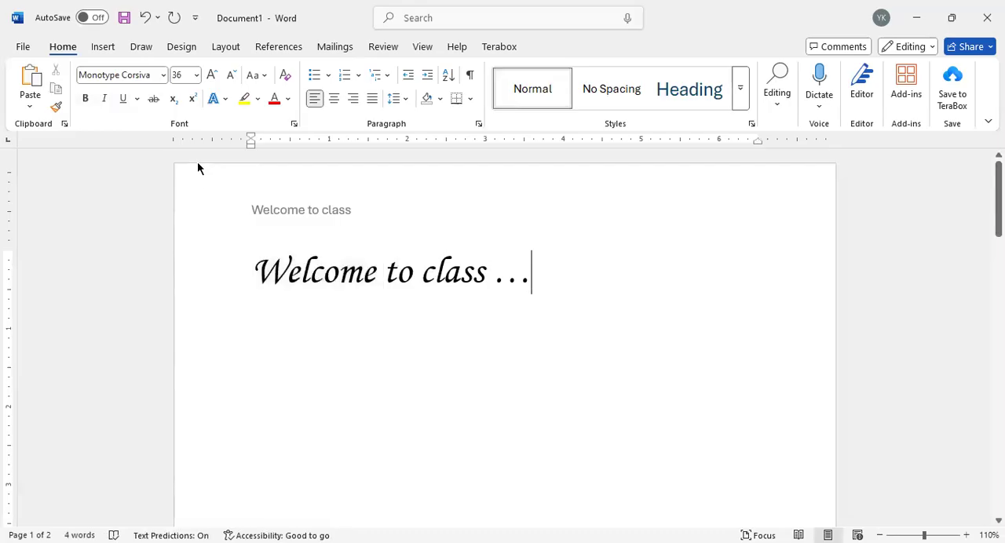
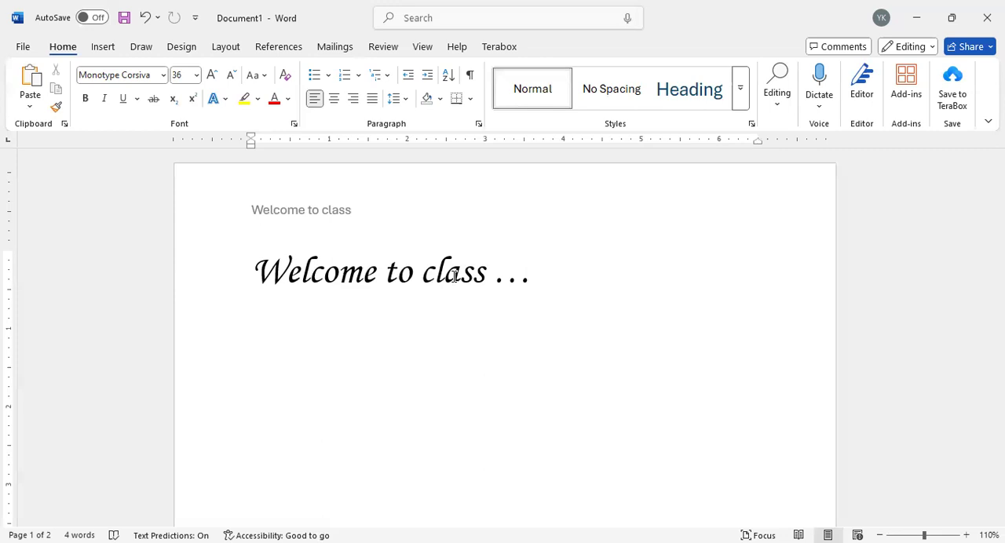
Step: Append "H2O" as plain text after the three dots in the body line, and delete the "2O" behind the H
{"action": "type", "text": "H2O"}
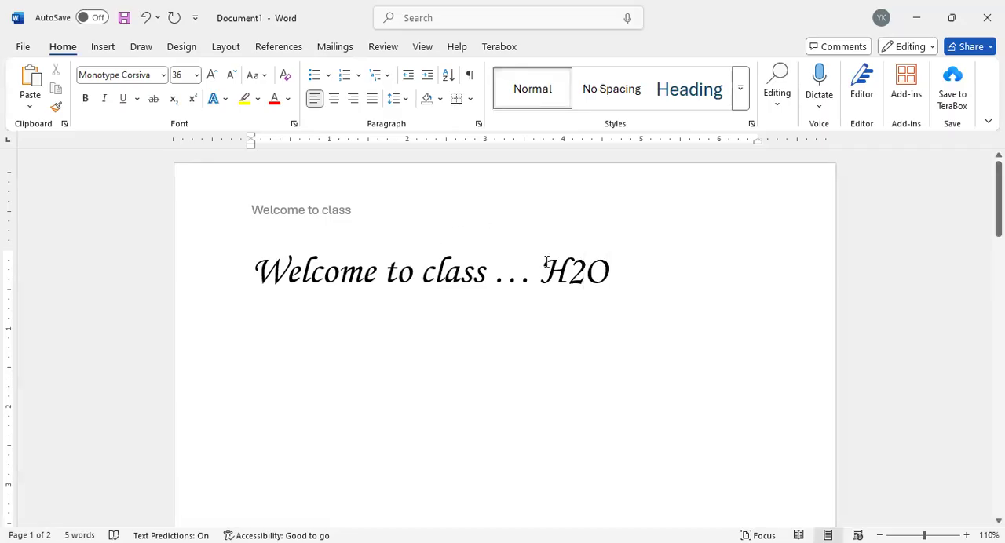
{"action": "left_click_drag", "start_coordinate": [540, 267], "coordinate": [598, 269]}
{"action": "left_click", "coordinate": [585, 284]}
{"action": "key", "text": "BackSpace"}
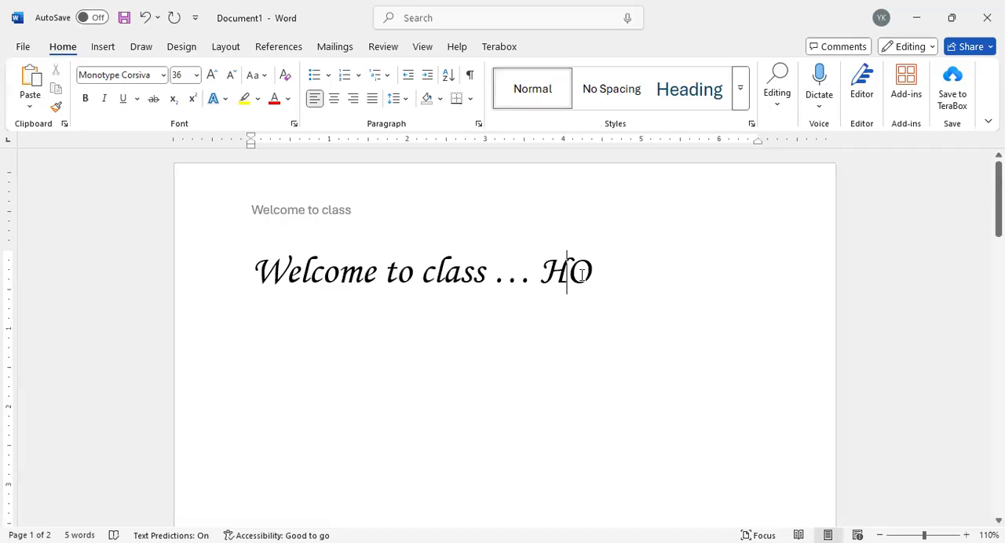
{"action": "left_click", "coordinate": [612, 281]}
{"action": "key", "text": "BackSpace"}
Step: Complete the formula H₂O after the dots with a subscript 2 and a normal capital O, retyping characters where needed
{"action": "left_click", "coordinate": [172, 101]}
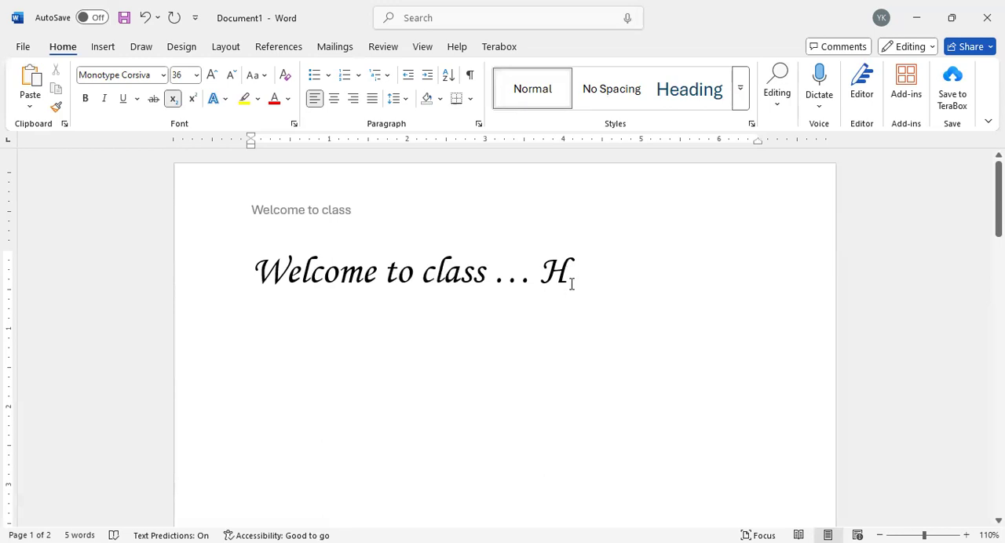
{"action": "type", "text": "2"}
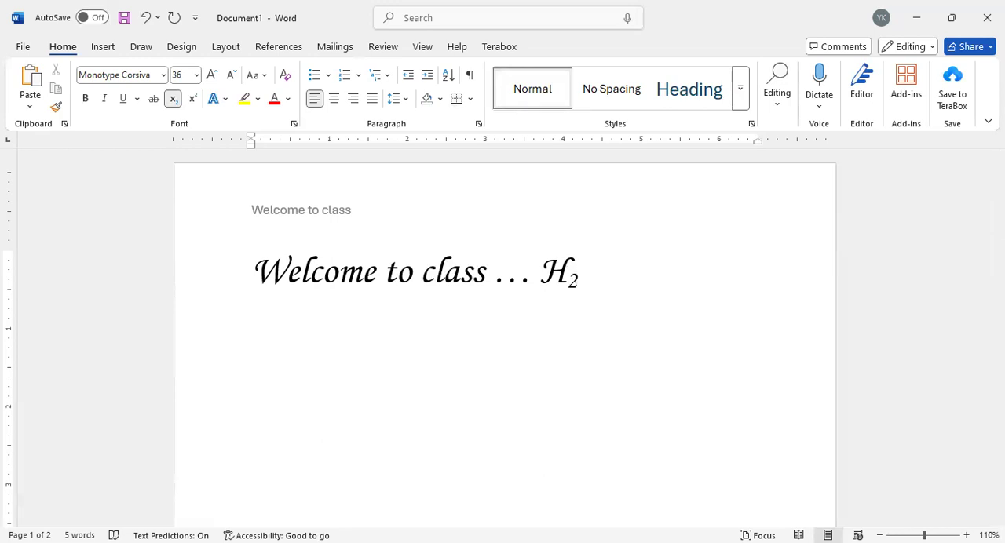
{"action": "left_click", "coordinate": [169, 102]}
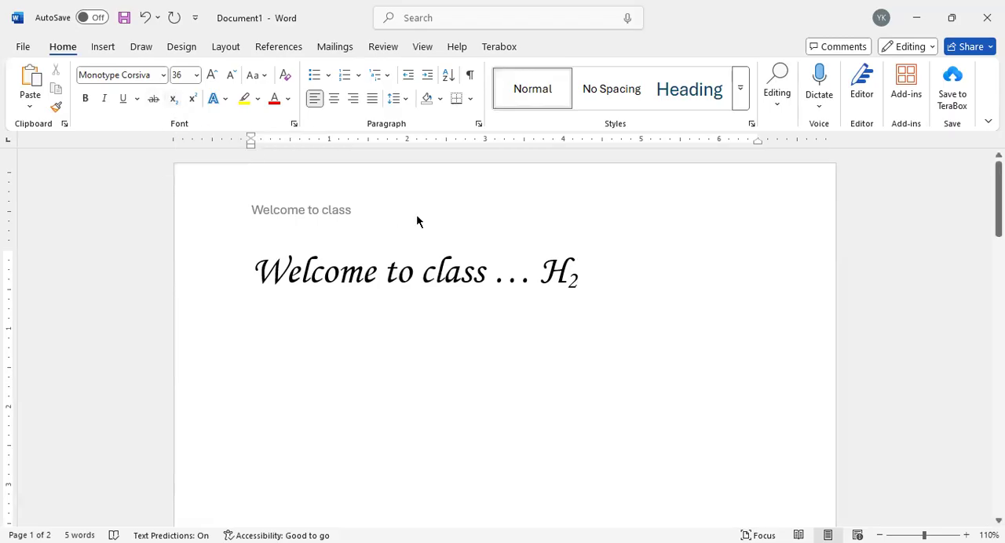
{"action": "type", "text": "O"}
{"action": "key", "text": "BackSpace"}
{"action": "key", "text": "BackSpace"}
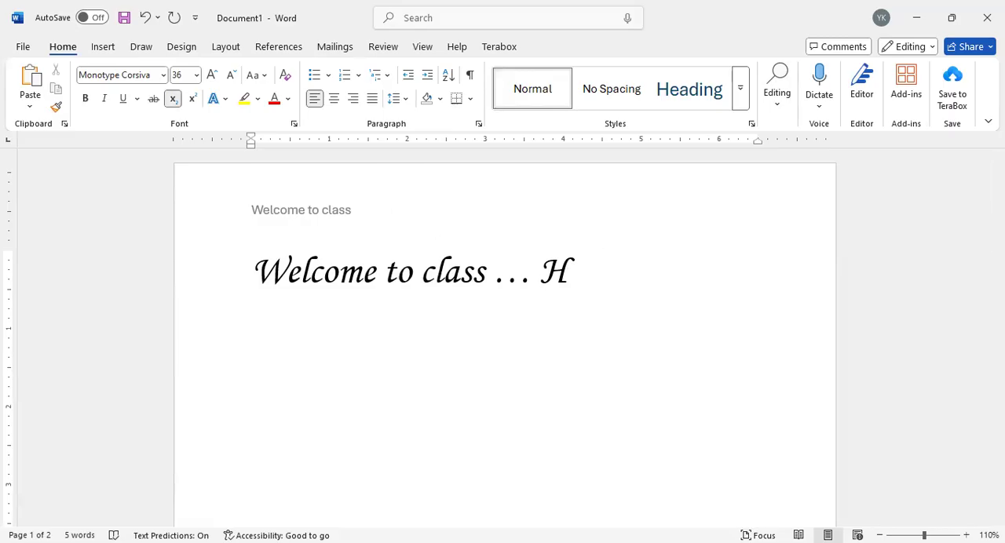
{"action": "type", "text": "2o"}
{"action": "key", "text": "BackSpace"}
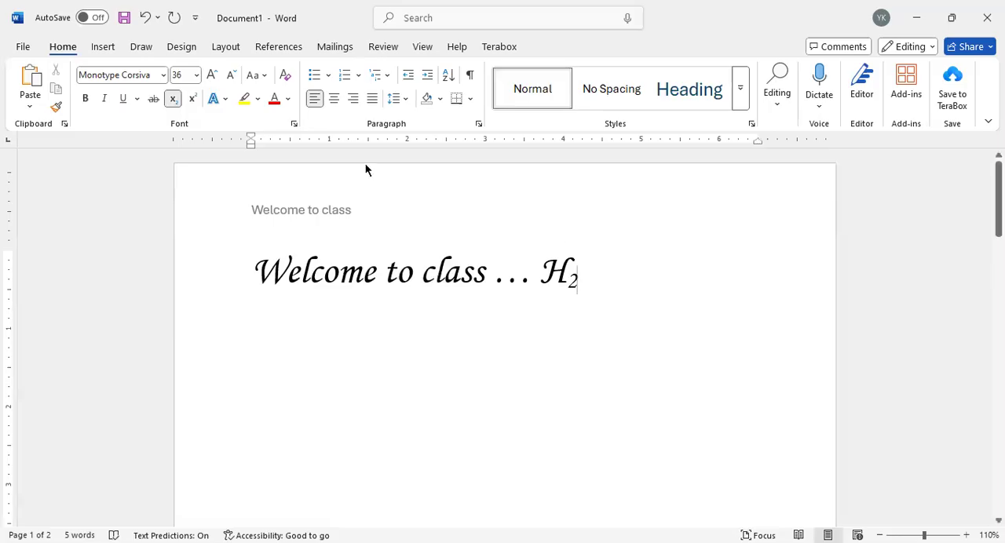
{"action": "left_click", "coordinate": [171, 98]}
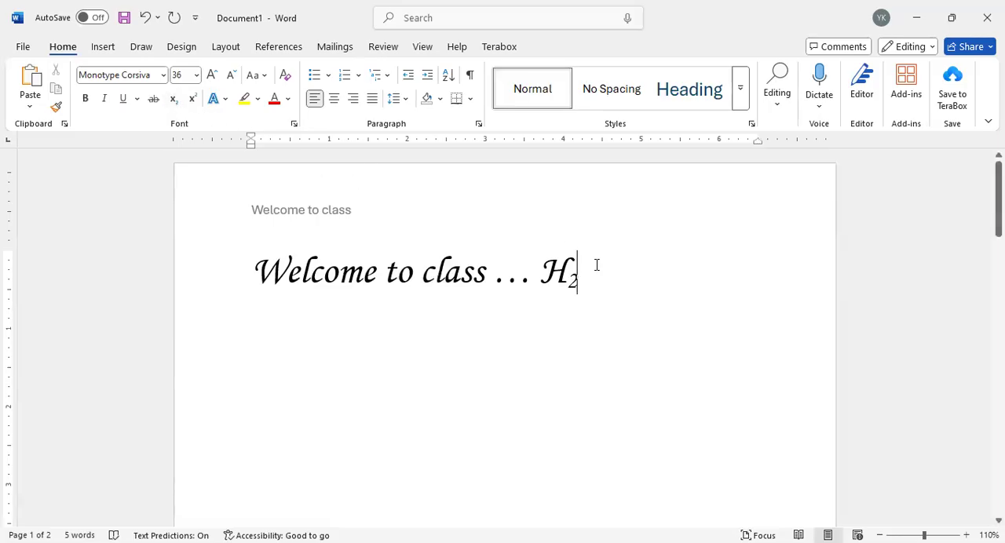
{"action": "type", "text": "O"}
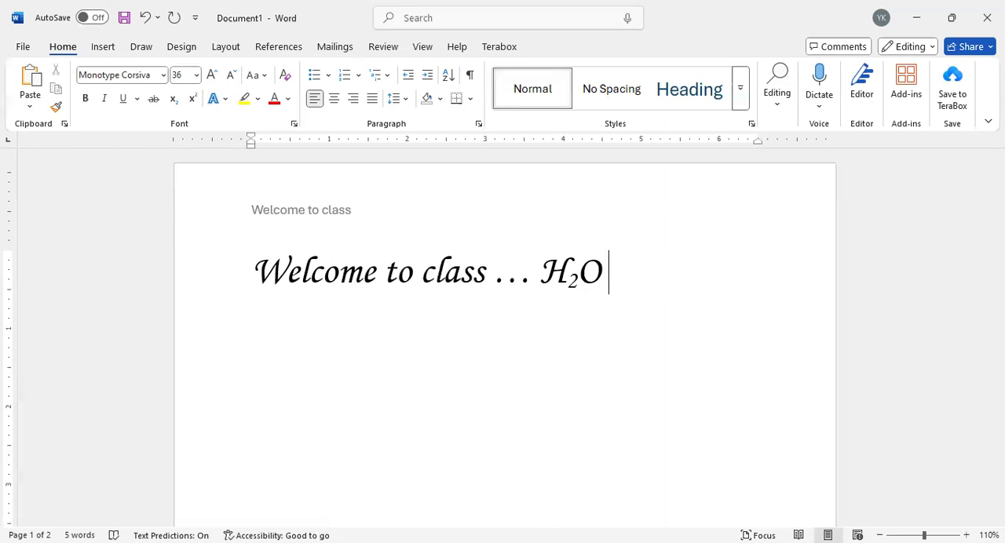
Step: Append "a2+b2" as plain text after H₂O, and delete everything behind the a
{"action": "type", "text": "a2+b2"}
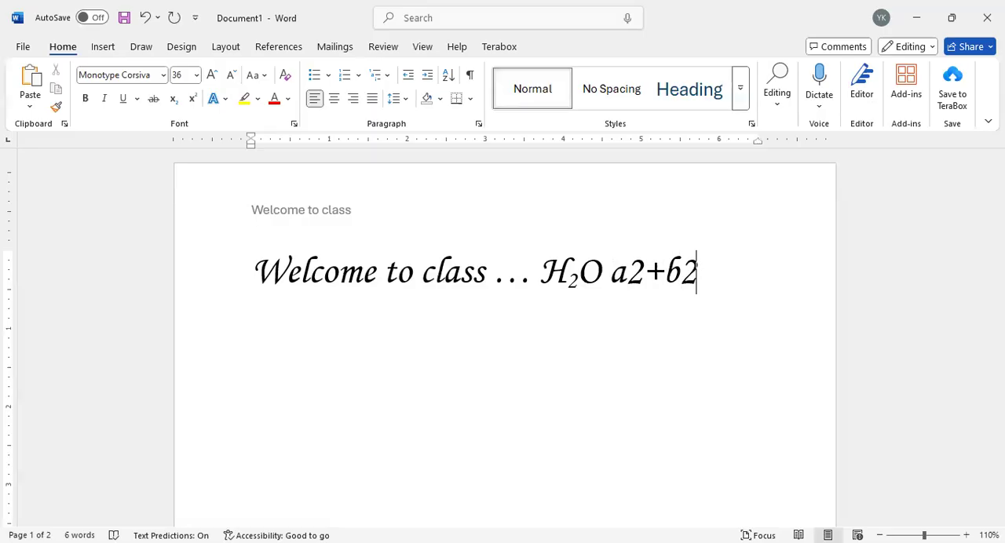
{"action": "key", "text": "BackSpace"}
{"action": "key", "text": "BackSpace"}
{"action": "key", "text": "BackSpace"}
{"action": "key", "text": "BackSpace"}
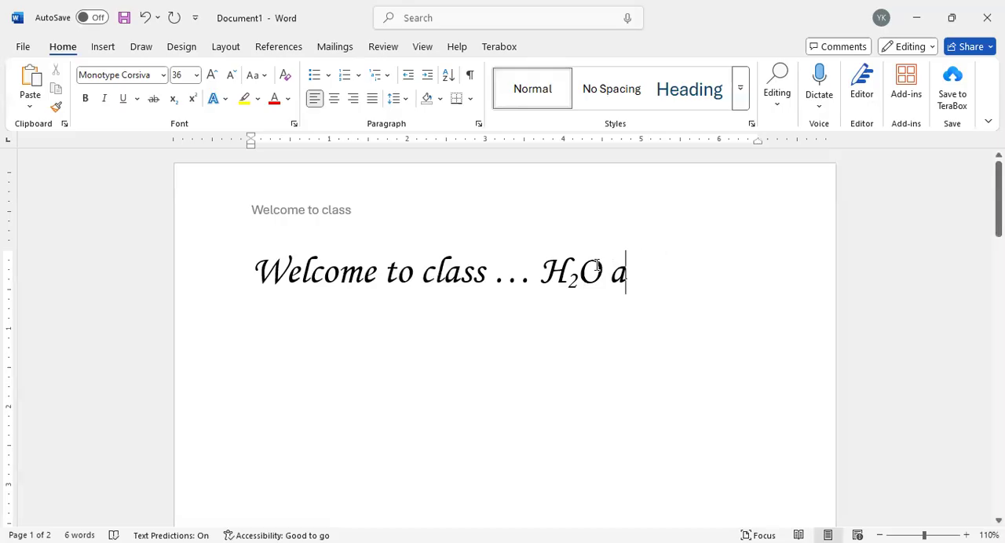
Step: Complete the expression a²+b² after H₂O with both 2s as superscripts, ending in normal text without extra letters
{"action": "left_click", "coordinate": [189, 103]}
{"action": "type", "text": "2"}
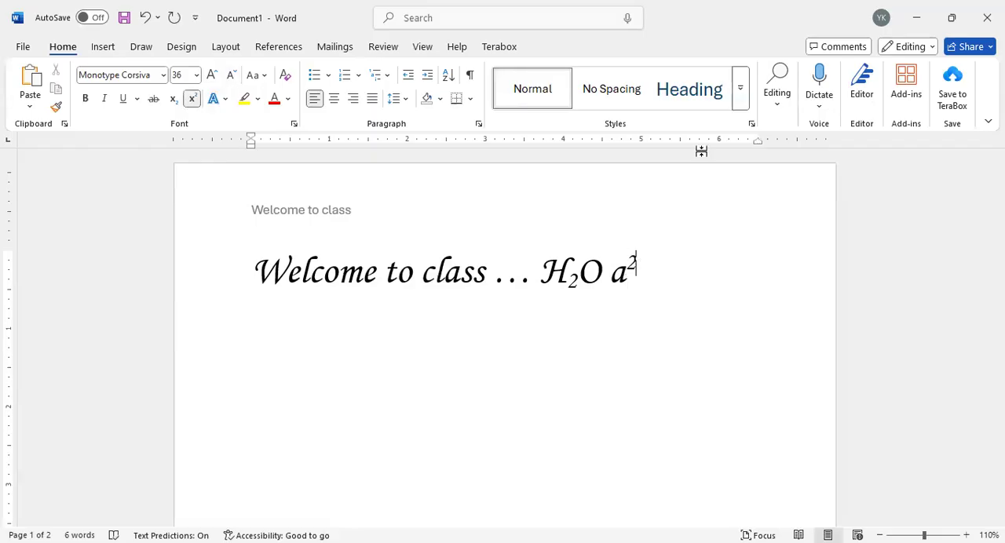
{"action": "left_click", "coordinate": [189, 102]}
{"action": "type", "text": "+b"}
{"action": "left_click", "coordinate": [193, 99]}
{"action": "type", "text": "2"}
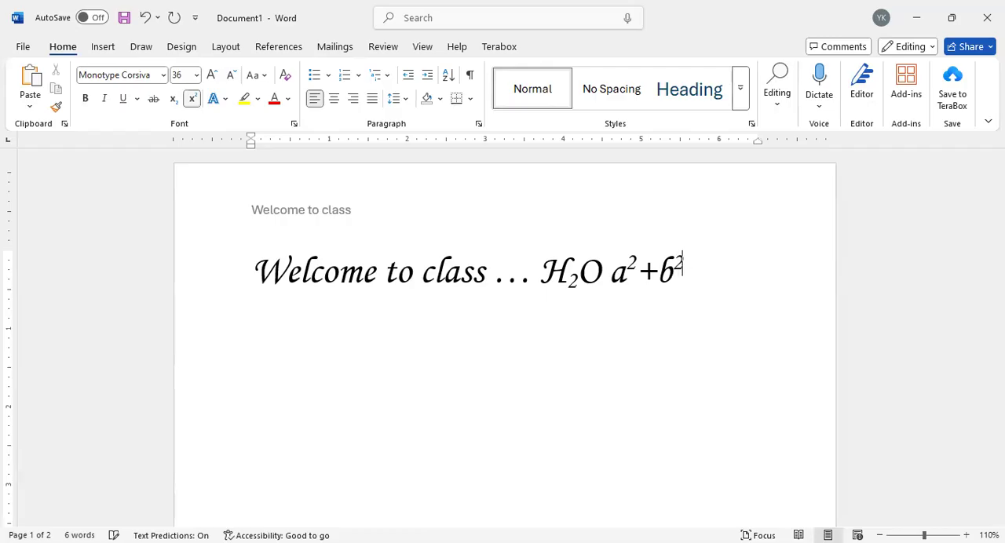
{"action": "left_click", "coordinate": [192, 98]}
{"action": "type", "text": "m"}
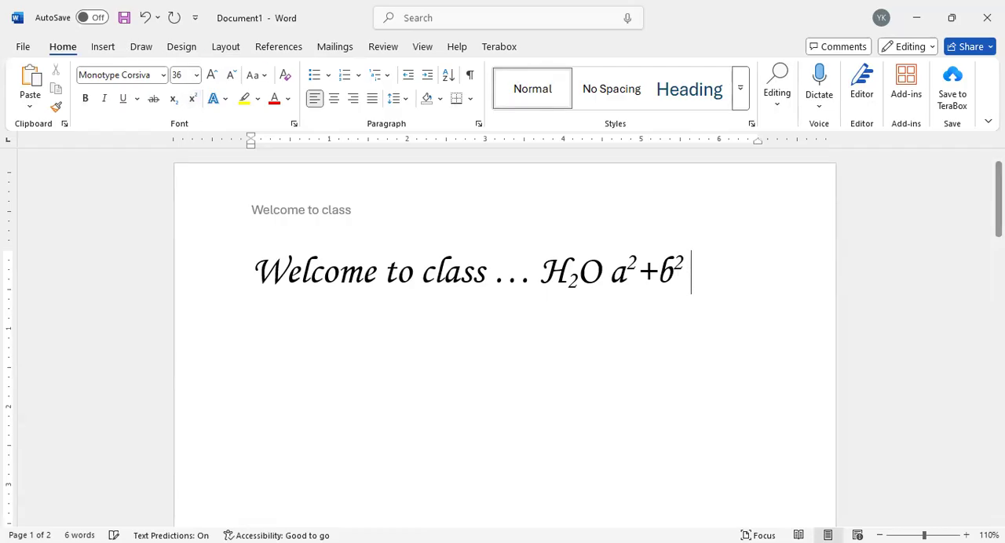
{"action": "key", "text": "BackSpace"}
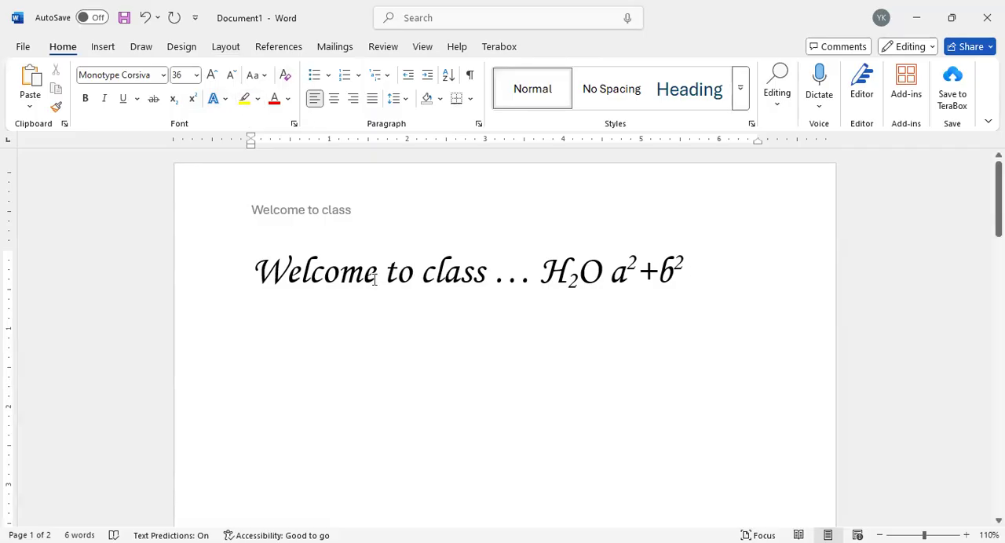
Step: Browse the text effects, including the shadow options, for "Welcome to class" in the body and close them without applying any
{"action": "left_click", "coordinate": [225, 100]}
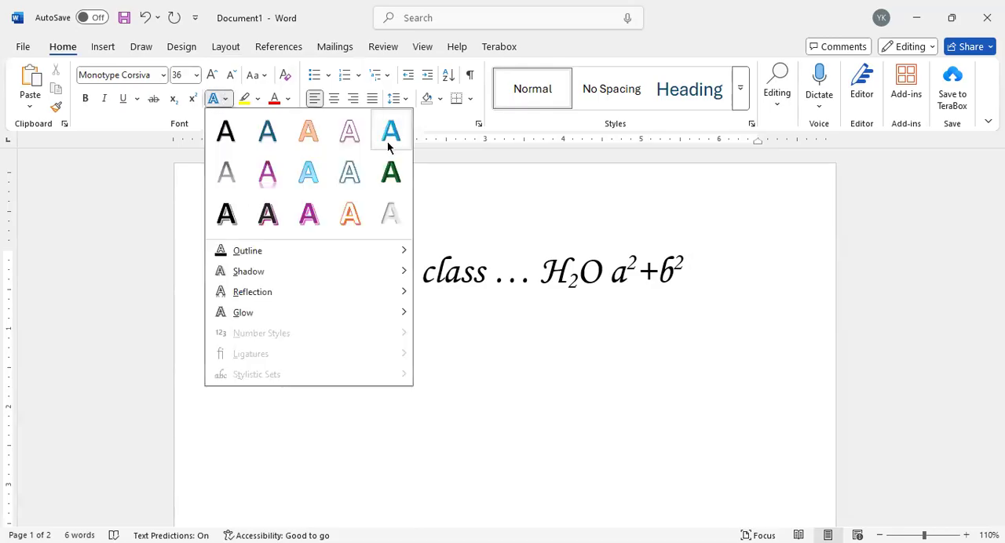
{"action": "left_click", "coordinate": [583, 274]}
{"action": "left_click_drag", "start_coordinate": [490, 281], "coordinate": [239, 280]}
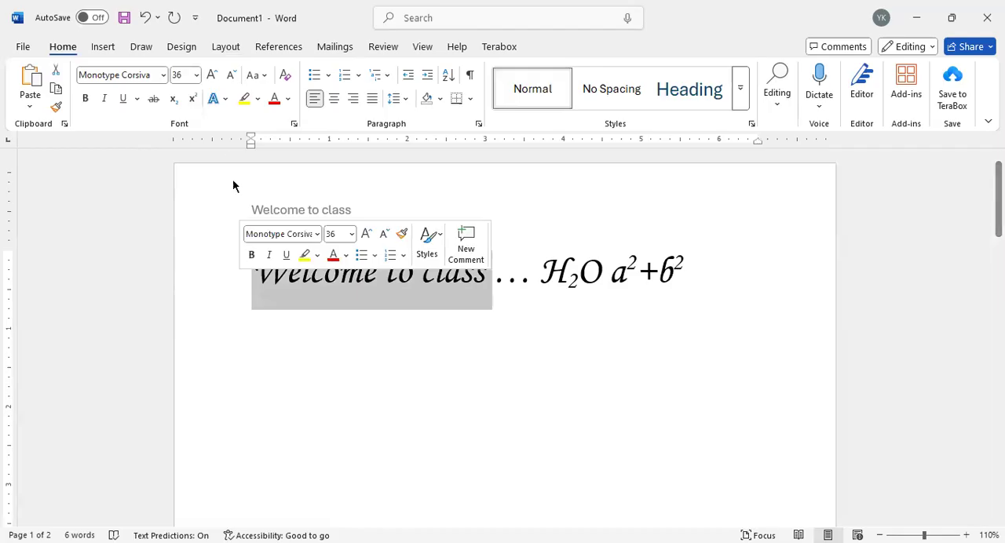
{"action": "left_click", "coordinate": [225, 98]}
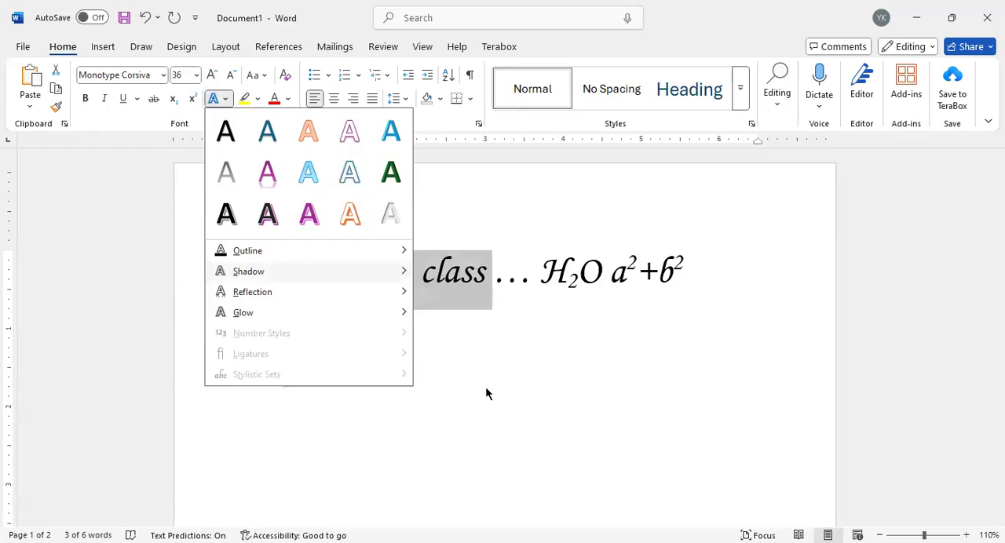
{"action": "mouse_move", "coordinate": [259, 272]}
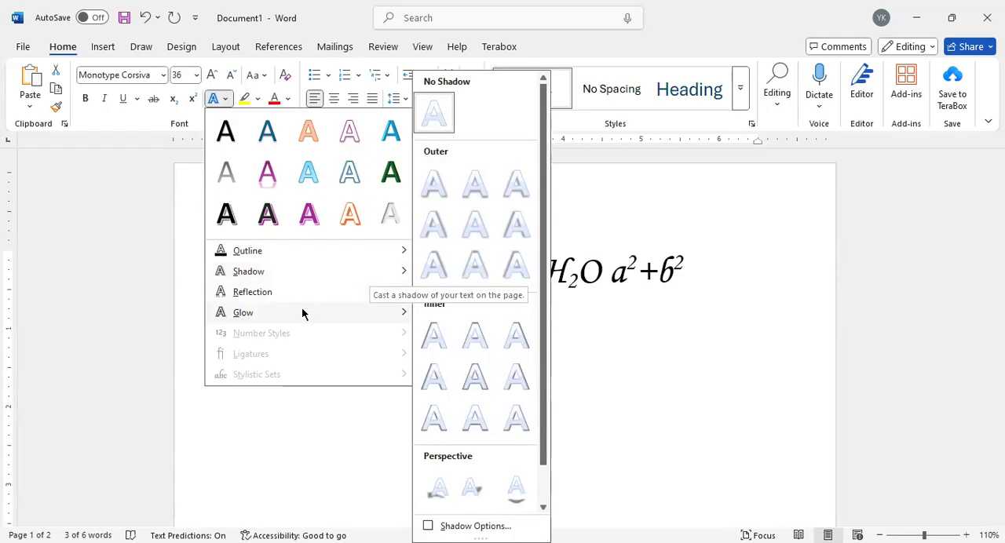
{"action": "left_click", "coordinate": [139, 215]}
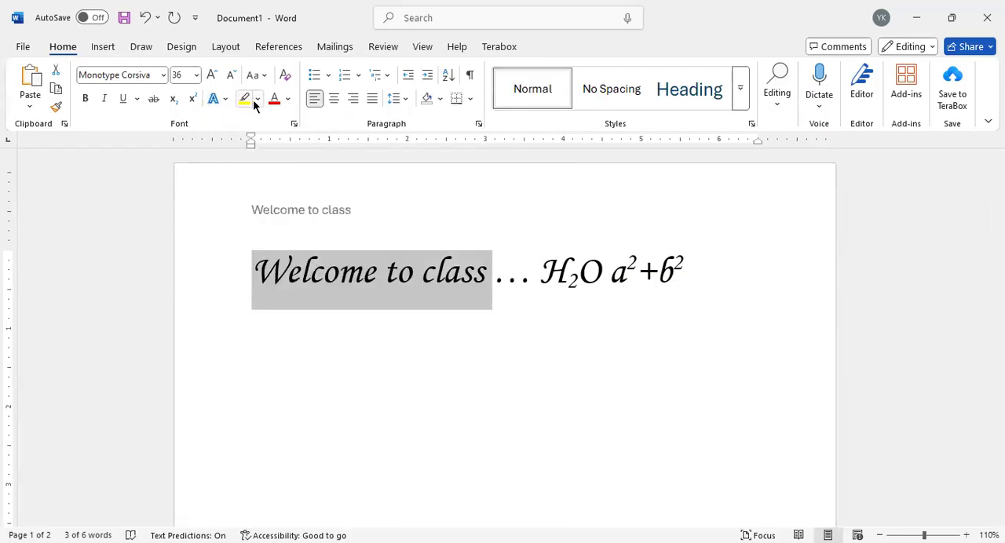
Step: View the highlight colours, try red as the font colour of "Welcome to class" in the body, and set it to dark blue
{"action": "left_click", "coordinate": [256, 102]}
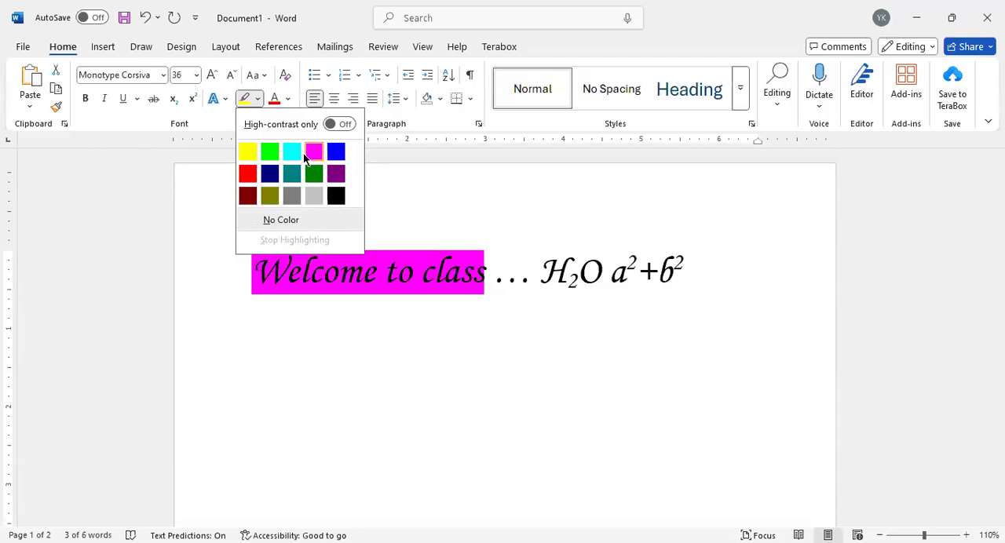
{"action": "left_click", "coordinate": [277, 105]}
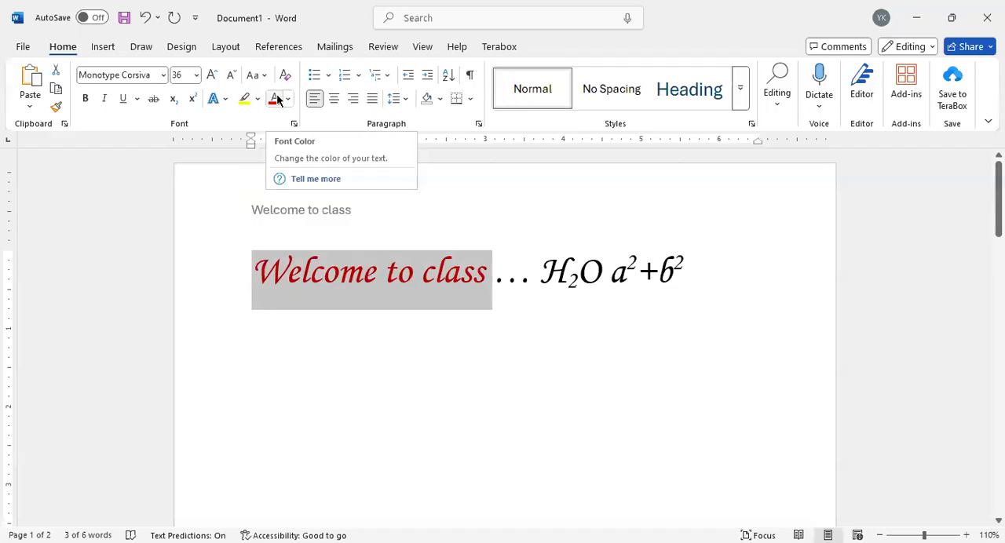
{"action": "left_click", "coordinate": [287, 104]}
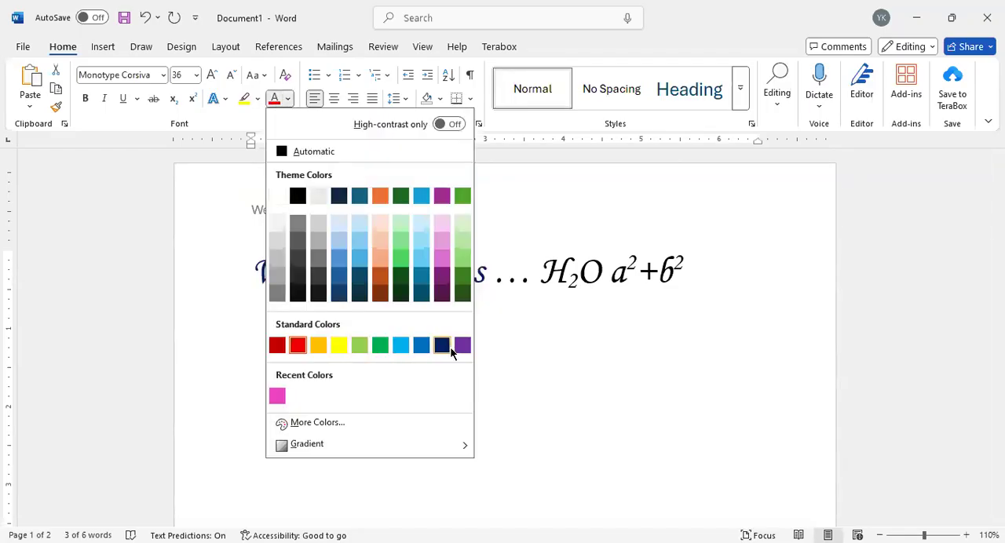
{"action": "left_click", "coordinate": [442, 345]}
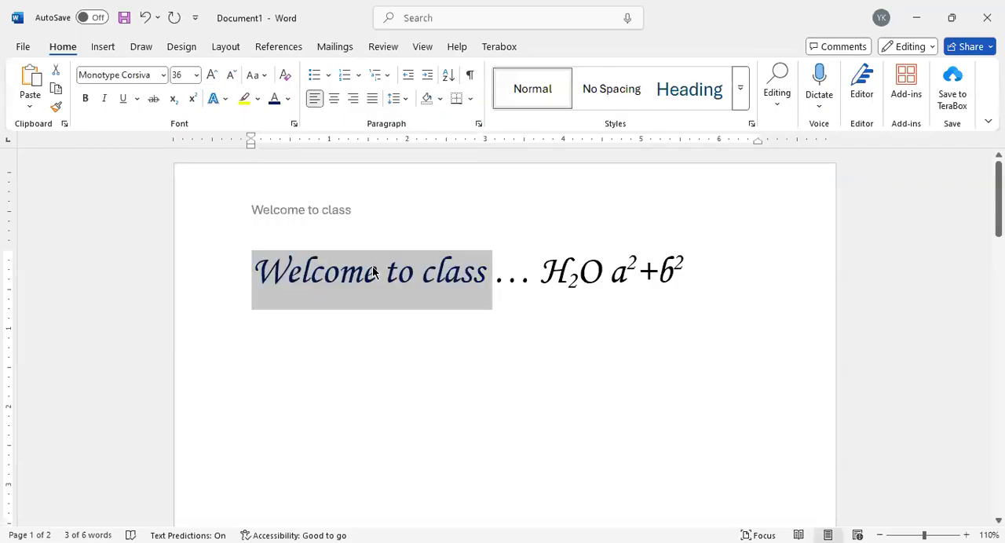
Step: Try clearing all formatting from "Welcome to class" in the body and undo it
{"action": "left_click", "coordinate": [285, 76]}
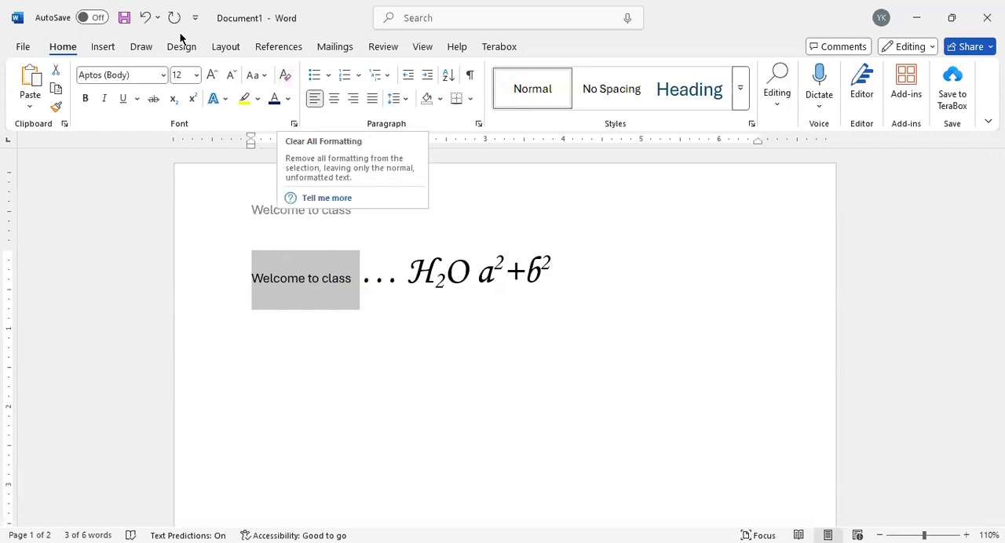
{"action": "left_click", "coordinate": [147, 20]}
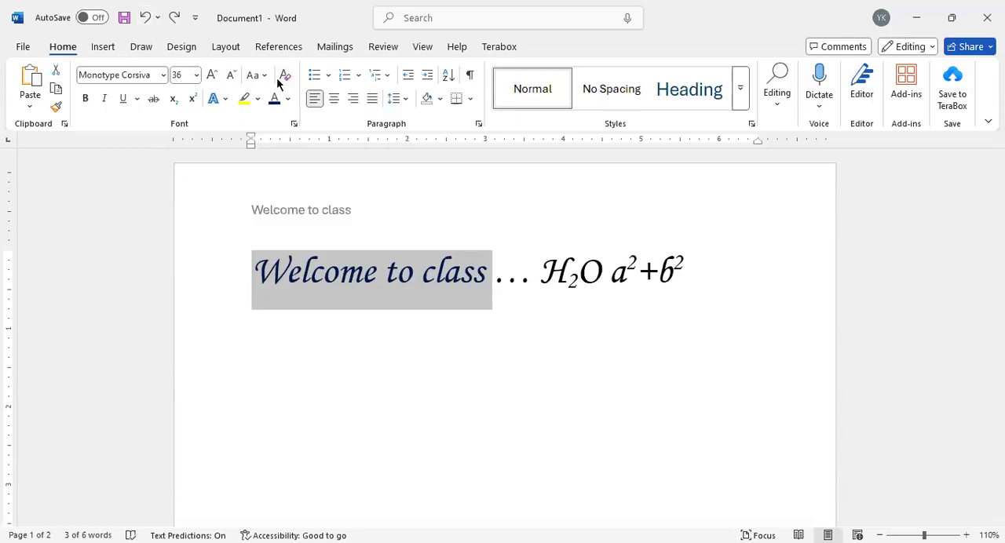
Step: Switch off superscript at the end of the body line and start a new line below it
{"action": "left_click", "coordinate": [684, 274]}
{"action": "key", "text": "ctrl+shift+equal"}
{"action": "key", "text": "Return"}
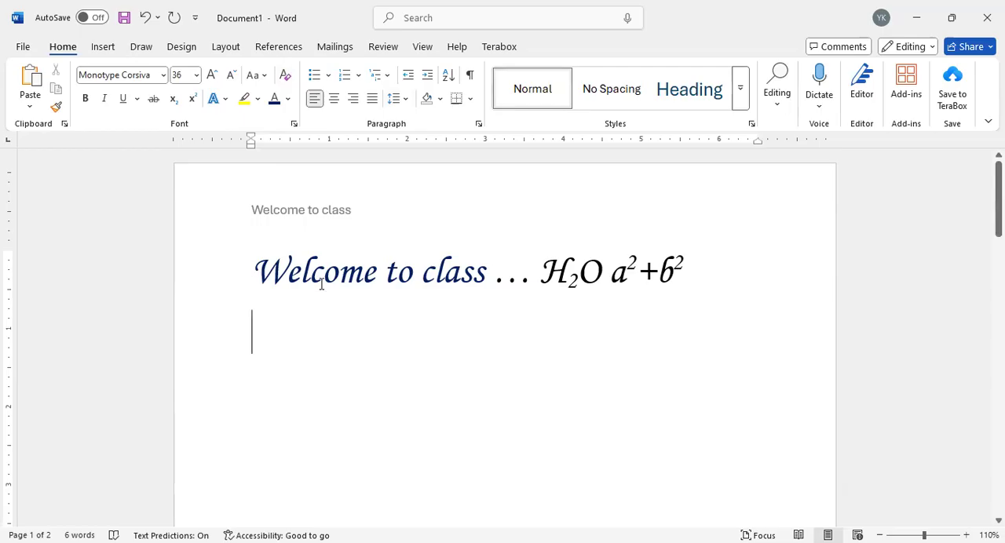
Step: Try centre, right and justified alignment on the whole body line, and return it to left alignment
{"action": "left_click_drag", "start_coordinate": [274, 270], "coordinate": [682, 268]}
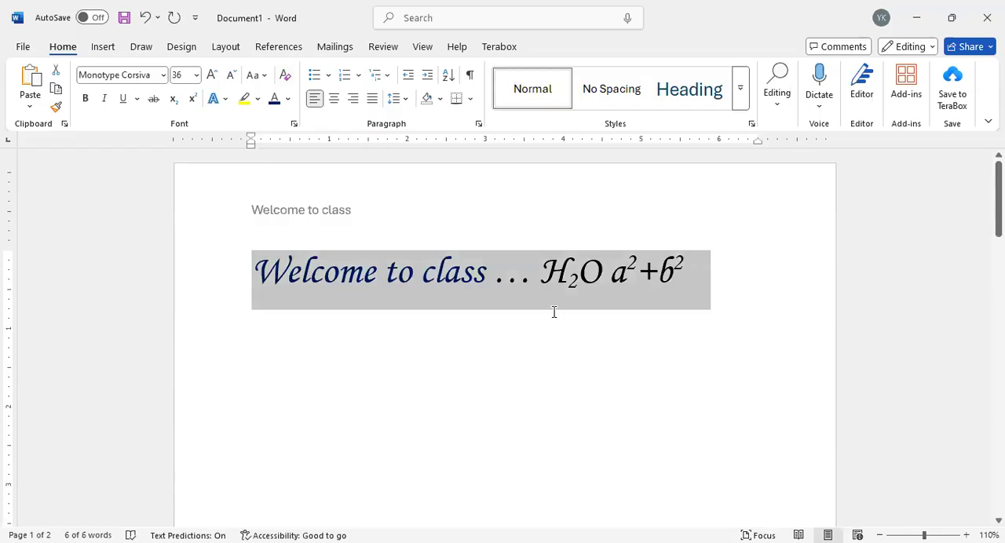
{"action": "left_click", "coordinate": [330, 102]}
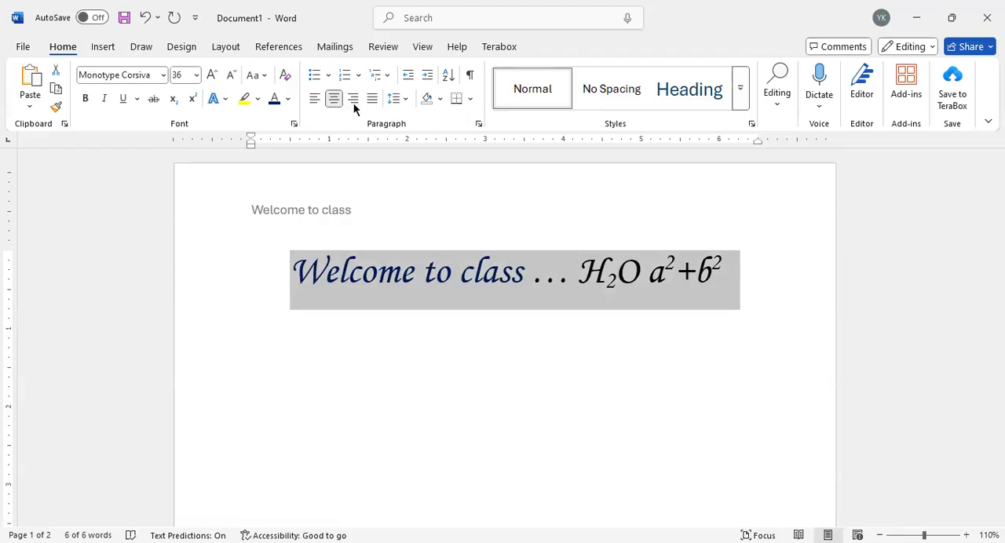
{"action": "left_click", "coordinate": [353, 98]}
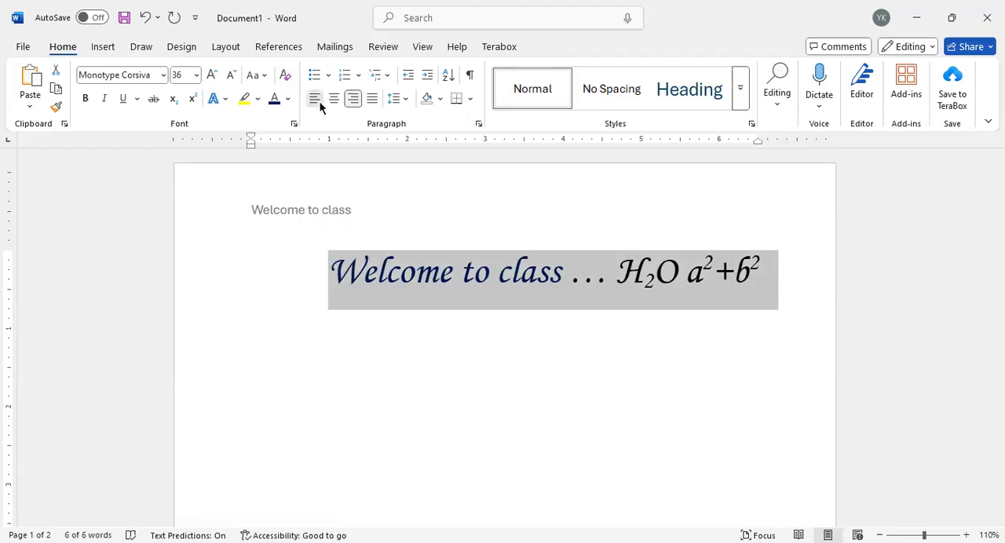
{"action": "left_click", "coordinate": [319, 101]}
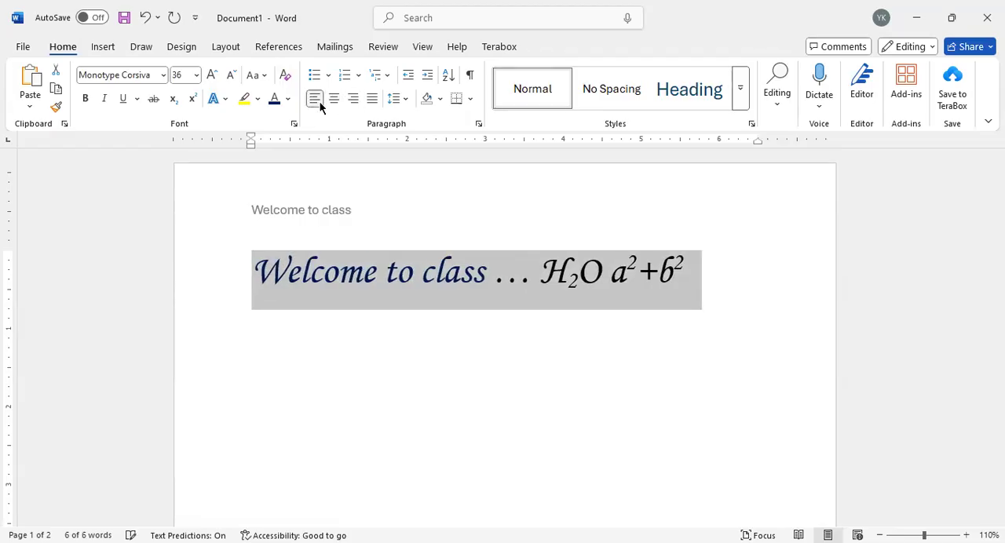
{"action": "left_click", "coordinate": [373, 99]}
{"action": "left_click", "coordinate": [350, 100]}
{"action": "left_click", "coordinate": [333, 97]}
{"action": "left_click", "coordinate": [315, 99]}
{"action": "left_click", "coordinate": [715, 271]}
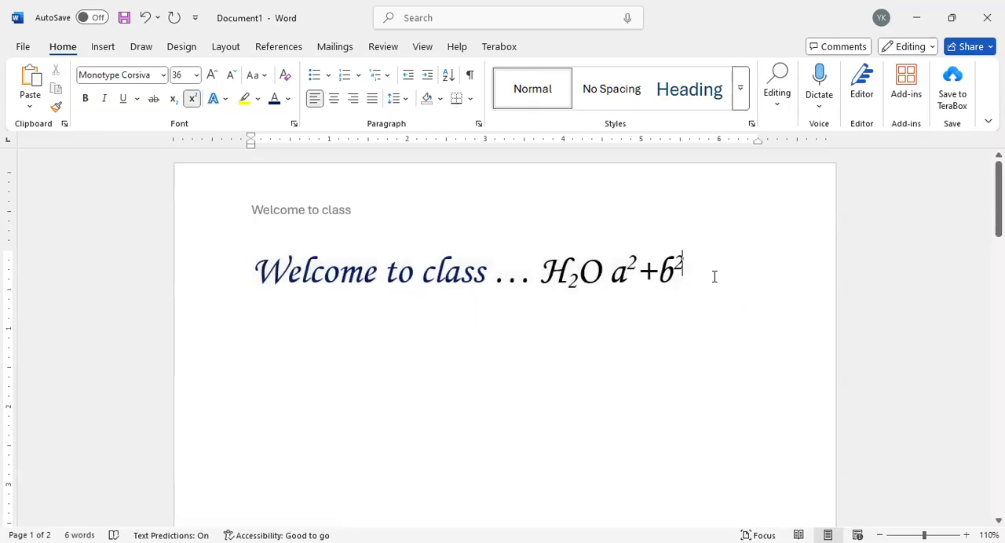
Step: Add a new line reading "List" below the body line with the formulas
{"action": "double_click", "coordinate": [715, 276]}
{"action": "left_click", "coordinate": [280, 308]}
{"action": "double_click", "coordinate": [758, 275]}
{"action": "key", "text": "Return"}
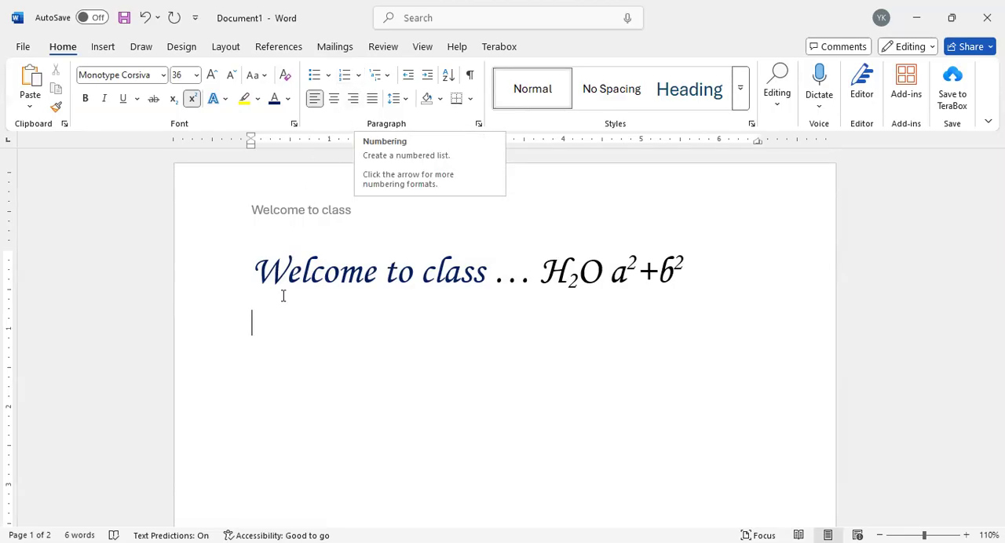
{"action": "type", "text": "a"}
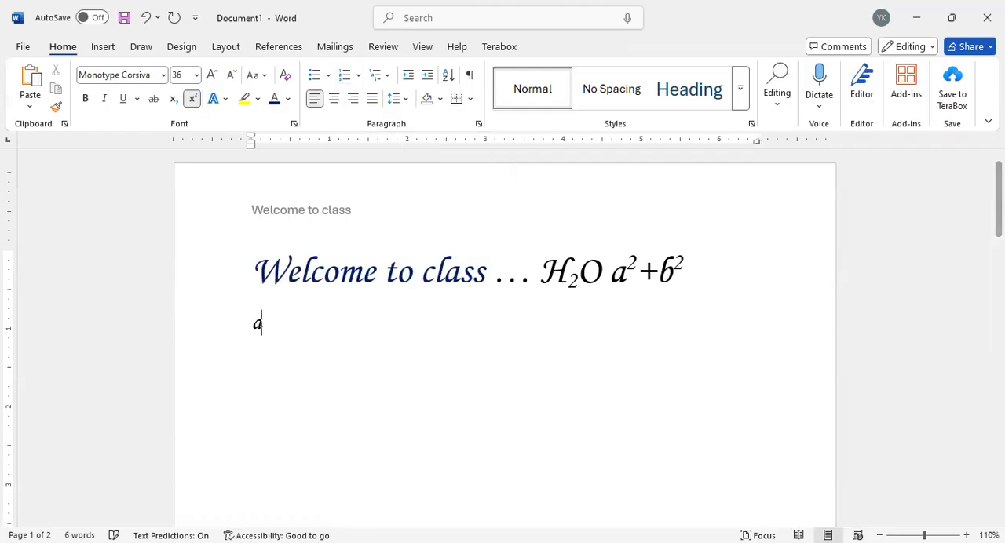
{"action": "key", "text": "BackSpace"}
{"action": "type", "text": "Lis"}
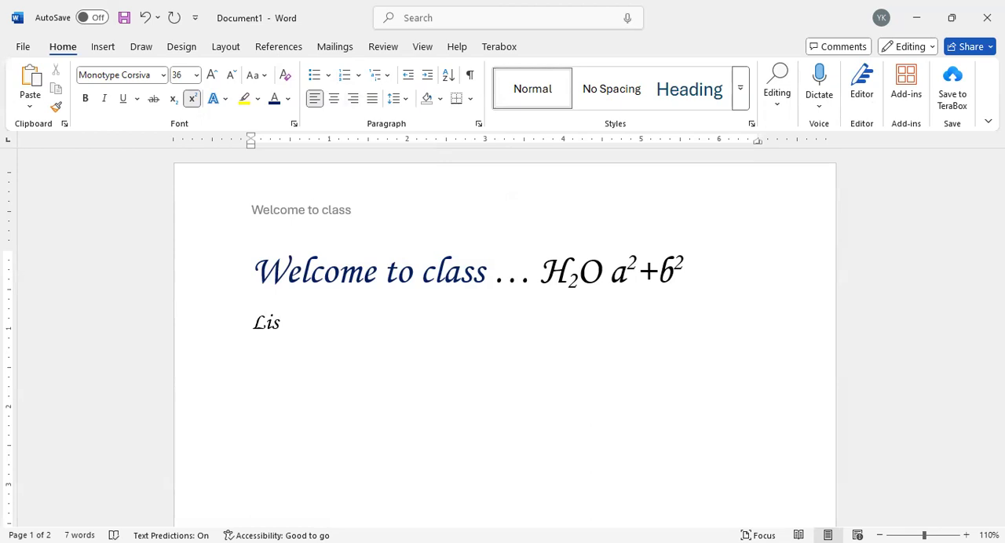
{"action": "type", "text": "t"}
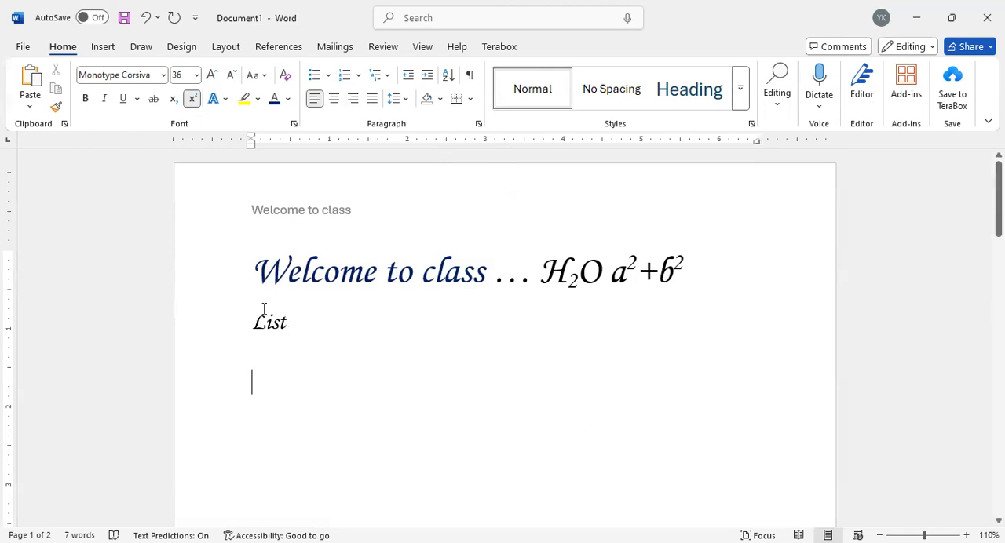
Step: Try a numbered list below "List", switch it to a bulleted list, and enter the items A, B and C
{"action": "left_click", "coordinate": [311, 75]}
{"action": "left_click", "coordinate": [345, 77]}
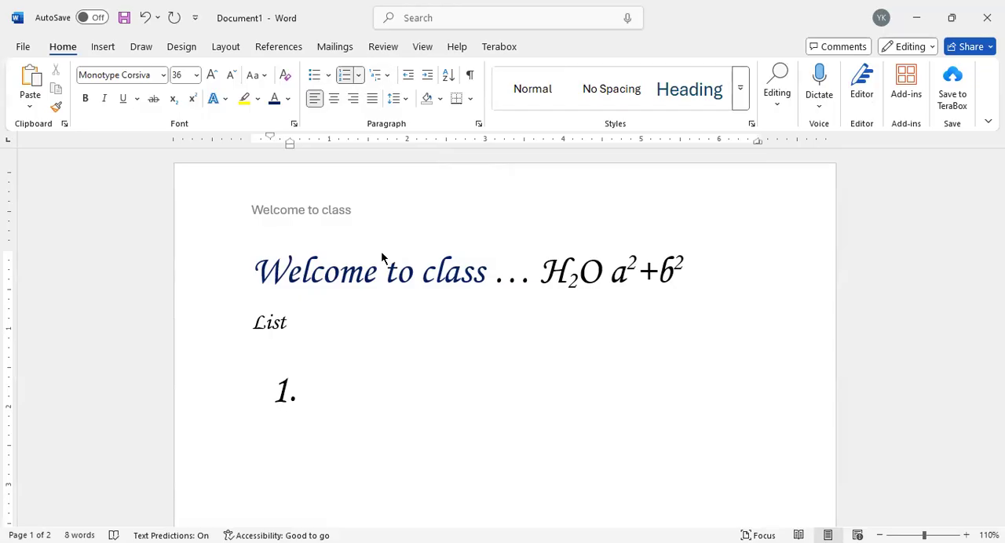
{"action": "left_click", "coordinate": [358, 75]}
{"action": "left_click", "coordinate": [313, 81]}
{"action": "type", "text": "a"}
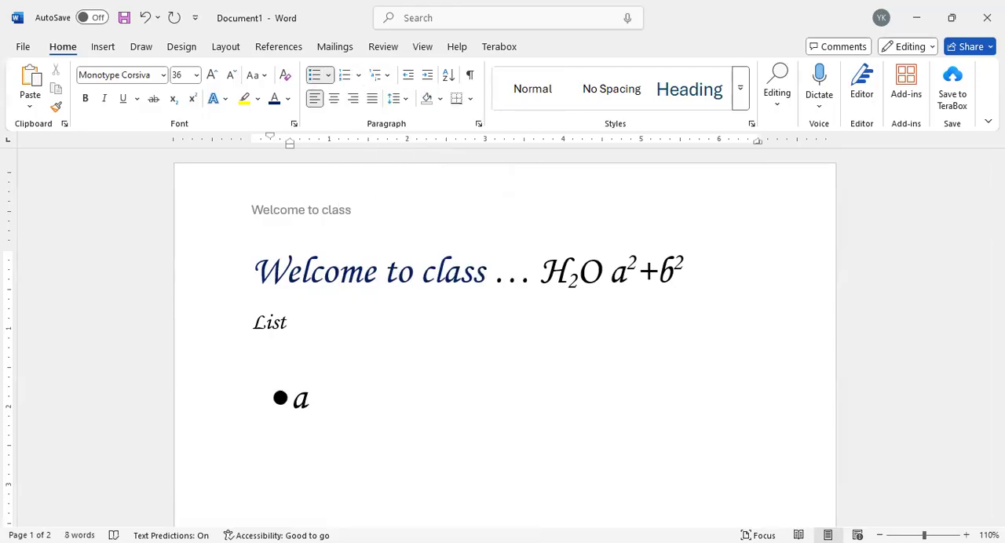
{"action": "key", "text": "Return"}
{"action": "type", "text": "b"}
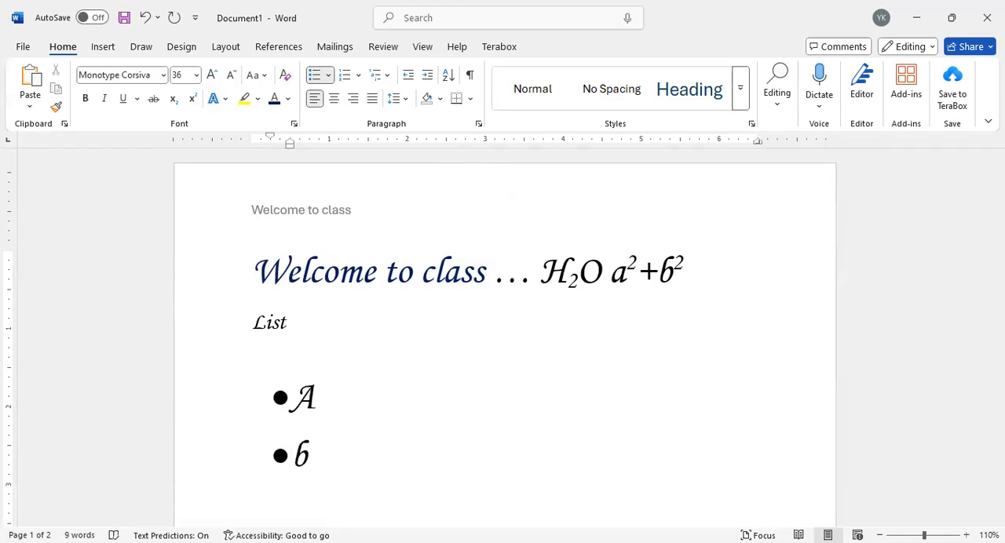
{"action": "key", "text": "Return"}
{"action": "type", "text": "c"}
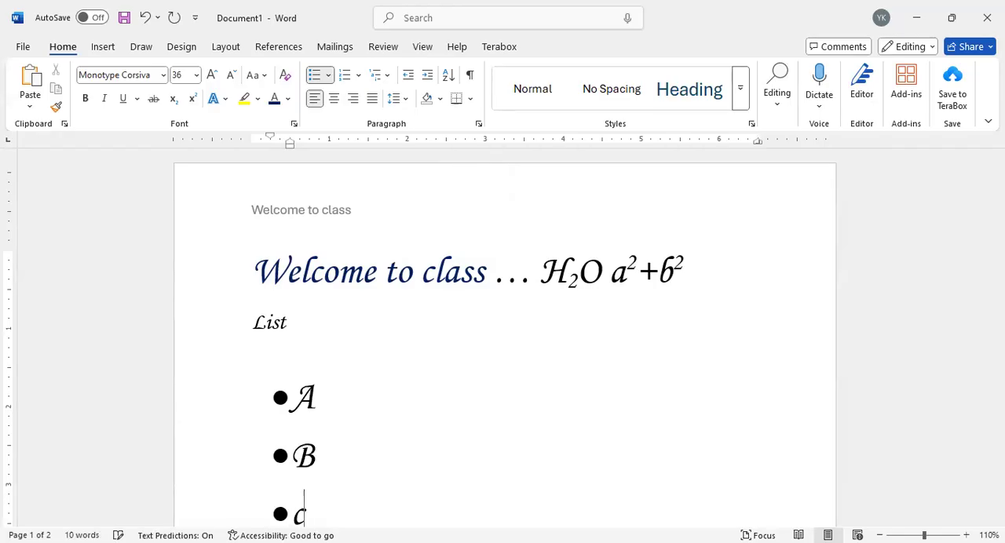
Step: Remove item C from the bulleted list, leaving the cursor at the end of item B
{"action": "key", "text": "Return"}
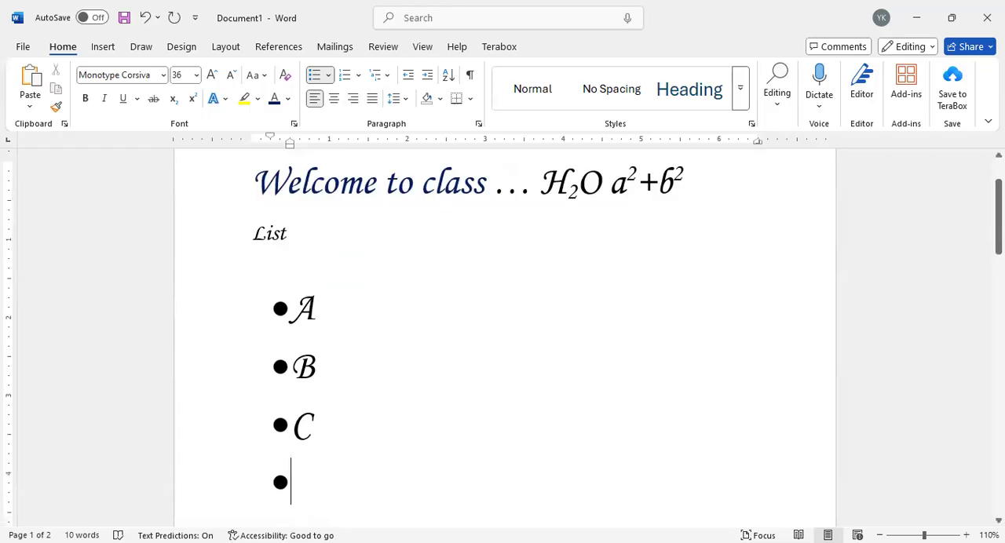
{"action": "key", "text": "BackSpace"}
{"action": "key", "text": "BackSpace"}
{"action": "key", "text": "BackSpace"}
{"action": "key", "text": "BackSpace"}
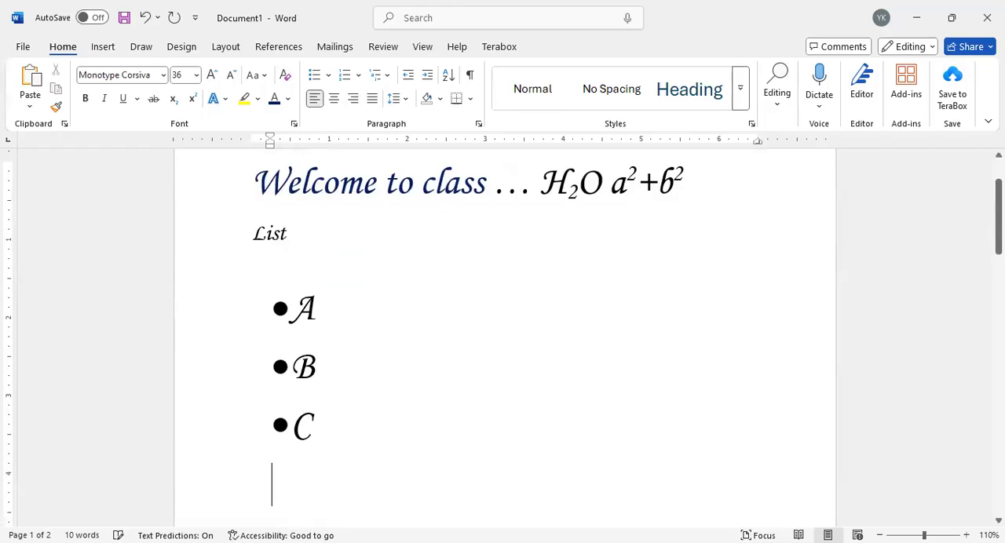
{"action": "key", "text": "BackSpace"}
{"action": "key", "text": "BackSpace"}
{"action": "key", "text": "BackSpace"}
{"action": "key", "text": "BackSpace"}
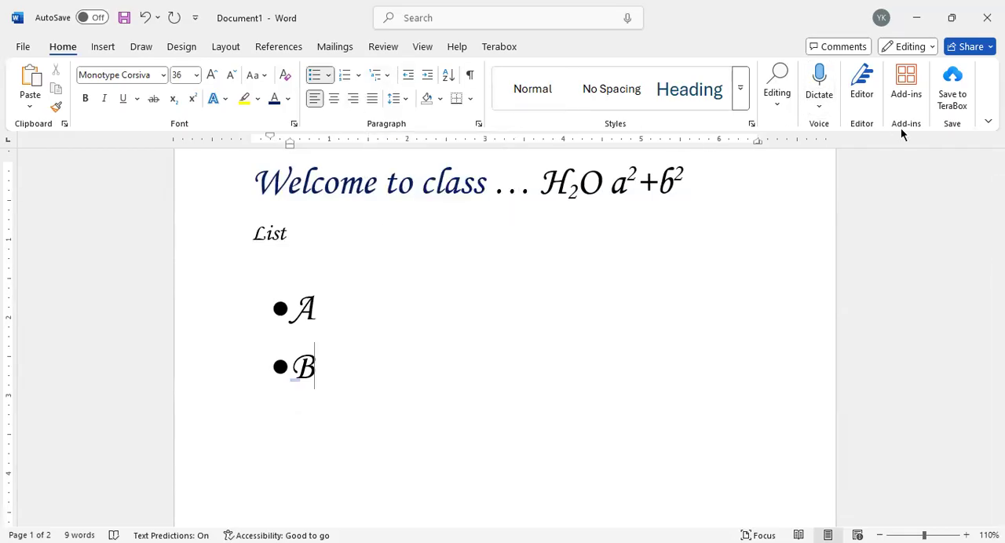
Step: View the table insertion options and add an empty line without a bullet below item B
{"action": "left_click", "coordinate": [104, 47]}
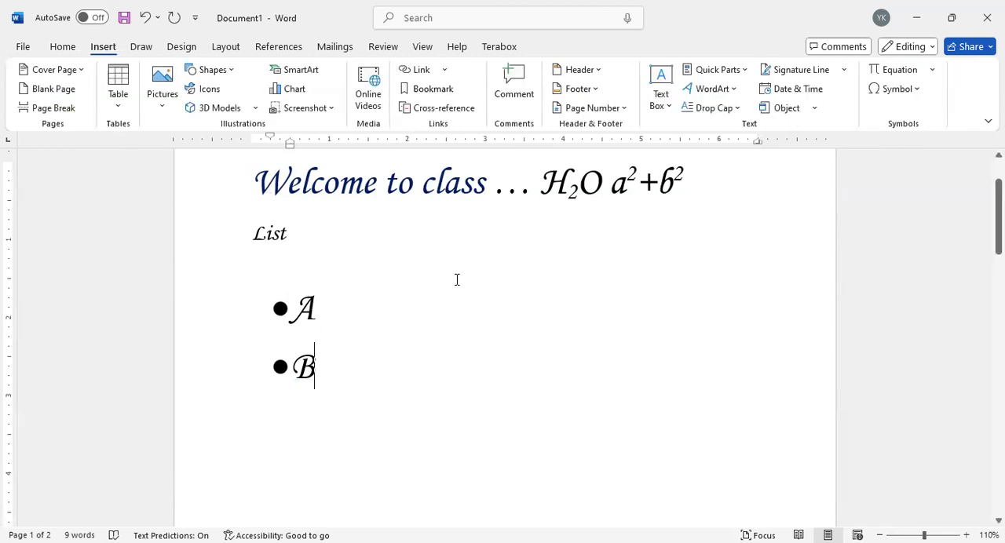
{"action": "key", "text": "Return"}
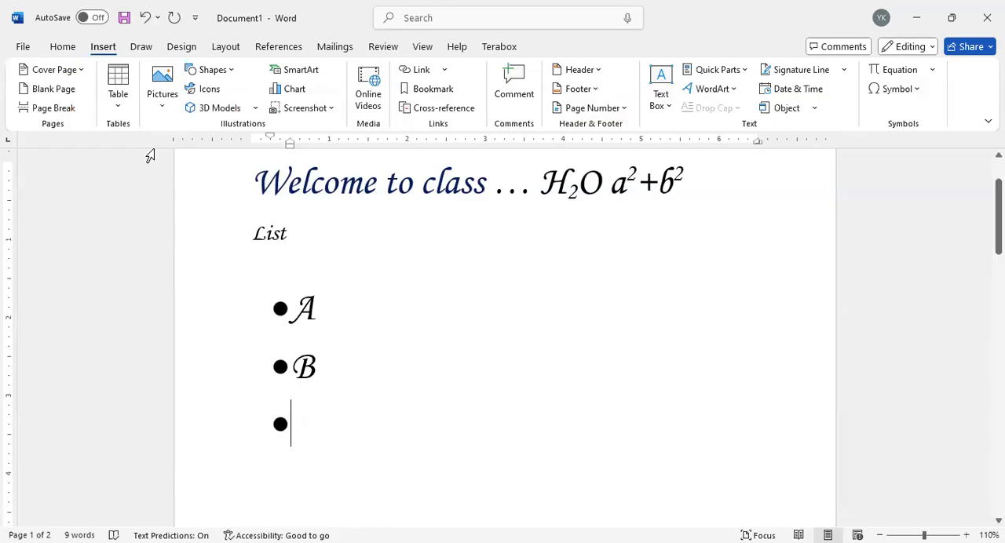
{"action": "left_click", "coordinate": [119, 102]}
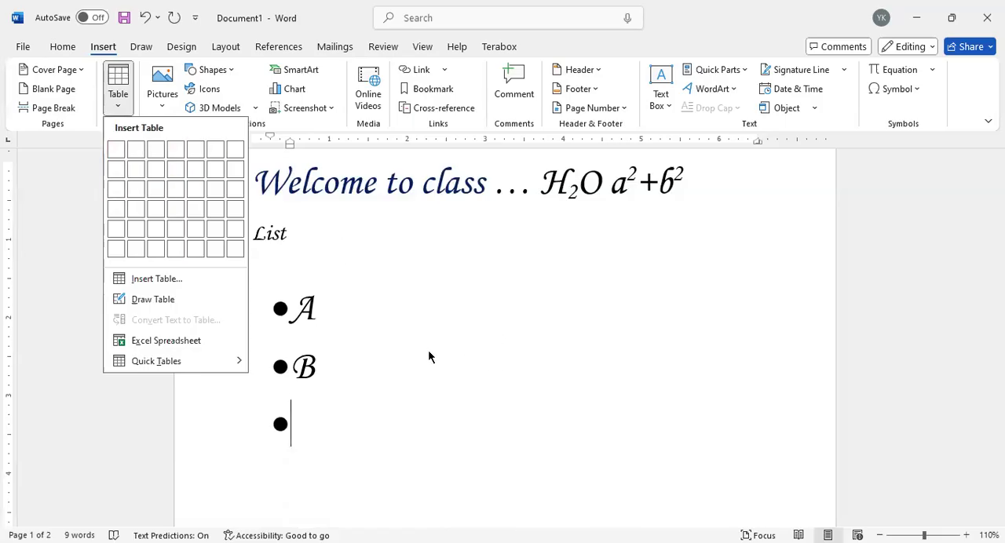
{"action": "scroll", "coordinate": [428, 357], "scroll_direction": "down", "scroll_amount": 2}
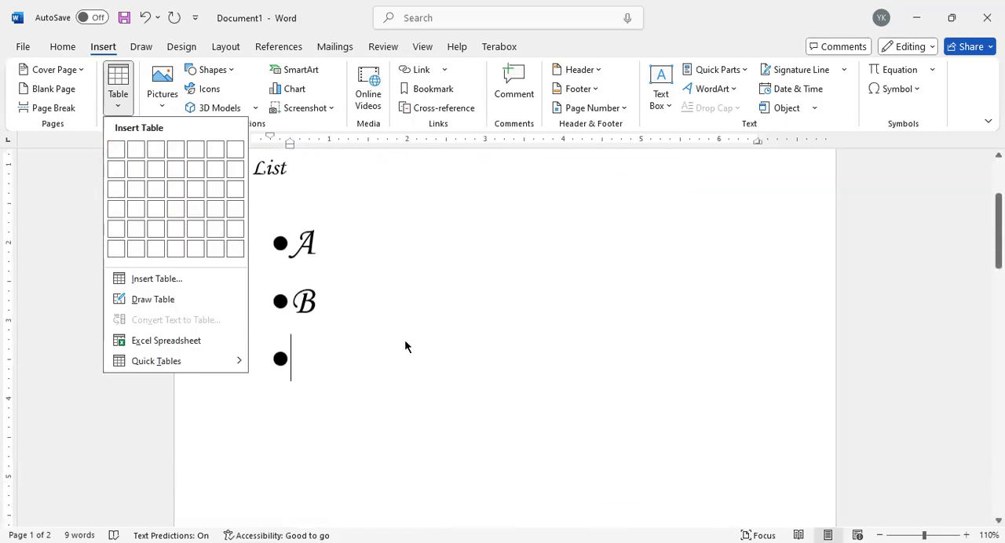
{"action": "scroll", "coordinate": [405, 346], "scroll_direction": "down", "scroll_amount": 1}
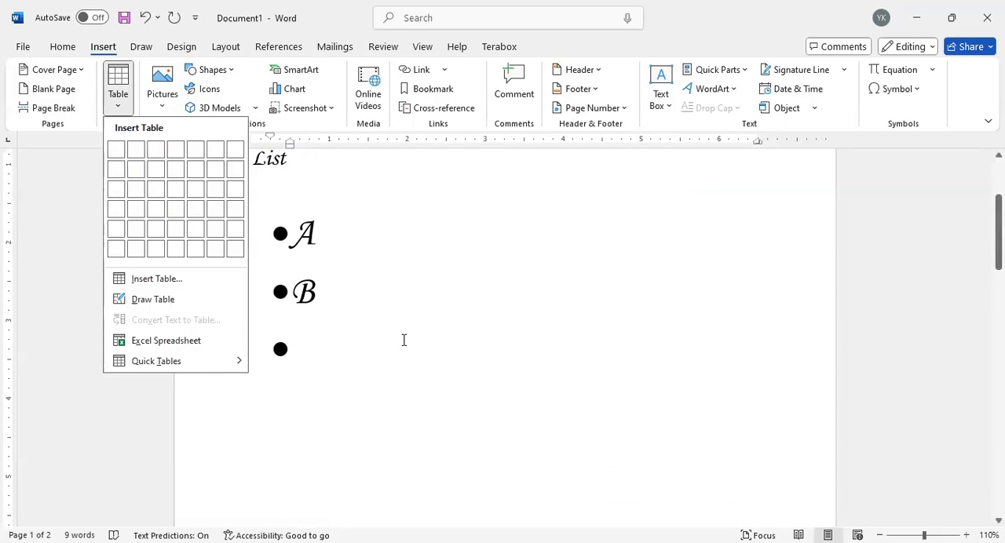
{"action": "left_click", "coordinate": [365, 353]}
{"action": "key", "text": "BackSpace"}
{"action": "key", "text": "Return"}
{"action": "key", "text": "BackSpace"}
{"action": "key", "text": "BackSpace"}
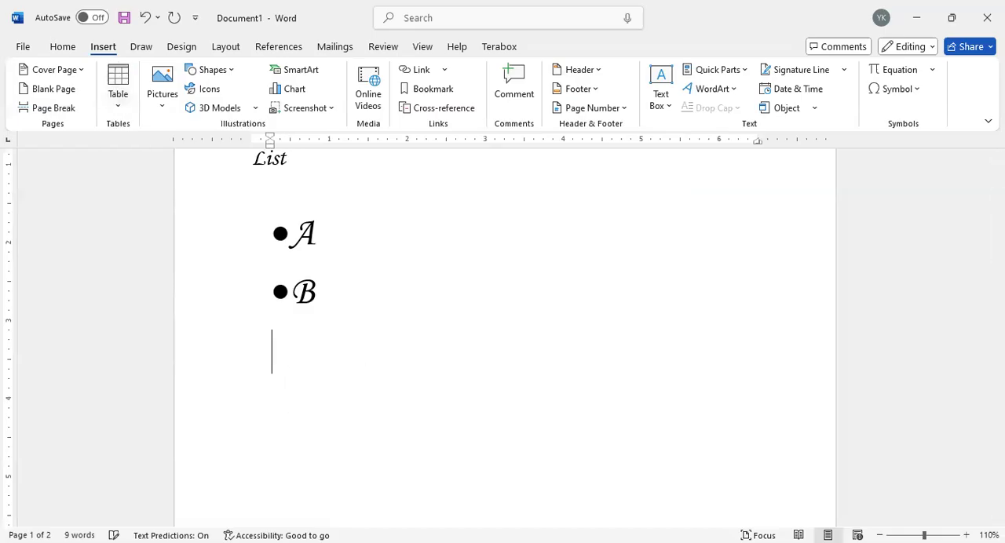
Step: Insert a table with four columns and two rows on the empty line below the bulleted list
{"action": "left_click", "coordinate": [118, 98]}
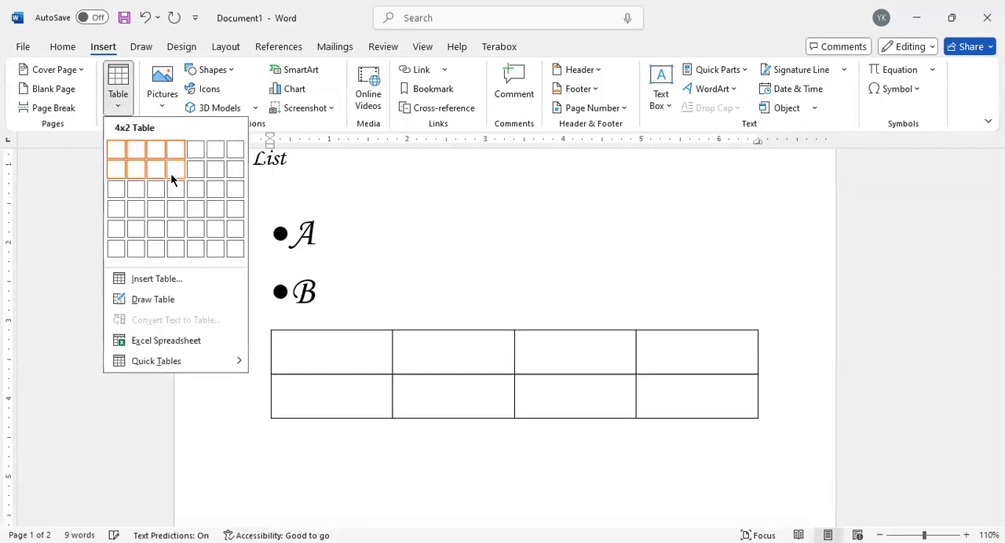
{"action": "left_click", "coordinate": [170, 173]}
{"action": "scroll", "coordinate": [462, 372], "scroll_direction": "down", "scroll_amount": 2}
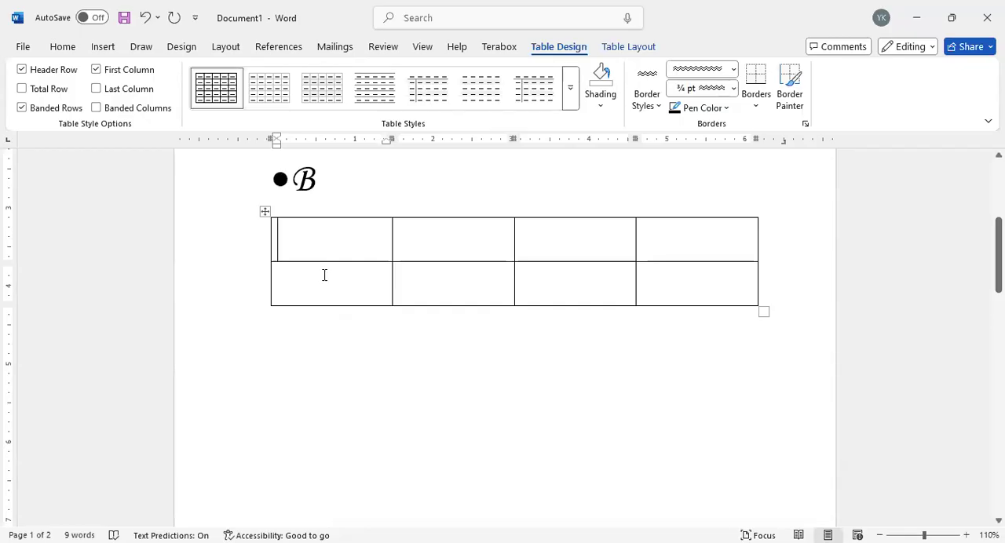
Step: Go through the empty table's cells to examine how its rows and columns are laid out
{"action": "left_click", "coordinate": [471, 250]}
{"action": "left_click", "coordinate": [549, 245]}
{"action": "left_click", "coordinate": [669, 251]}
{"action": "left_click", "coordinate": [659, 281]}
{"action": "left_click", "coordinate": [559, 274]}
{"action": "left_click", "coordinate": [424, 279]}
{"action": "left_click", "coordinate": [353, 286]}
{"action": "left_click", "coordinate": [350, 245]}
{"action": "left_click", "coordinate": [455, 243]}
{"action": "left_click", "coordinate": [352, 252]}
{"action": "left_click", "coordinate": [351, 278]}
{"action": "left_click", "coordinate": [434, 271]}
{"action": "left_click", "coordinate": [431, 240]}
{"action": "left_click", "coordinate": [357, 243]}
{"action": "left_click", "coordinate": [571, 250]}
{"action": "left_click", "coordinate": [666, 249]}
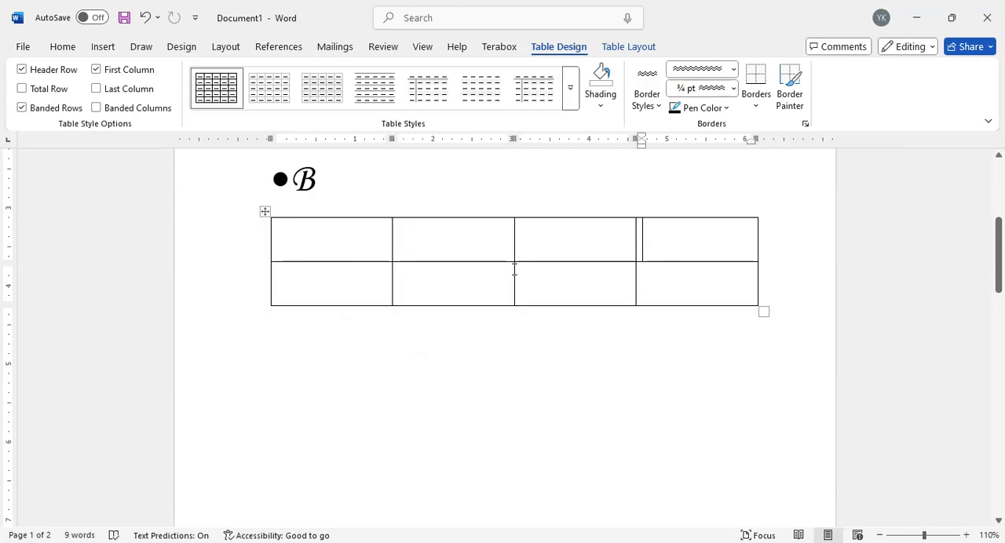
{"action": "left_click", "coordinate": [328, 235]}
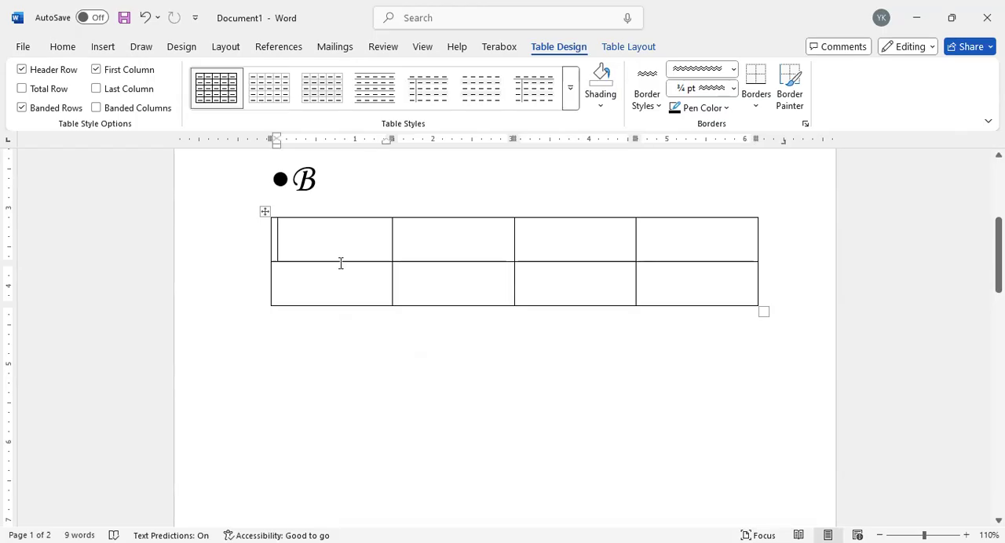
{"action": "left_click", "coordinate": [343, 281]}
{"action": "left_click", "coordinate": [344, 248]}
{"action": "left_click", "coordinate": [482, 246]}
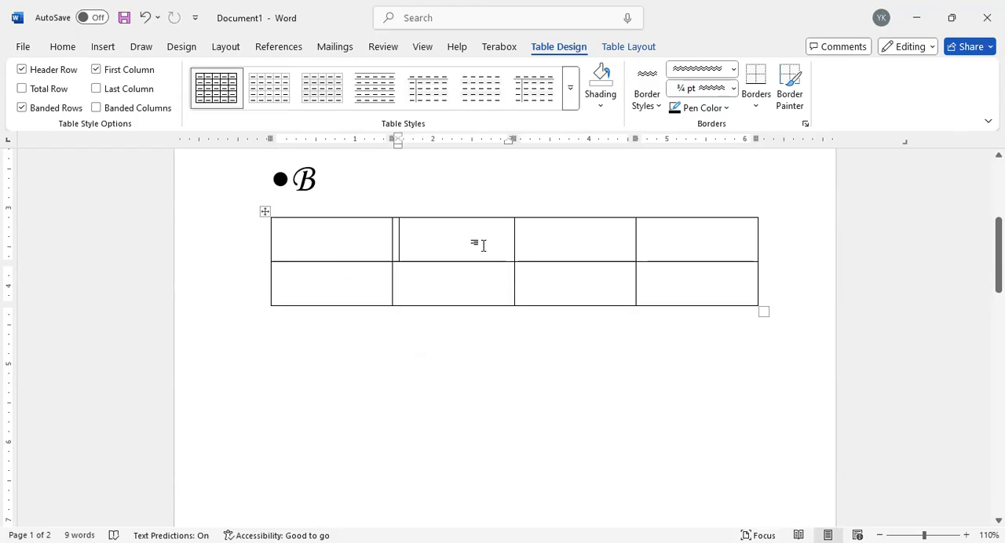
{"action": "left_click", "coordinate": [341, 245]}
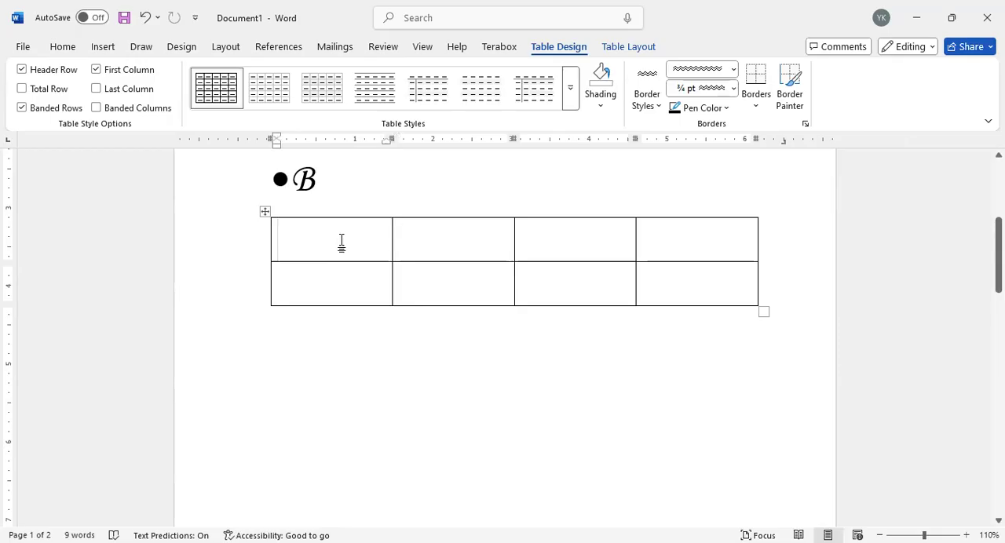
{"action": "left_click", "coordinate": [473, 232]}
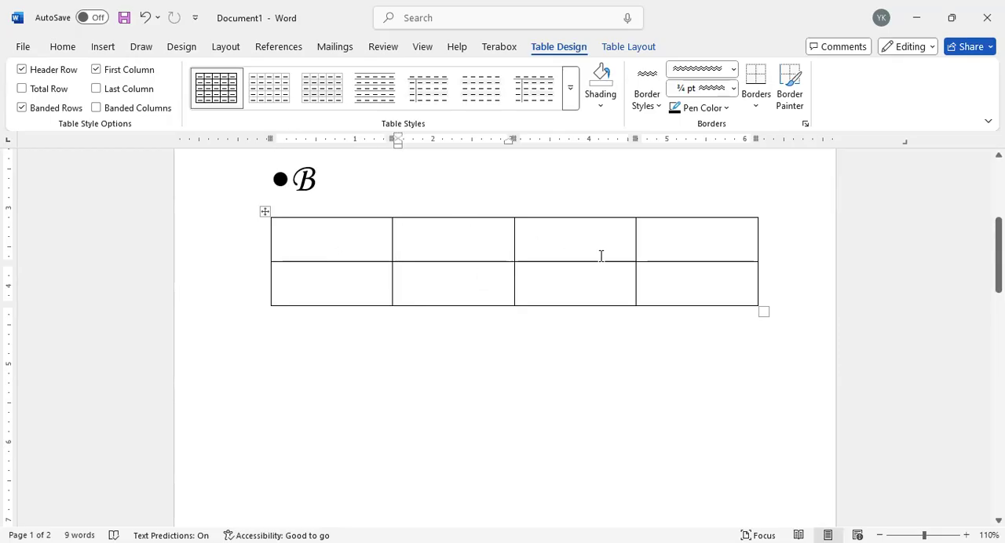
Step: Fill the table's first row with the headings Name, Roll, Year and Result
{"action": "left_click", "coordinate": [329, 240]}
{"action": "type", "text": "Name"}
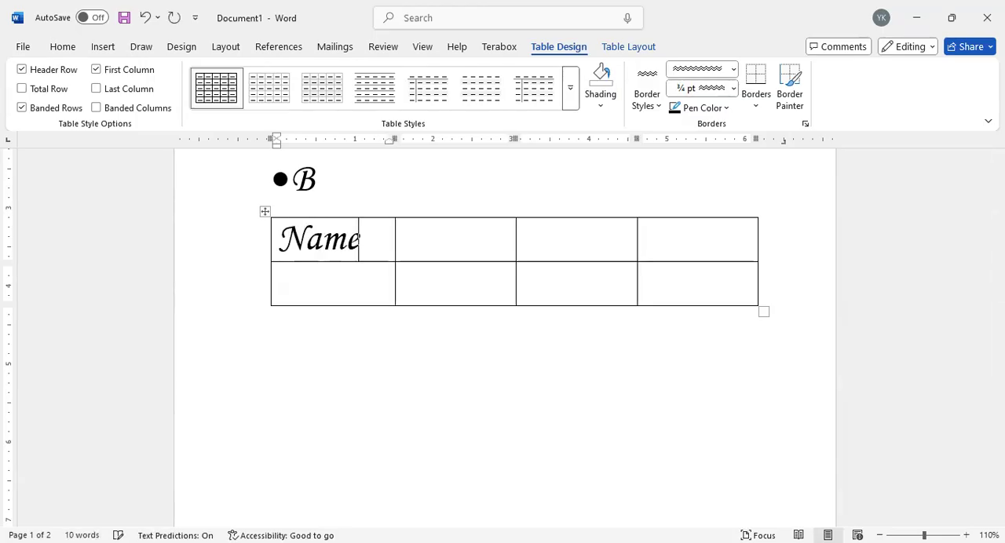
{"action": "left_click", "coordinate": [439, 246]}
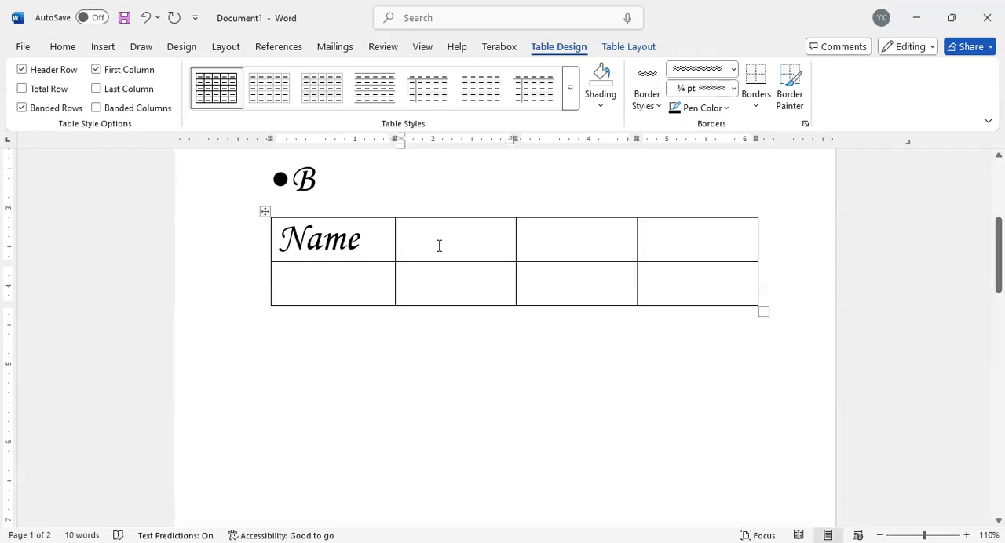
{"action": "type", "text": "Roll"}
{"action": "key", "text": "Tab"}
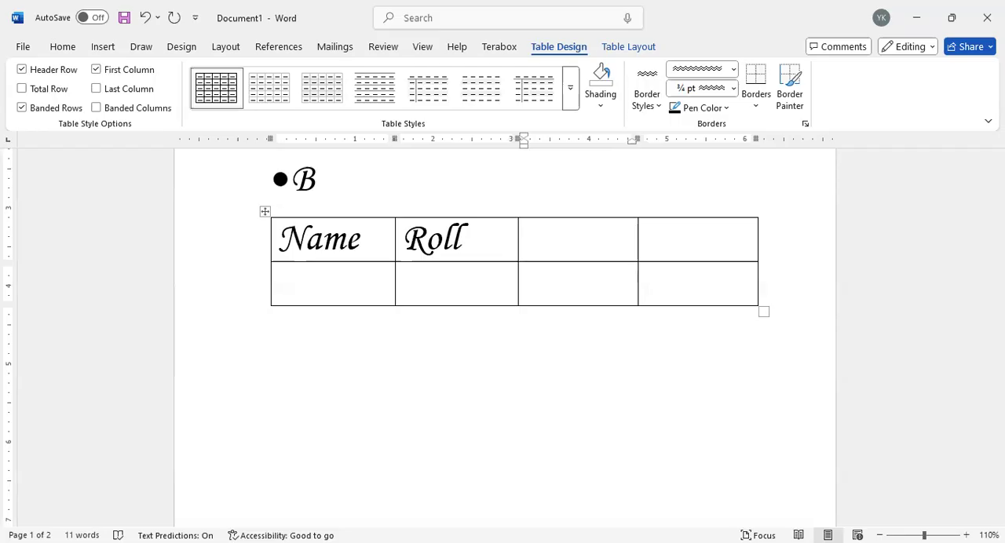
{"action": "type", "text": "Year"}
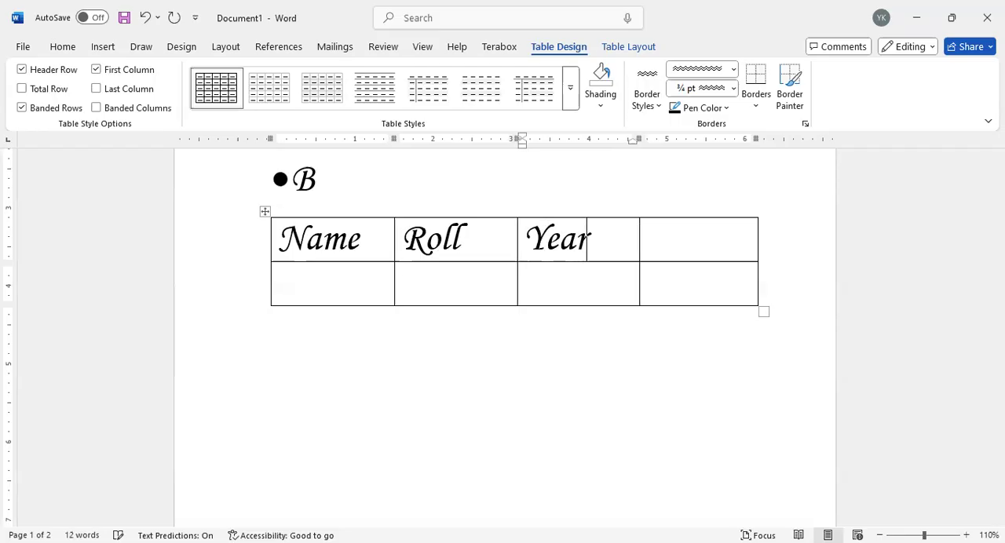
{"action": "key", "text": "Tab"}
{"action": "type", "text": "Result"}
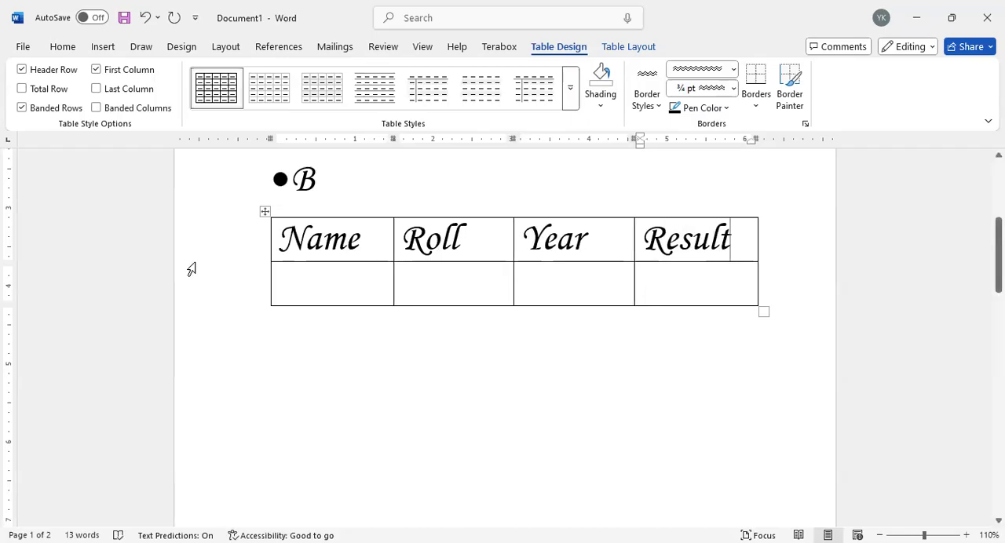
Step: Fill the table's second row with A, 01, 2025 and A+, and return the cursor to the Name cell
{"action": "left_click", "coordinate": [290, 281]}
{"action": "type", "text": "A"}
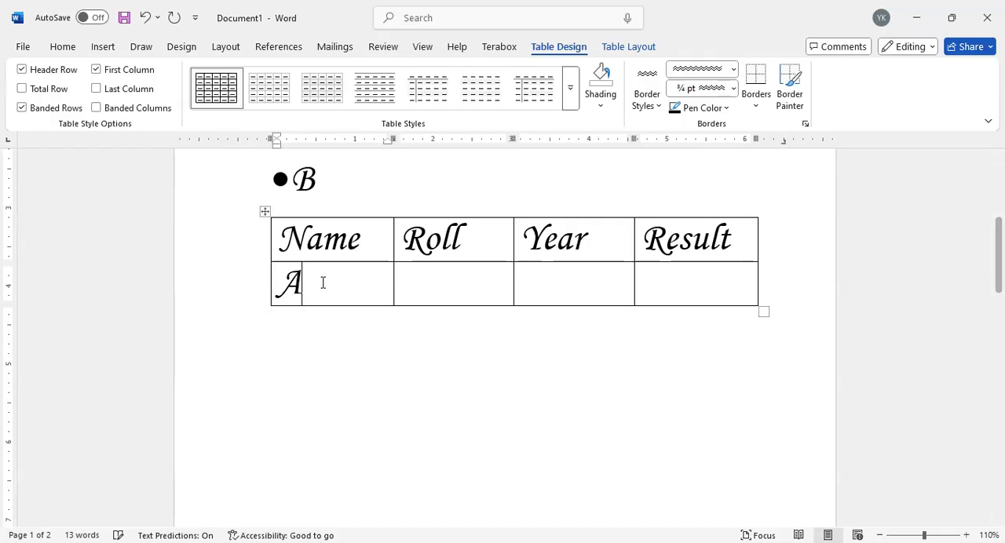
{"action": "left_click", "coordinate": [453, 293]}
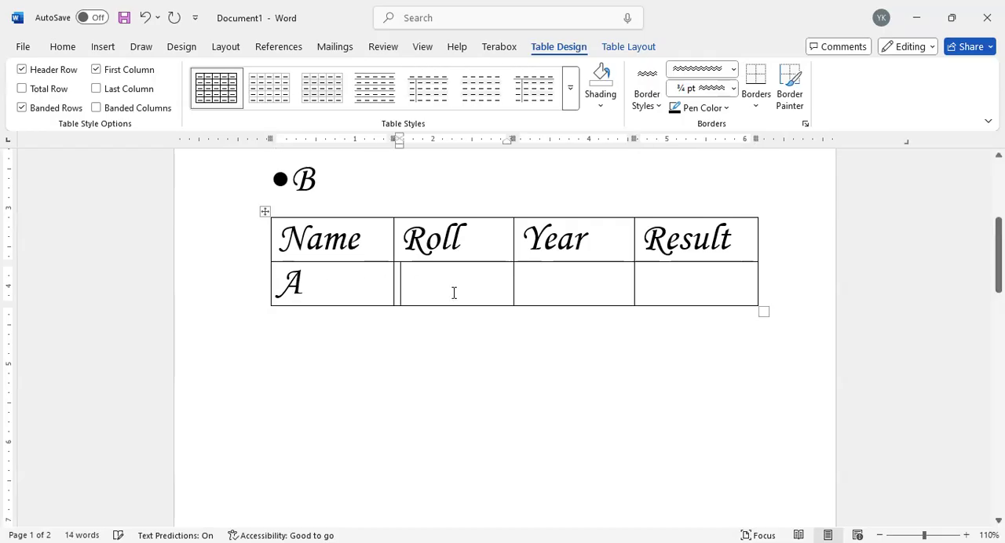
{"action": "type", "text": "01"}
{"action": "left_click", "coordinate": [546, 284]}
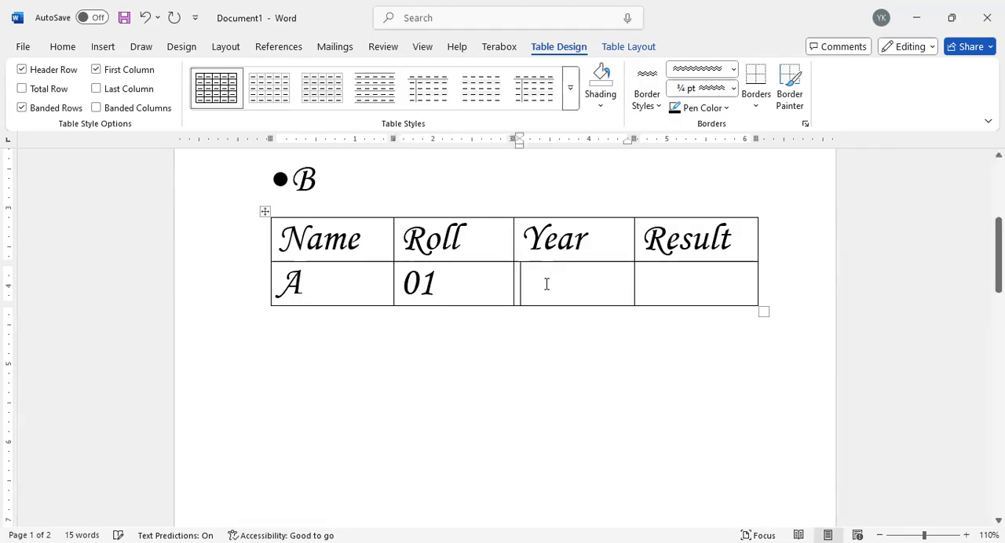
{"action": "type", "text": "2025"}
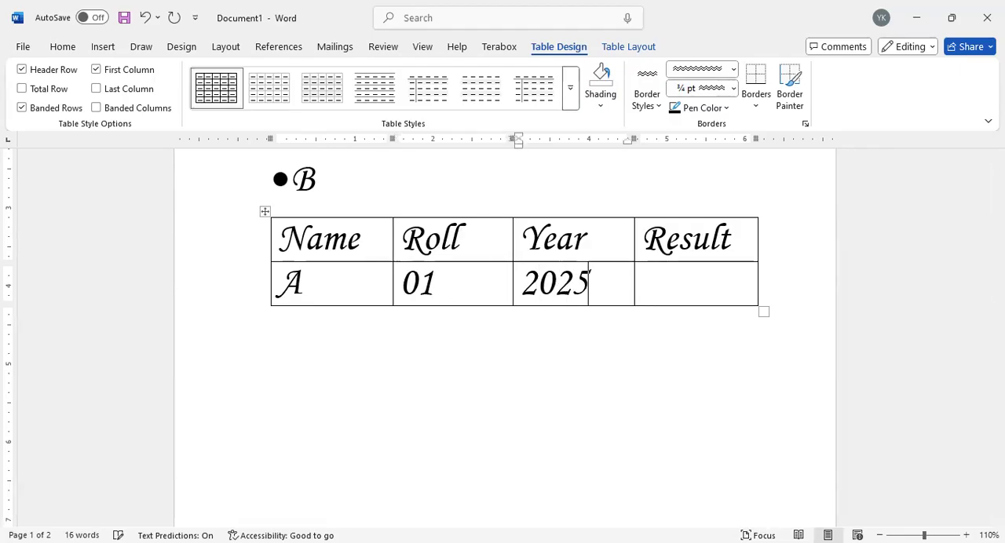
{"action": "left_click", "coordinate": [665, 273]}
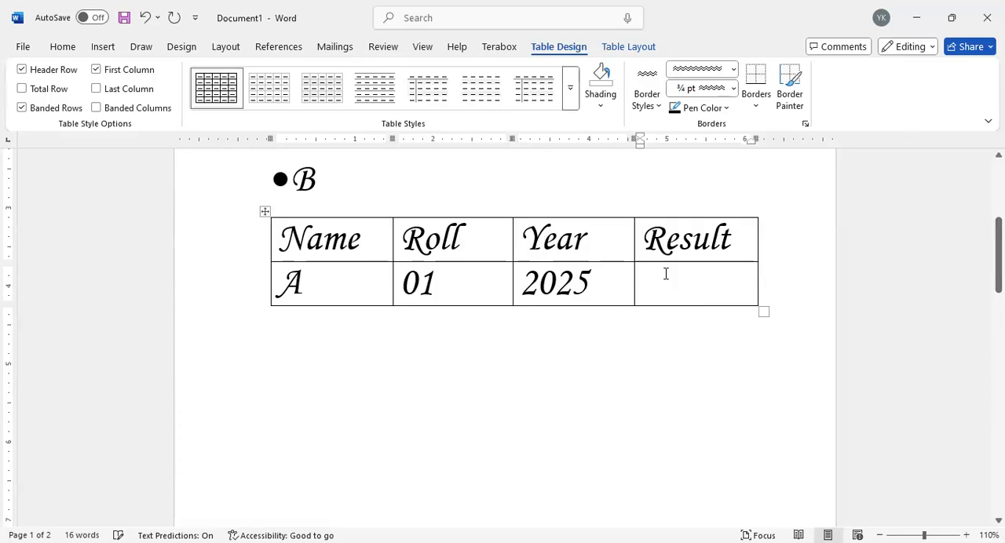
{"action": "type", "text": "A+"}
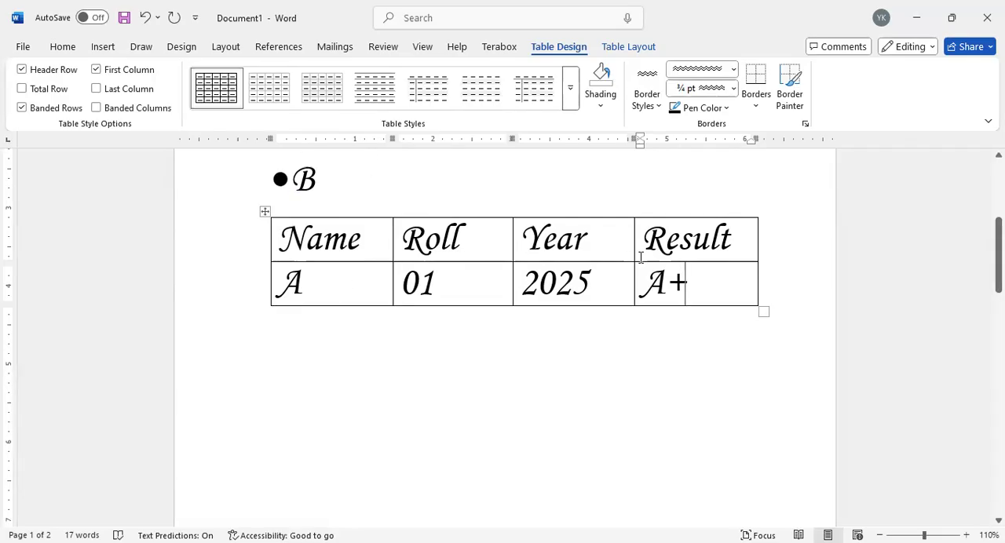
{"action": "left_click", "coordinate": [369, 239]}
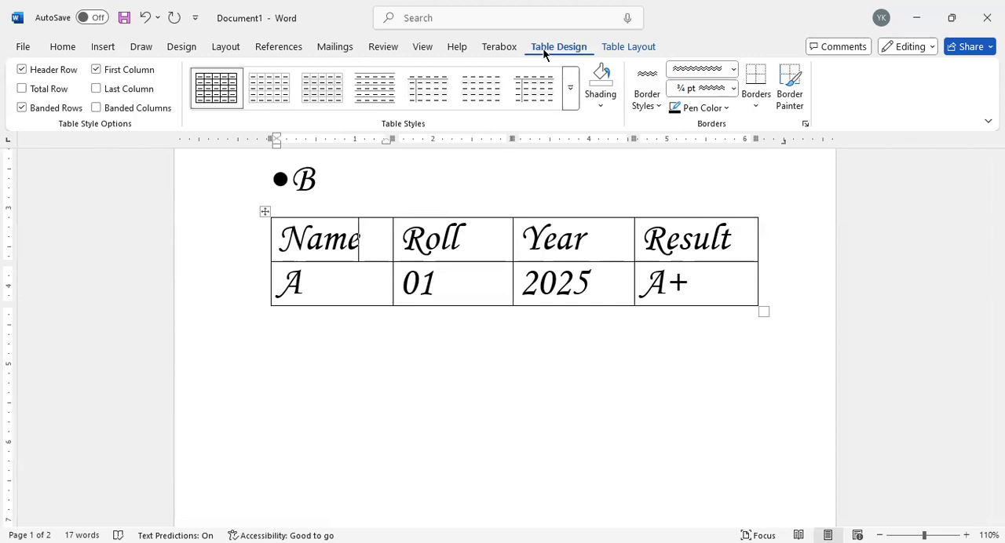
Step: Insert an empty column right of the Name column and two empty rows below the row for A
{"action": "left_click", "coordinate": [629, 46]}
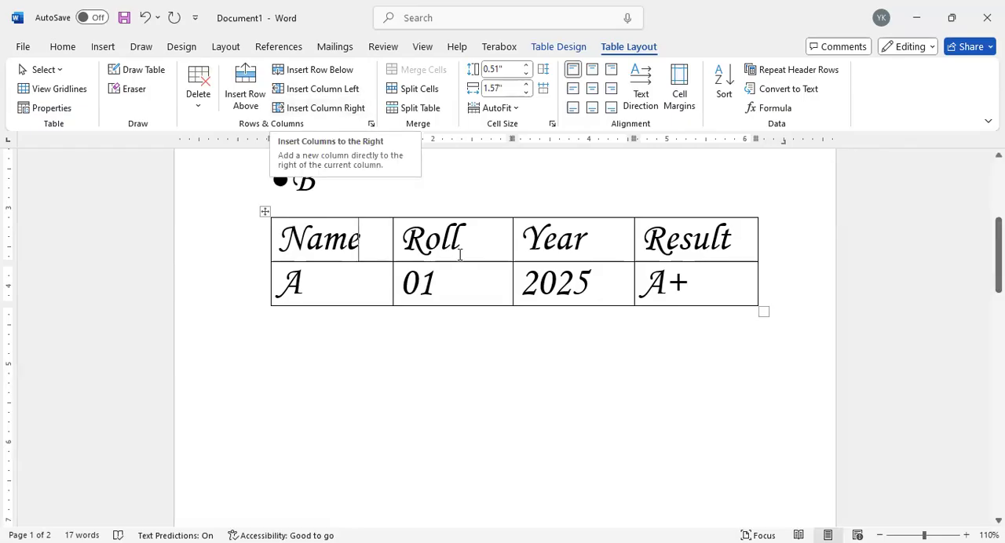
{"action": "left_click", "coordinate": [314, 108]}
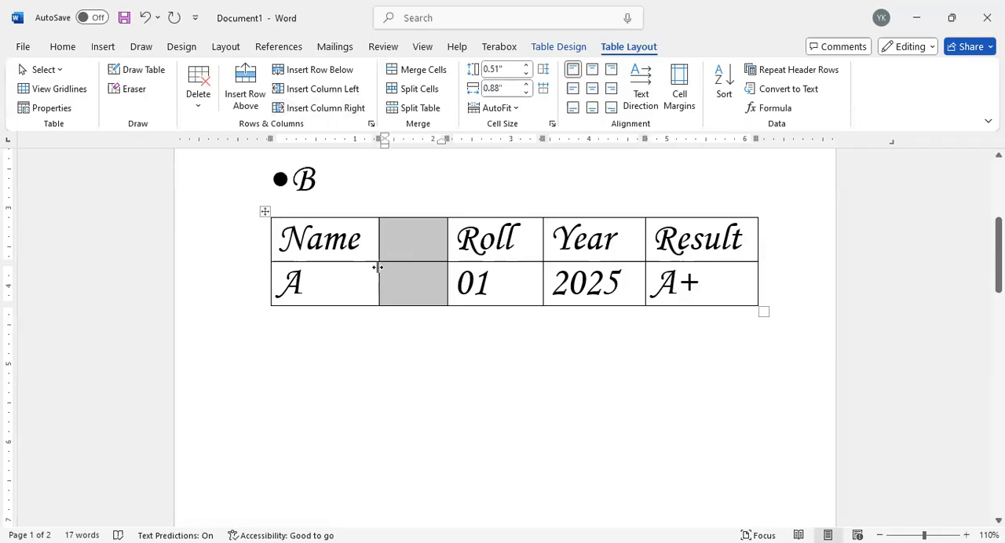
{"action": "left_click", "coordinate": [354, 286]}
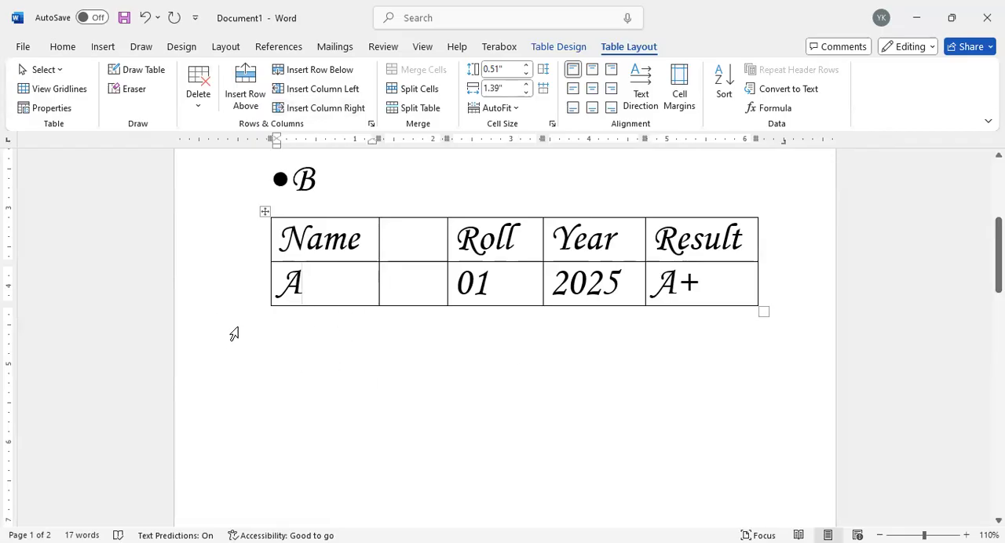
{"action": "left_click", "coordinate": [311, 71]}
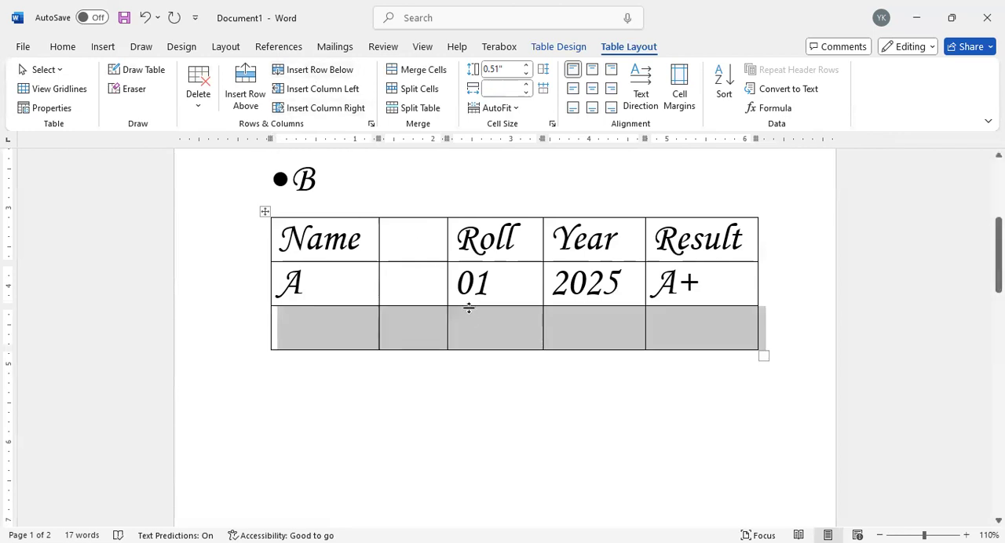
{"action": "left_click", "coordinate": [311, 71]}
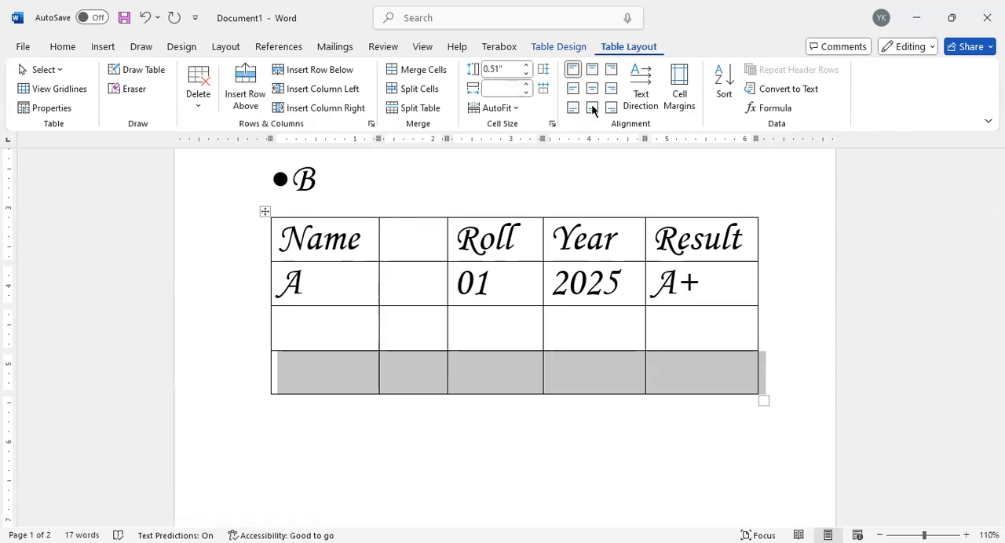
{"action": "left_click", "coordinate": [369, 243]}
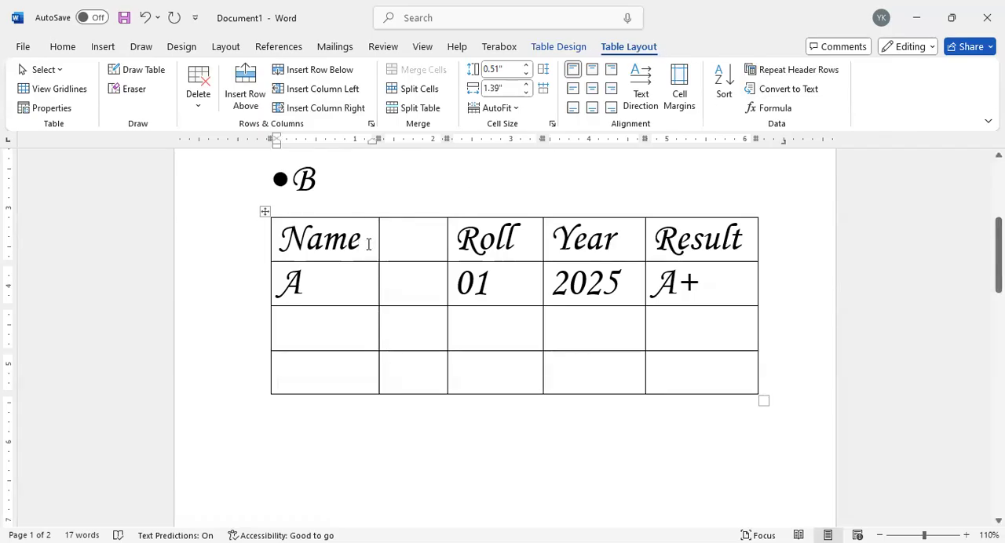
{"action": "right_click", "coordinate": [368, 243]}
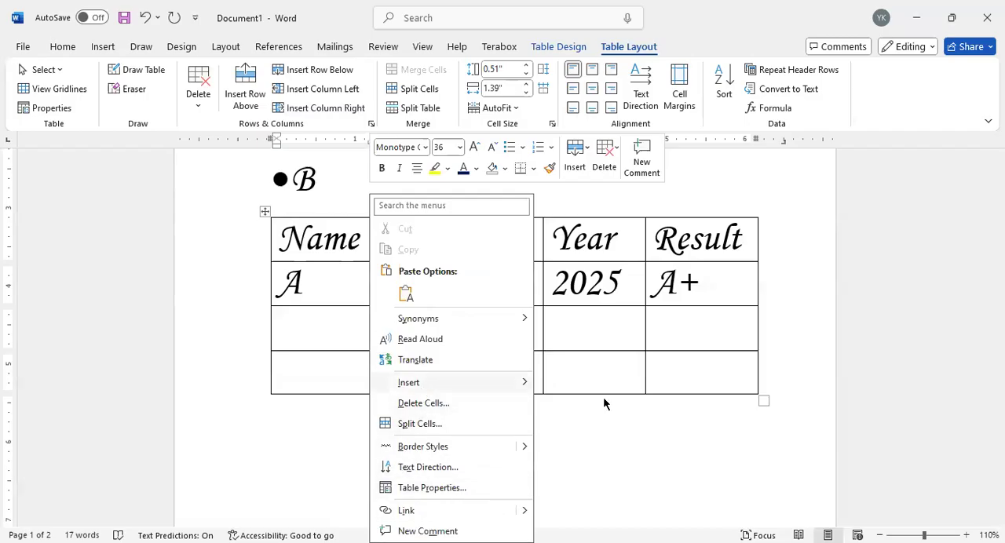
{"action": "mouse_move", "coordinate": [471, 382]}
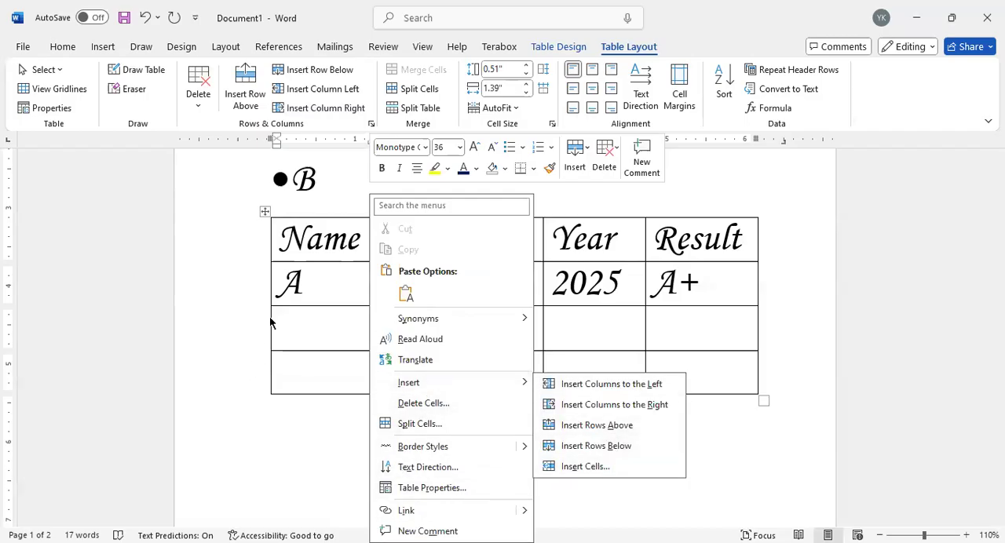
{"action": "left_click", "coordinate": [327, 281]}
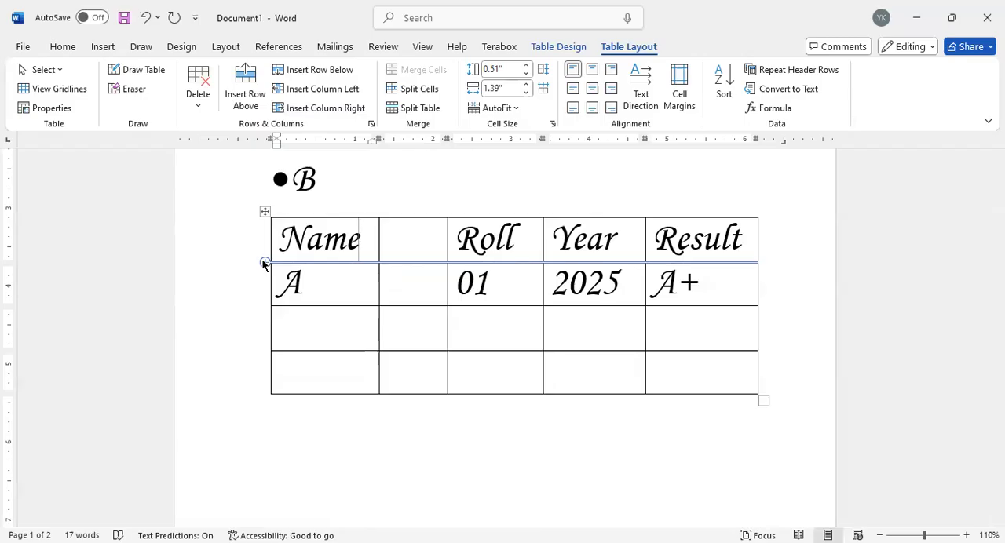
Step: Enter b and c in the Name column's two empty rows and give the empty column the heading id
{"action": "left_click", "coordinate": [697, 318]}
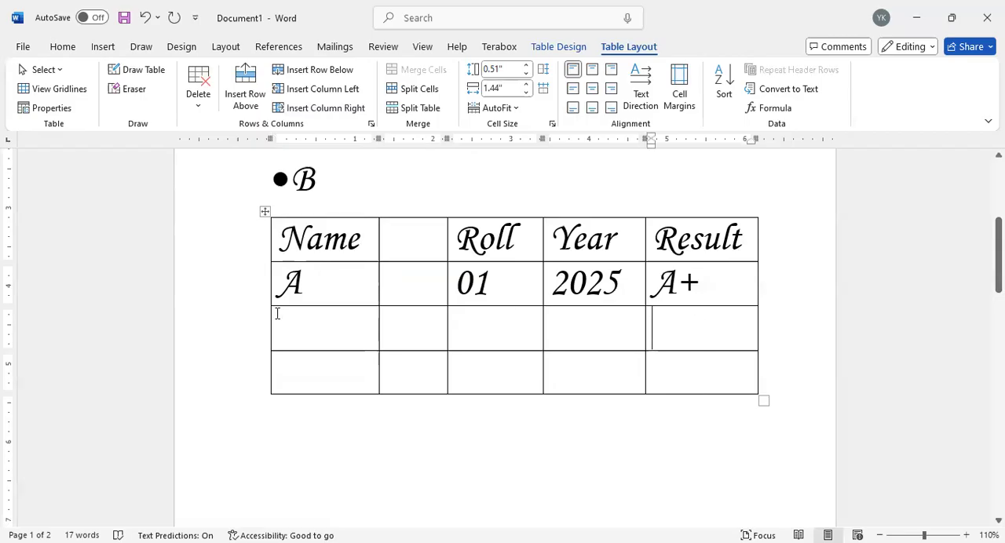
{"action": "left_click", "coordinate": [303, 322]}
{"action": "type", "text": "b"}
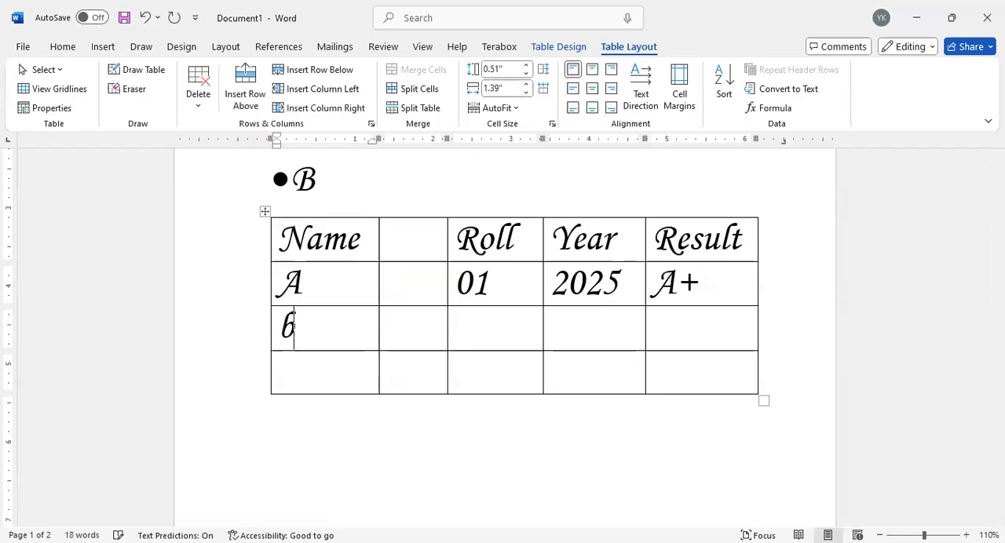
{"action": "left_click", "coordinate": [309, 355]}
{"action": "type", "text": "c"}
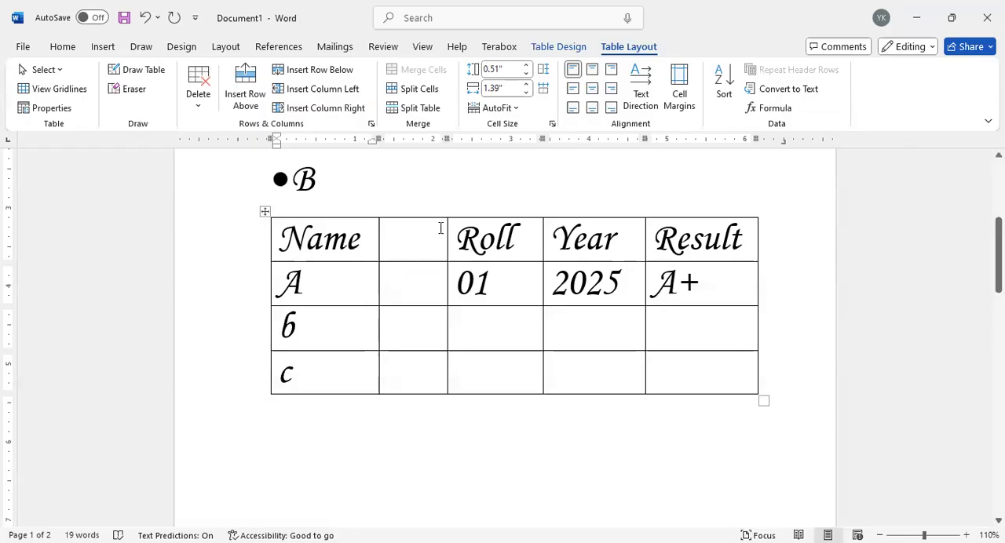
{"action": "left_click", "coordinate": [411, 249]}
{"action": "type", "text": "id"}
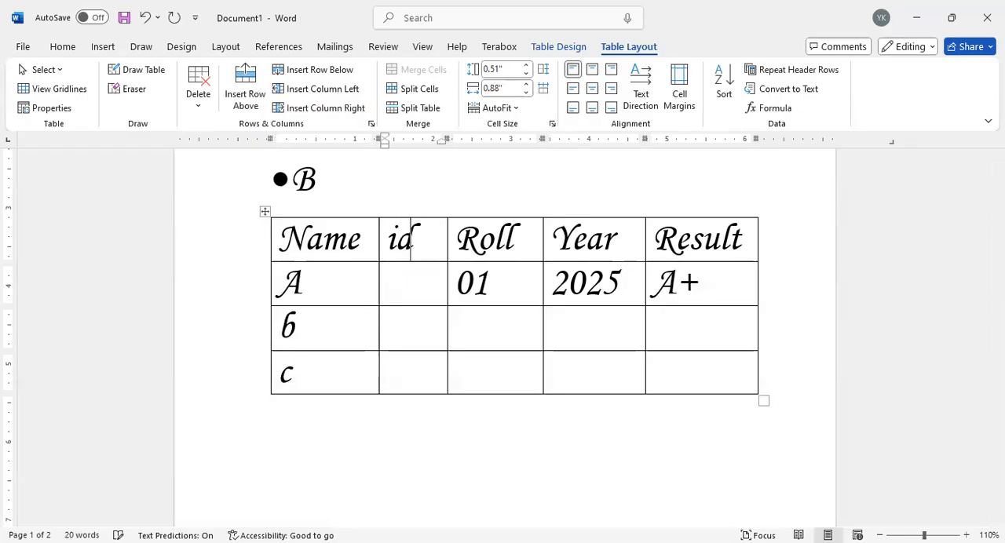
Step: Fill the Roll column with 02 for row b and 03 for row c
{"action": "left_click", "coordinate": [474, 314]}
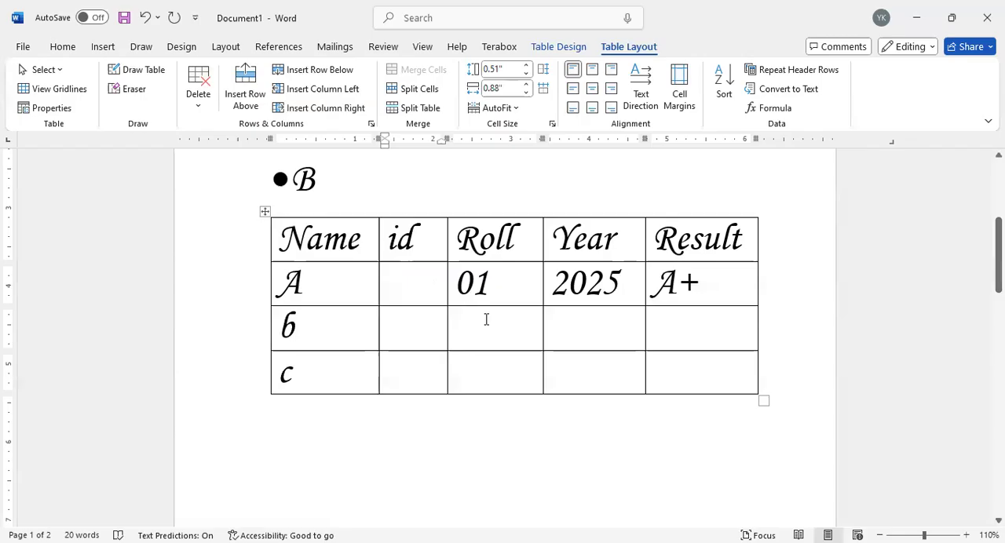
{"action": "type", "text": "02"}
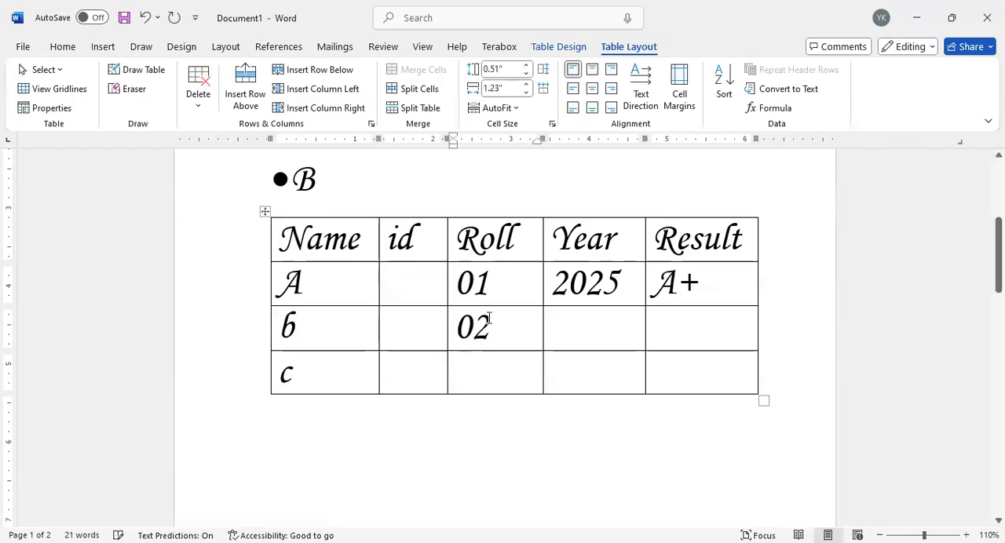
{"action": "left_click", "coordinate": [480, 367]}
{"action": "type", "text": "03"}
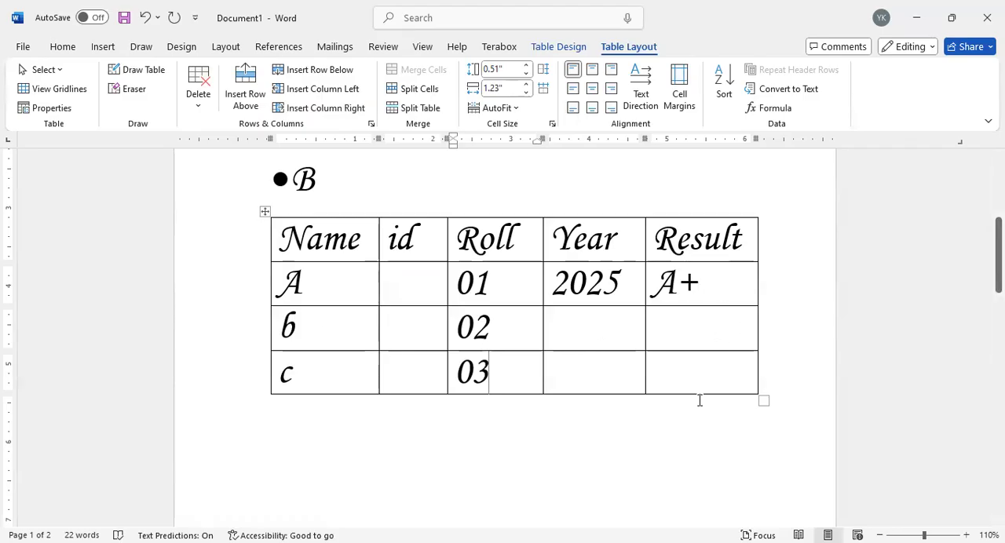
Step: Fill the Result column with A+ for row b and A for row c
{"action": "left_click", "coordinate": [696, 368]}
{"action": "left_click", "coordinate": [686, 323]}
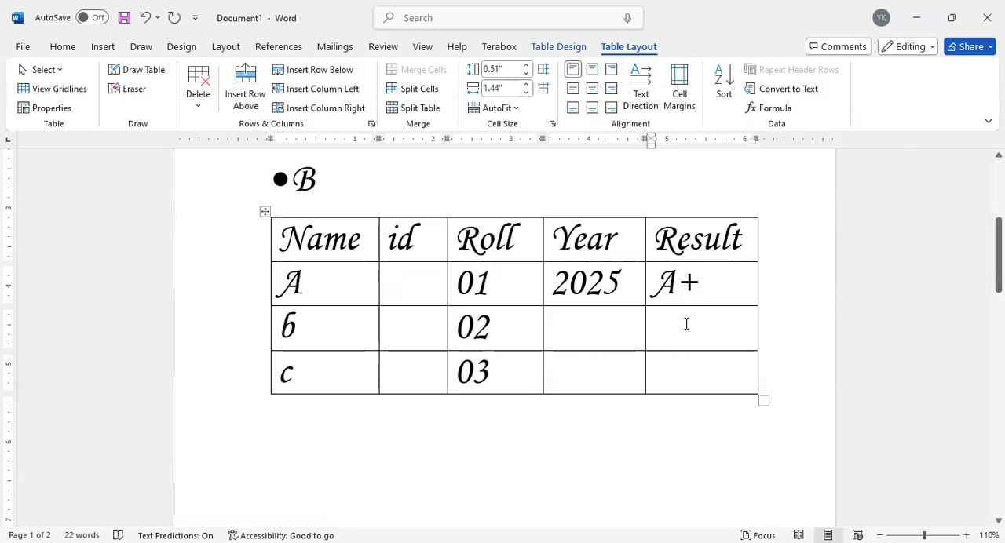
{"action": "type", "text": "A+"}
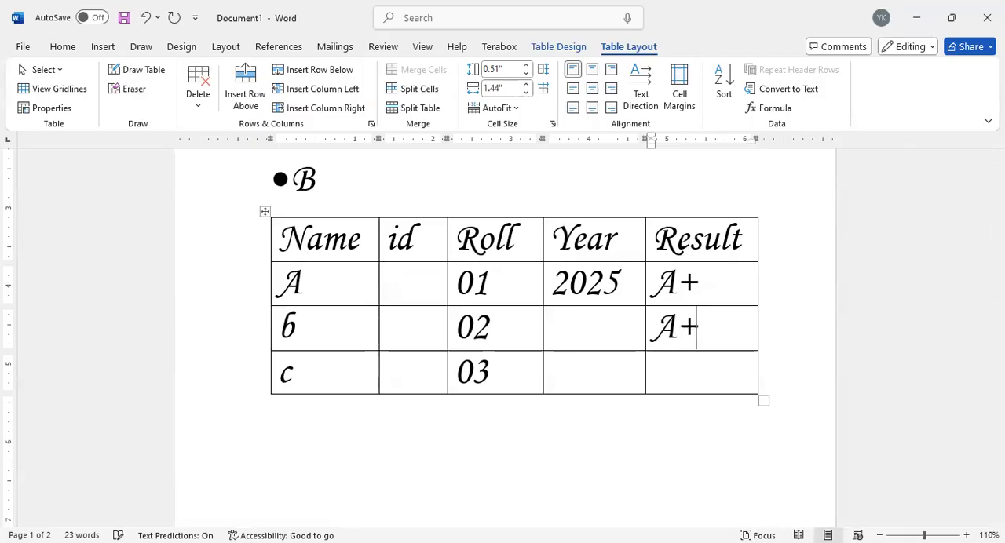
{"action": "left_click", "coordinate": [694, 357]}
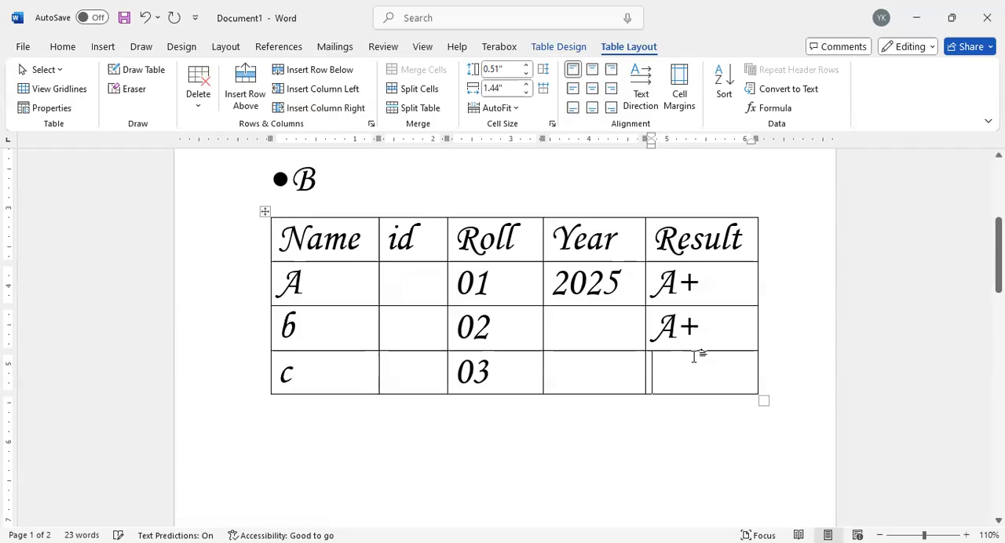
{"action": "type", "text": "A"}
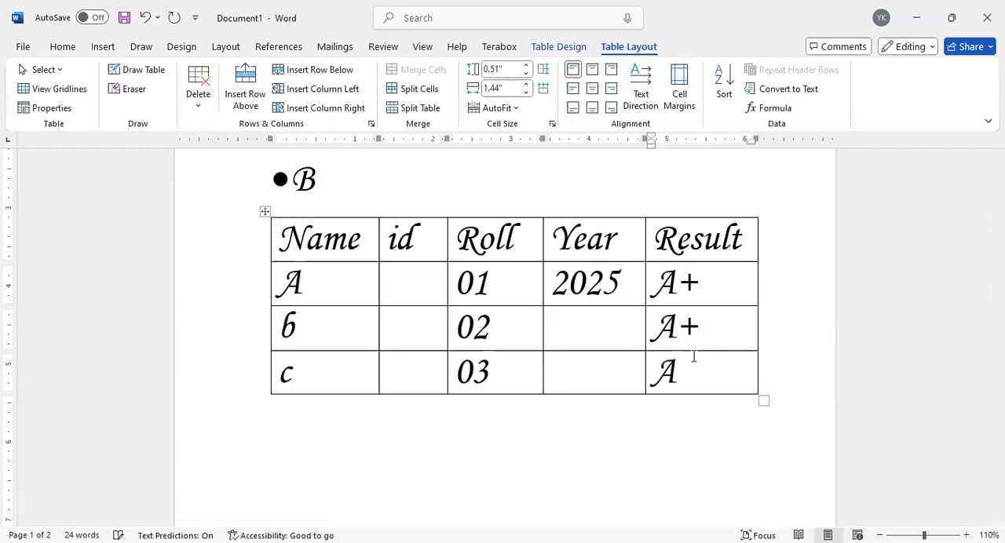
Step: Merge the 2025 cell with the two empty cells below it in the Year column
{"action": "left_click", "coordinate": [588, 318]}
{"action": "left_click", "coordinate": [590, 367]}
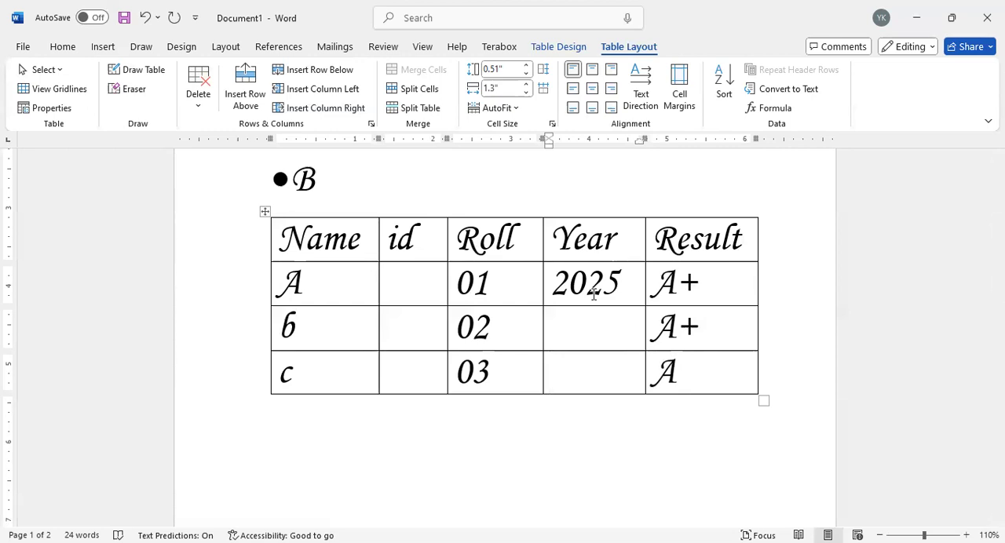
{"action": "left_click", "coordinate": [596, 338]}
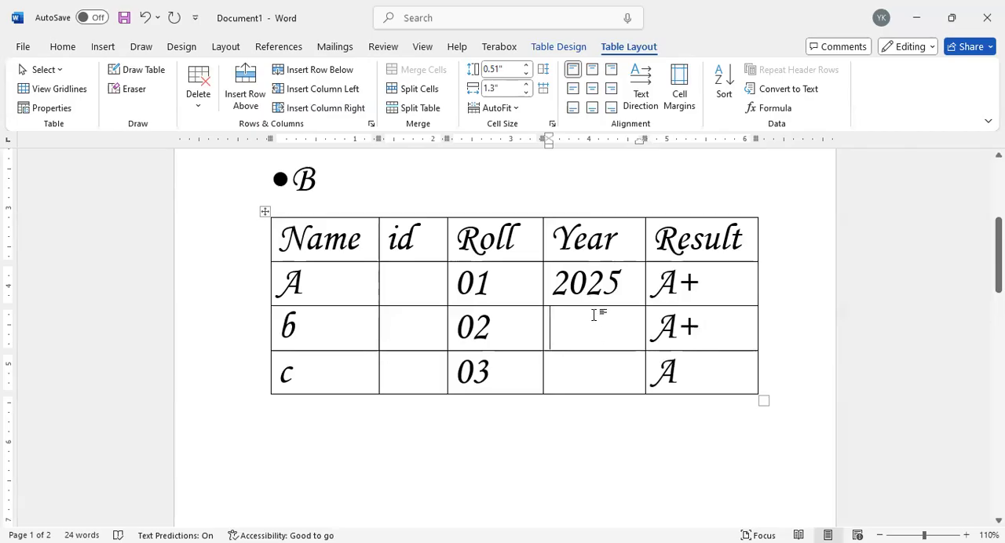
{"action": "left_click_drag", "start_coordinate": [587, 284], "coordinate": [582, 365]}
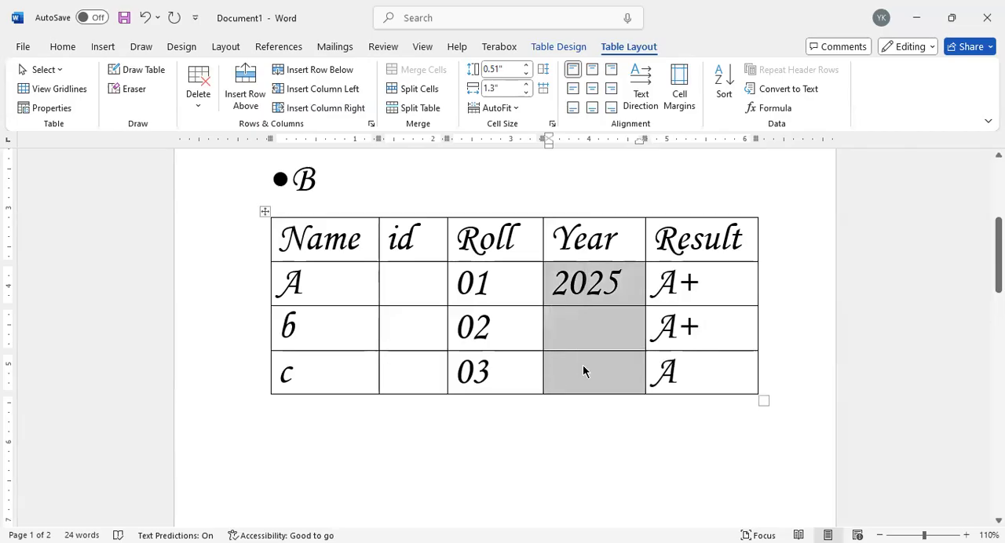
{"action": "left_click", "coordinate": [562, 326]}
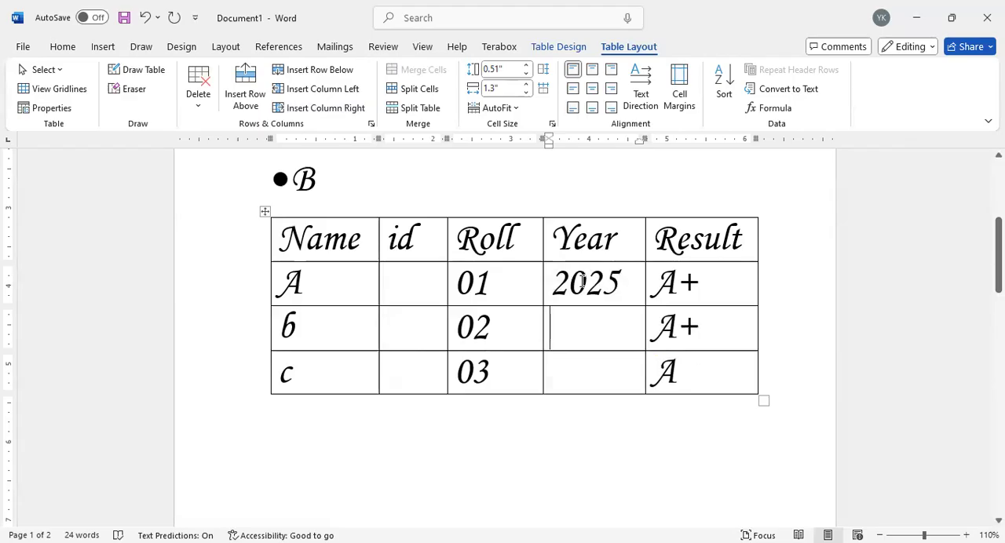
{"action": "left_click_drag", "start_coordinate": [583, 283], "coordinate": [585, 375]}
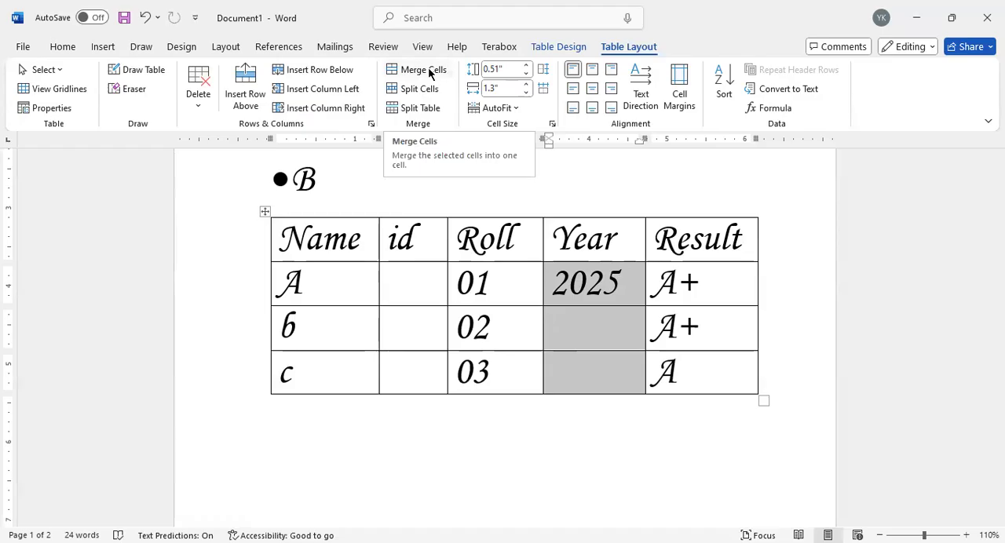
{"action": "left_click", "coordinate": [428, 72]}
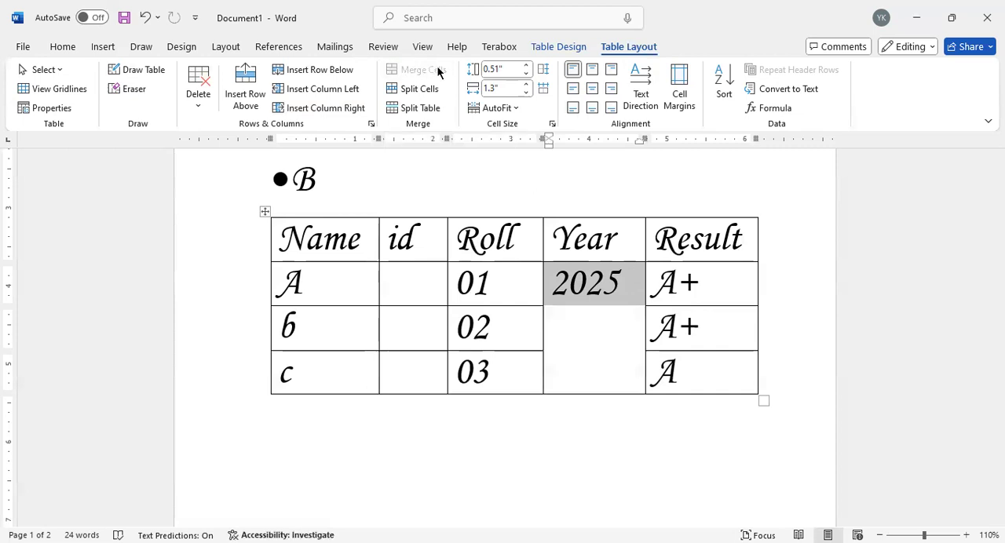
{"action": "left_click", "coordinate": [601, 346]}
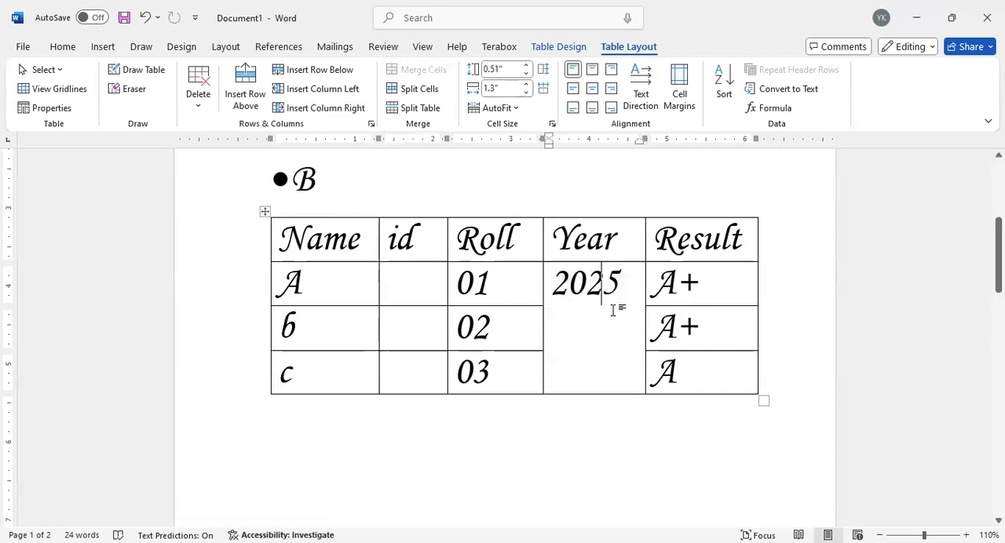
{"action": "key", "text": "Left"}
{"action": "left_click", "coordinate": [529, 342]}
{"action": "left_click", "coordinate": [587, 327]}
Step: Merge the two A+ cells in the Result column and delete the second A+ from the merged cell
{"action": "left_click_drag", "start_coordinate": [706, 271], "coordinate": [711, 320]}
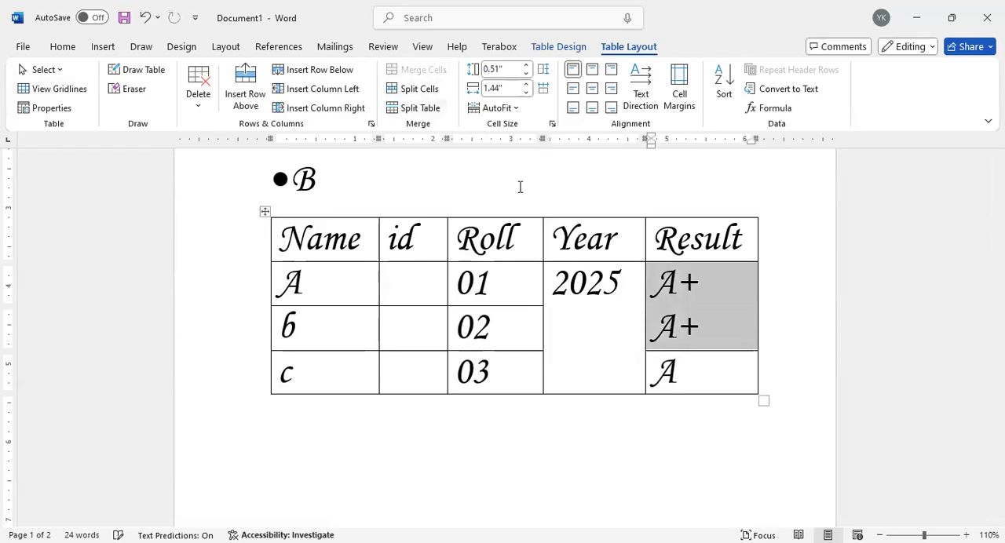
{"action": "left_click", "coordinate": [698, 325]}
{"action": "left_click_drag", "start_coordinate": [698, 326], "coordinate": [648, 333]}
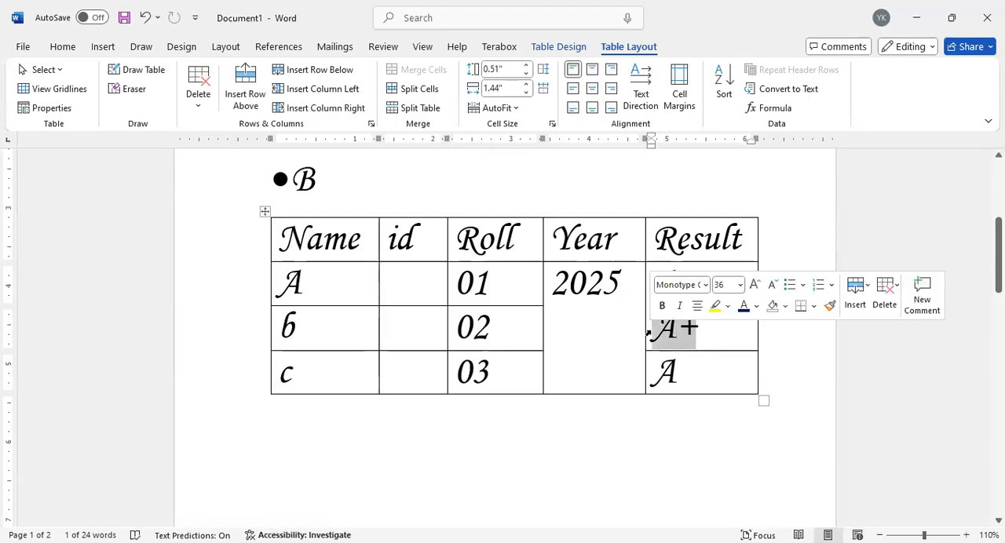
{"action": "key", "text": "BackSpace"}
{"action": "key", "text": "BackSpace"}
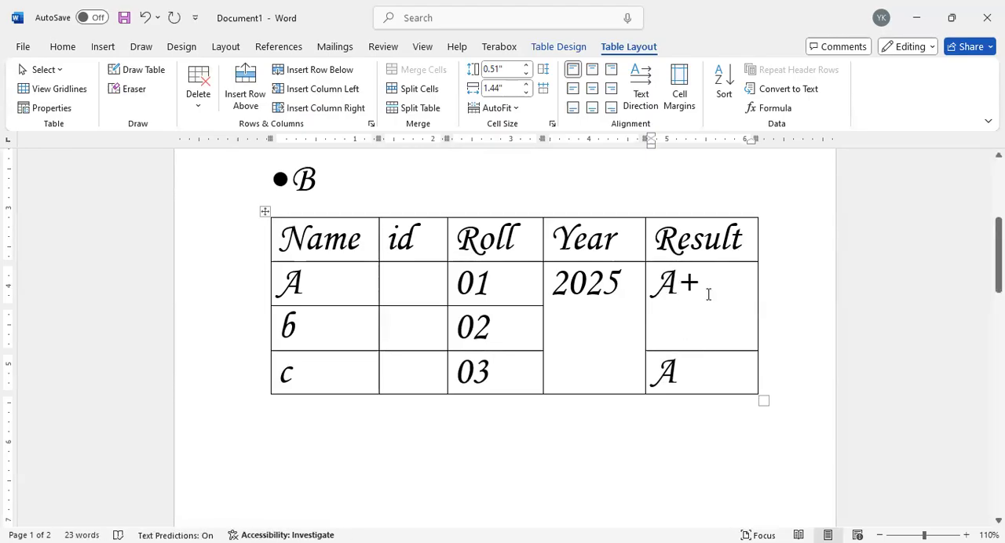
Step: Split the merged 2025 cell into six columns and three rows and go through the resulting cells
{"action": "left_click", "coordinate": [601, 287]}
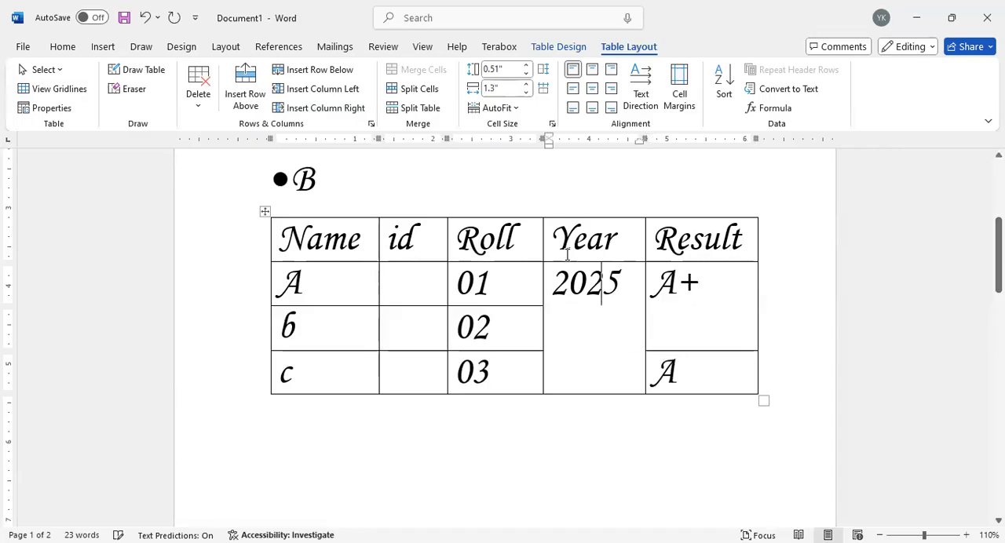
{"action": "left_click", "coordinate": [581, 333]}
{"action": "left_click", "coordinate": [414, 88]}
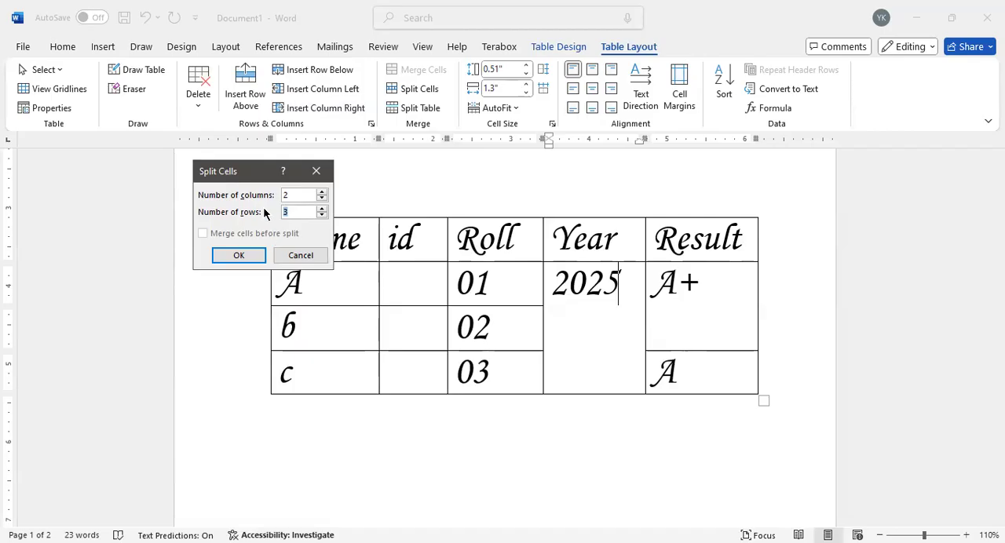
{"action": "left_click", "coordinate": [322, 192]}
{"action": "type", "text": "6"}
{"action": "left_click", "coordinate": [248, 256]}
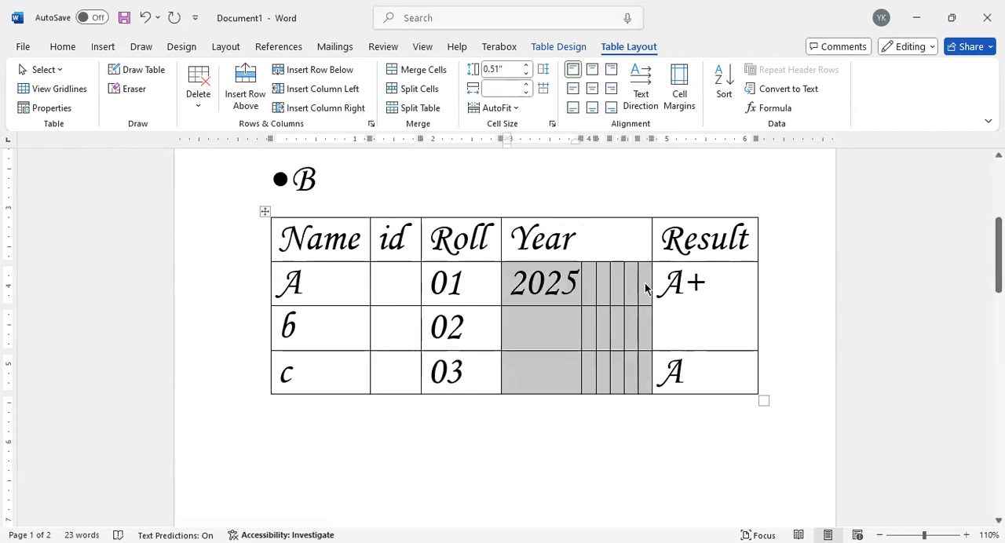
{"action": "left_click", "coordinate": [608, 288]}
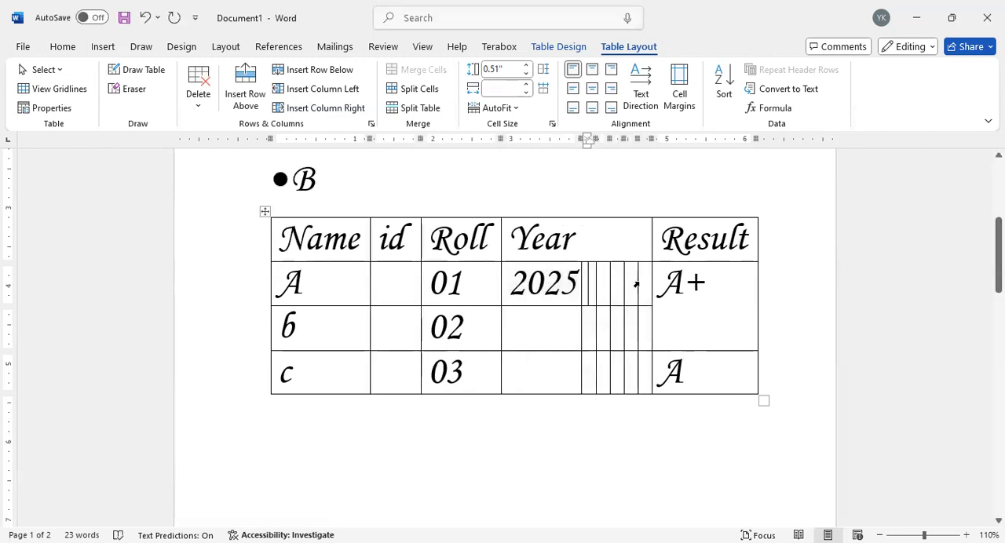
{"action": "left_click", "coordinate": [636, 284]}
{"action": "left_click", "coordinate": [631, 327]}
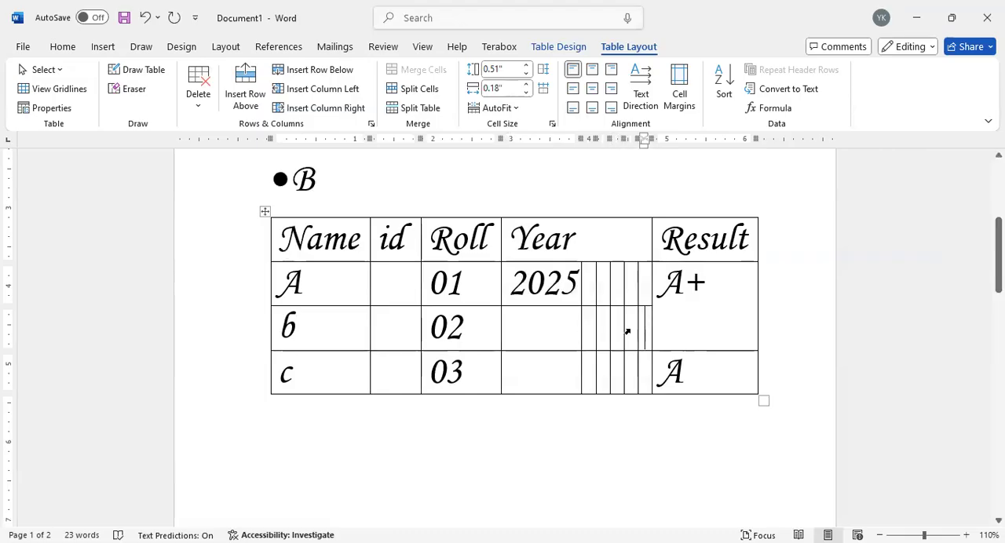
{"action": "left_click", "coordinate": [557, 337]}
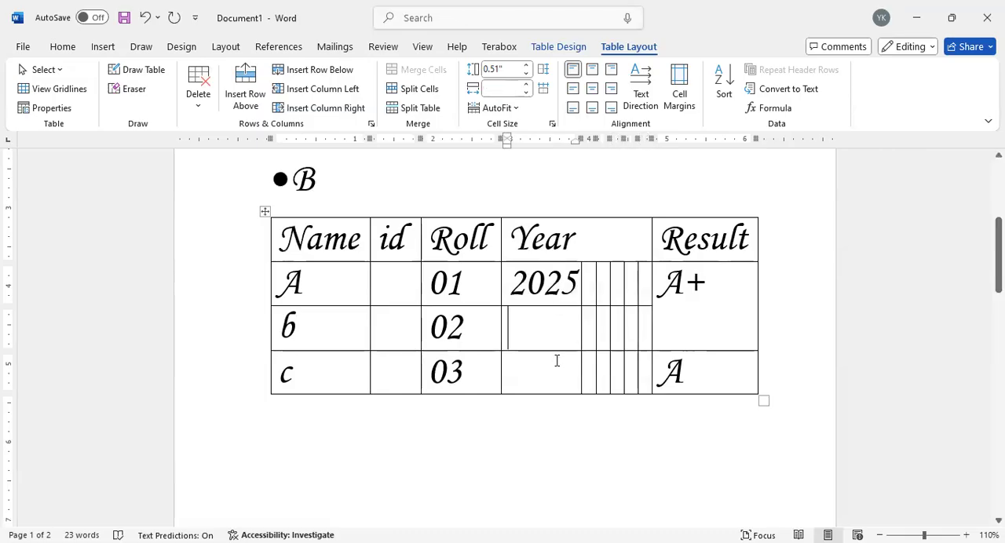
Step: Merge the split cells of the 2025 block under Year back into a single cell
{"action": "left_click_drag", "start_coordinate": [526, 283], "coordinate": [632, 364]}
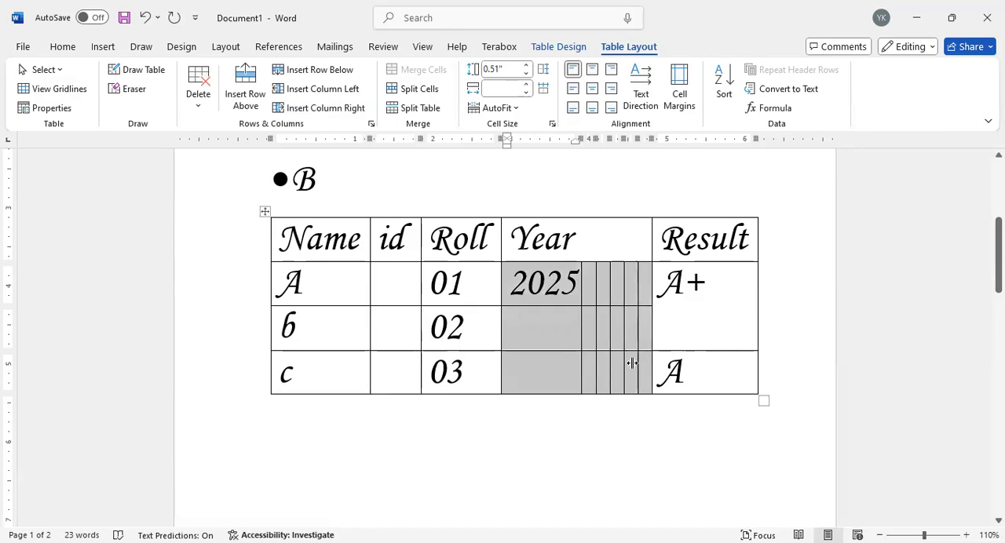
{"action": "left_click", "coordinate": [416, 70]}
{"action": "left_click", "coordinate": [599, 325]}
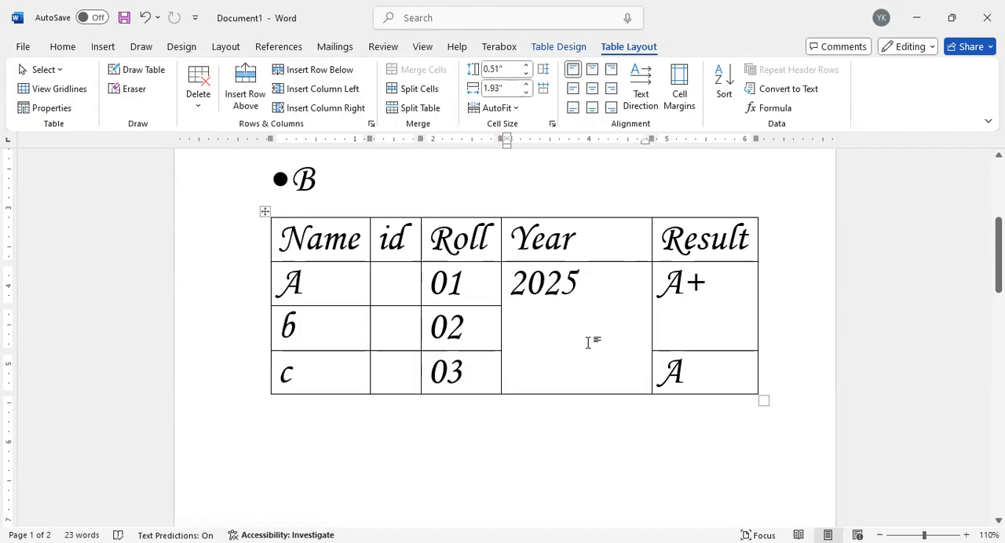
Step: Preview the available table styles on the table and try turning off its header row option
{"action": "left_click", "coordinate": [559, 46]}
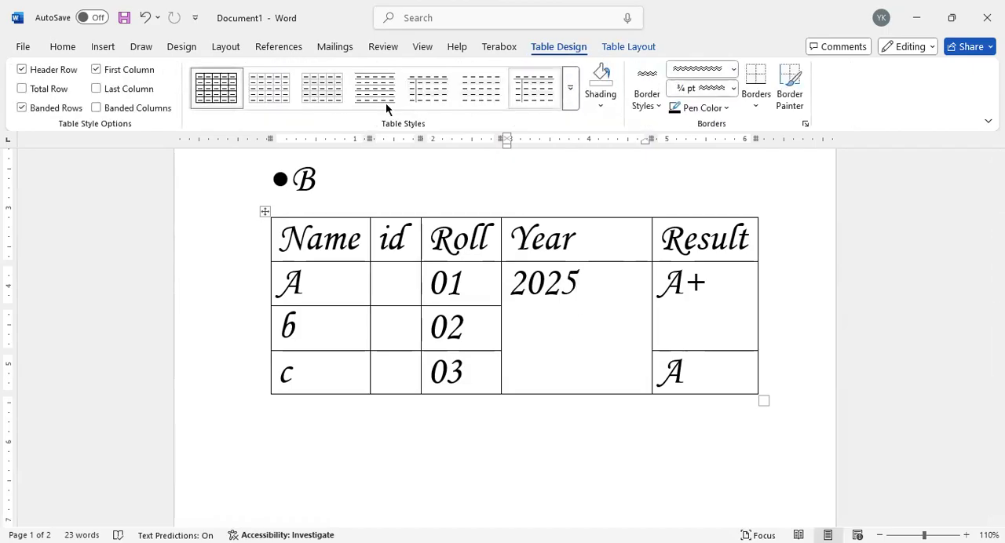
{"action": "left_click", "coordinate": [567, 100]}
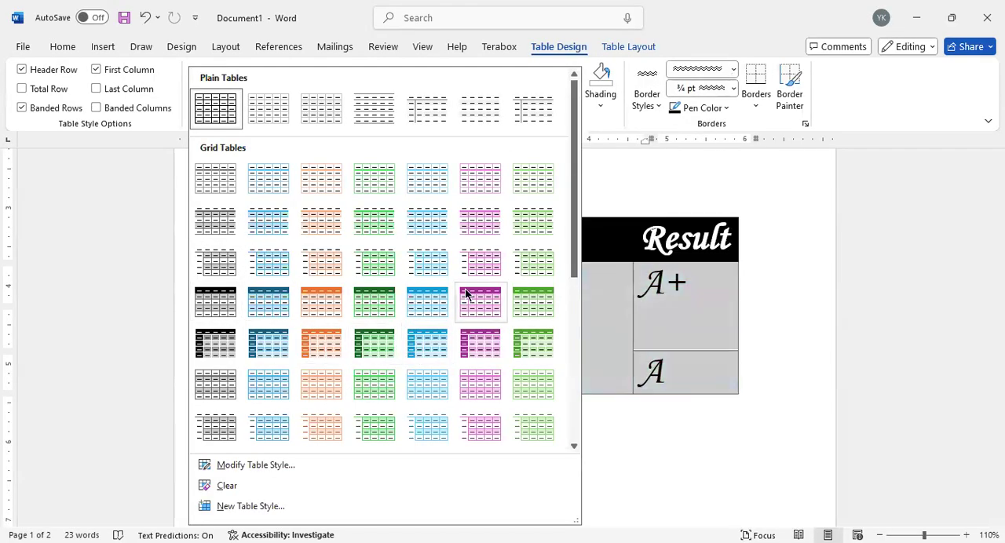
{"action": "key", "text": "Escape"}
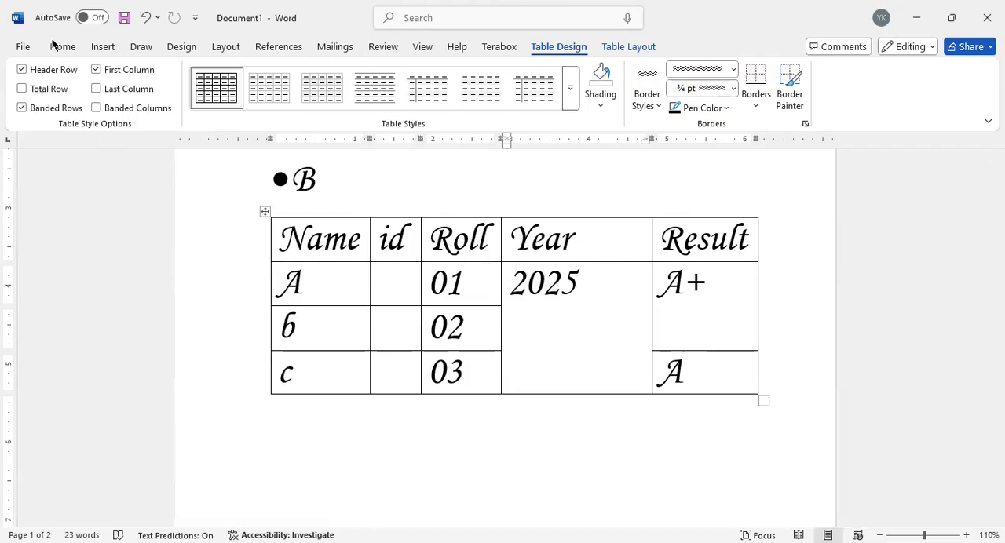
{"action": "left_click", "coordinate": [52, 69]}
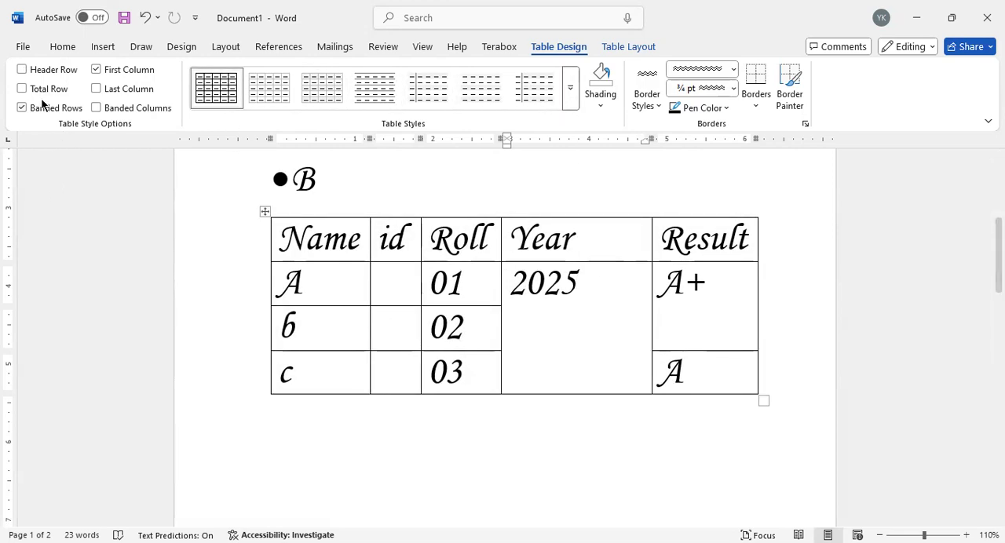
Step: Apply the purple grid style with a solid header row to the table and replace it with the dark blue variant
{"action": "left_click", "coordinate": [576, 95]}
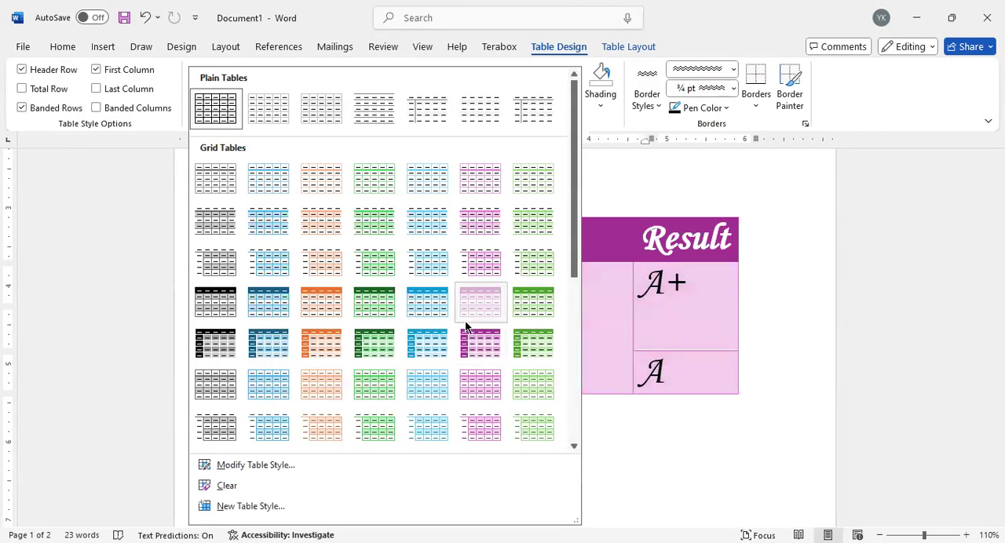
{"action": "left_click", "coordinate": [491, 362]}
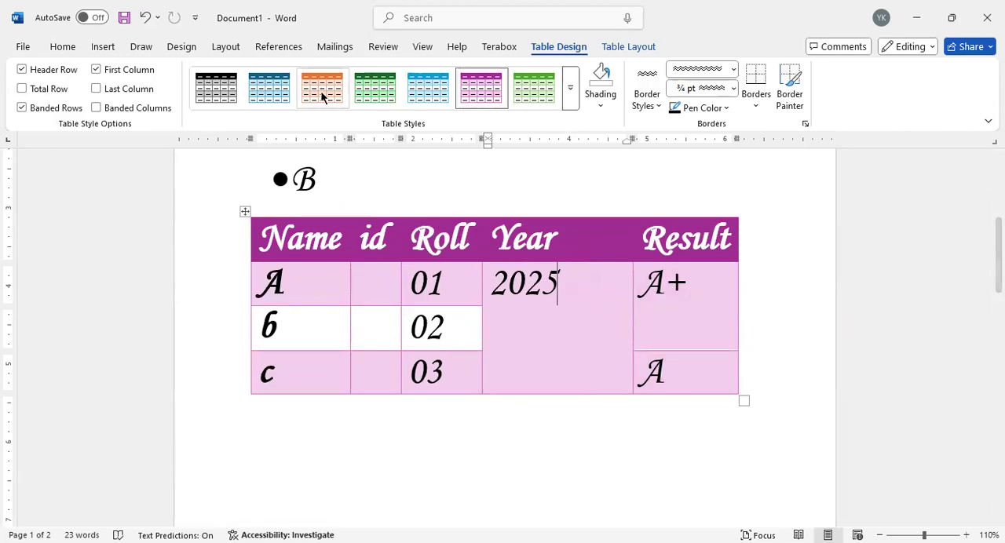
{"action": "left_click", "coordinate": [258, 90]}
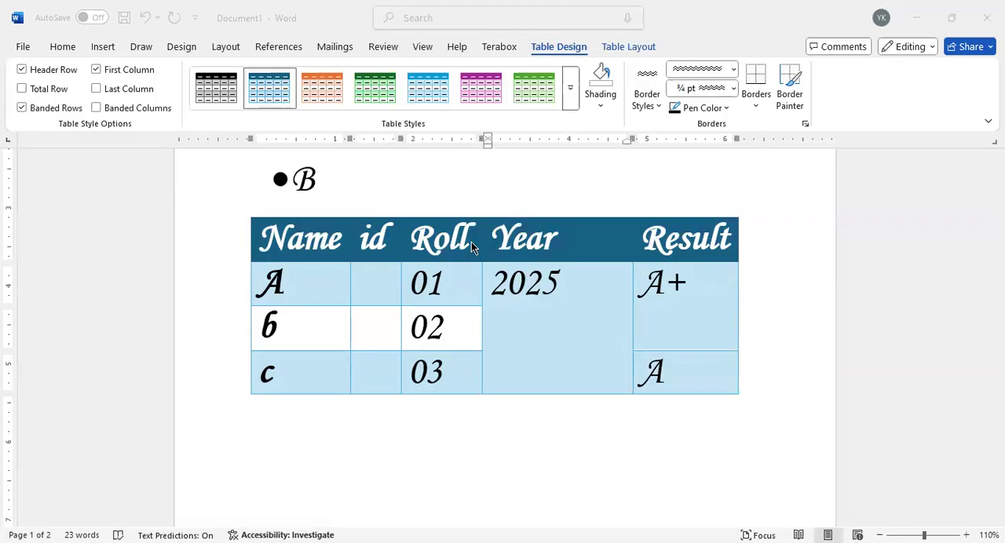
Step: Select 2025 in the merged Year cell and preview other font sizes for it
{"action": "left_click", "coordinate": [542, 317]}
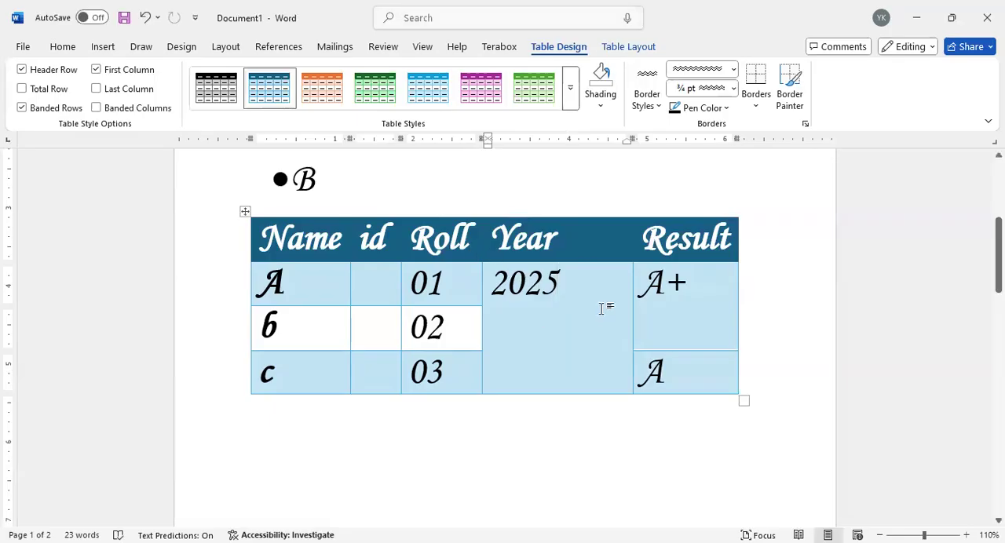
{"action": "left_click_drag", "start_coordinate": [601, 307], "coordinate": [480, 283]}
{"action": "left_click", "coordinate": [548, 302]}
{"action": "double_click", "coordinate": [540, 289]}
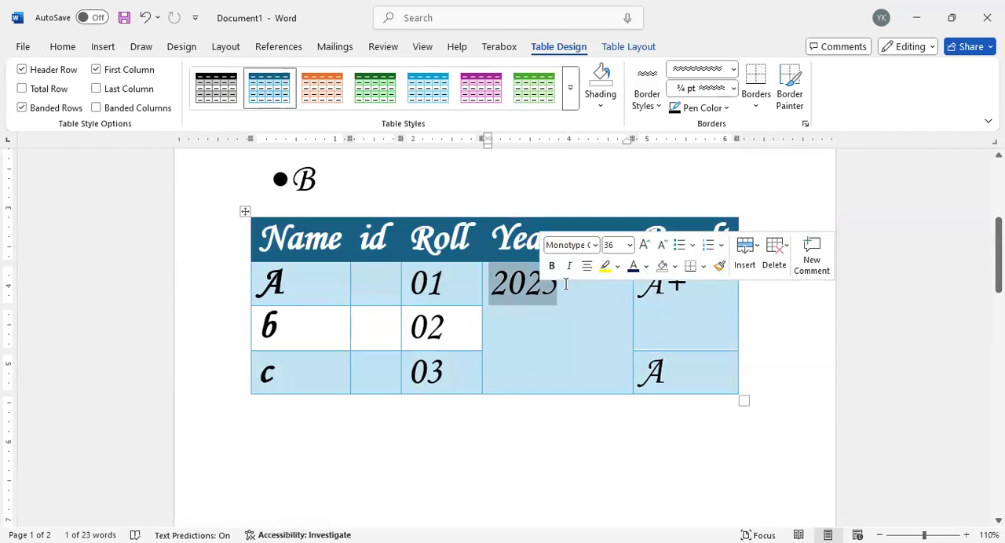
{"action": "left_click", "coordinate": [629, 246]}
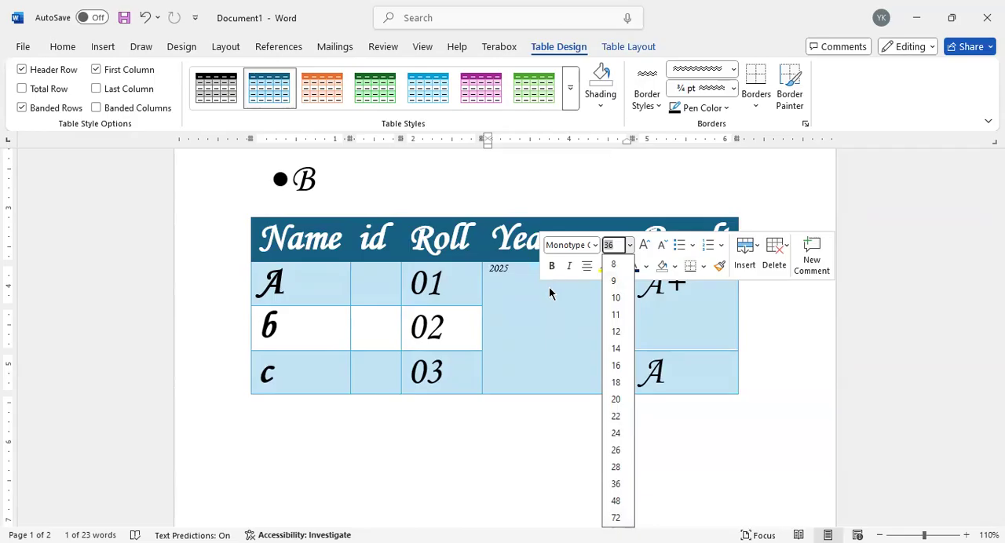
{"action": "key", "text": "Return"}
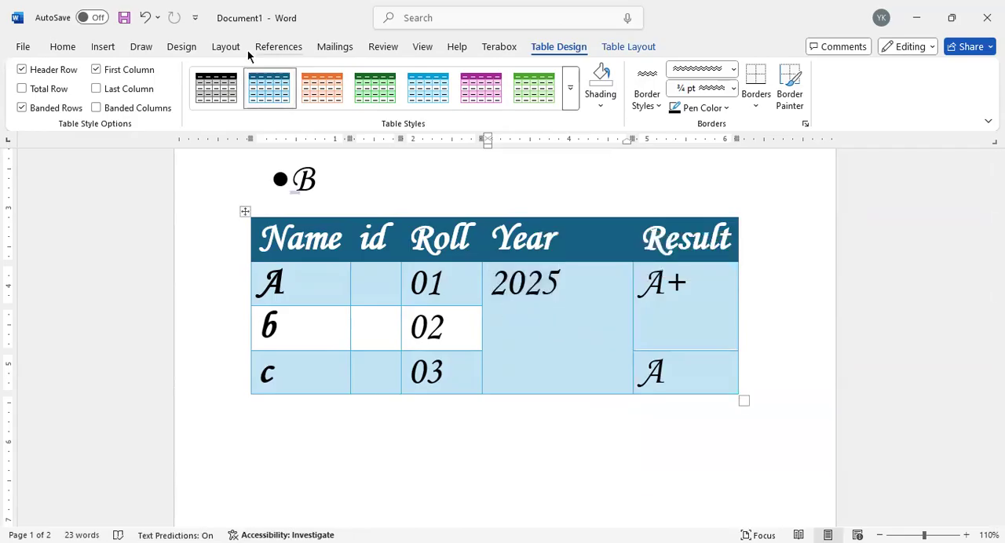
Step: Split the merged 2025 cell into one column and three rows
{"action": "left_click", "coordinate": [618, 49]}
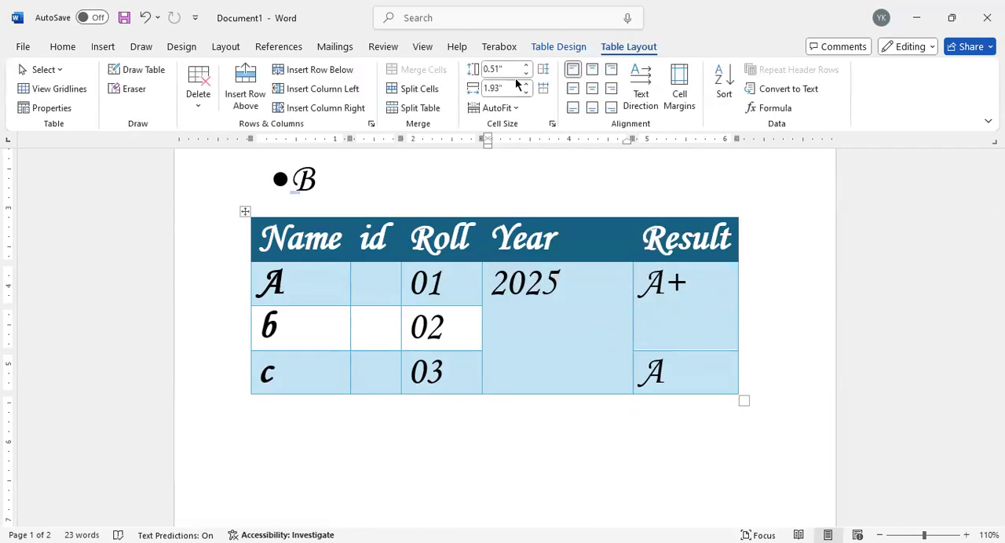
{"action": "left_click", "coordinate": [424, 88]}
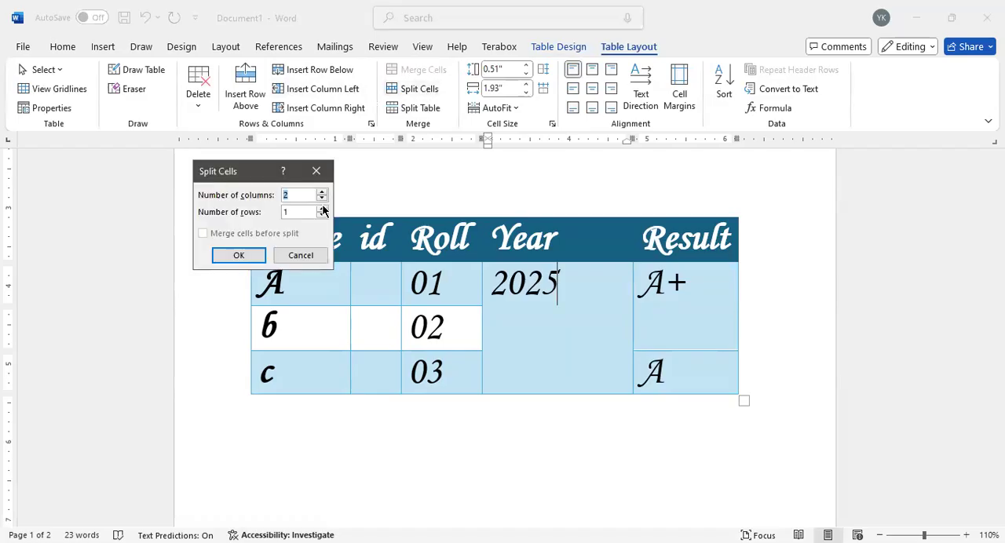
{"action": "left_click", "coordinate": [323, 209]}
{"action": "left_click", "coordinate": [322, 209]}
{"action": "left_click", "coordinate": [245, 257]}
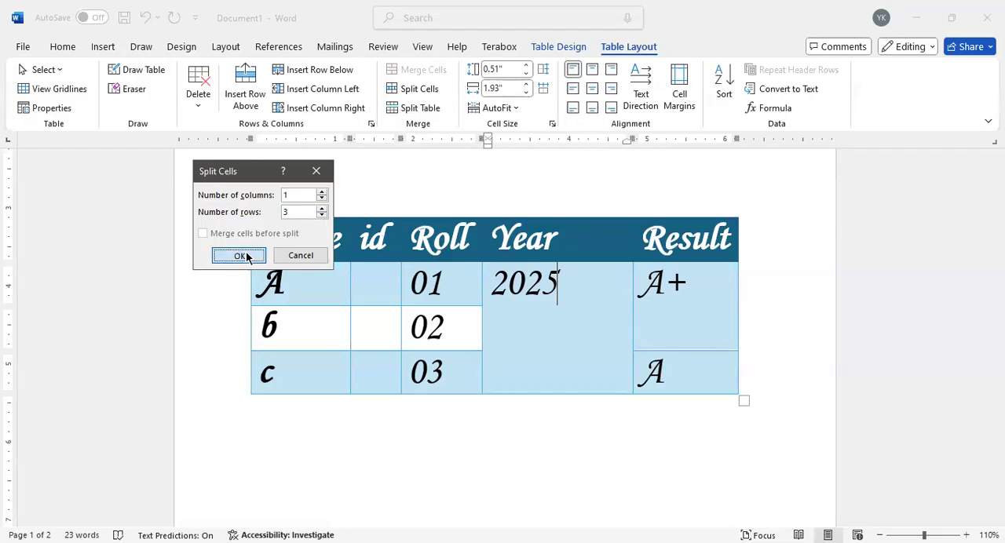
{"action": "left_click", "coordinate": [570, 327]}
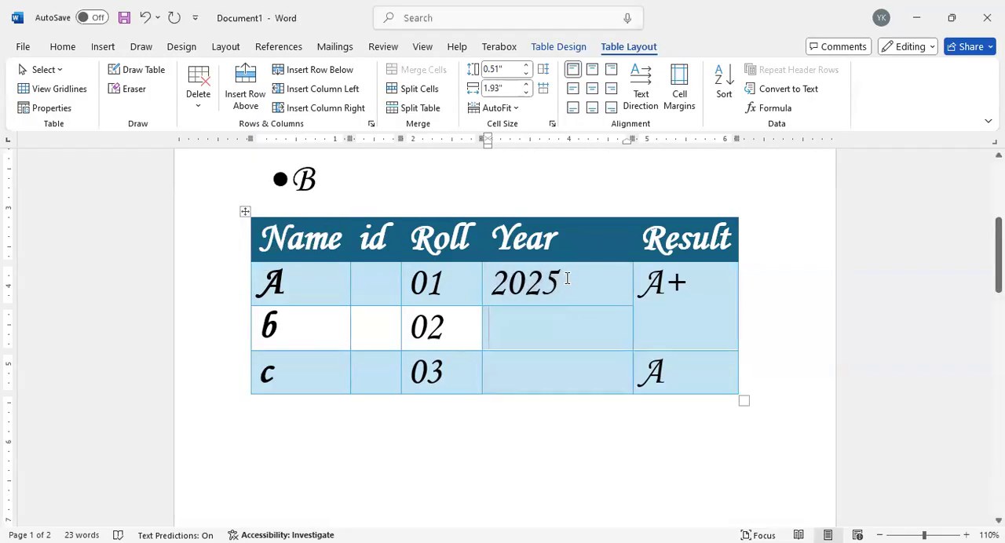
Step: Move 2025 from the first to the second cell under Year and merge the three cells again
{"action": "left_click_drag", "start_coordinate": [564, 281], "coordinate": [486, 292]}
{"action": "key", "text": "BackSpace"}
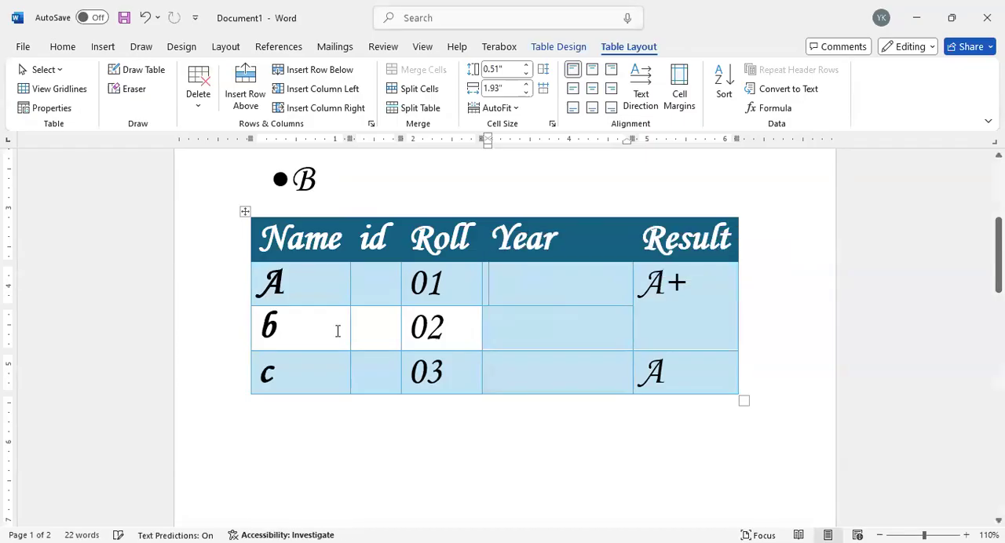
{"action": "left_click", "coordinate": [508, 332]}
{"action": "type", "text": "2025"}
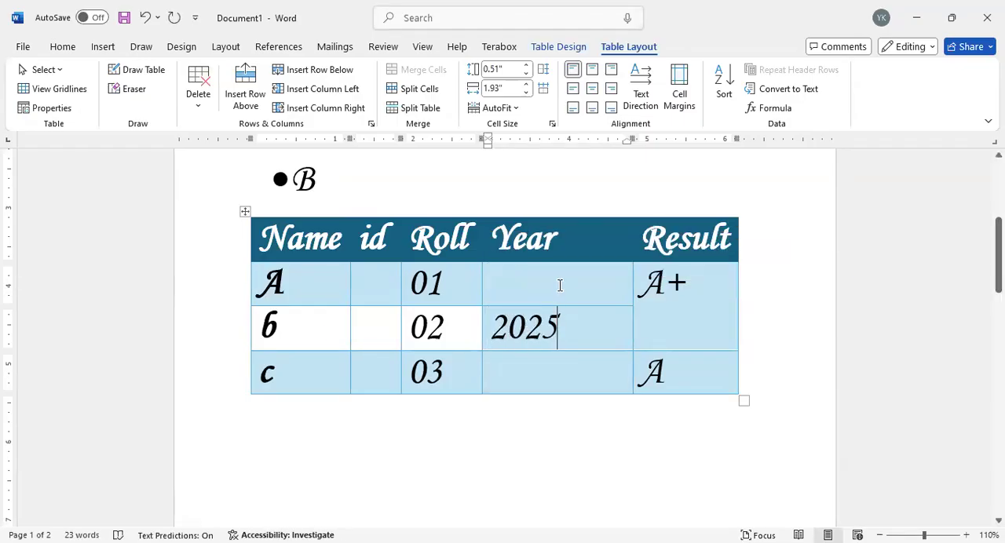
{"action": "left_click_drag", "start_coordinate": [558, 285], "coordinate": [570, 357]}
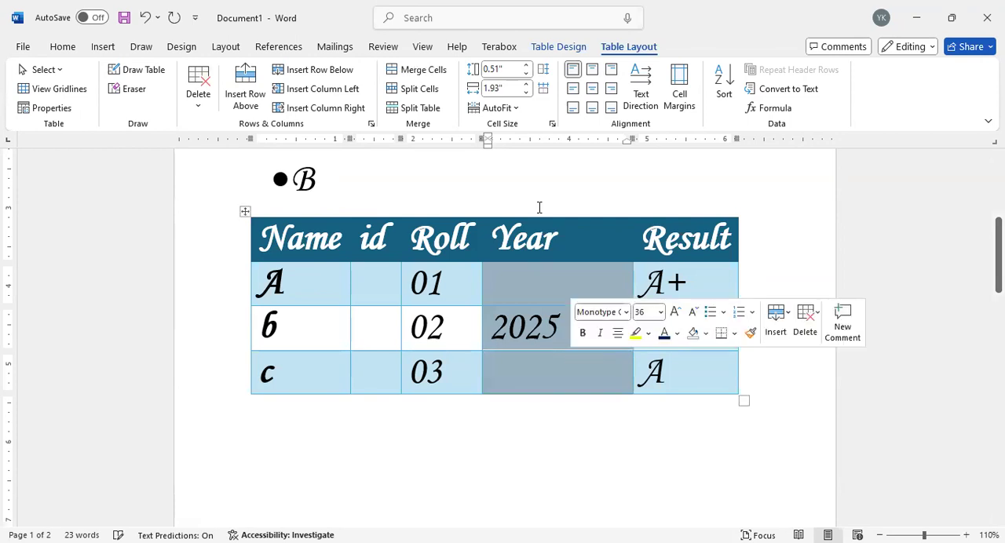
{"action": "left_click", "coordinate": [405, 71]}
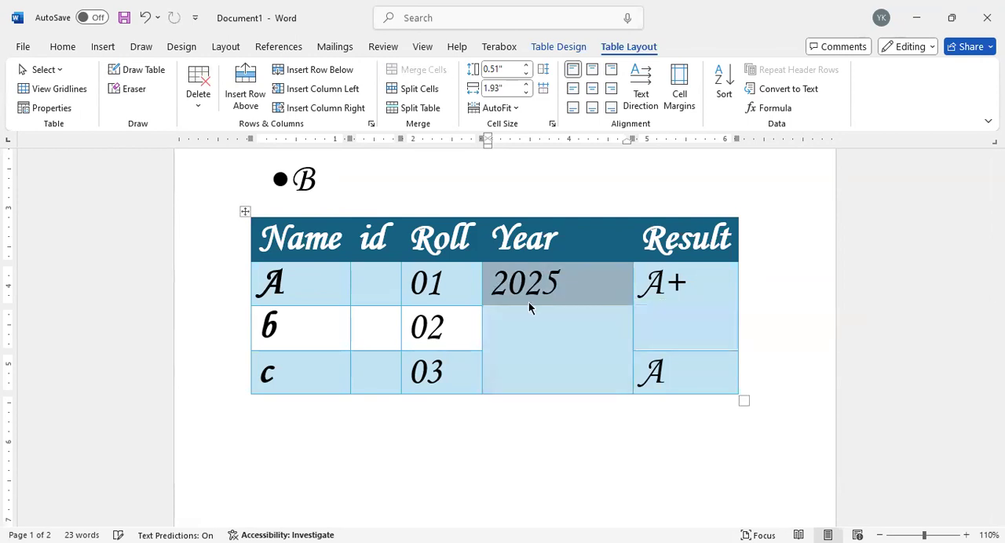
Step: Enlarge 2025 in the merged Year cell to 72 pt and center it horizontally
{"action": "left_click", "coordinate": [542, 285]}
{"action": "left_click_drag", "start_coordinate": [573, 285], "coordinate": [500, 279]}
{"action": "left_click", "coordinate": [440, 286]}
{"action": "left_click", "coordinate": [497, 277]}
{"action": "left_click_drag", "start_coordinate": [494, 276], "coordinate": [571, 299]}
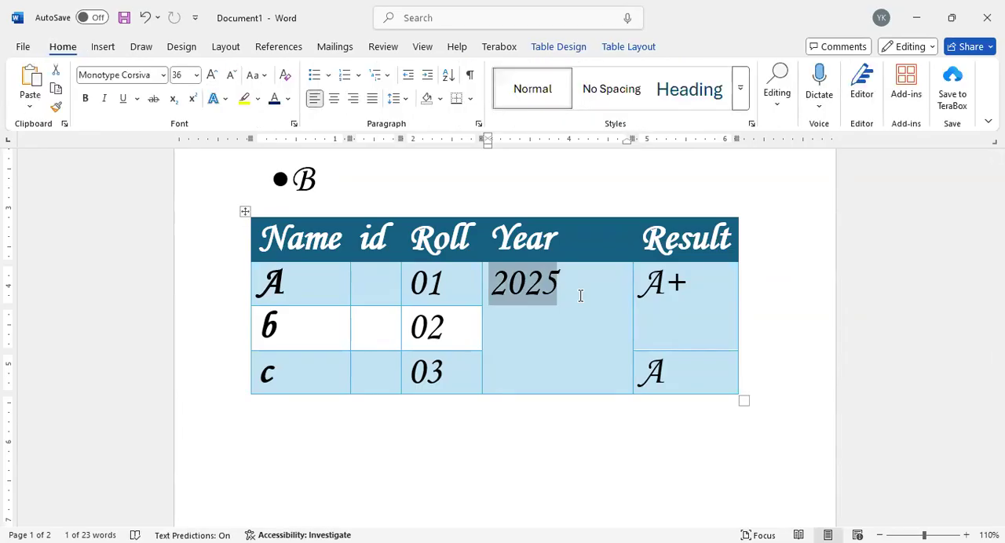
{"action": "left_click", "coordinate": [288, 98]}
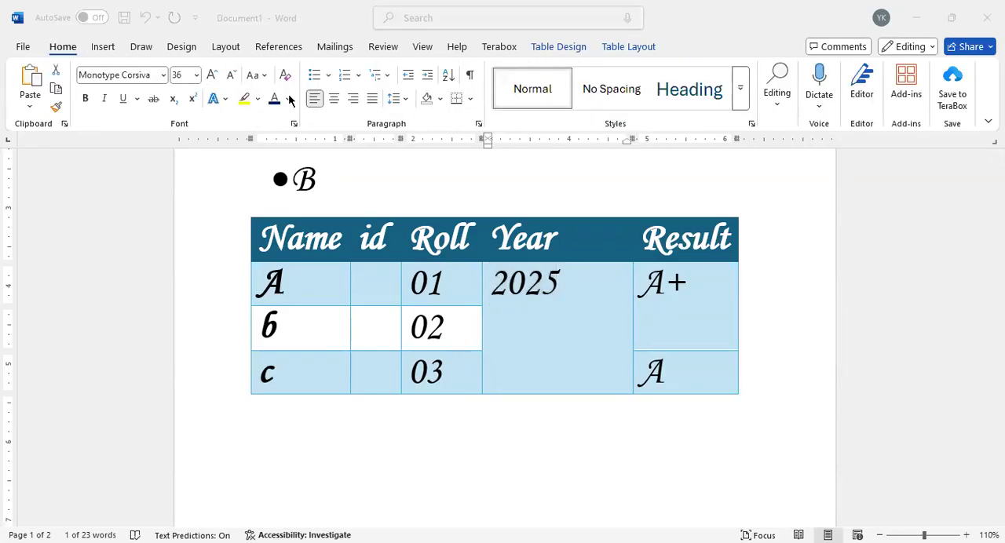
{"action": "left_click", "coordinate": [197, 75]}
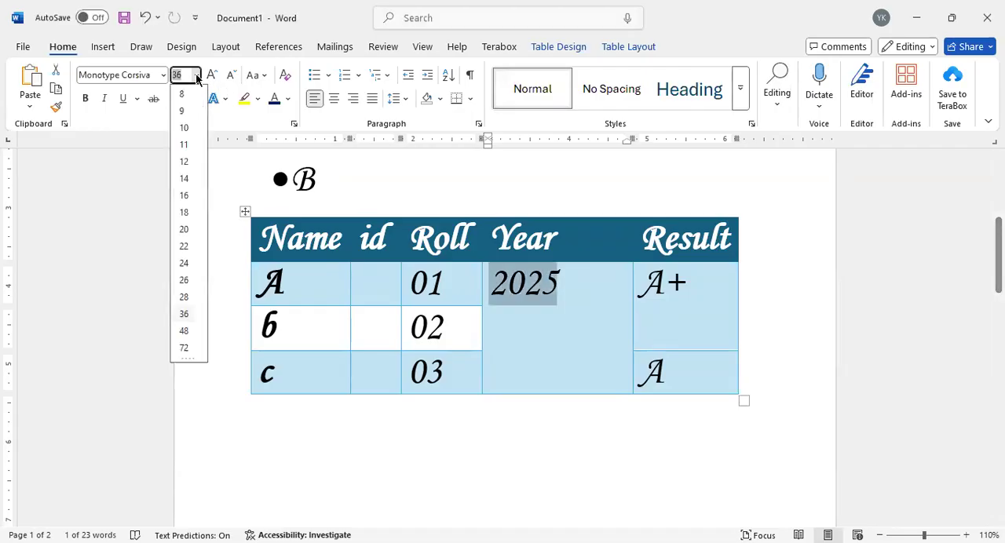
{"action": "left_click", "coordinate": [184, 316]}
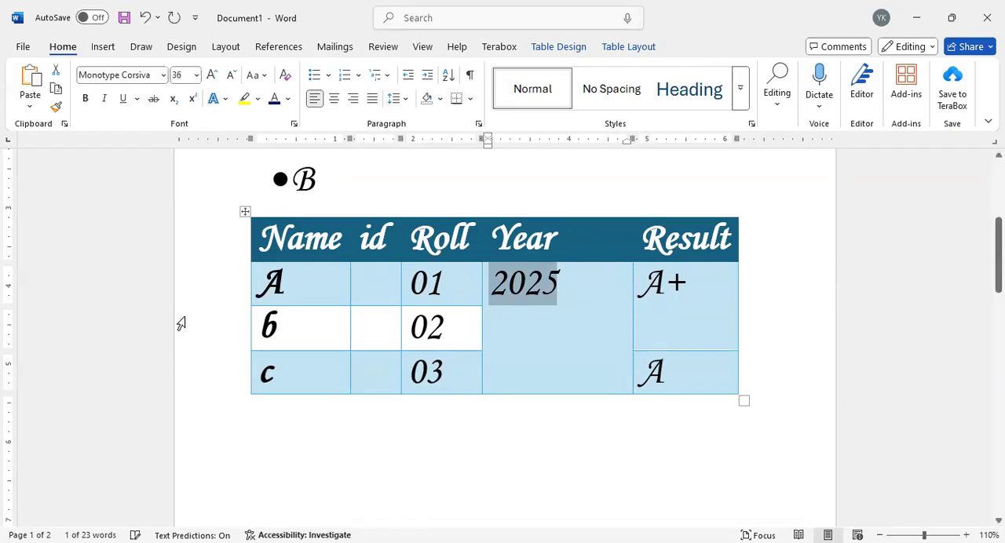
{"action": "left_click", "coordinate": [212, 75]}
{"action": "left_click", "coordinate": [213, 75]}
{"action": "left_click", "coordinate": [212, 75]}
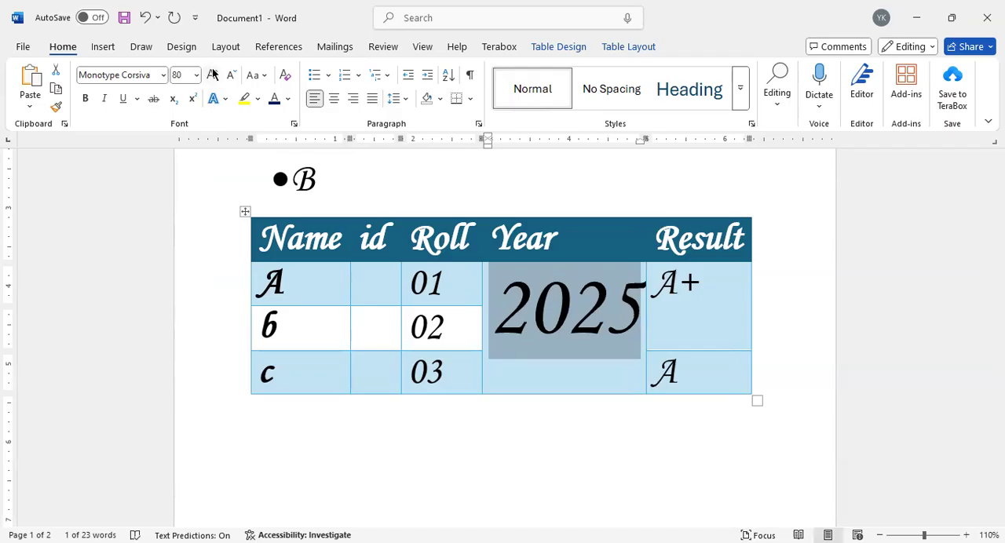
{"action": "left_click", "coordinate": [233, 75]}
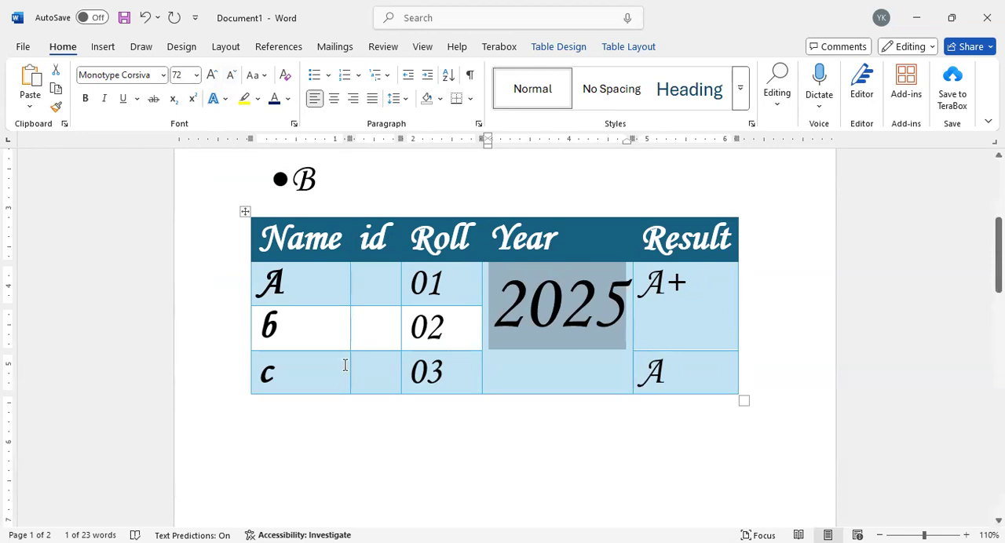
{"action": "left_click", "coordinate": [333, 98]}
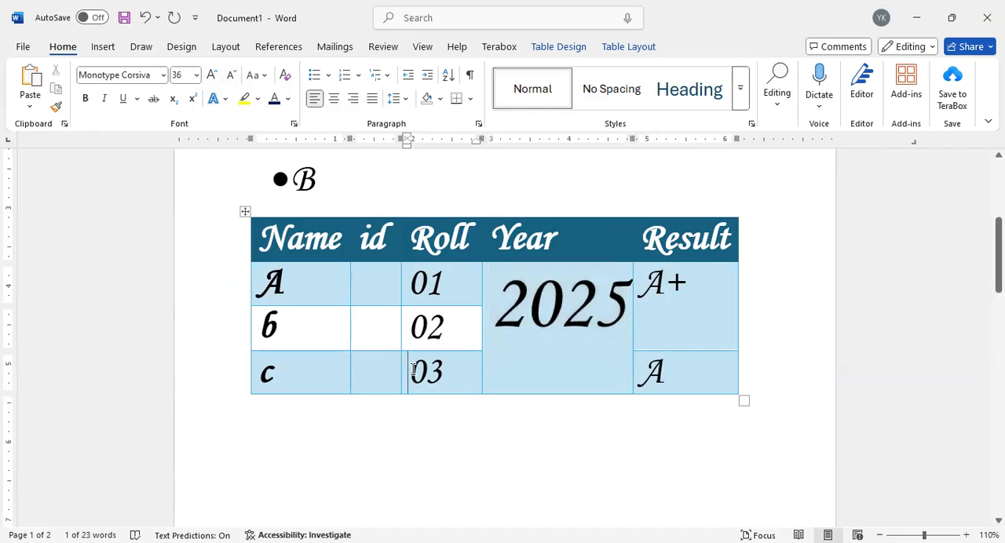
{"action": "left_click", "coordinate": [542, 312]}
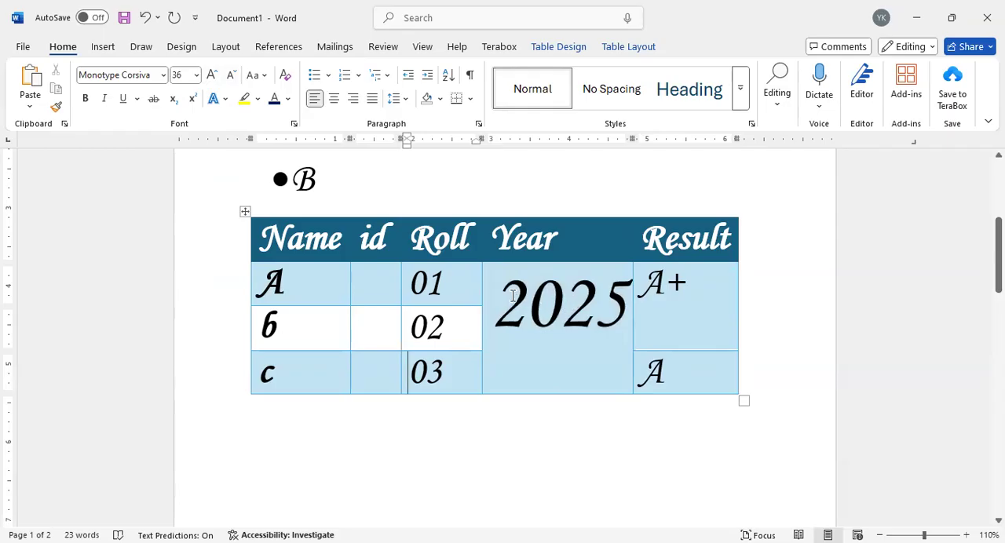
{"action": "left_click_drag", "start_coordinate": [501, 298], "coordinate": [533, 348]}
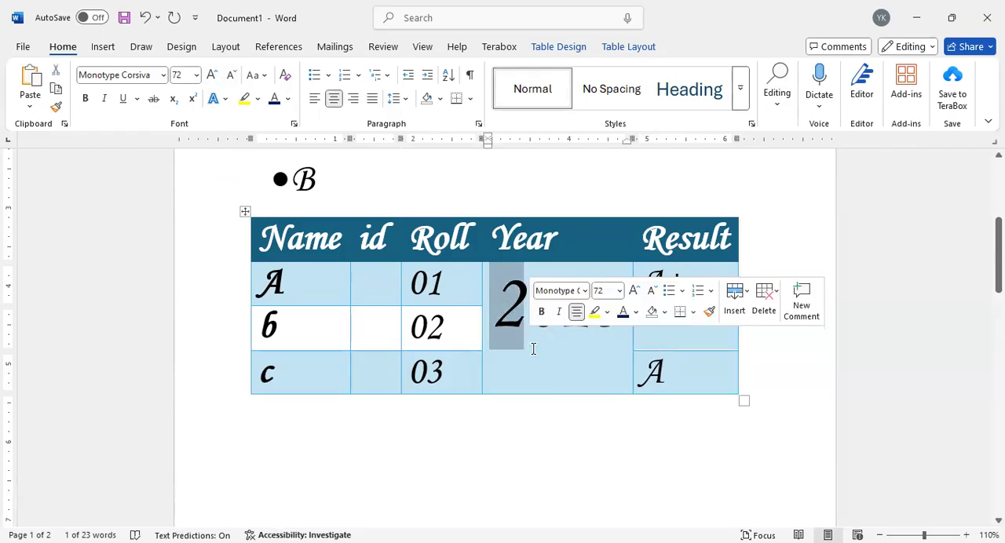
{"action": "left_click", "coordinate": [533, 350]}
Step: Apply a wavy ¾ pt bottom border to the merged 2025 cell and remove that bottom border again
{"action": "left_click", "coordinate": [500, 286]}
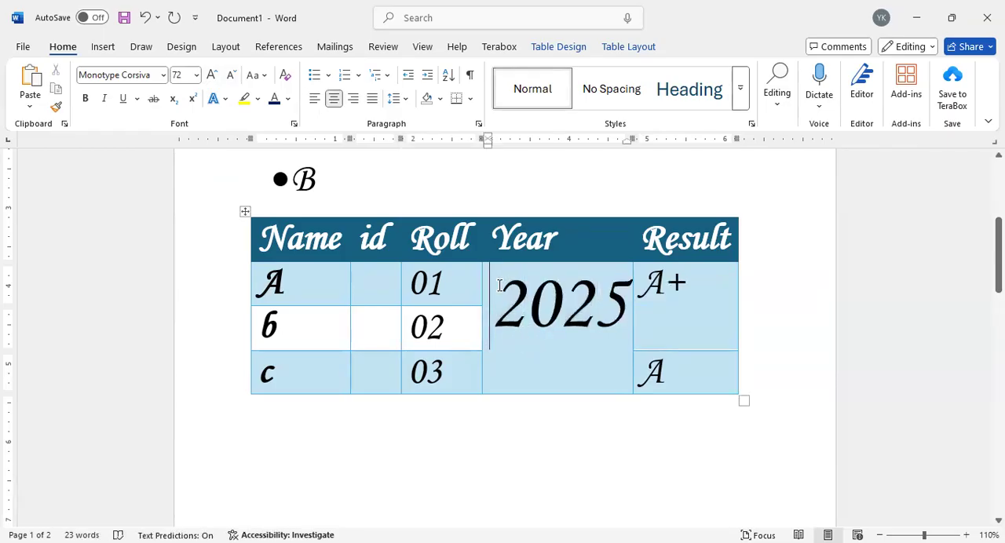
{"action": "right_click", "coordinate": [499, 285]}
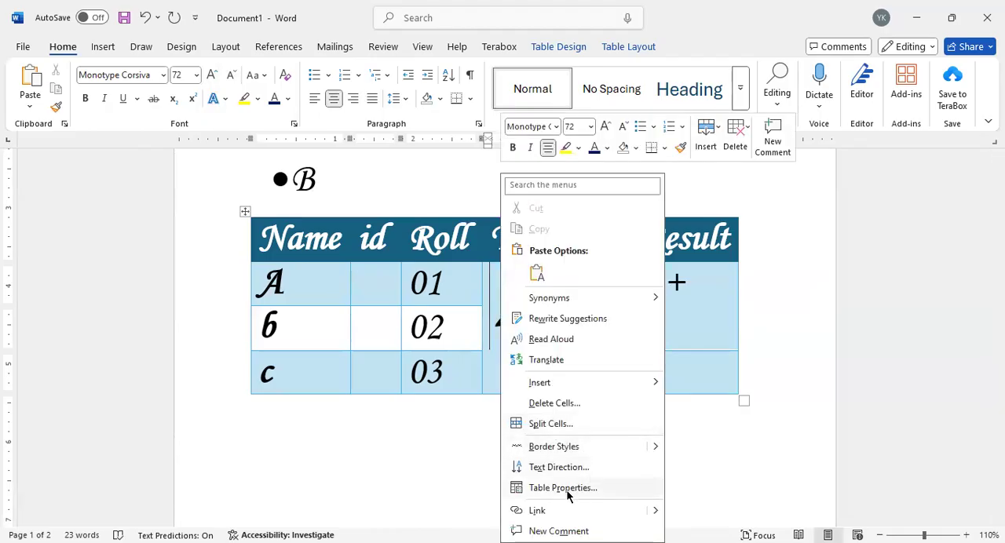
{"action": "key", "text": "Escape"}
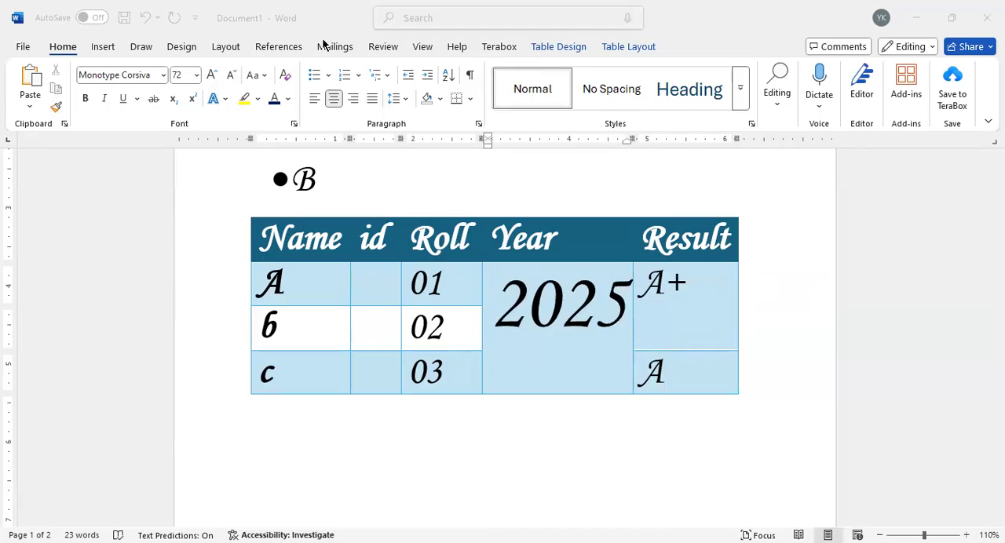
{"action": "left_click", "coordinate": [224, 46]}
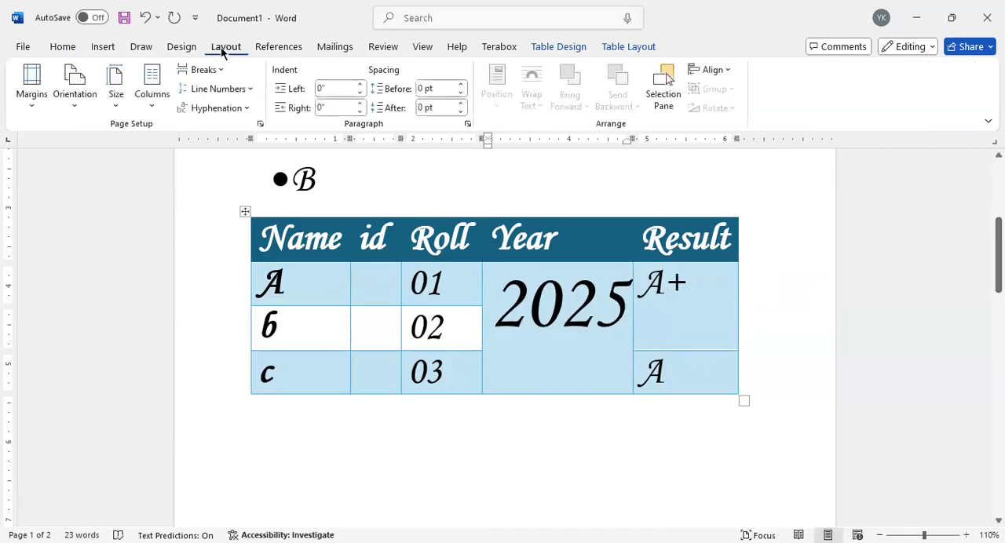
{"action": "left_click", "coordinate": [582, 47]}
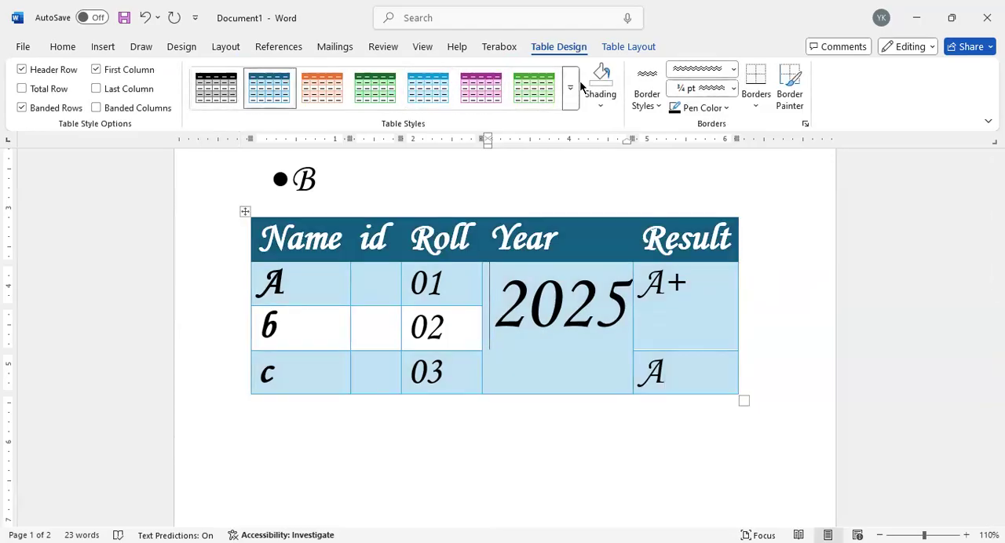
{"action": "left_click", "coordinate": [760, 88]}
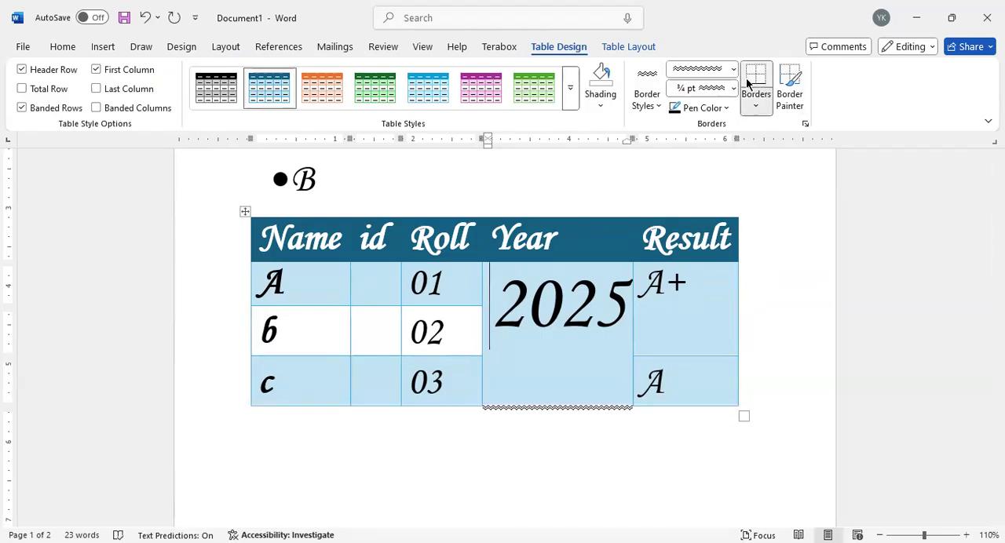
{"action": "left_click", "coordinate": [753, 90]}
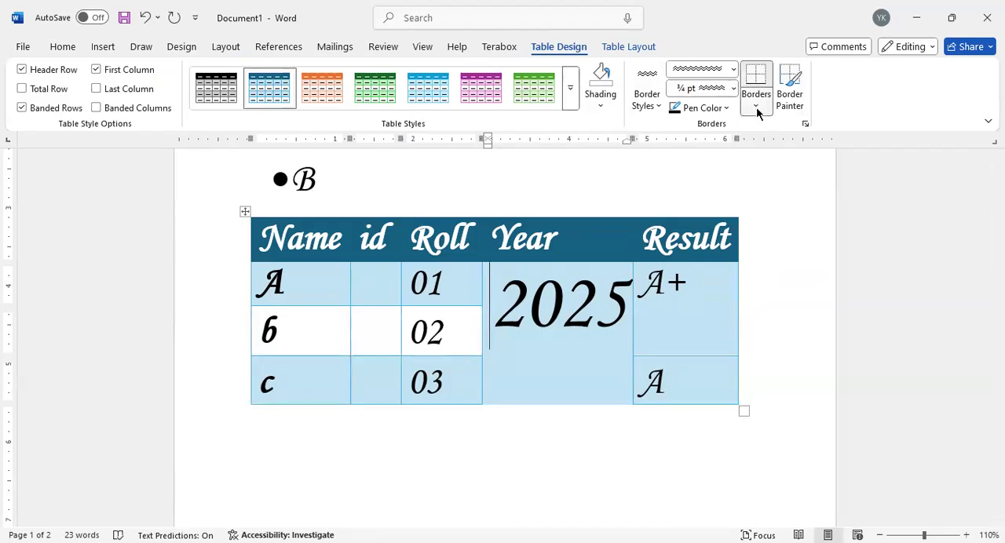
{"action": "left_click", "coordinate": [758, 112]}
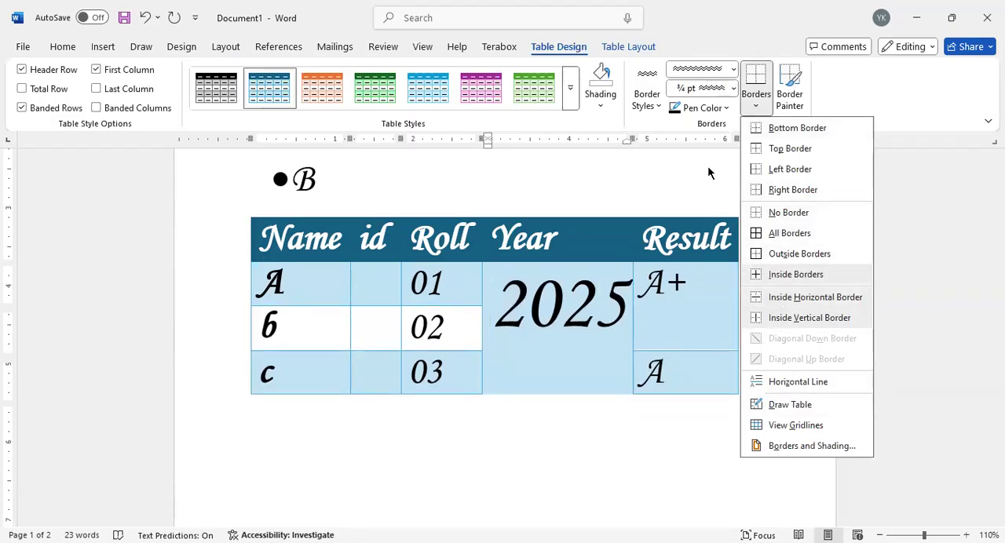
Step: Use Border Painter to paint ½ pt borders around the Name and id header cells and below the Roll header
{"action": "left_click", "coordinate": [788, 87]}
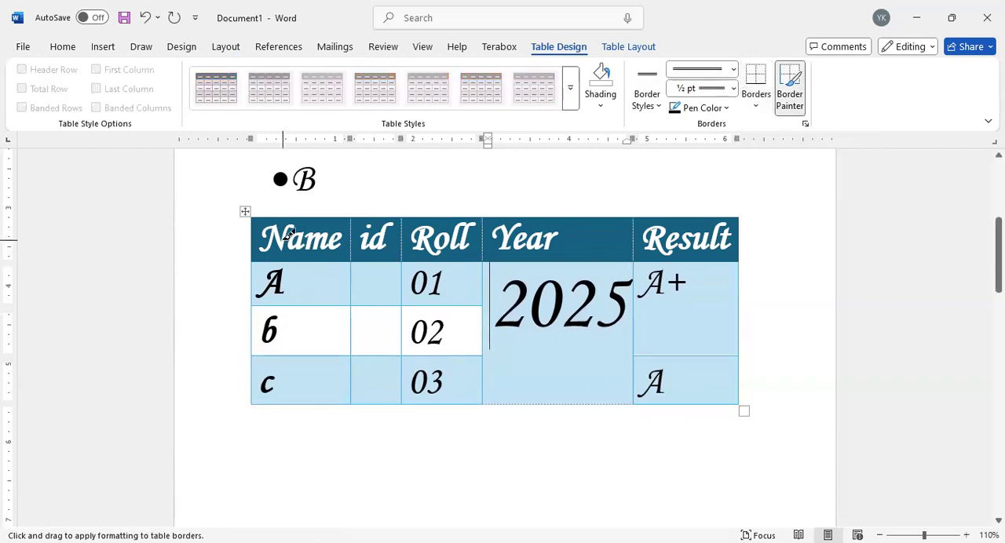
{"action": "left_click", "coordinate": [327, 261]}
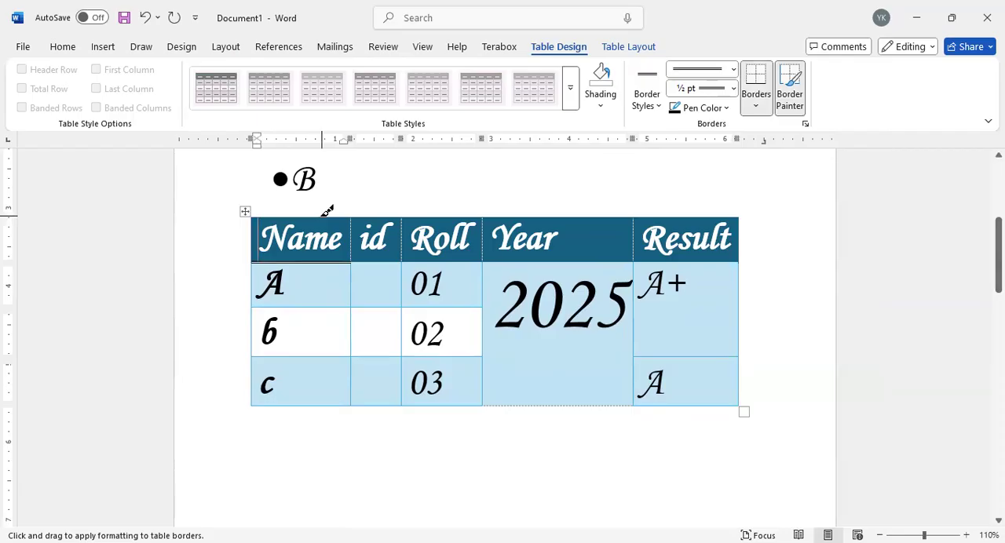
{"action": "left_click", "coordinate": [327, 218]}
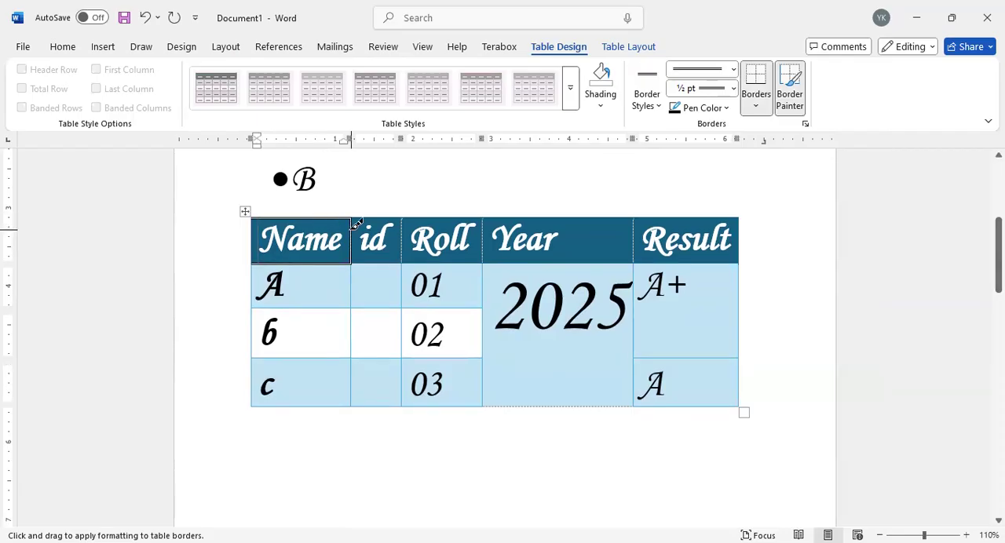
{"action": "left_click", "coordinate": [401, 225]}
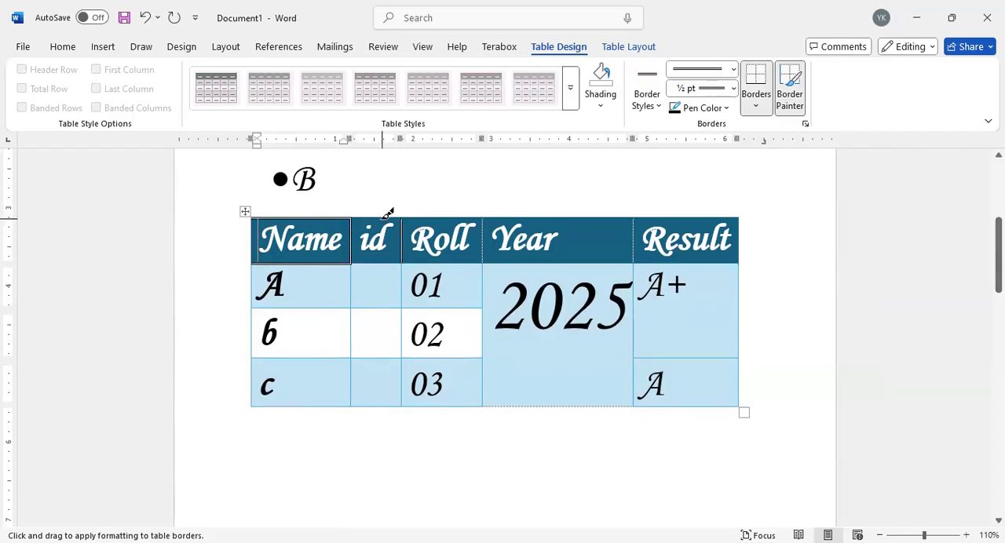
{"action": "left_click", "coordinate": [398, 260]}
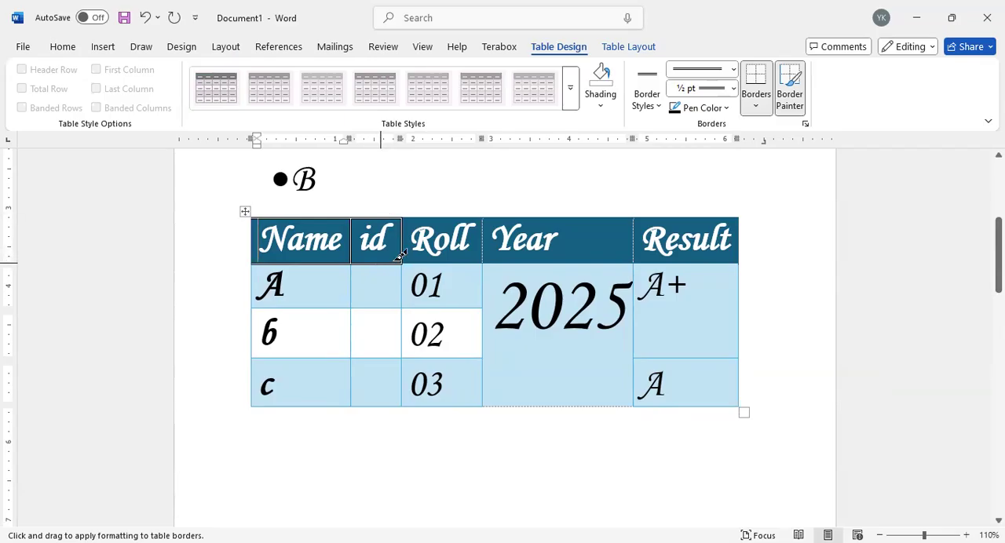
{"action": "left_click", "coordinate": [441, 263]}
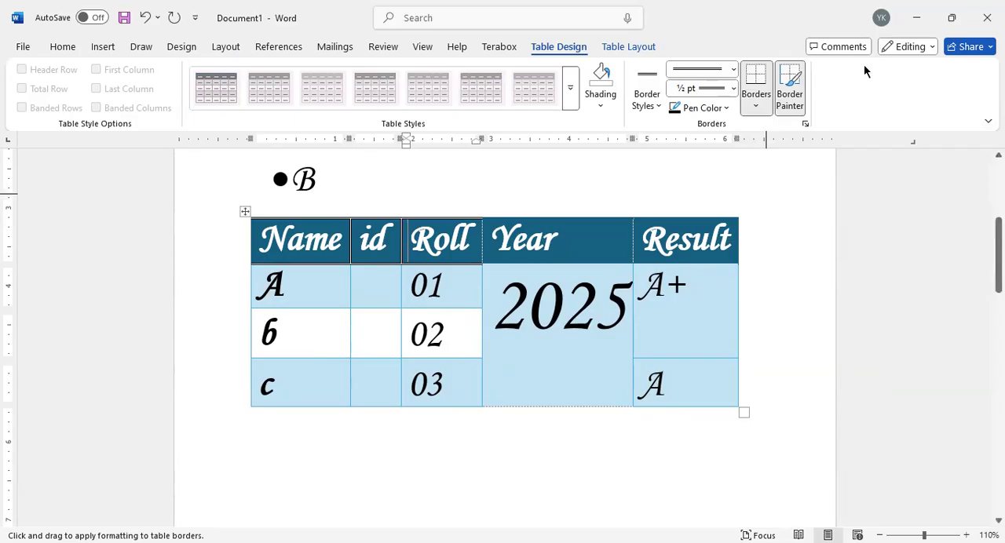
{"action": "left_click", "coordinate": [612, 45]}
{"action": "left_click", "coordinate": [533, 44]}
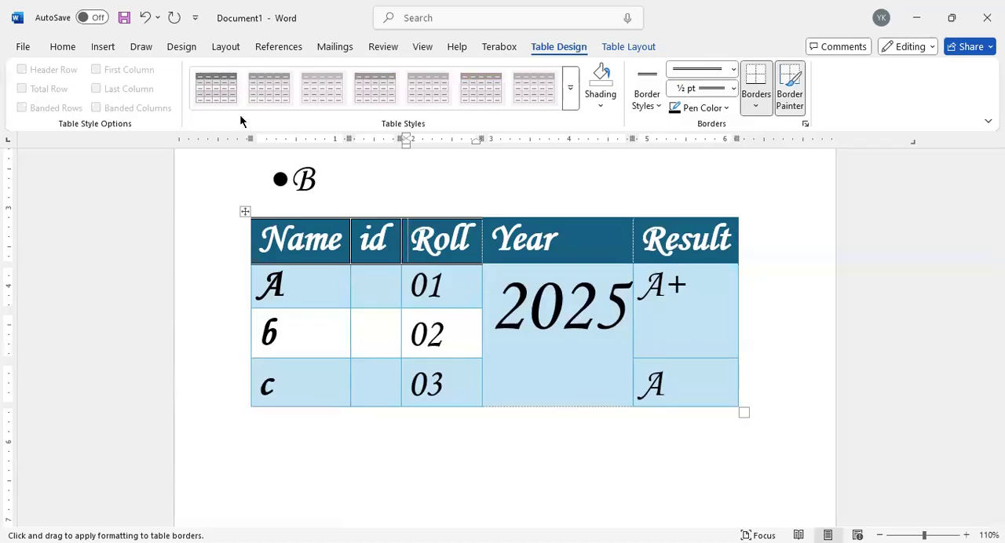
Step: Insert the cat picture 1f96fafe-2147-4fb5-bc25-9a953a3e65d7.jpg in the Roll header cell and undo the insertion
{"action": "left_click", "coordinate": [99, 47]}
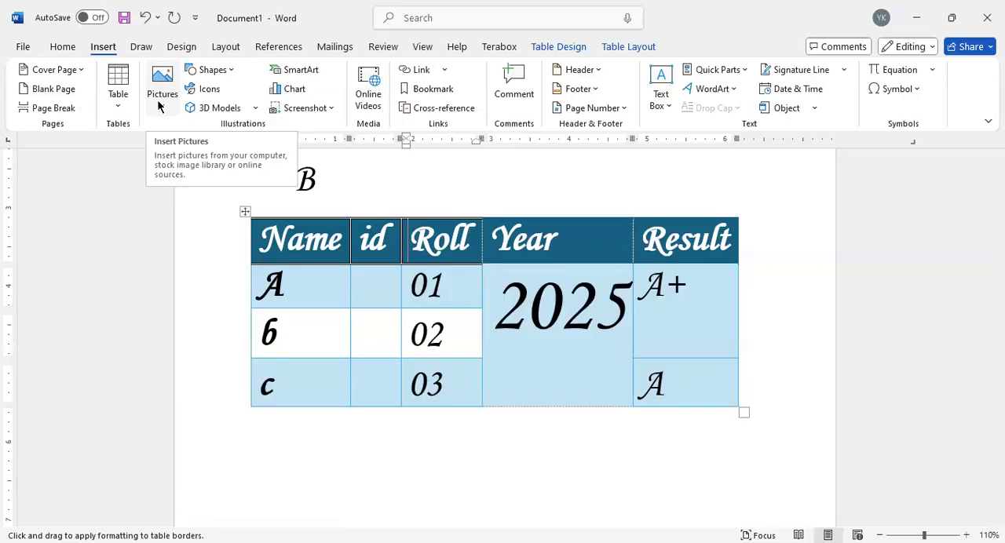
{"action": "left_click", "coordinate": [327, 223]}
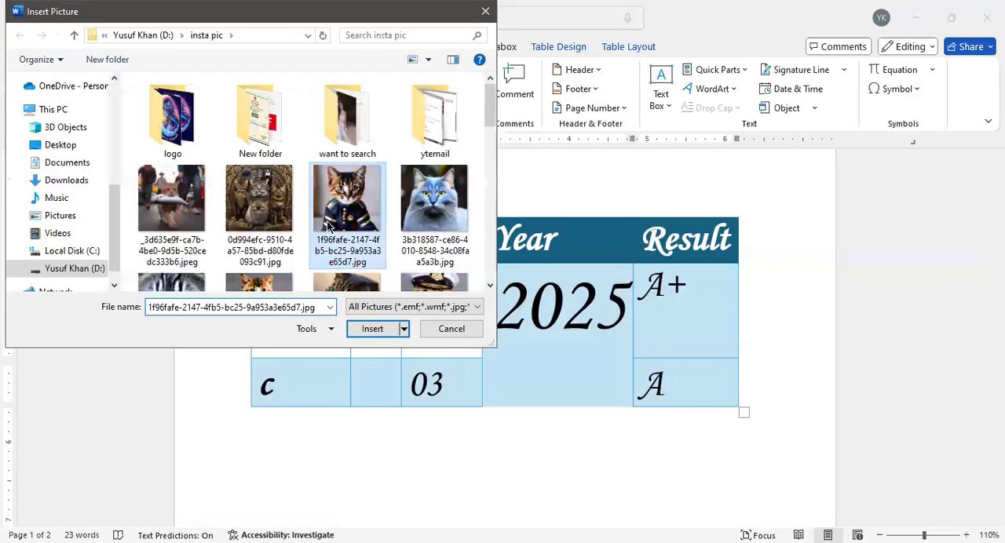
{"action": "left_click", "coordinate": [372, 329]}
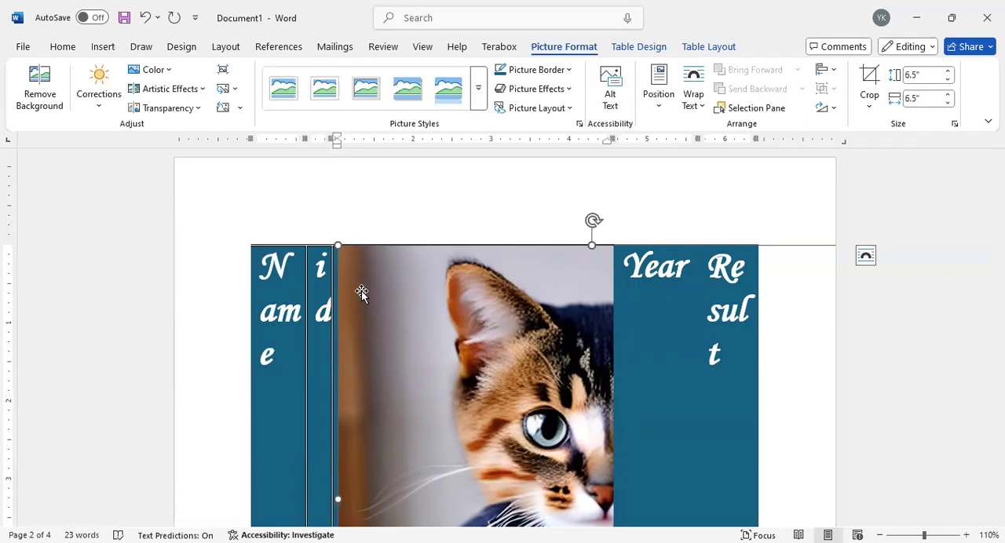
{"action": "scroll", "coordinate": [389, 291], "scroll_direction": "down", "scroll_amount": 5}
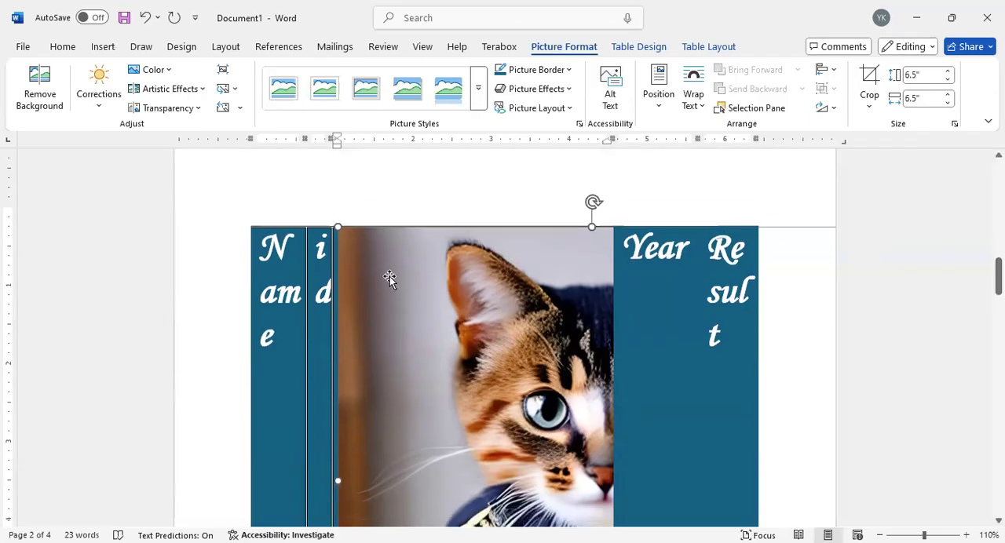
{"action": "scroll", "coordinate": [388, 281], "scroll_direction": "down", "scroll_amount": 4}
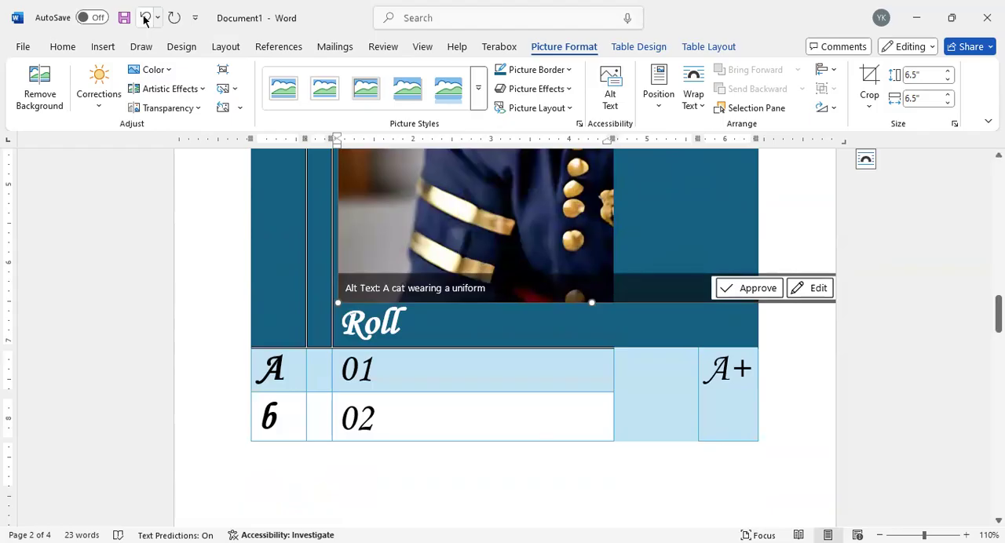
{"action": "left_click", "coordinate": [145, 18]}
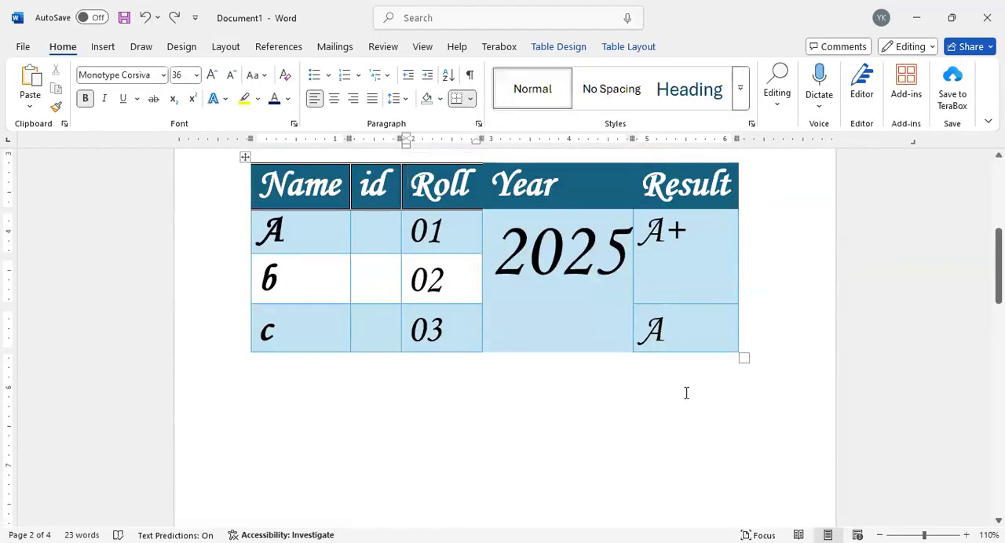
Step: Insert the cat picture 1f96fafe-2147-4fb5-bc25-9a953a3e65d7.jpg on the empty line below the table
{"action": "left_click", "coordinate": [292, 383]}
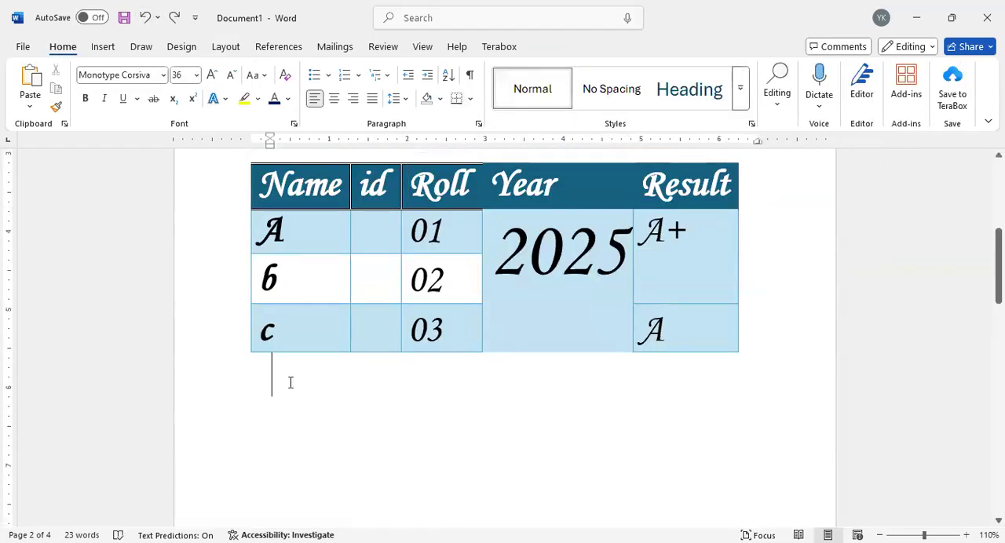
{"action": "left_click", "coordinate": [103, 46]}
{"action": "left_click", "coordinate": [379, 238]}
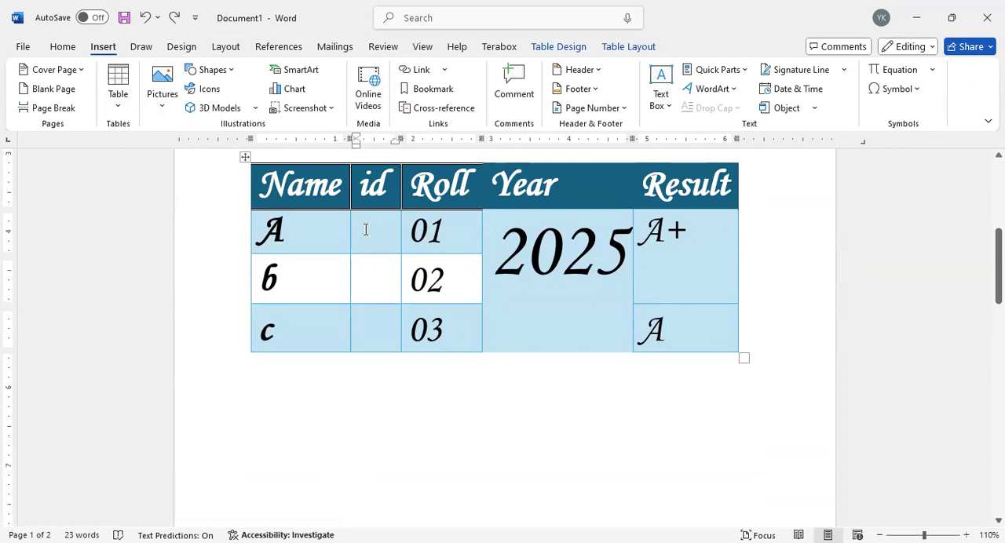
{"action": "left_click", "coordinate": [261, 389]}
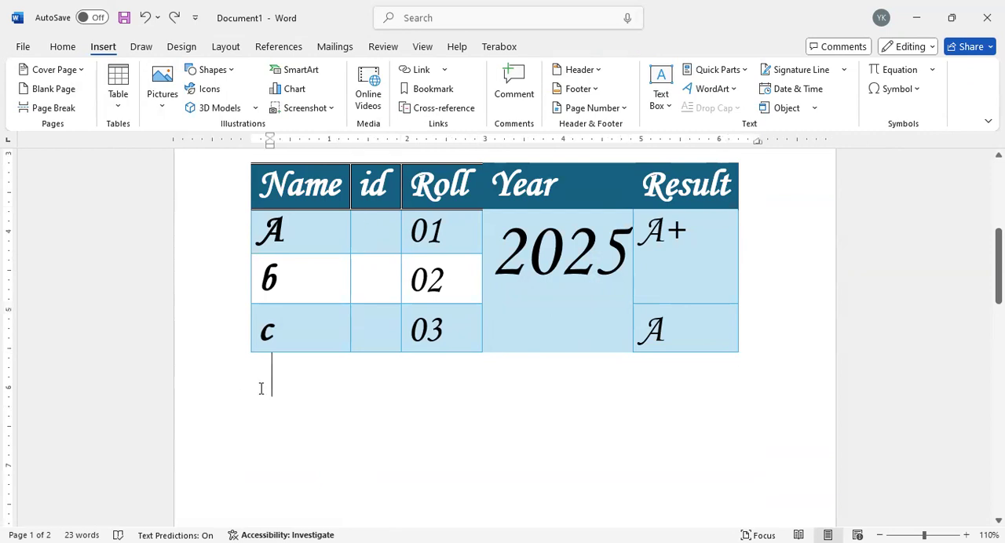
{"action": "left_click", "coordinate": [161, 105]}
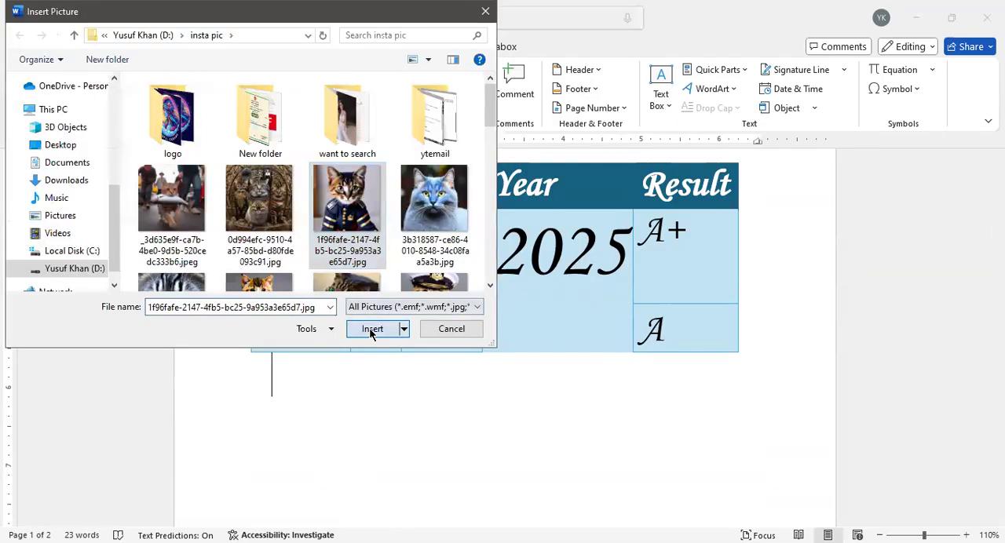
{"action": "key", "text": "Return"}
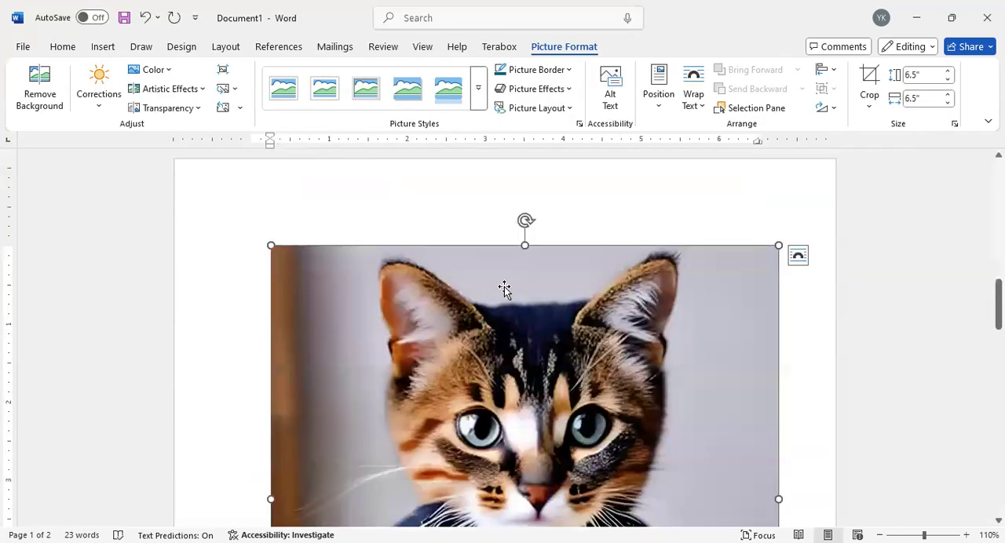
Step: Set the cat picture's text wrapping to Behind Text and move it behind the bulleted list and table
{"action": "left_click", "coordinate": [797, 256]}
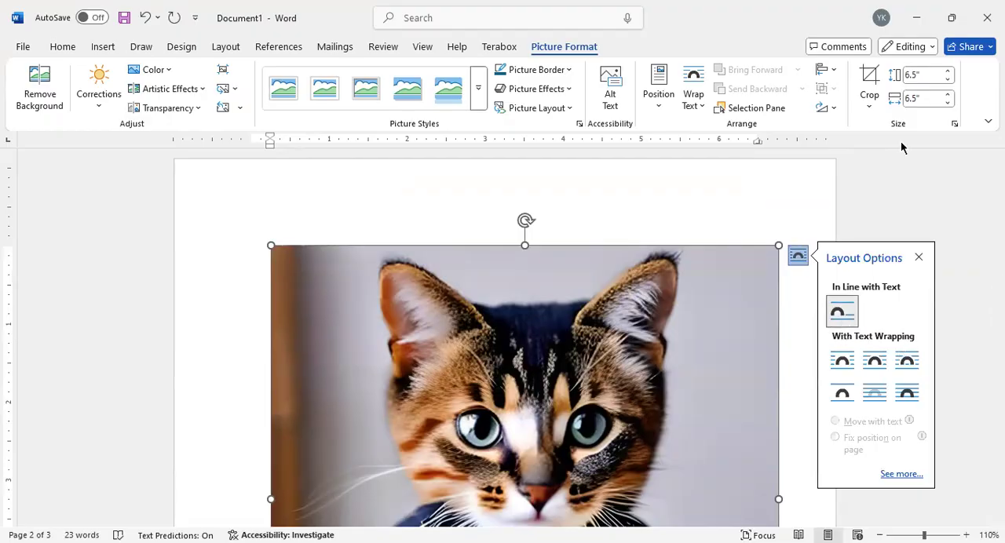
{"action": "left_click", "coordinate": [868, 396]}
{"action": "scroll", "coordinate": [577, 346], "scroll_direction": "up", "scroll_amount": 3}
{"action": "scroll", "coordinate": [580, 335], "scroll_direction": "up", "scroll_amount": 5}
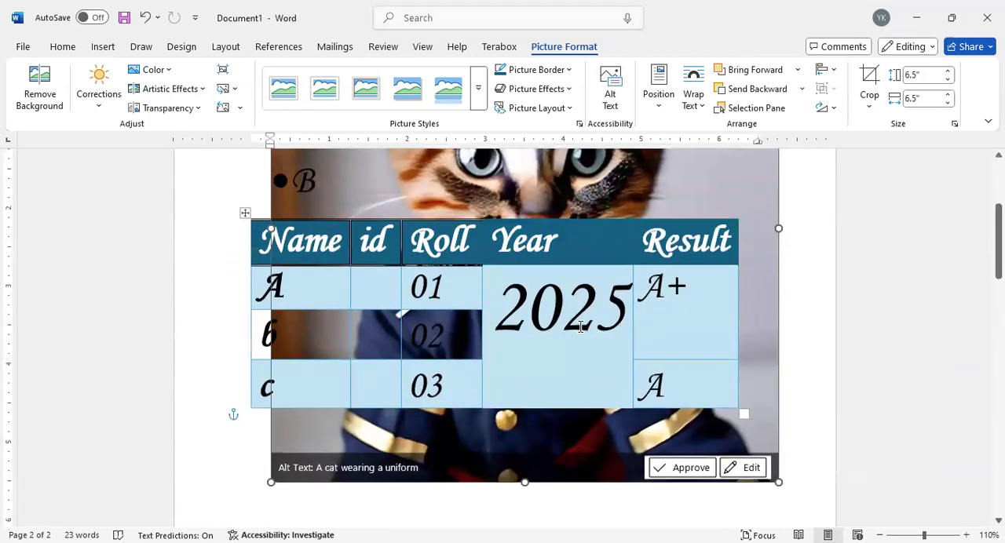
{"action": "left_click_drag", "start_coordinate": [541, 271], "coordinate": [495, 385]}
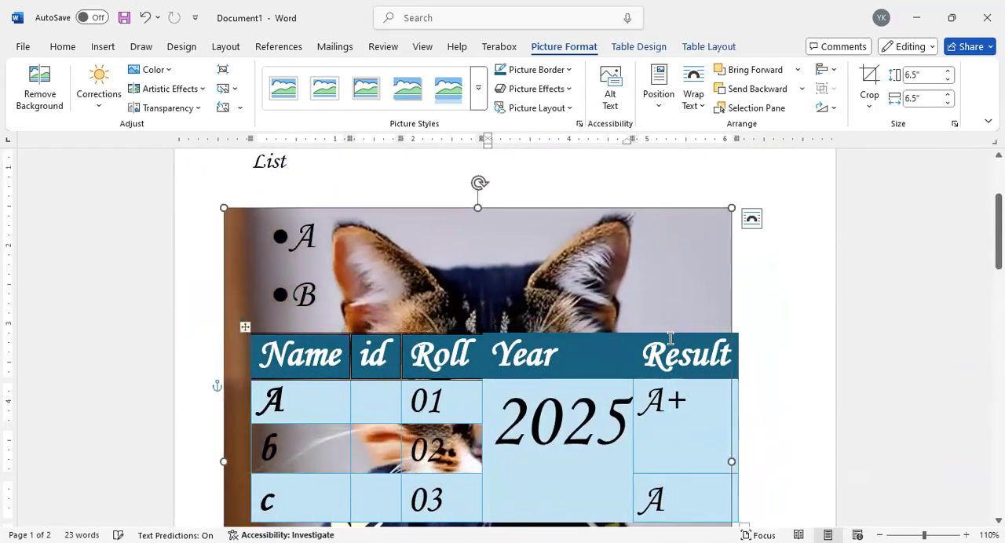
Step: Change the cat picture's text wrapping to In Front of Text and move it slightly over the list and table
{"action": "left_click", "coordinate": [751, 219]}
{"action": "left_click", "coordinate": [860, 357]}
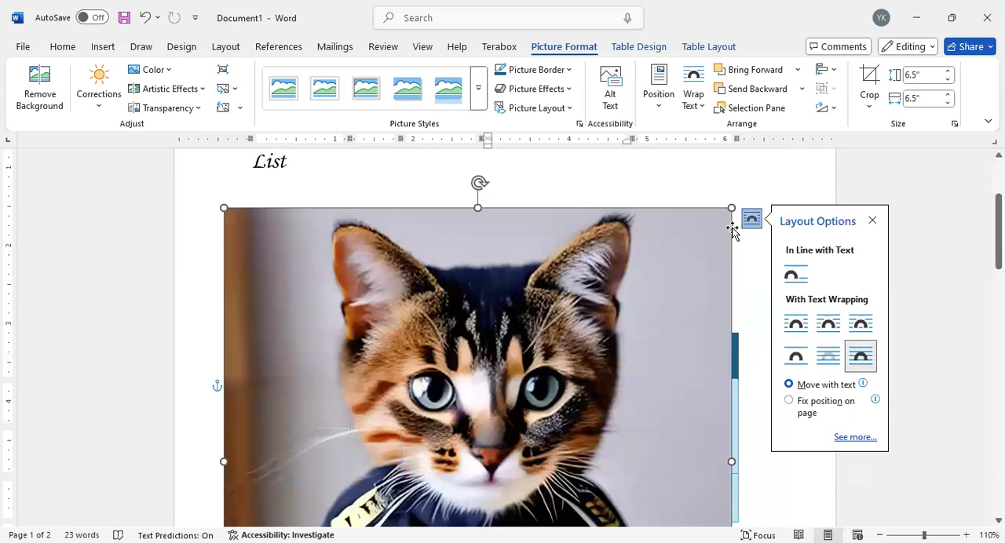
{"action": "mouse_move", "coordinate": [656, 300]}
{"action": "left_mouse_down"}
{"action": "mouse_move", "coordinate": [634, 295]}
{"action": "mouse_move", "coordinate": [675, 297]}
{"action": "left_mouse_up"}
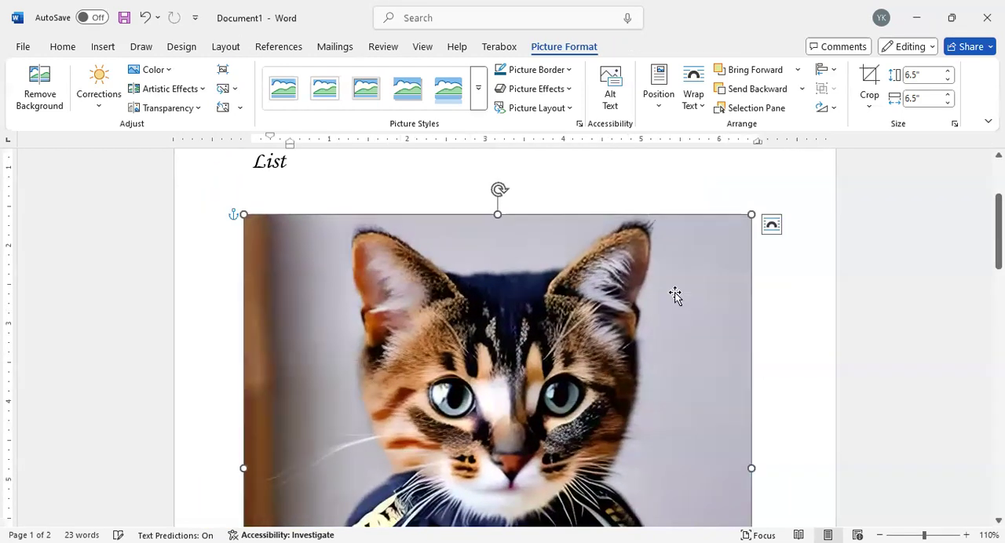
Step: Shrink the cat picture to about 2.3" by 2.3" and place it over the Result column header of the table
{"action": "left_click", "coordinate": [770, 225]}
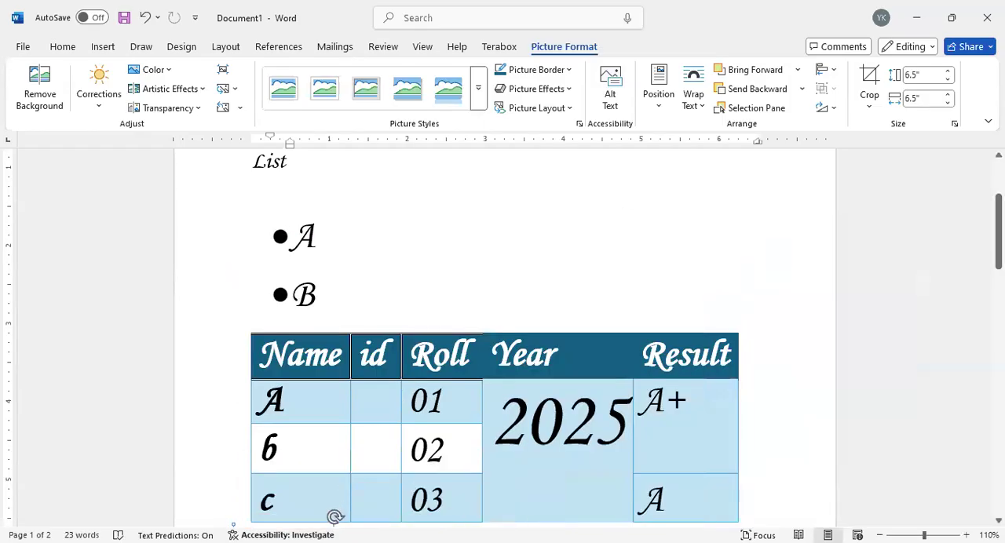
{"action": "scroll", "coordinate": [369, 503], "scroll_direction": "down", "scroll_amount": 5}
{"action": "left_click_drag", "start_coordinate": [351, 297], "coordinate": [734, 186]}
{"action": "scroll", "coordinate": [557, 386], "scroll_direction": "up", "scroll_amount": 3}
{"action": "left_click_drag", "start_coordinate": [700, 350], "coordinate": [708, 190]}
{"action": "scroll", "coordinate": [428, 425], "scroll_direction": "up", "scroll_amount": 7}
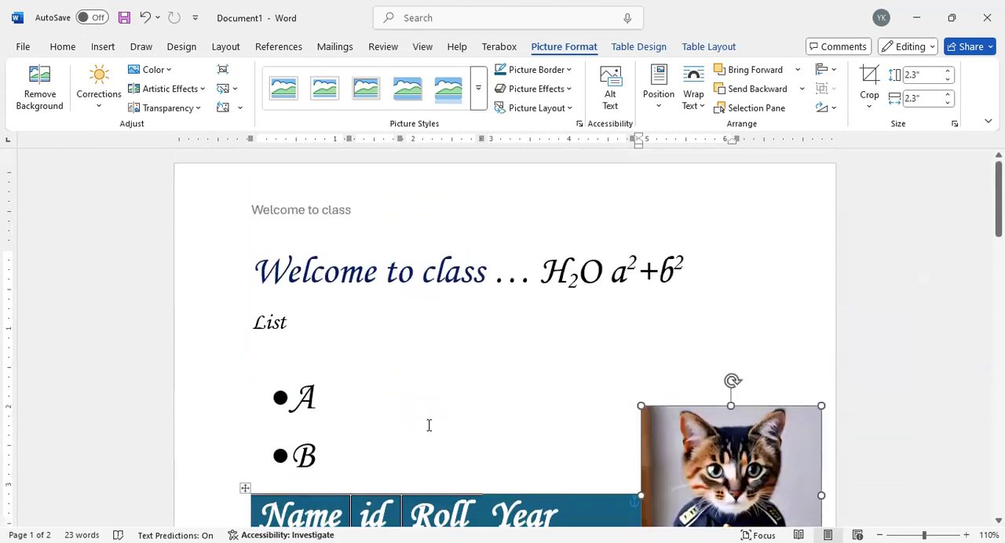
Step: Move the cat picture up from the table to the page's upper-right area, over the end of the heading line
{"action": "left_click_drag", "start_coordinate": [660, 437], "coordinate": [597, 267]}
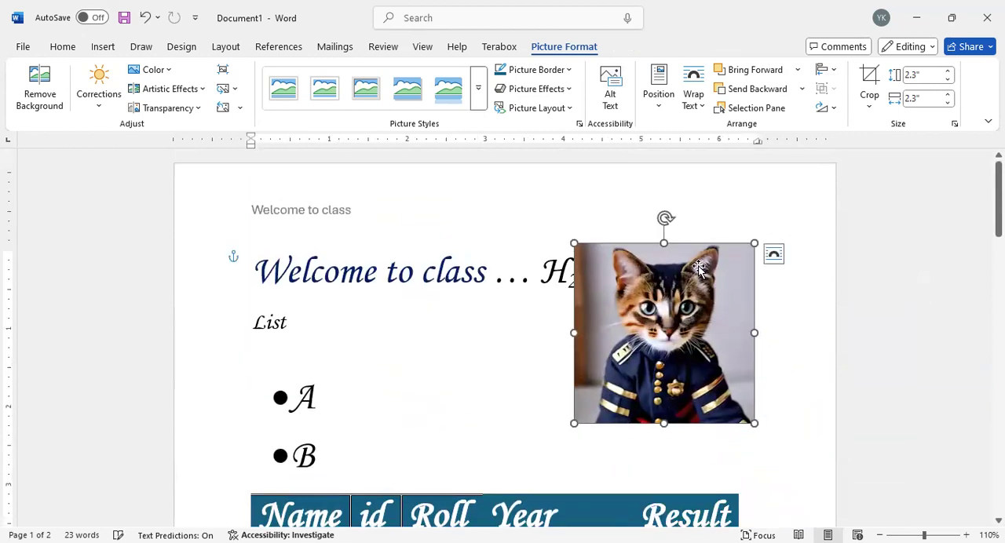
{"action": "left_click", "coordinate": [773, 254]}
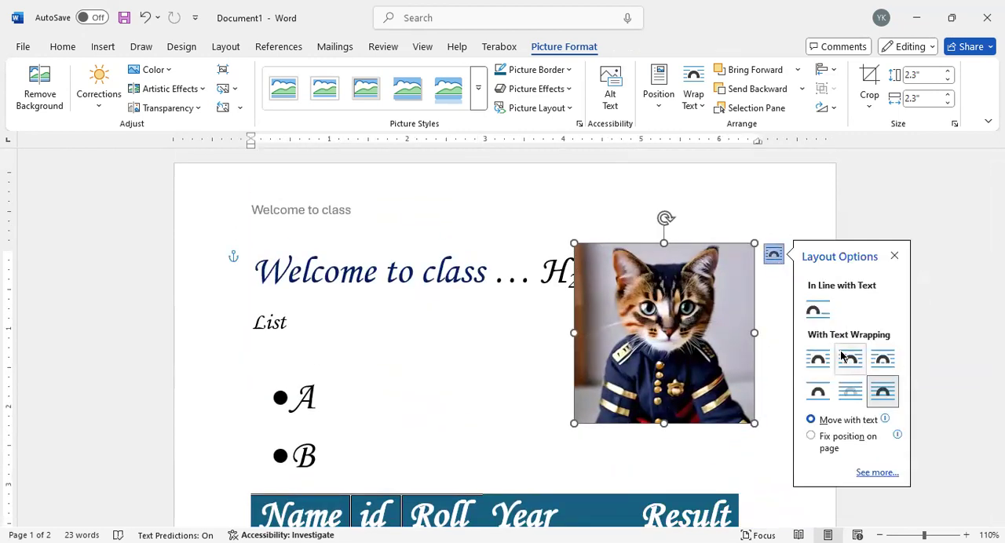
{"action": "left_click_drag", "start_coordinate": [653, 350], "coordinate": [688, 303]}
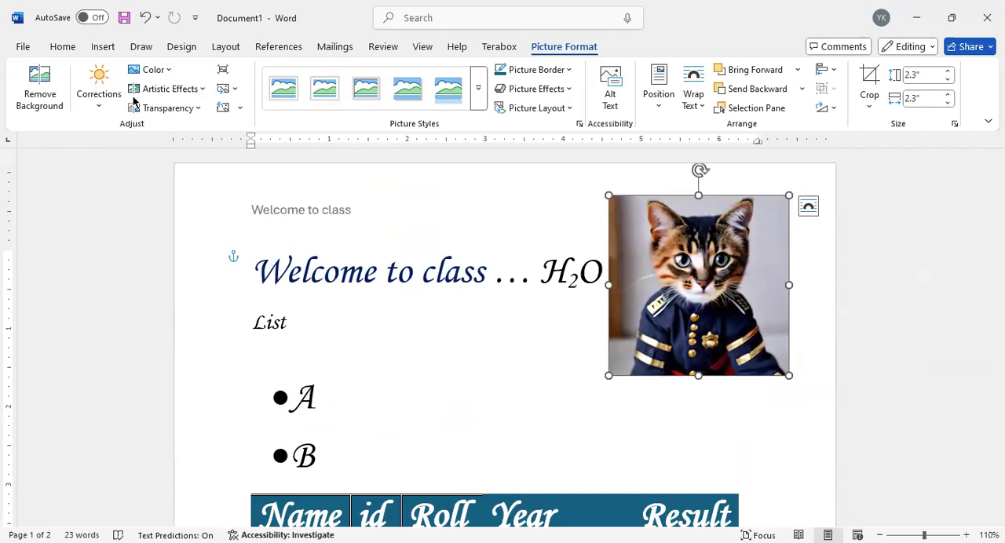
Step: Draw an oval shape beside the bulleted list, about 1.85" high, and widen it to about 2.13"
{"action": "left_click", "coordinate": [103, 47]}
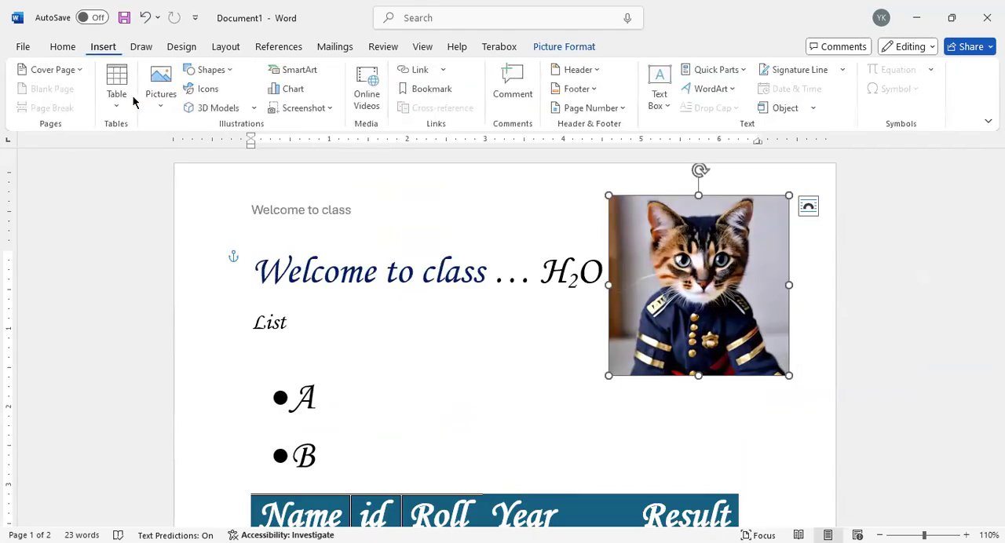
{"action": "left_click", "coordinate": [219, 76]}
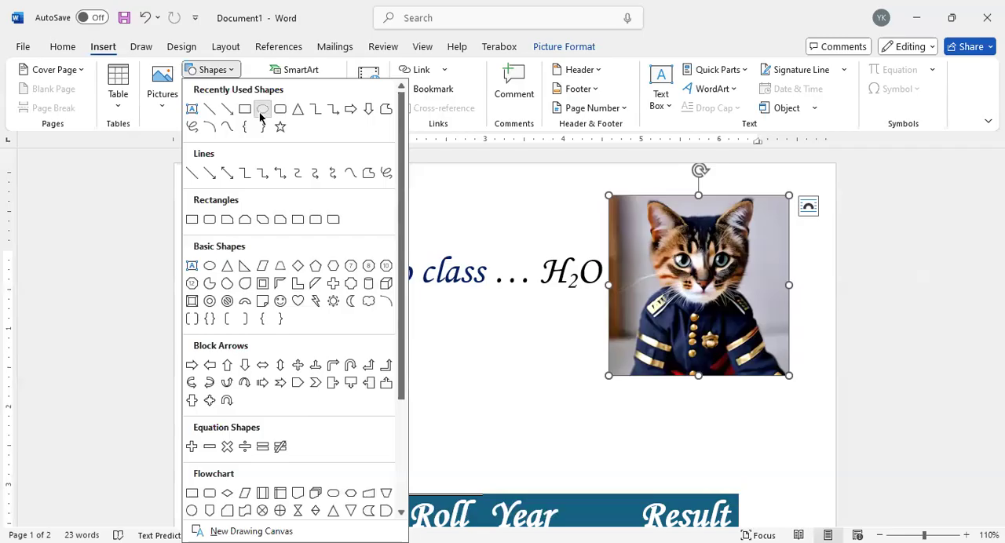
{"action": "left_click", "coordinate": [260, 113]}
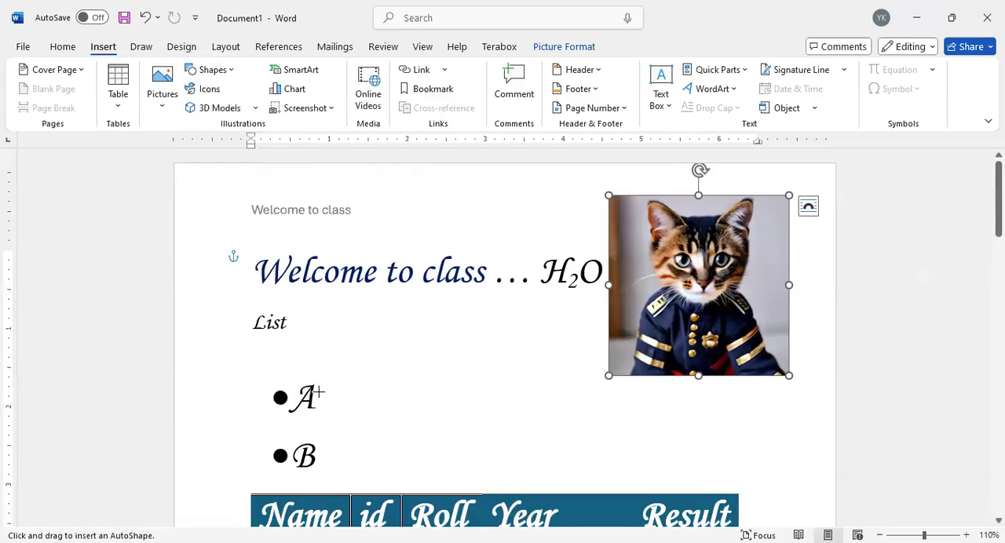
{"action": "left_click_drag", "start_coordinate": [302, 302], "coordinate": [438, 445]}
{"action": "left_click_drag", "start_coordinate": [372, 379], "coordinate": [414, 369]}
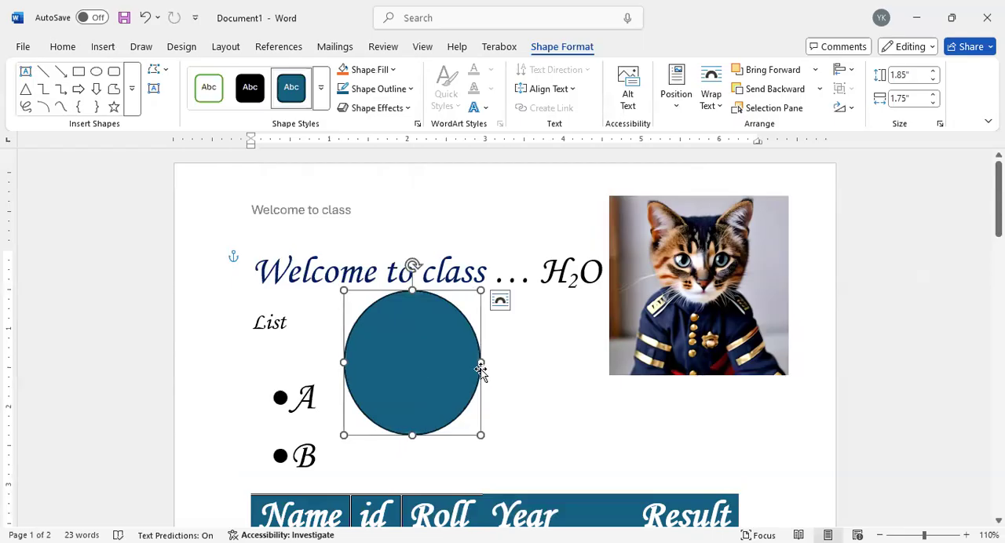
{"action": "left_click_drag", "start_coordinate": [480, 364], "coordinate": [511, 364]}
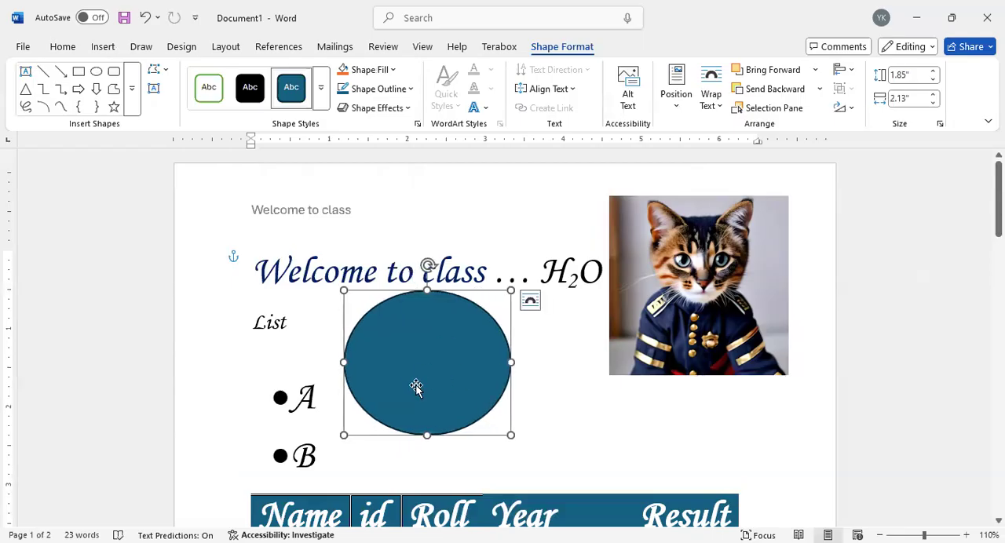
{"action": "mouse_move", "coordinate": [447, 366]}
{"action": "left_mouse_down"}
{"action": "mouse_move", "coordinate": [481, 415]}
{"action": "mouse_move", "coordinate": [459, 364]}
{"action": "left_mouse_up"}
{"action": "left_click", "coordinate": [558, 315]}
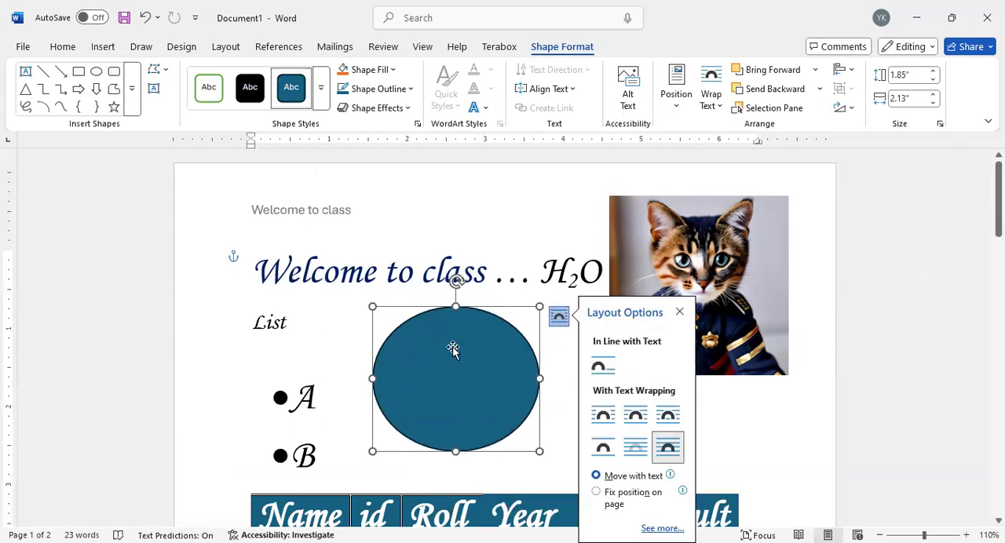
Step: Move the oval to the page's upper-left corner and stretch it to about 9.42" wide as a banner across the page
{"action": "left_click_drag", "start_coordinate": [455, 351], "coordinate": [321, 187]}
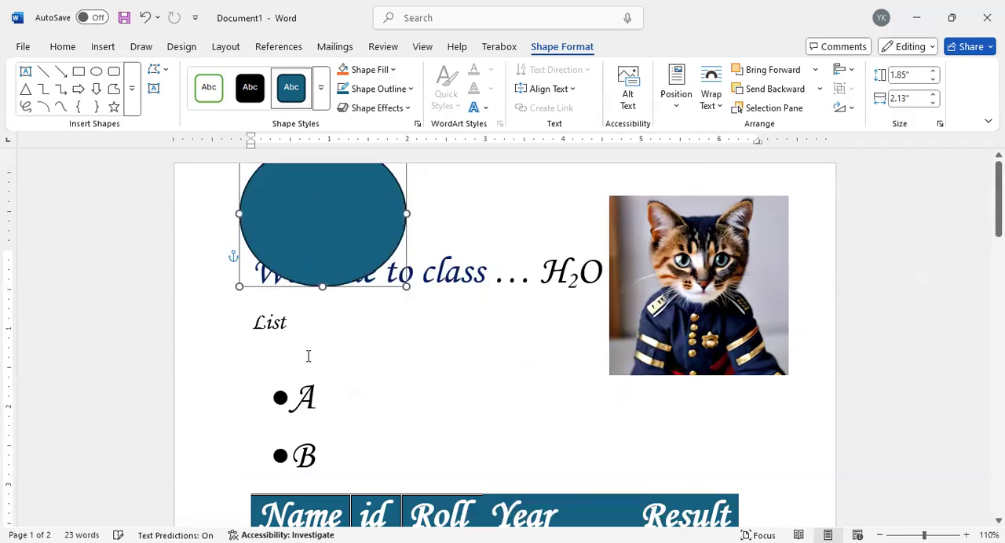
{"action": "left_click_drag", "start_coordinate": [330, 251], "coordinate": [218, 209]}
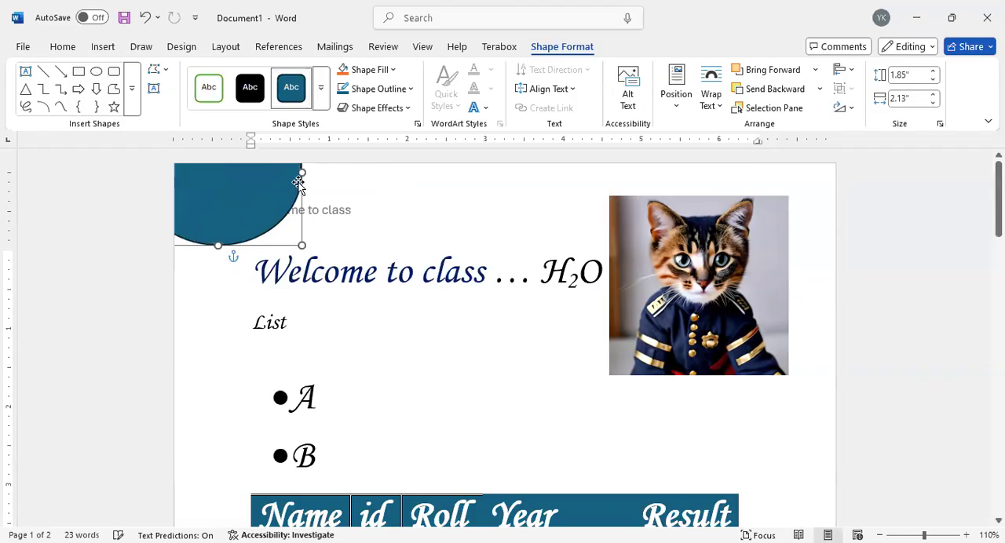
{"action": "left_click_drag", "start_coordinate": [302, 168], "coordinate": [805, 173]}
{"action": "left_click_drag", "start_coordinate": [827, 207], "coordinate": [870, 206]}
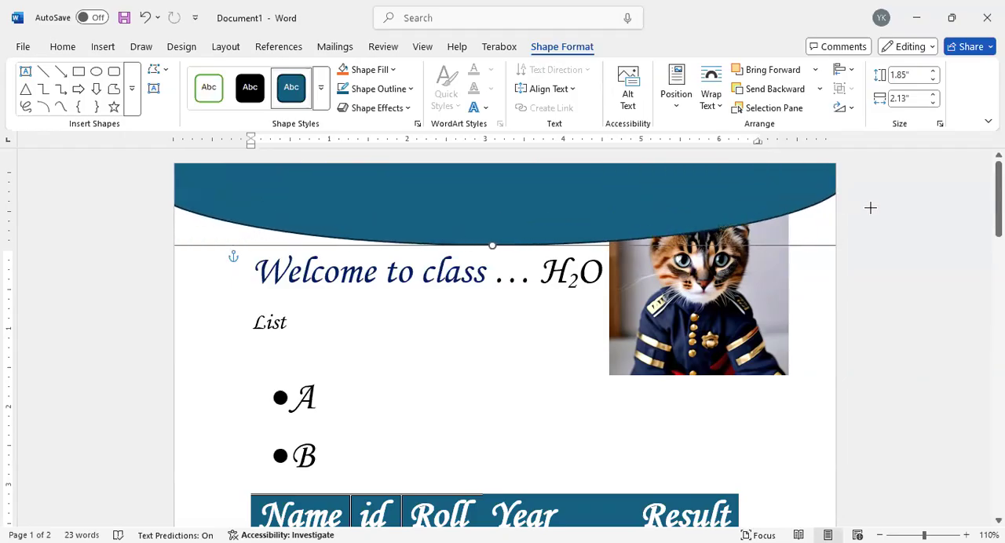
Step: Bring the cat picture forward in front of the oval banner and move it down beside the bulleted list
{"action": "left_click", "coordinate": [676, 287]}
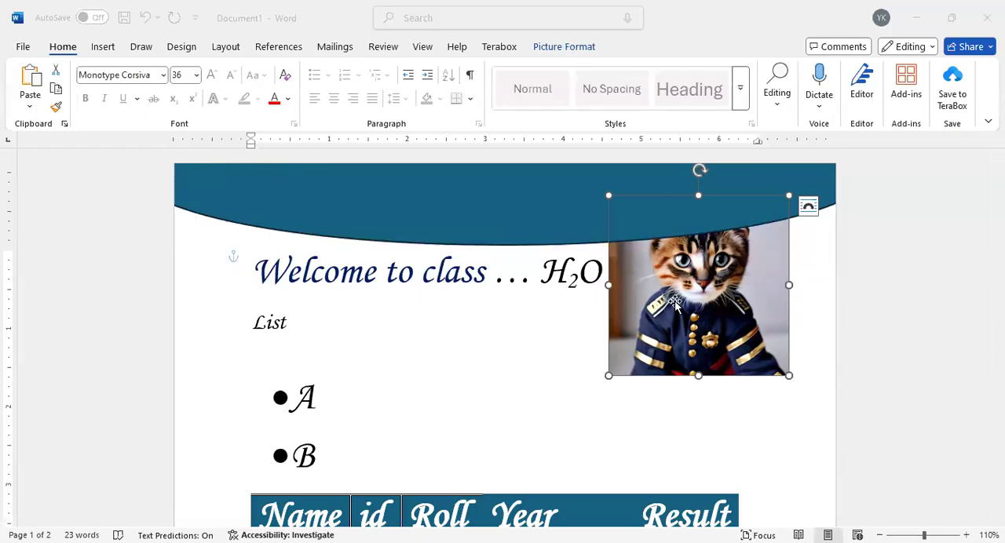
{"action": "left_click", "coordinate": [563, 46]}
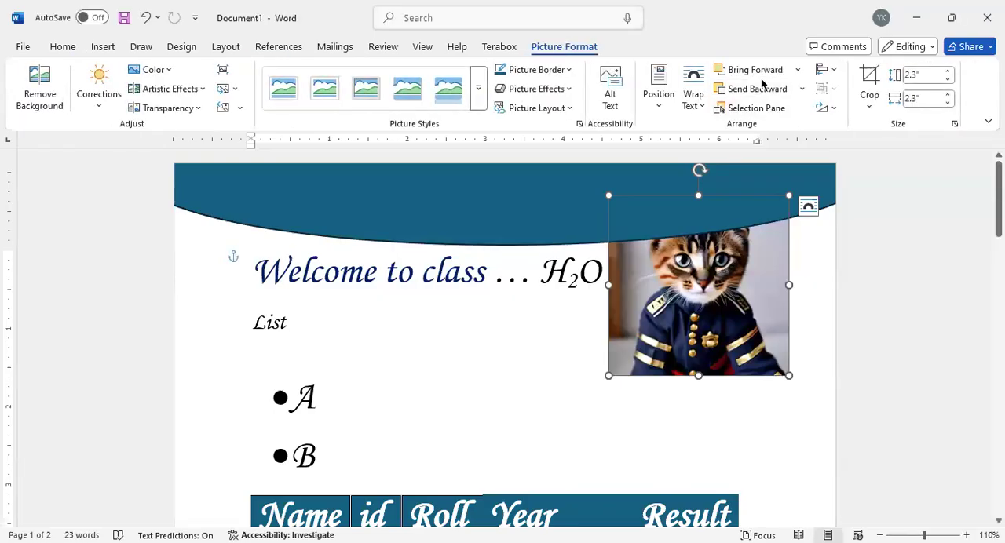
{"action": "left_click", "coordinate": [758, 70]}
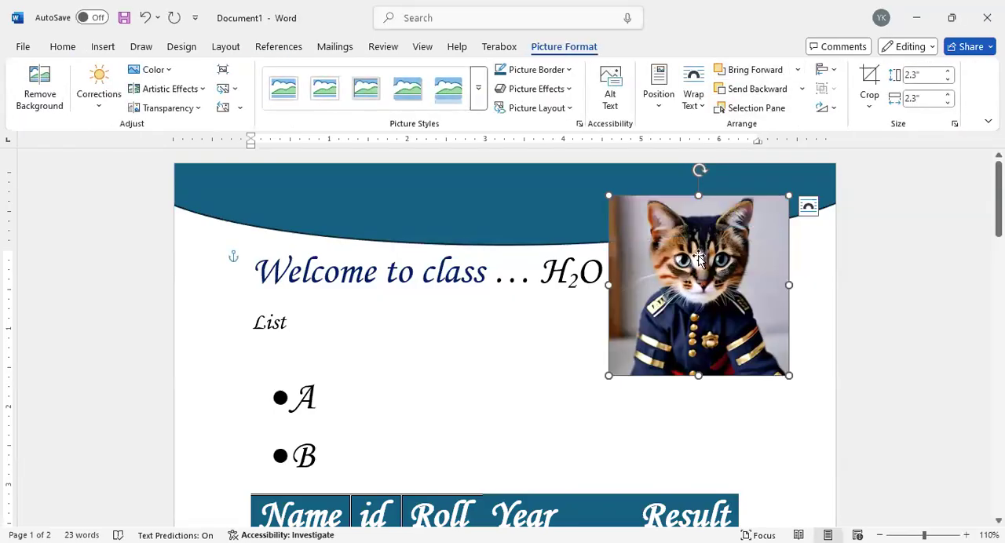
{"action": "left_click_drag", "start_coordinate": [714, 243], "coordinate": [746, 333]}
{"action": "left_click", "coordinate": [344, 209]}
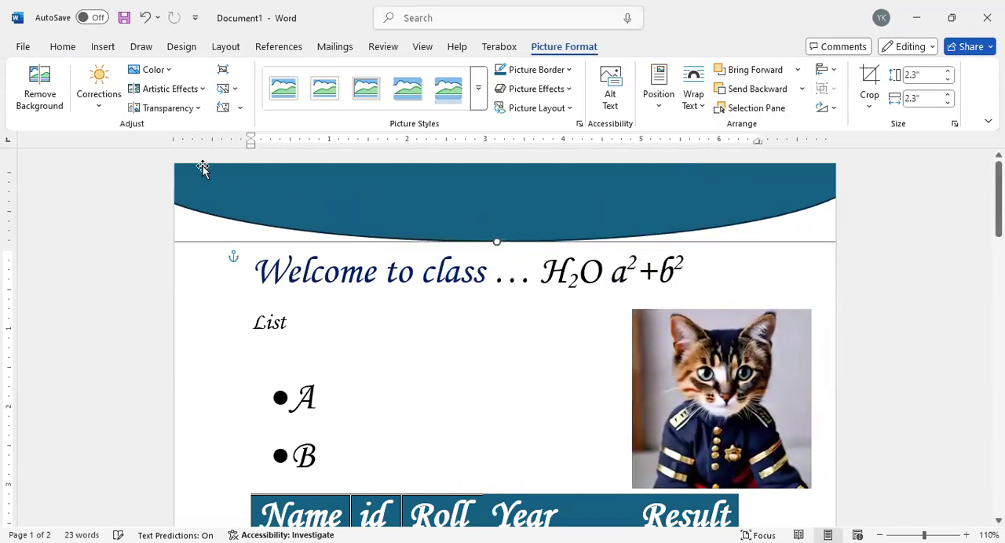
Step: Draw a down block arrow about 2.14" high by 2.79" wide and move it to the page's upper-right corner over the banner
{"action": "left_click", "coordinate": [102, 46]}
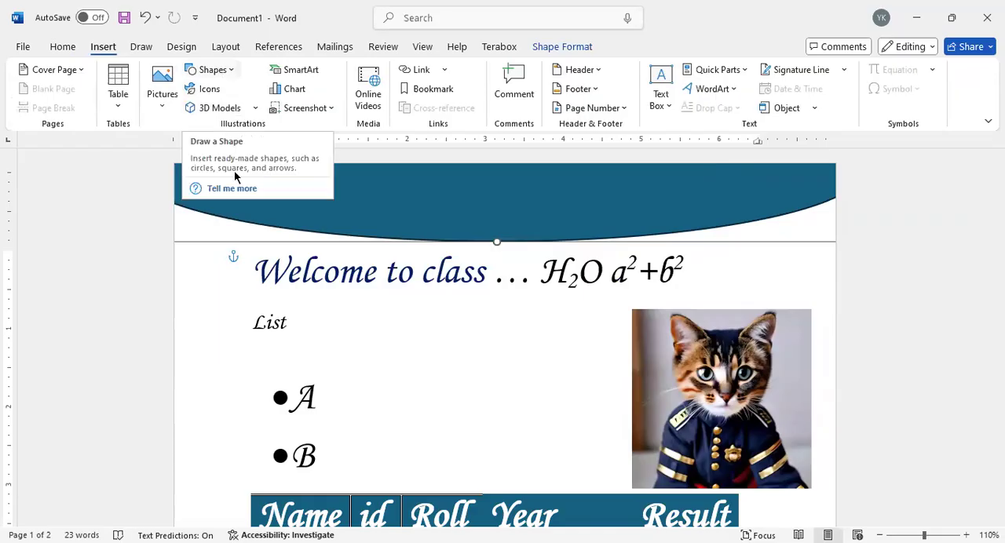
{"action": "left_click", "coordinate": [211, 69]}
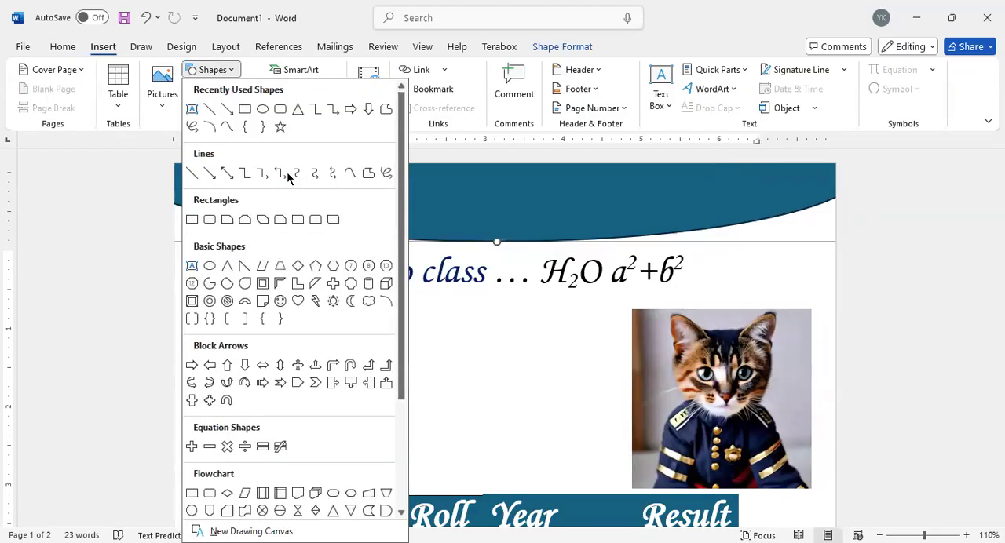
{"action": "left_click", "coordinate": [368, 110]}
{"action": "mouse_move", "coordinate": [406, 188]}
{"action": "left_mouse_down"}
{"action": "mouse_move", "coordinate": [594, 314]}
{"action": "mouse_move", "coordinate": [626, 355]}
{"action": "left_mouse_up"}
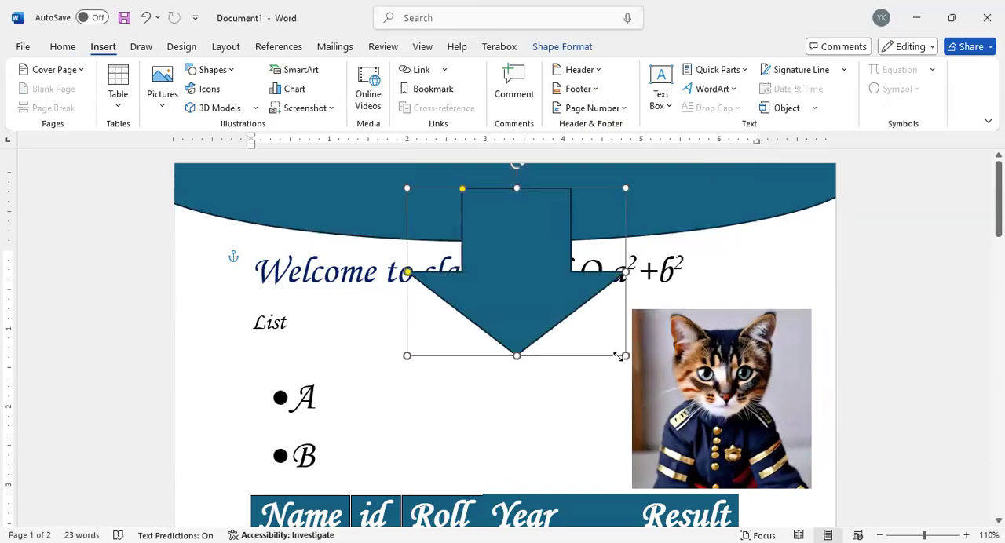
{"action": "mouse_move", "coordinate": [529, 331]}
{"action": "left_mouse_down"}
{"action": "mouse_move", "coordinate": [512, 307]}
{"action": "mouse_move", "coordinate": [753, 262]}
{"action": "mouse_move", "coordinate": [761, 238]}
{"action": "left_mouse_up"}
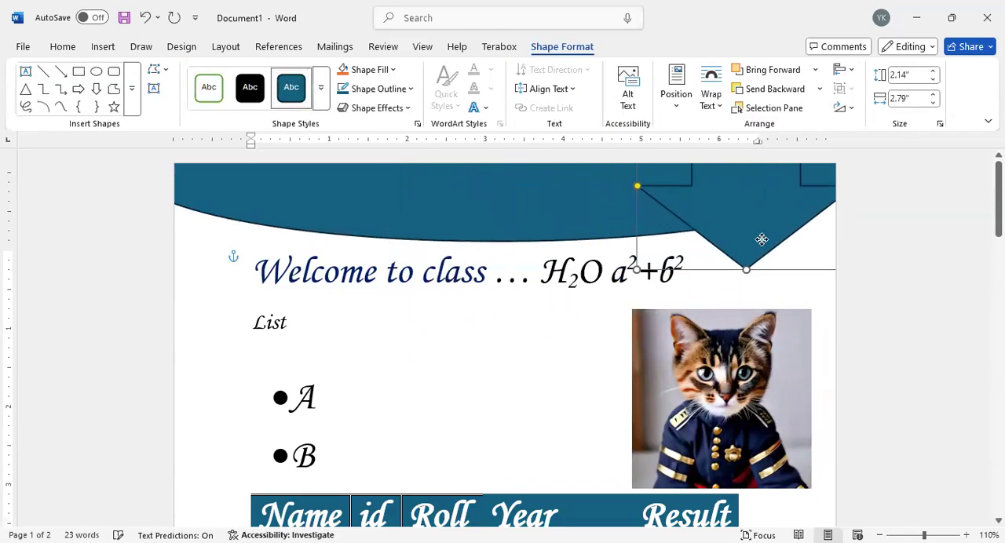
{"action": "left_click", "coordinate": [463, 387]}
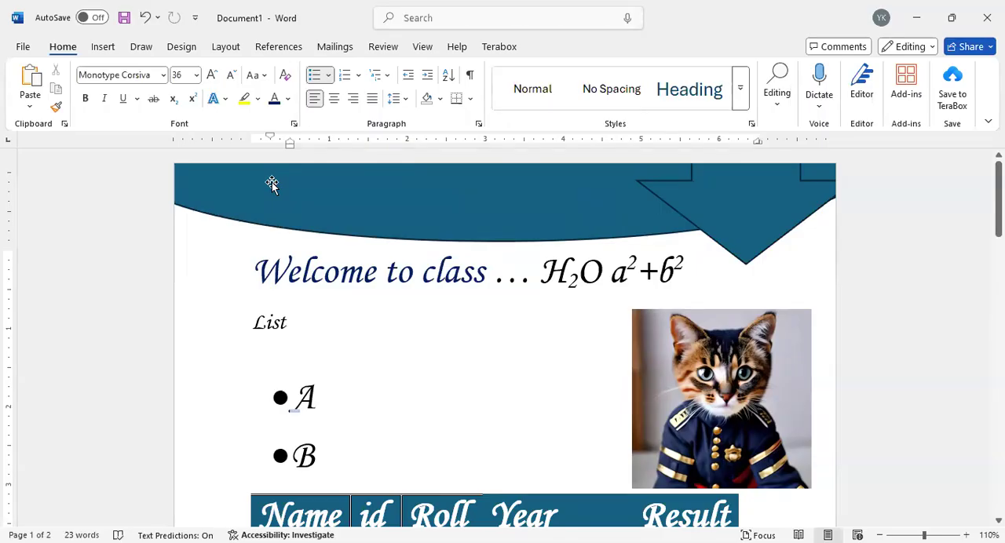
Step: Insert a 3-D Clustered Column chart after the table
{"action": "left_click", "coordinate": [195, 55]}
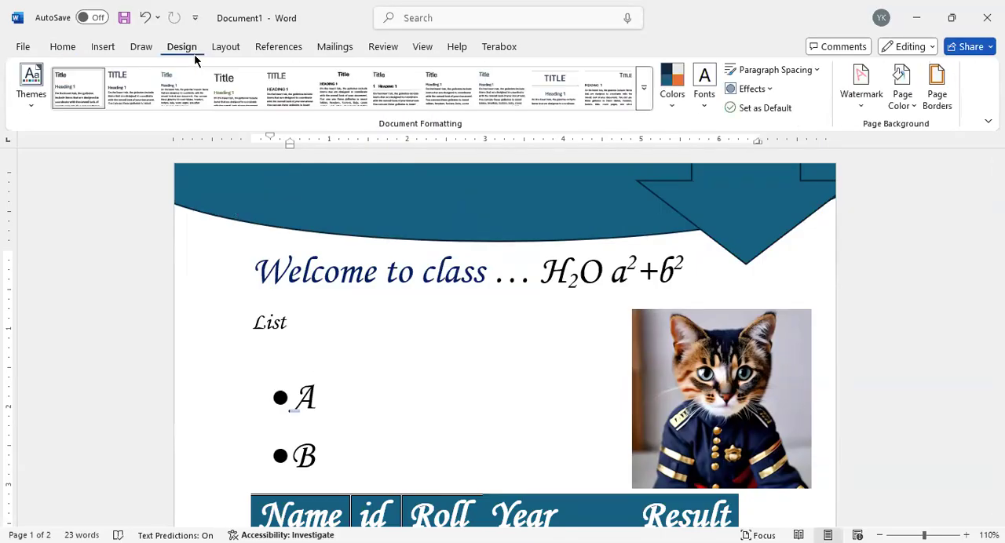
{"action": "left_click", "coordinate": [103, 47]}
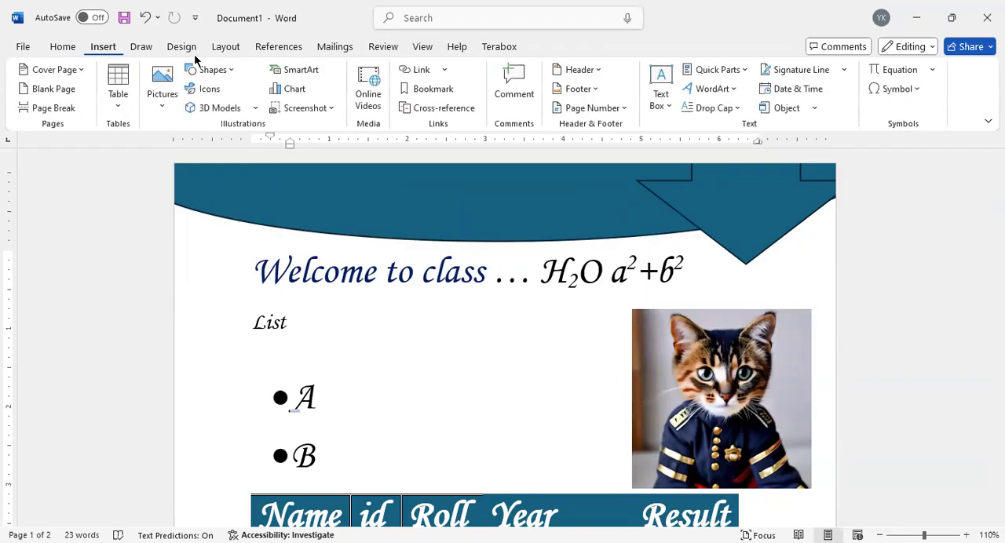
{"action": "left_click", "coordinate": [295, 89]}
{"action": "key", "text": "Escape"}
{"action": "scroll", "coordinate": [540, 377], "scroll_direction": "down", "scroll_amount": 7}
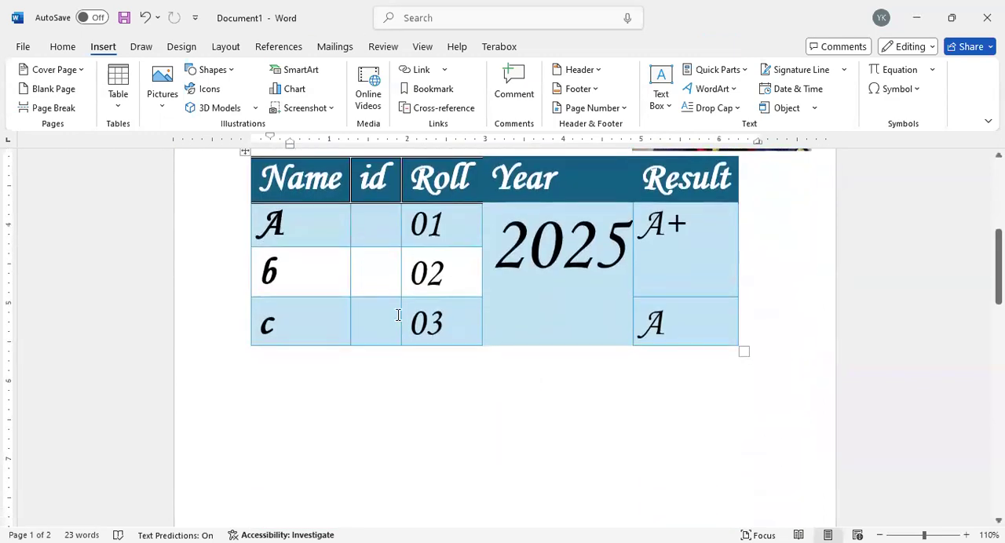
{"action": "left_click", "coordinate": [295, 88]}
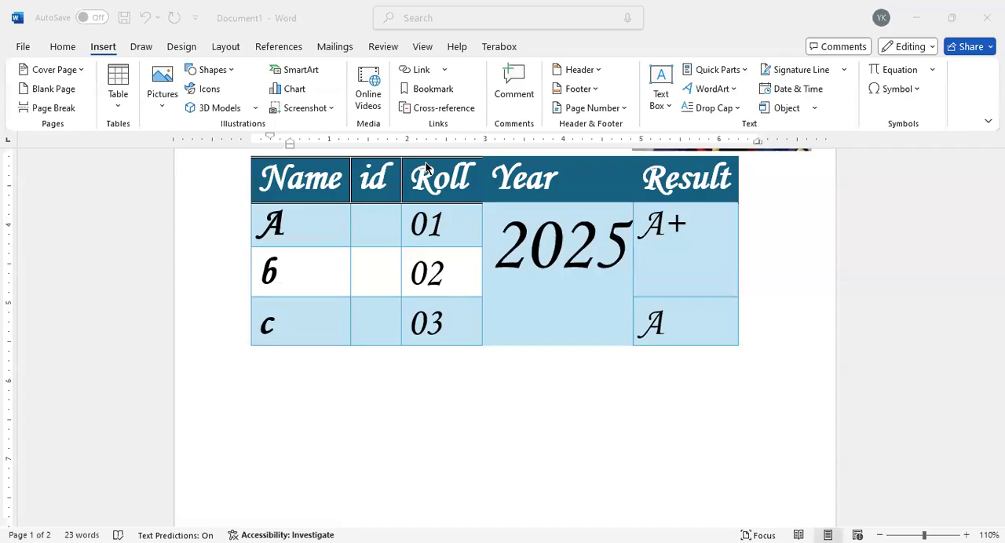
{"action": "left_click", "coordinate": [278, 388]}
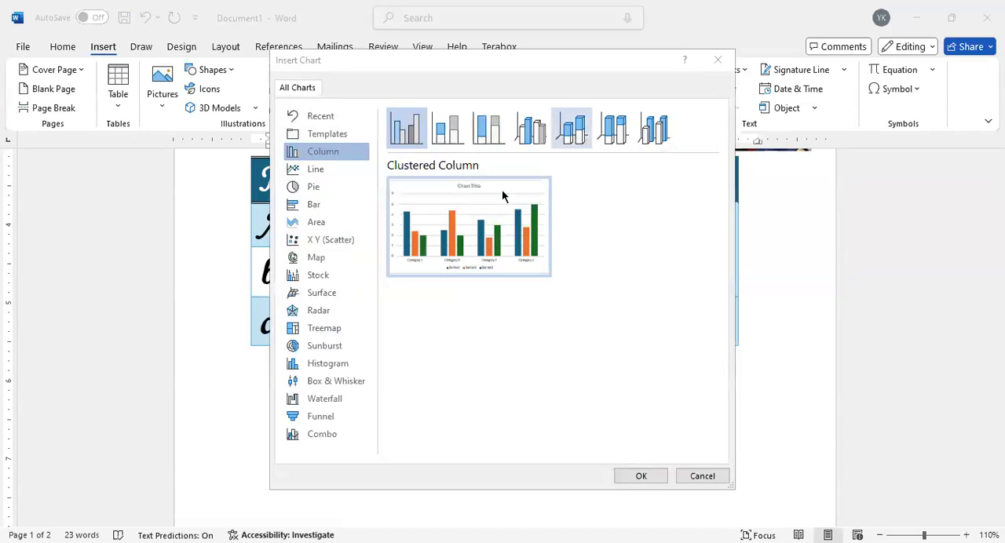
{"action": "left_click", "coordinate": [534, 134]}
{"action": "mouse_move", "coordinate": [529, 249]}
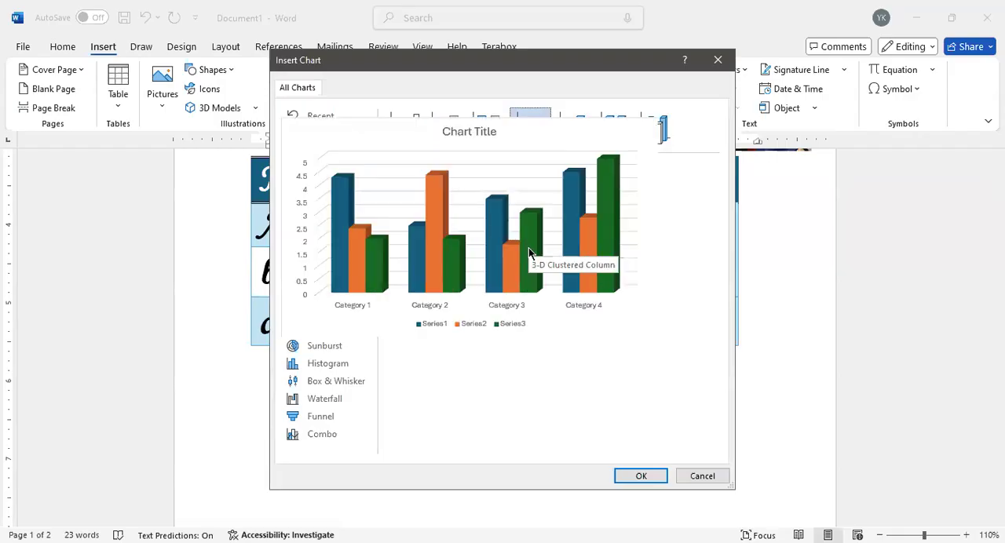
{"action": "left_click", "coordinate": [641, 477]}
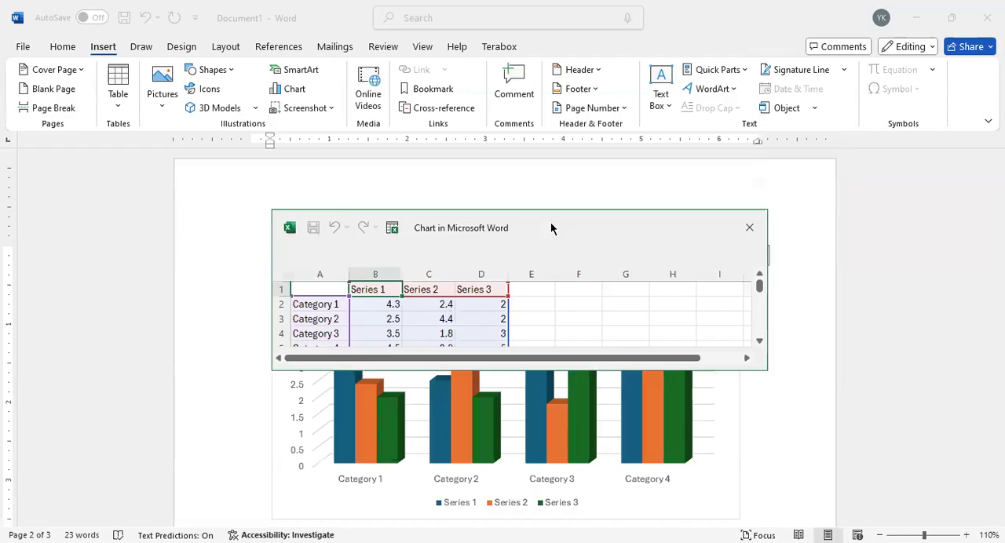
Step: Enlarge the chart's data sheet to show all categories and rename Category 1 to a and Category 2 to b
{"action": "left_click_drag", "start_coordinate": [550, 228], "coordinate": [505, 139]}
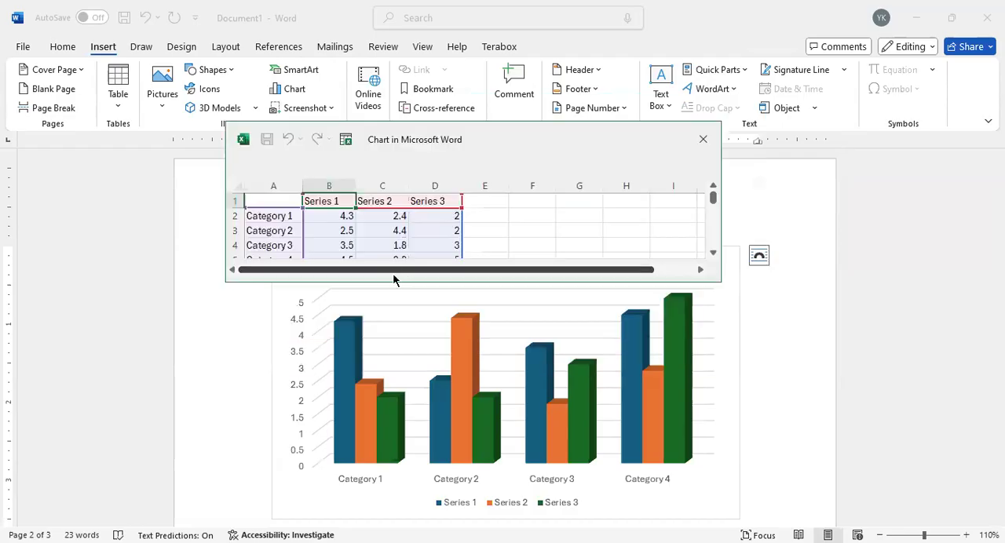
{"action": "left_click_drag", "start_coordinate": [391, 281], "coordinate": [391, 317]}
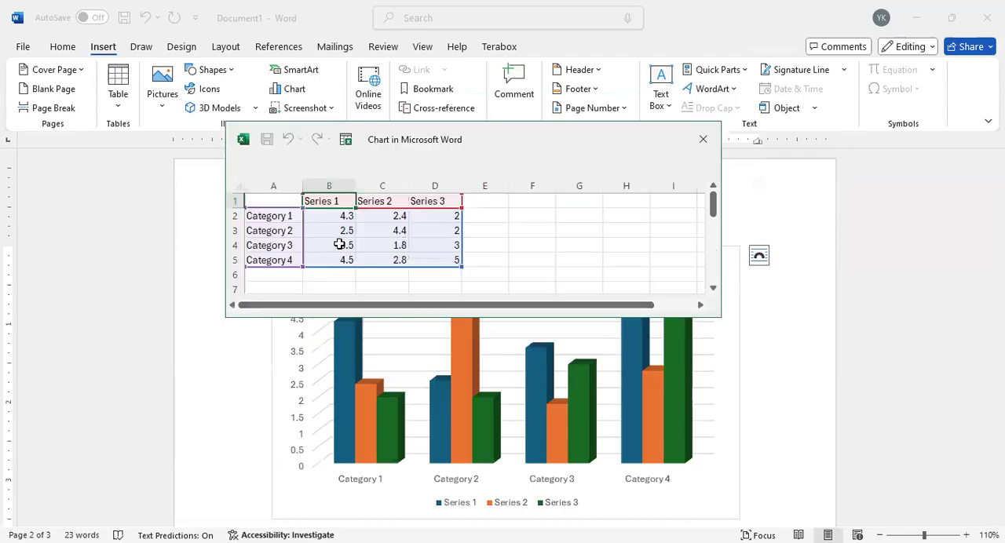
{"action": "left_click", "coordinate": [279, 221]}
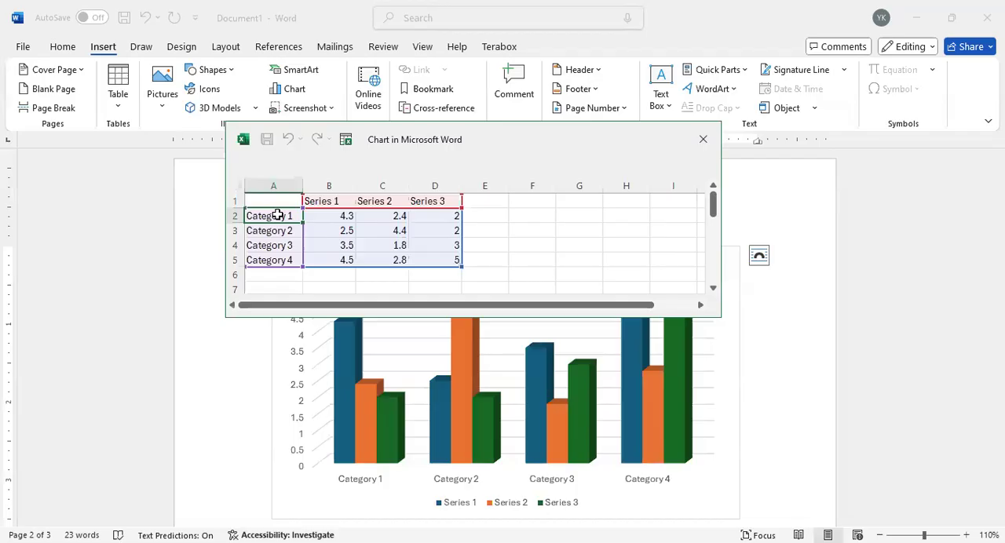
{"action": "type", "text": "a"}
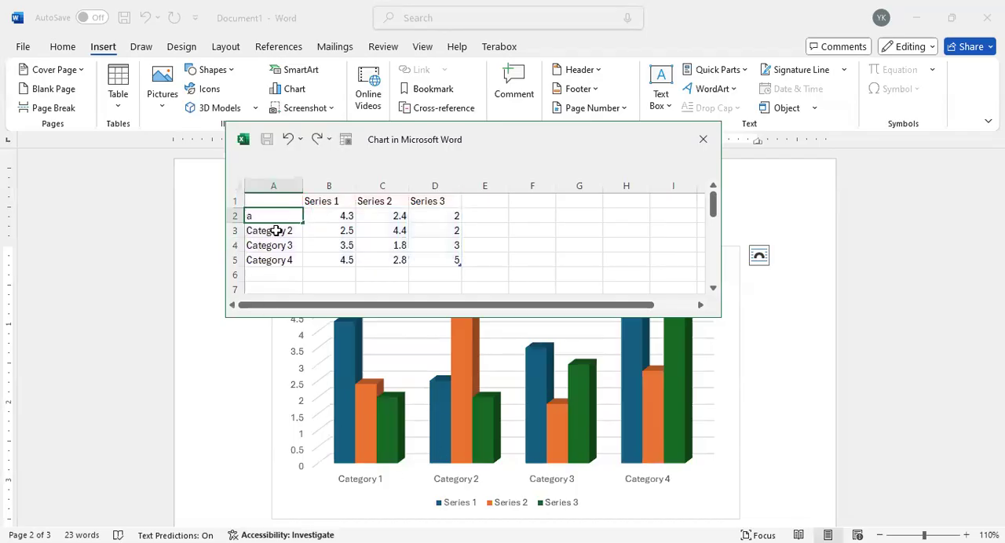
{"action": "key", "text": "Return"}
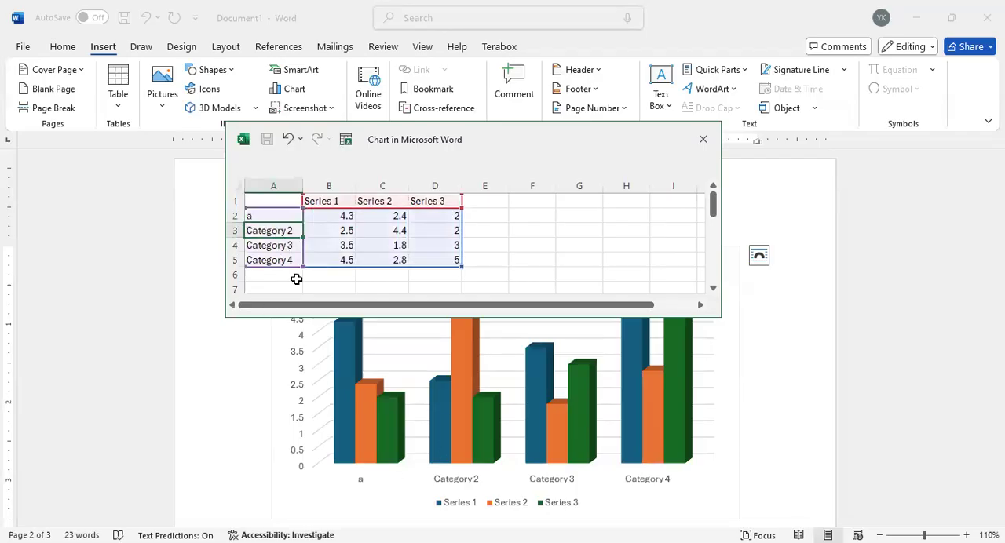
{"action": "type", "text": "b"}
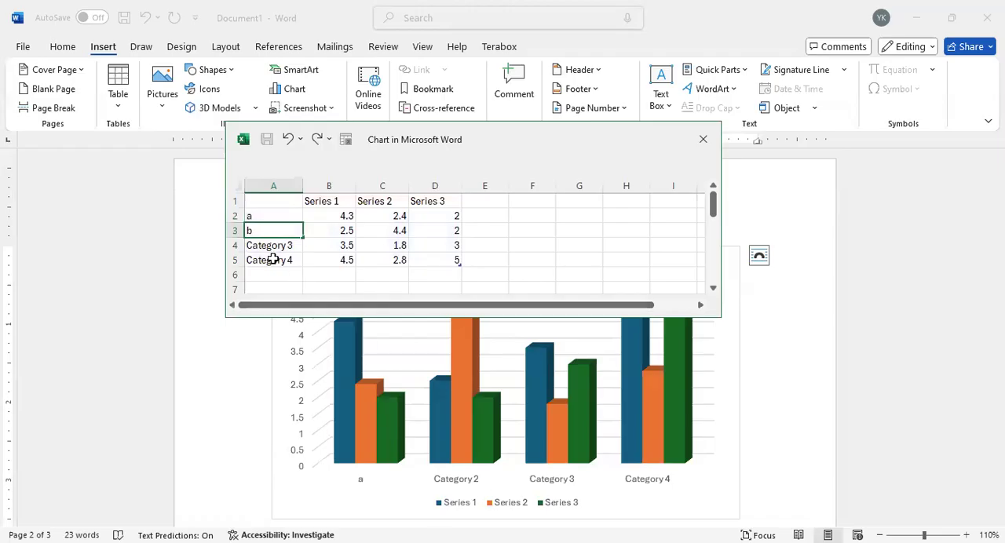
{"action": "key", "text": "Return"}
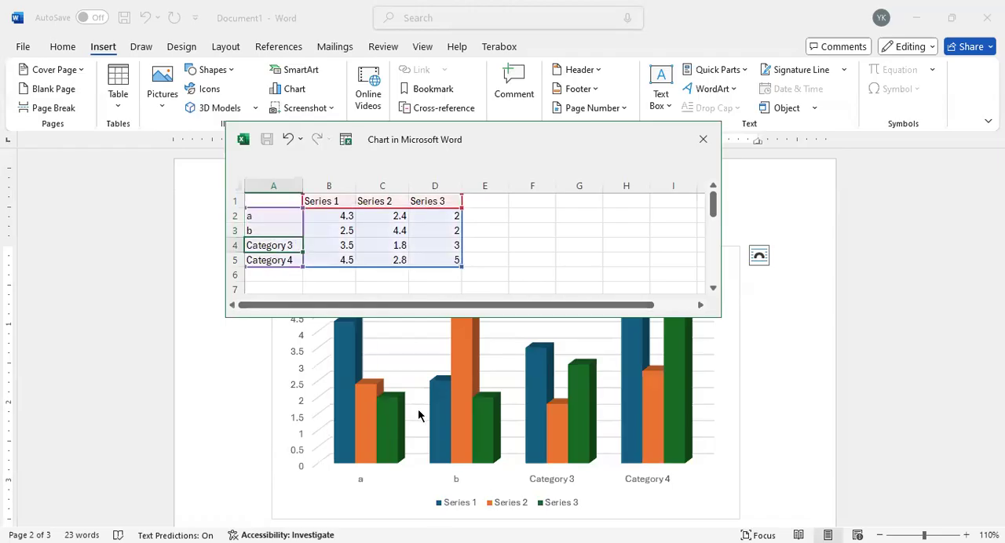
Step: Set category a's Series 1 value to 5, add a category v below Category 4, and close the chart's data sheet
{"action": "left_click", "coordinate": [343, 218]}
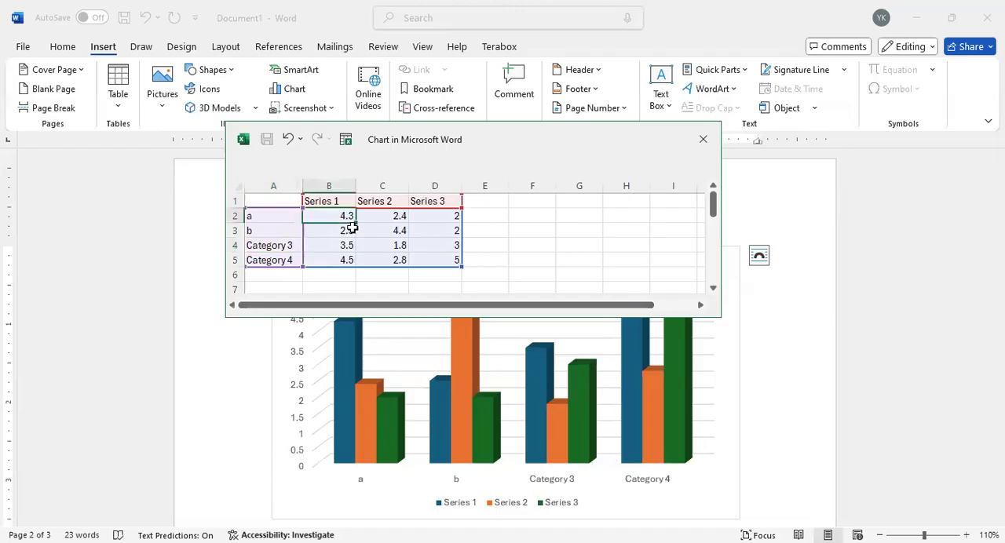
{"action": "type", "text": "5"}
{"action": "key", "text": "Return"}
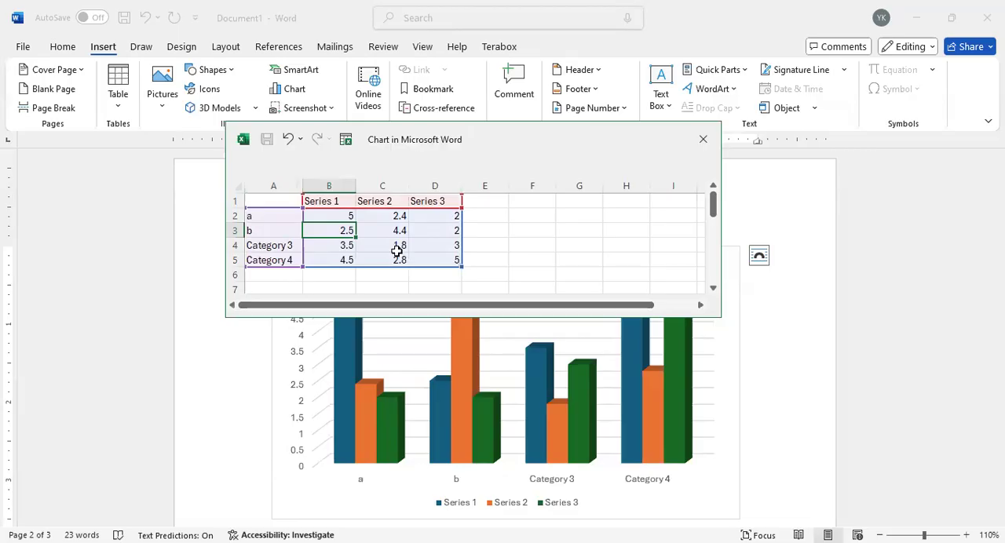
{"action": "left_click", "coordinate": [488, 212]}
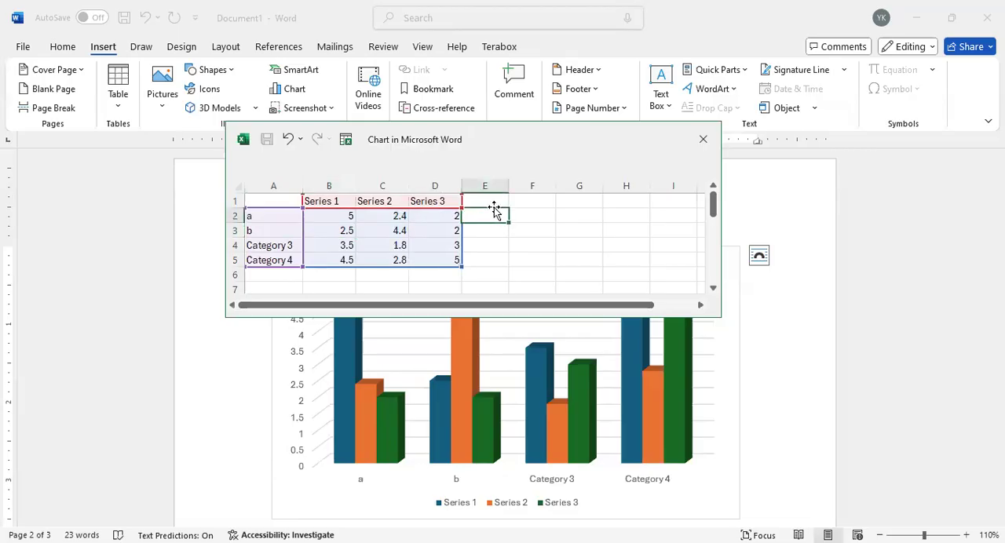
{"action": "left_click", "coordinate": [292, 279]}
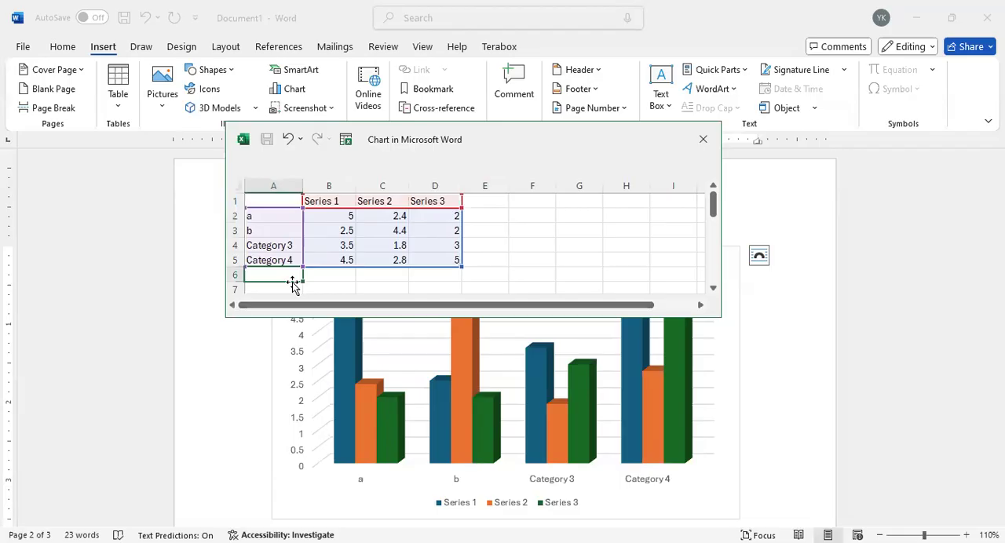
{"action": "type", "text": "v"}
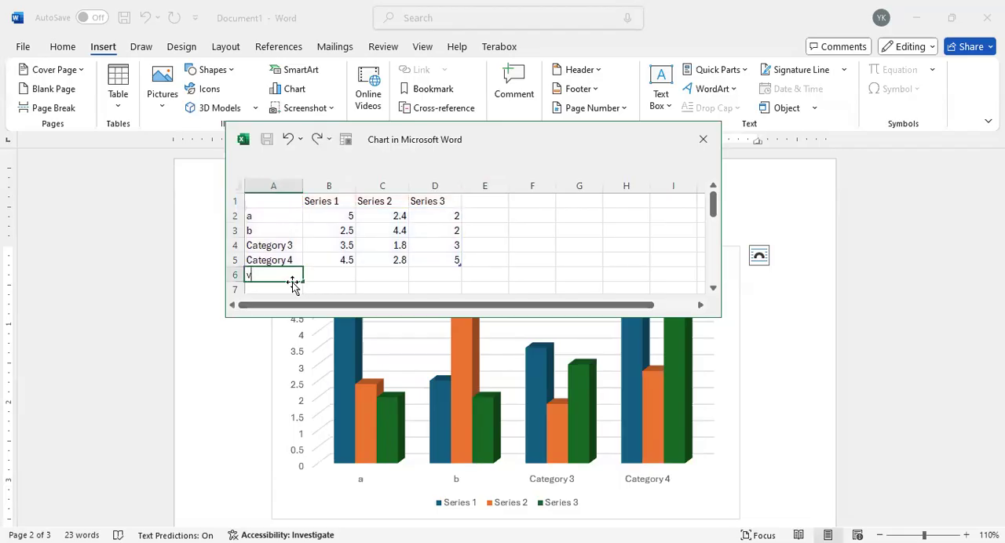
{"action": "key", "text": "Return"}
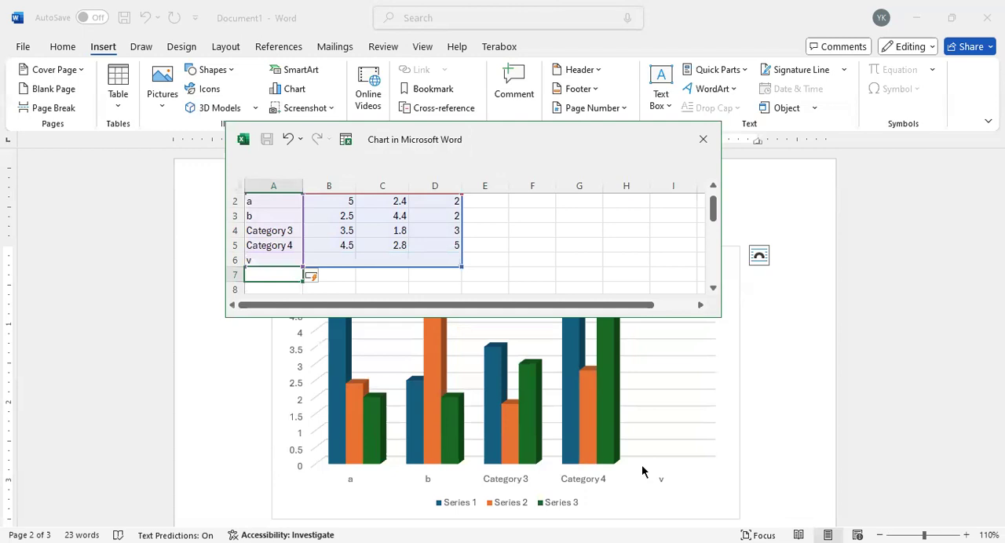
{"action": "left_click", "coordinate": [701, 139]}
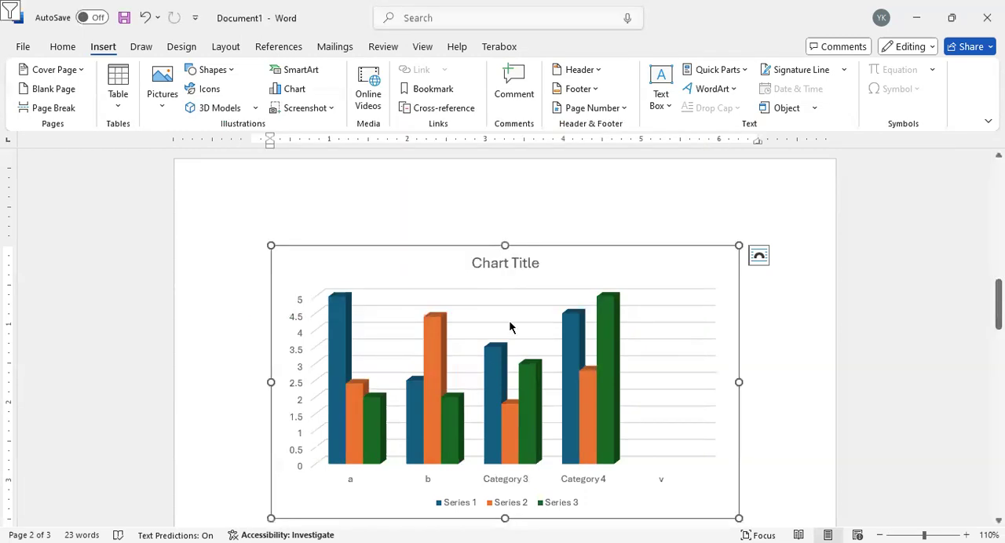
Step: Set the chart's text wrapping to In Front of Text and shift it slightly left on the first page, below the banner
{"action": "left_click_drag", "start_coordinate": [583, 266], "coordinate": [766, 265]}
{"action": "left_click", "coordinate": [758, 257]}
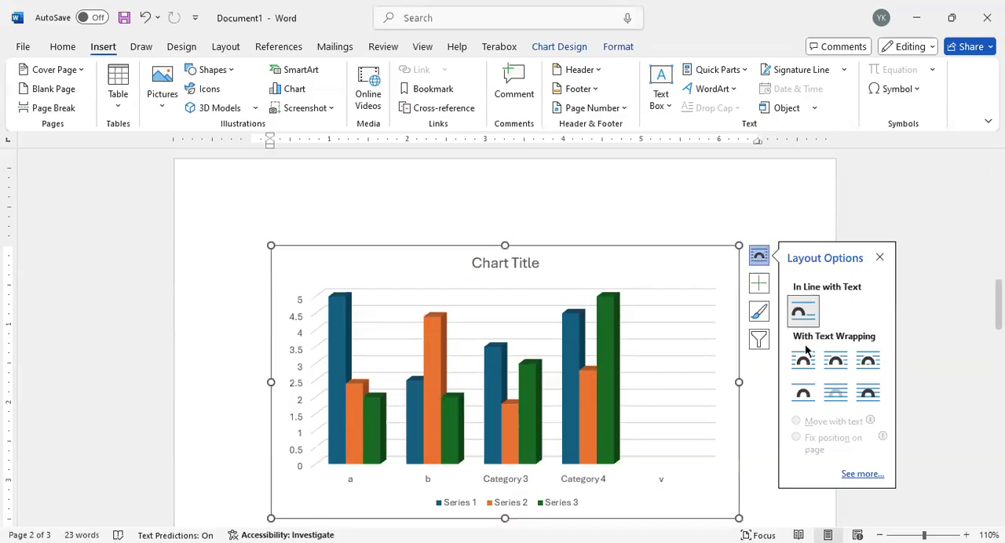
{"action": "left_click", "coordinate": [864, 397]}
{"action": "scroll", "coordinate": [585, 303], "scroll_direction": "up", "scroll_amount": 8}
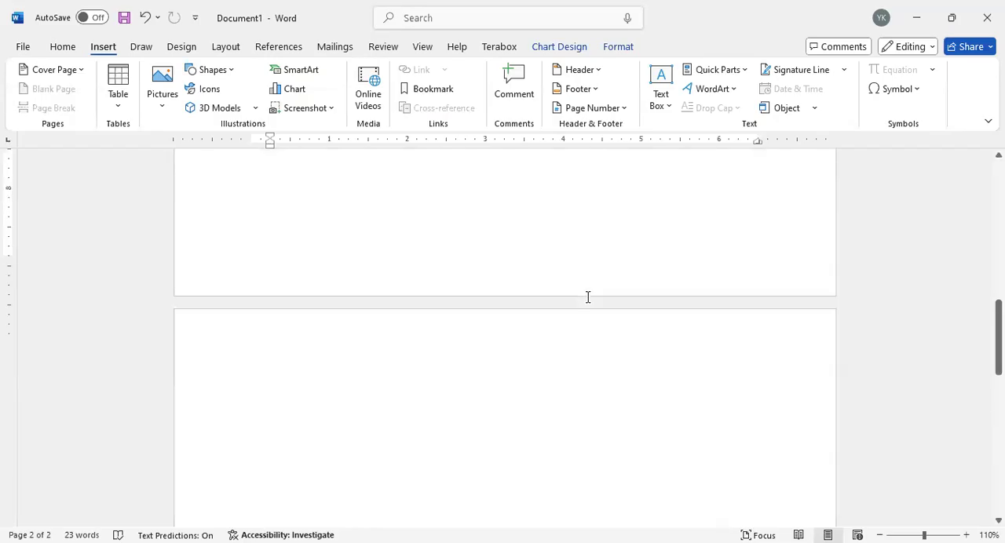
{"action": "scroll", "coordinate": [587, 296], "scroll_direction": "up", "scroll_amount": 10}
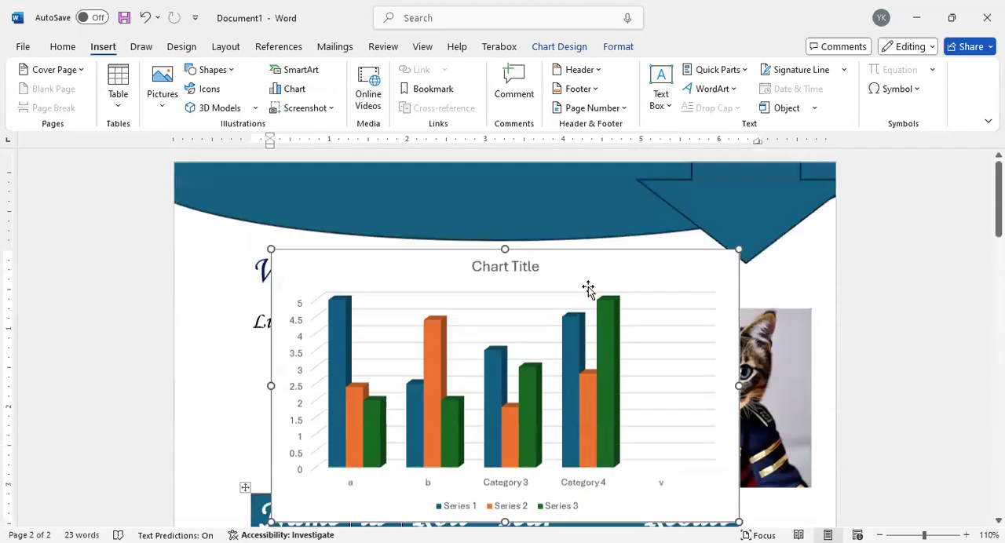
{"action": "left_click_drag", "start_coordinate": [582, 272], "coordinate": [547, 272]}
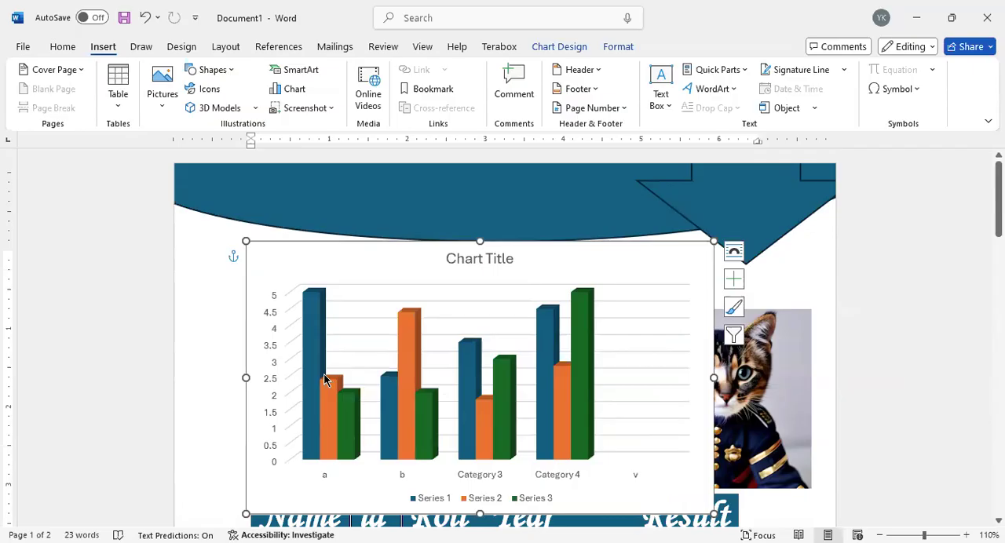
Step: Show the chart's elements list, then reopen and enlarge its data sheet to review the categories and series, and close it
{"action": "right_click", "coordinate": [707, 284]}
{"action": "mouse_move", "coordinate": [761, 480]}
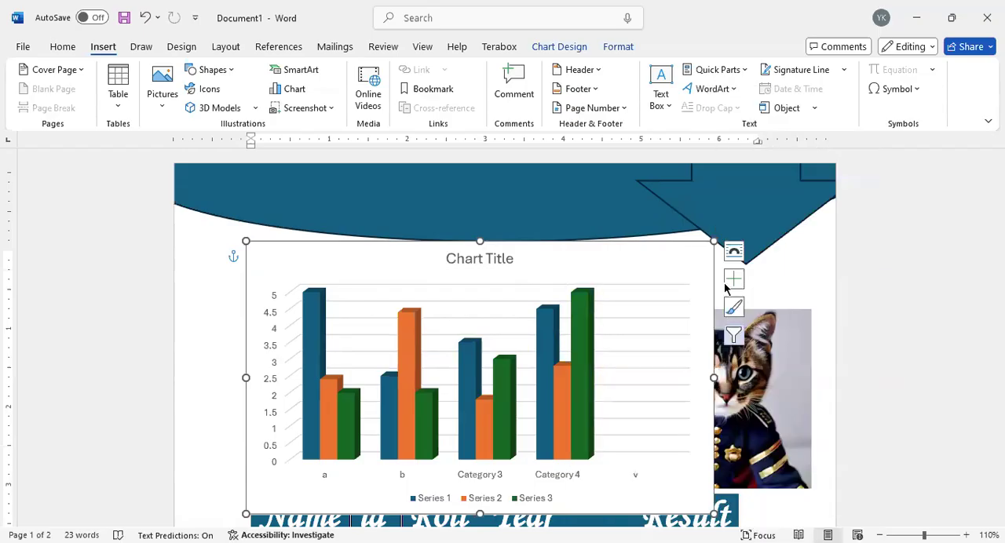
{"action": "left_click", "coordinate": [734, 281]}
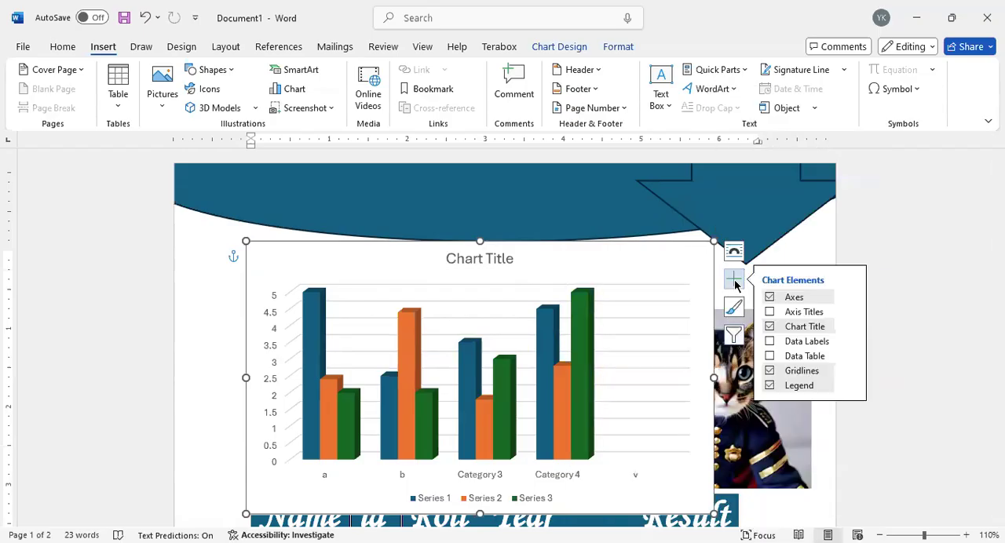
{"action": "right_click", "coordinate": [653, 267]}
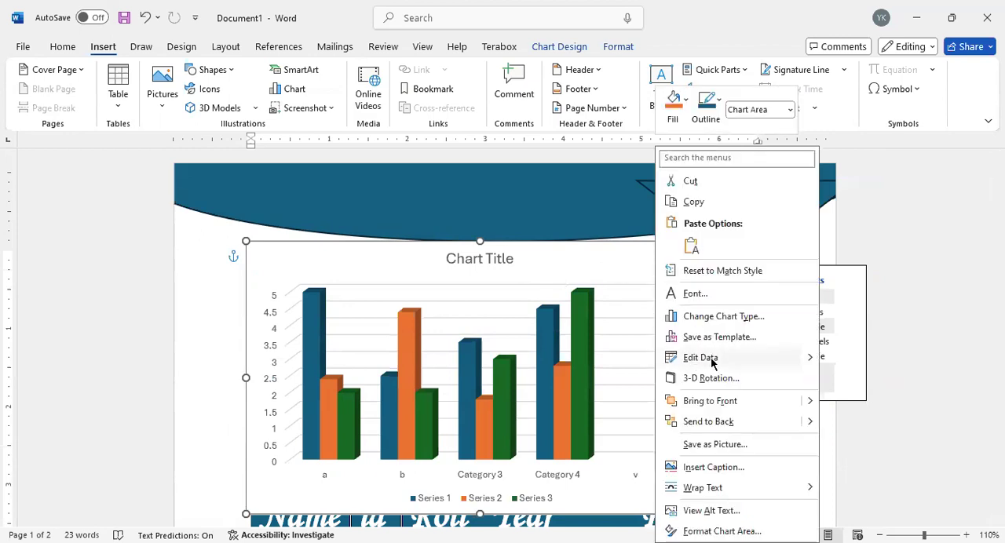
{"action": "left_click", "coordinate": [425, 227]}
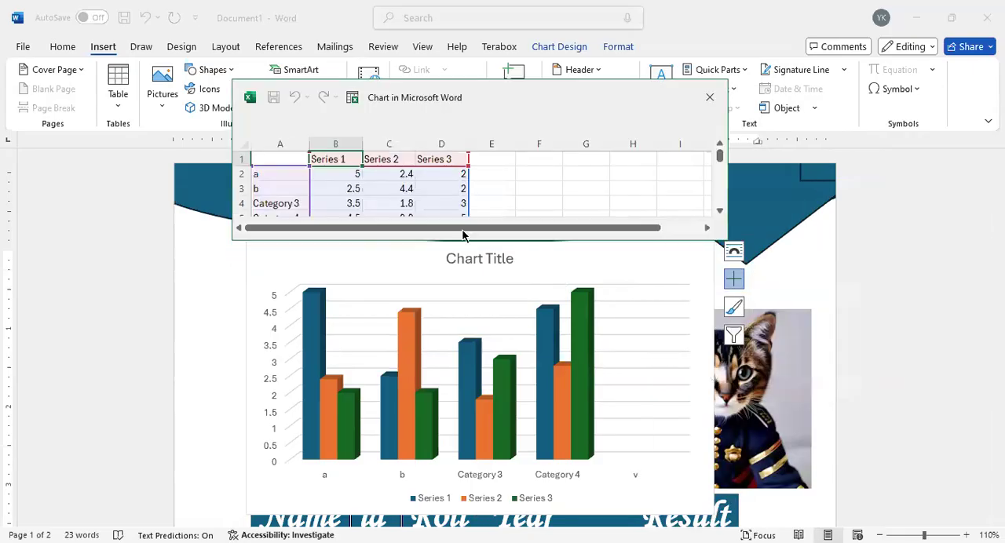
{"action": "left_click_drag", "start_coordinate": [463, 237], "coordinate": [463, 322]}
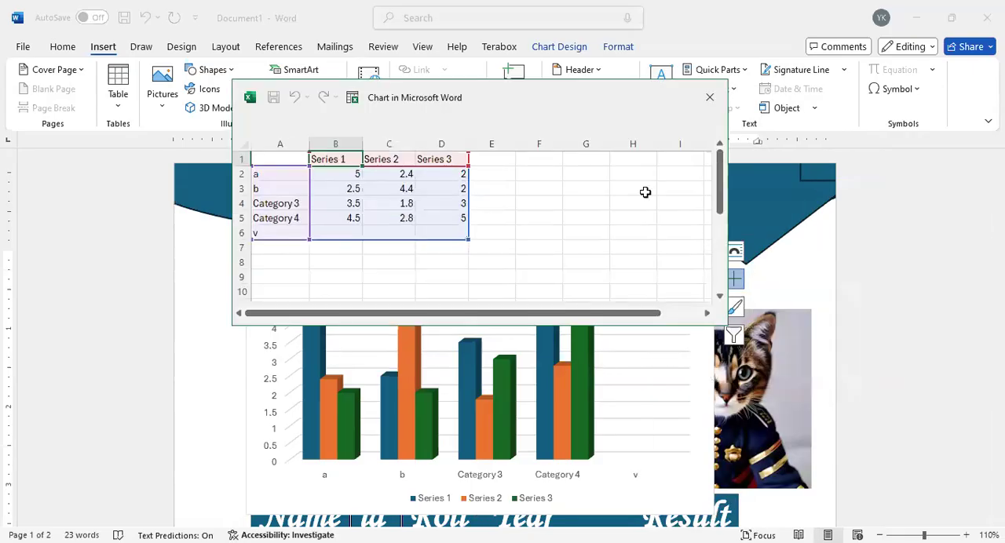
{"action": "left_click", "coordinate": [707, 101]}
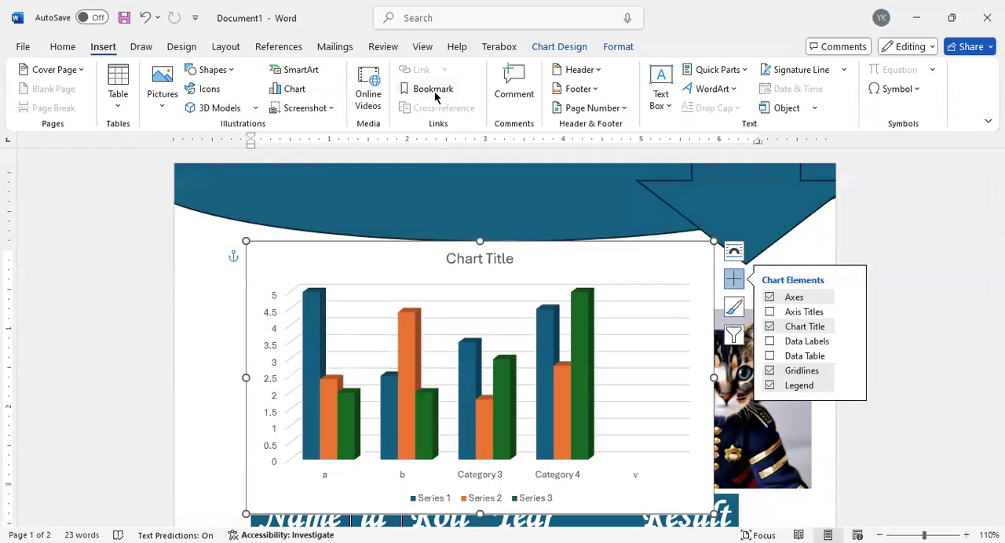
{"action": "left_click", "coordinate": [284, 93]}
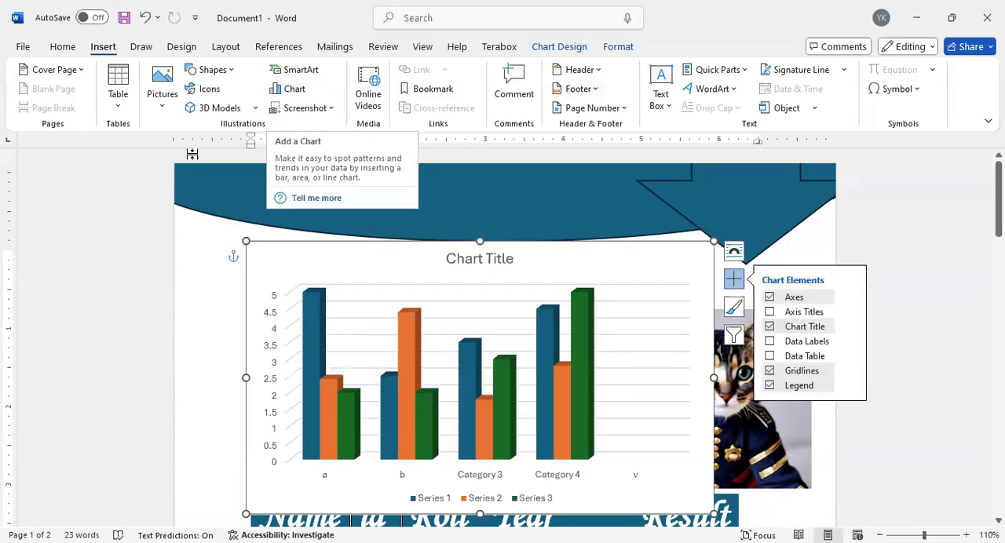
{"action": "left_click", "coordinate": [186, 47]}
{"action": "left_click", "coordinate": [234, 45]}
{"action": "left_click", "coordinate": [279, 46]}
{"action": "left_click", "coordinate": [378, 47]}
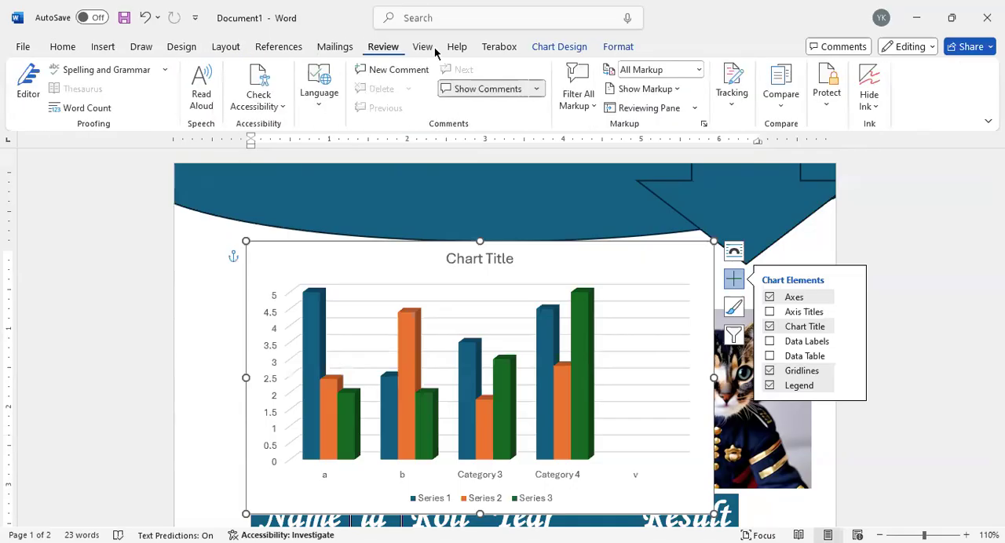
{"action": "left_click", "coordinate": [499, 46]}
{"action": "left_click", "coordinate": [581, 47]}
{"action": "left_click", "coordinate": [620, 47]}
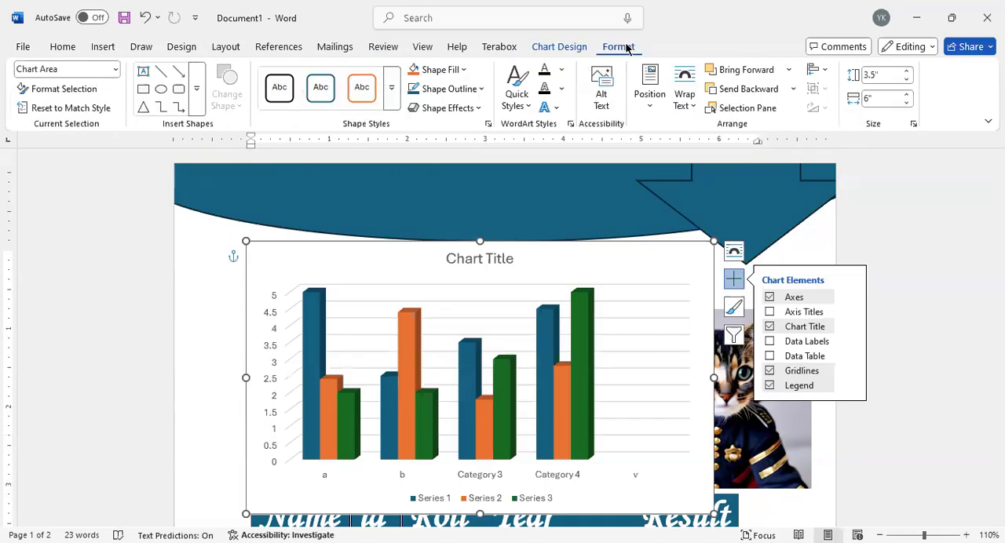
{"action": "left_click", "coordinate": [560, 46]}
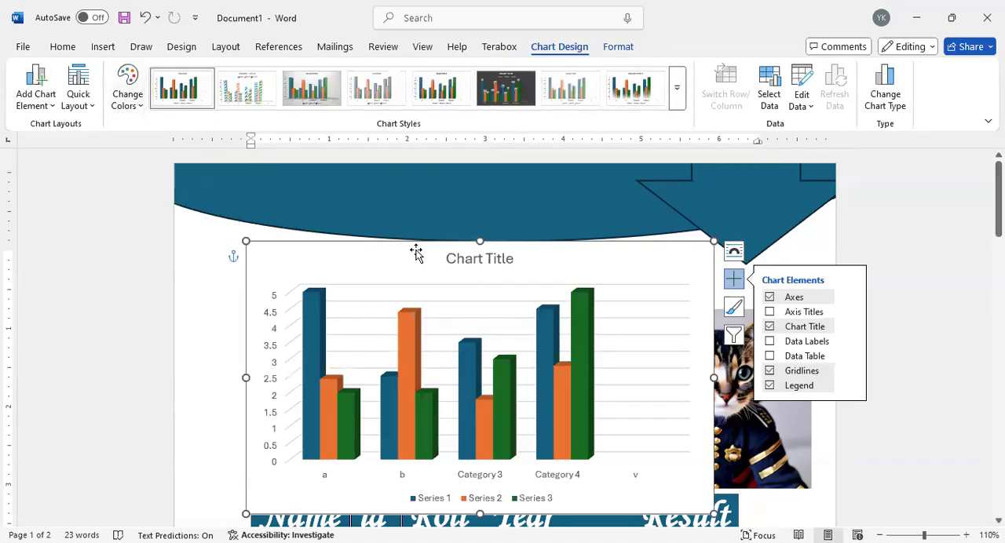
{"action": "left_click", "coordinate": [23, 47]}
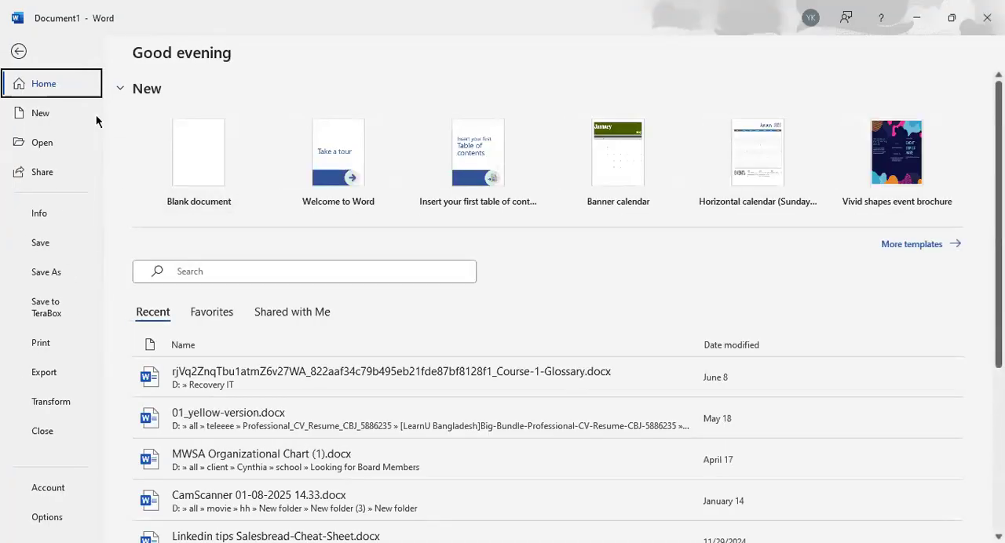
{"action": "key", "text": "Escape"}
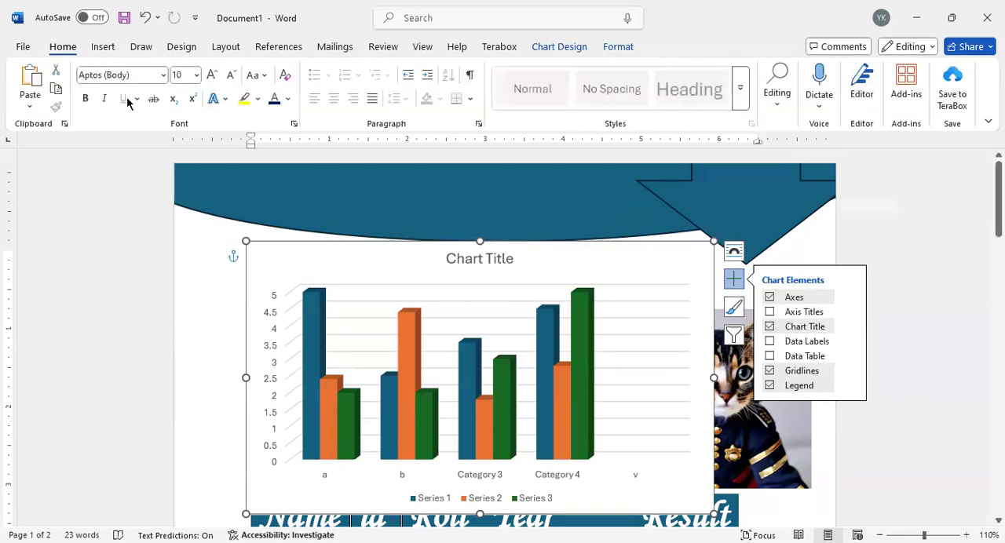
{"action": "left_click", "coordinate": [162, 74]}
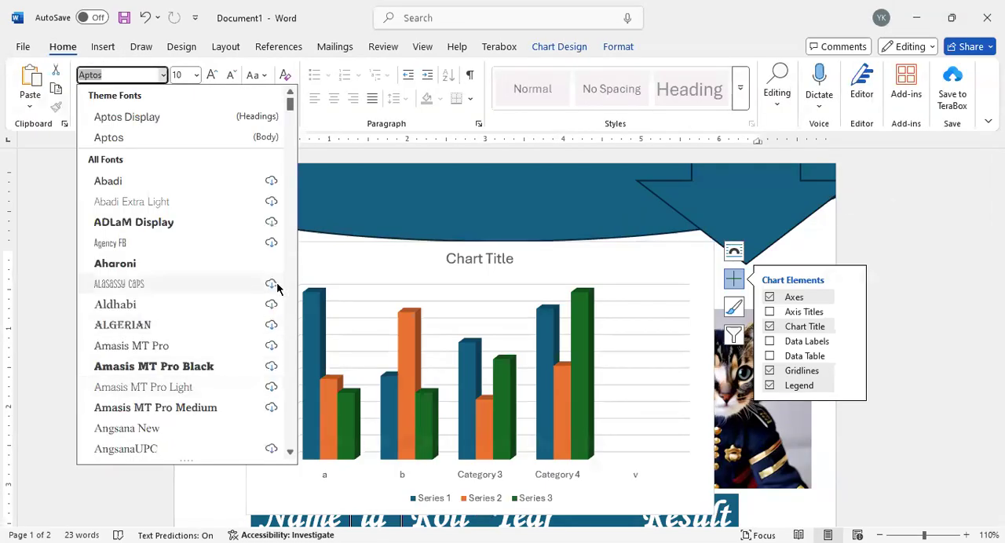
{"action": "left_click", "coordinate": [50, 252]}
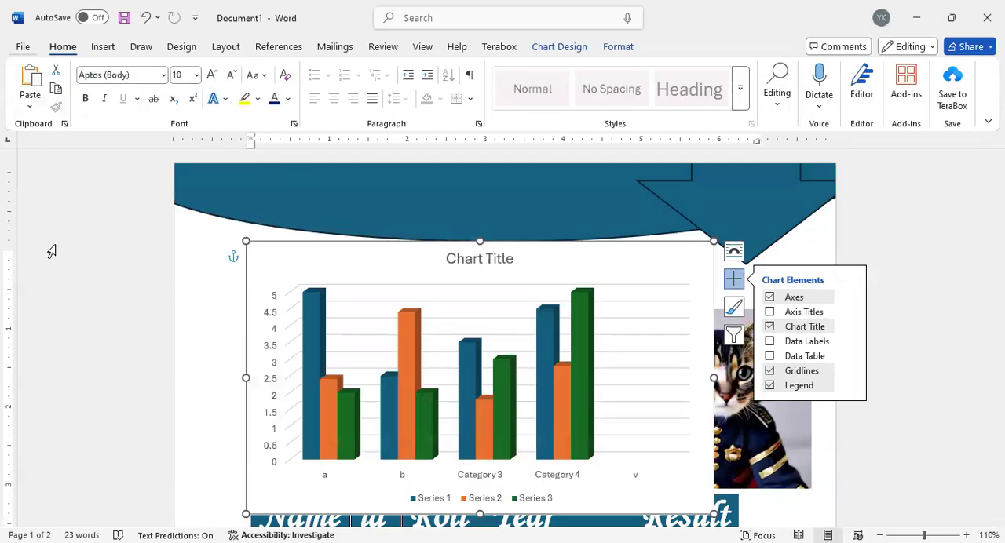
Step: Enable embedding fonts in the file for Document1 in the Word save options
{"action": "left_click", "coordinate": [22, 45]}
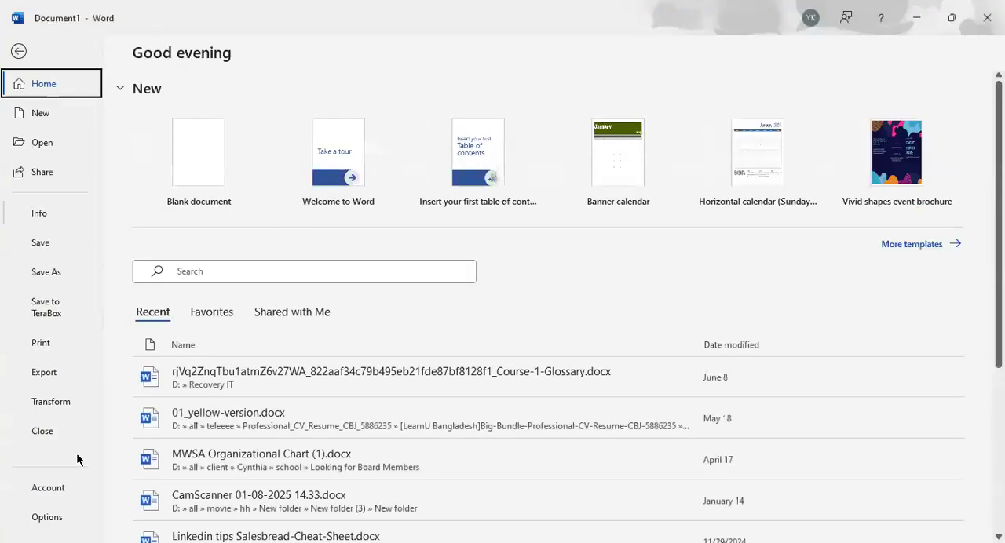
{"action": "left_click", "coordinate": [60, 518]}
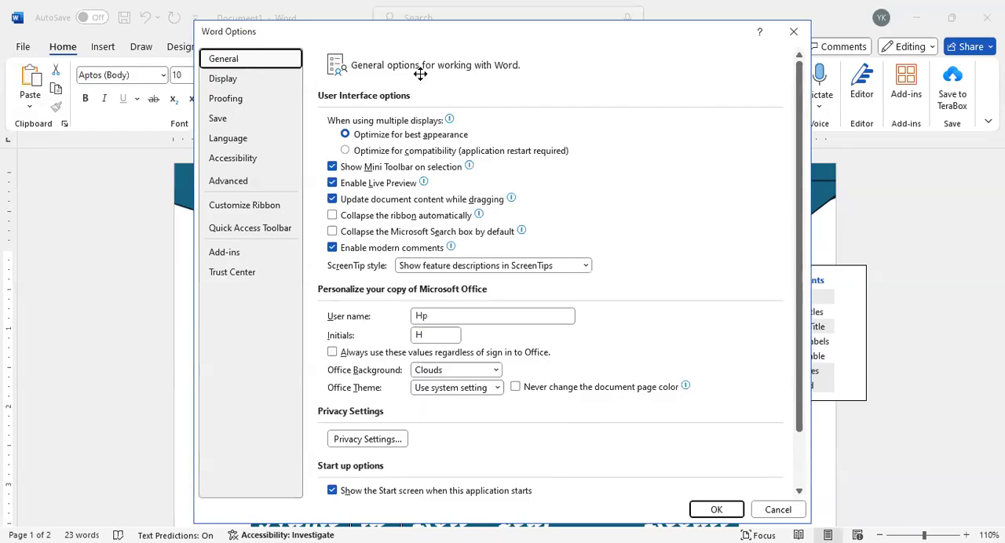
{"action": "left_click", "coordinate": [218, 120]}
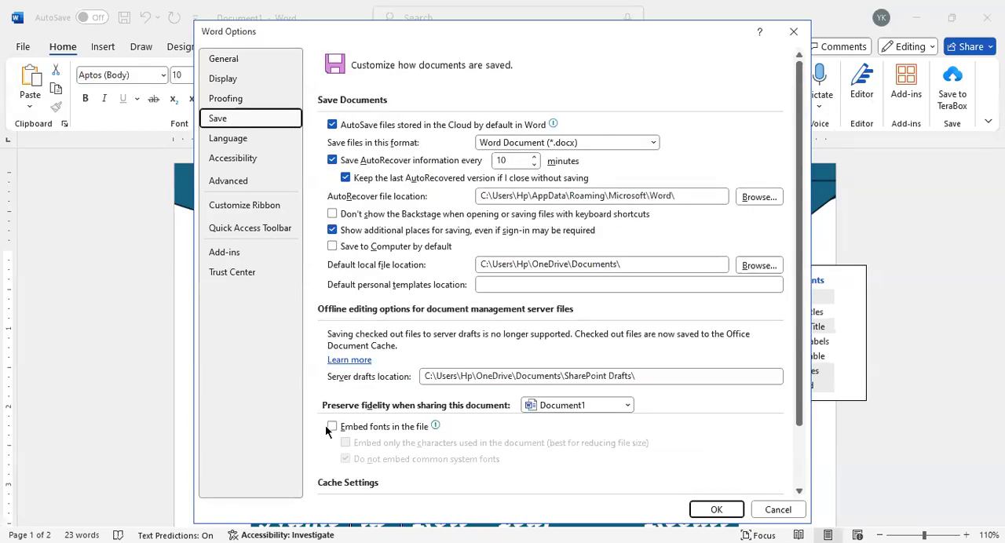
{"action": "left_click", "coordinate": [332, 427]}
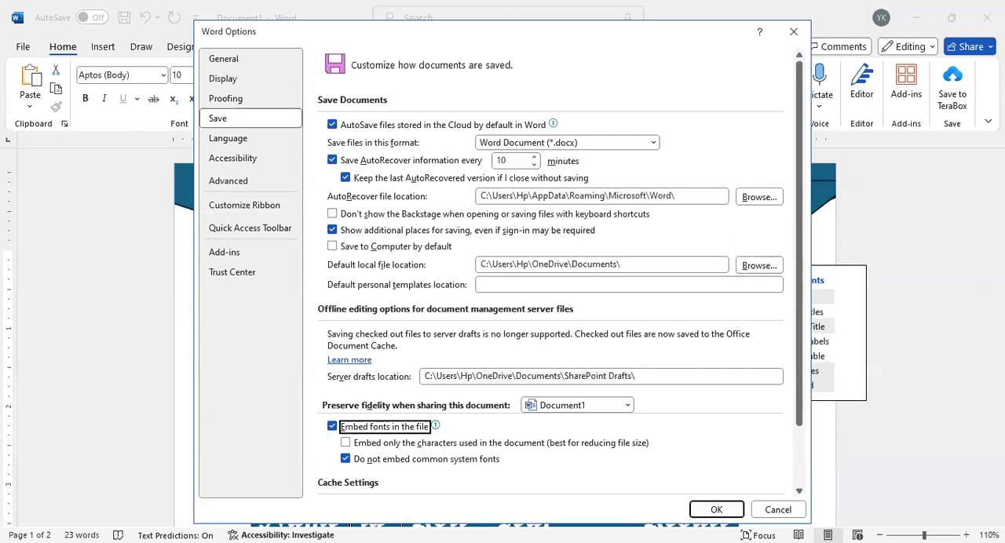
{"action": "left_click", "coordinate": [717, 510]}
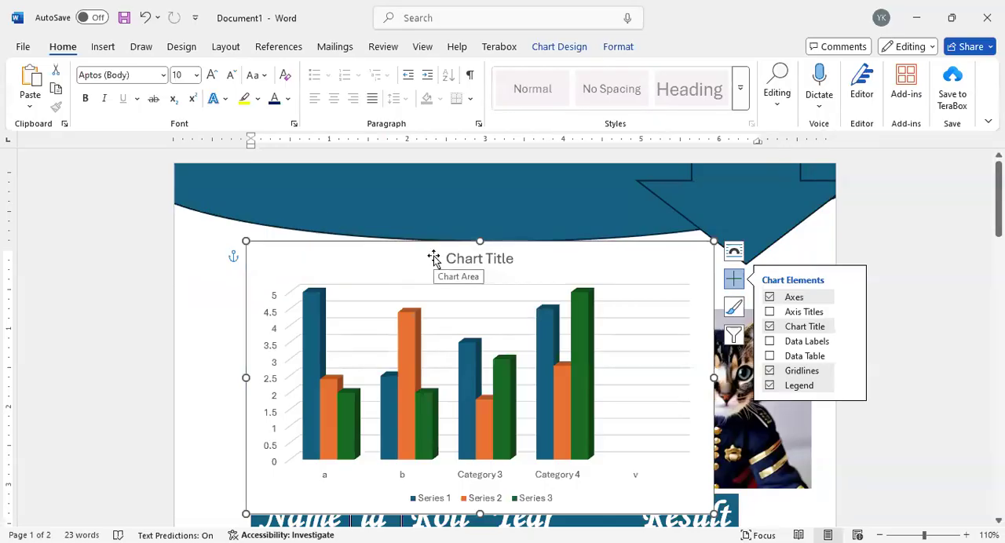
Step: Examine the file formats available for saving a copy of the document, and return to the document without saving
{"action": "left_click", "coordinate": [21, 46]}
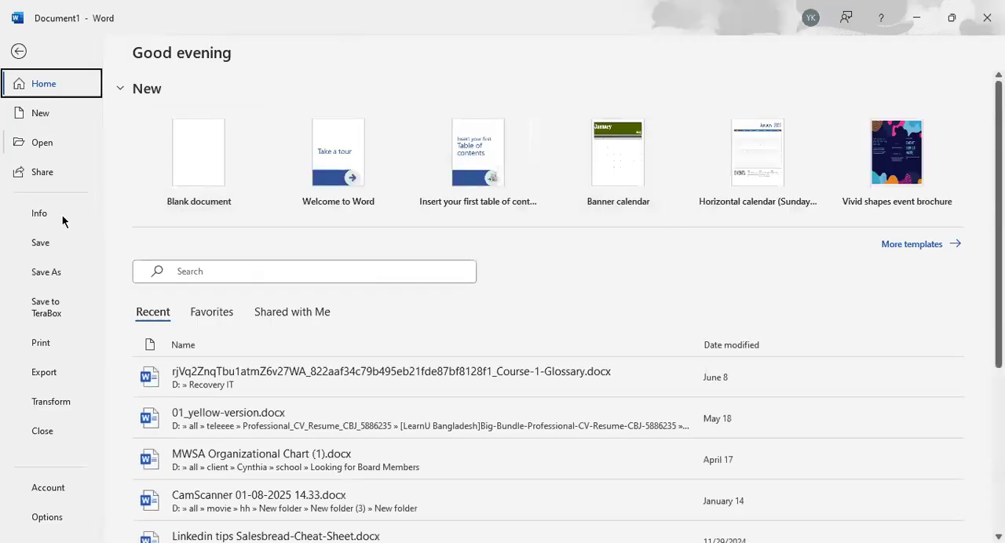
{"action": "left_click", "coordinate": [45, 271]}
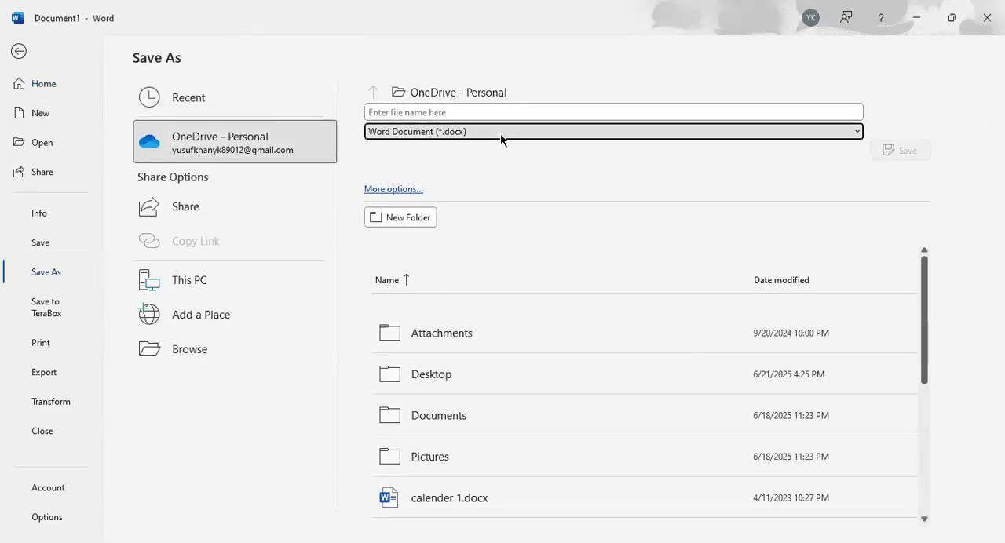
{"action": "left_click", "coordinate": [500, 134]}
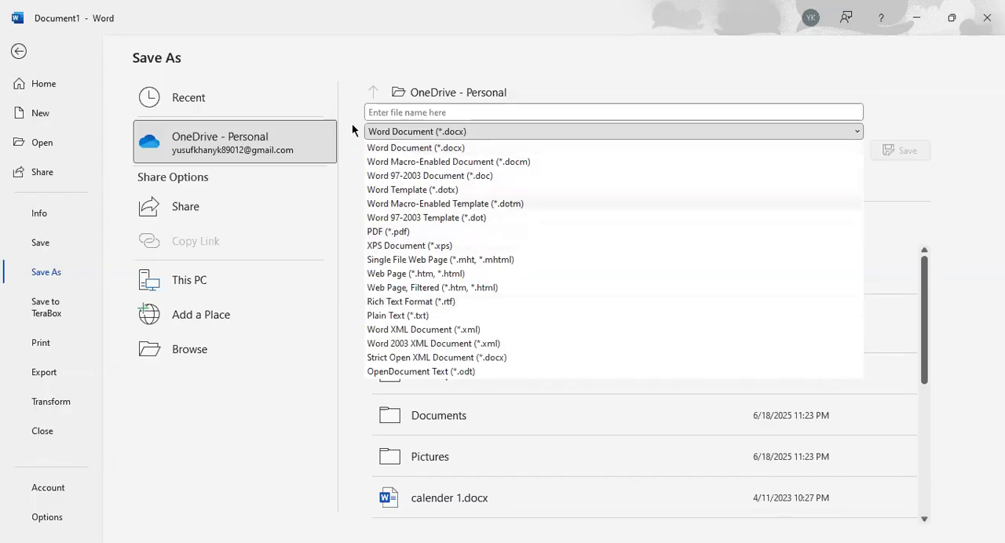
{"action": "key", "text": "Escape"}
{"action": "key", "text": "Escape"}
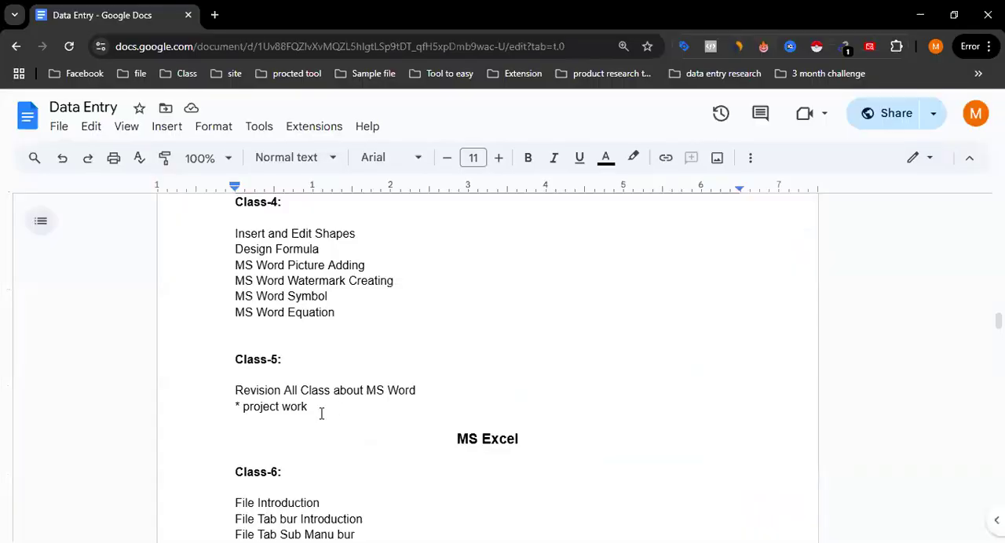
Step: Switch to the Data Entry document in Google Docs and view its tools, software and extension links
{"action": "triple_click", "coordinate": [321, 414]}
{"action": "left_click", "coordinate": [372, 399]}
{"action": "scroll", "coordinate": [374, 400], "scroll_direction": "up", "scroll_amount": 10}
{"action": "scroll", "coordinate": [374, 400], "scroll_direction": "up", "scroll_amount": 15}
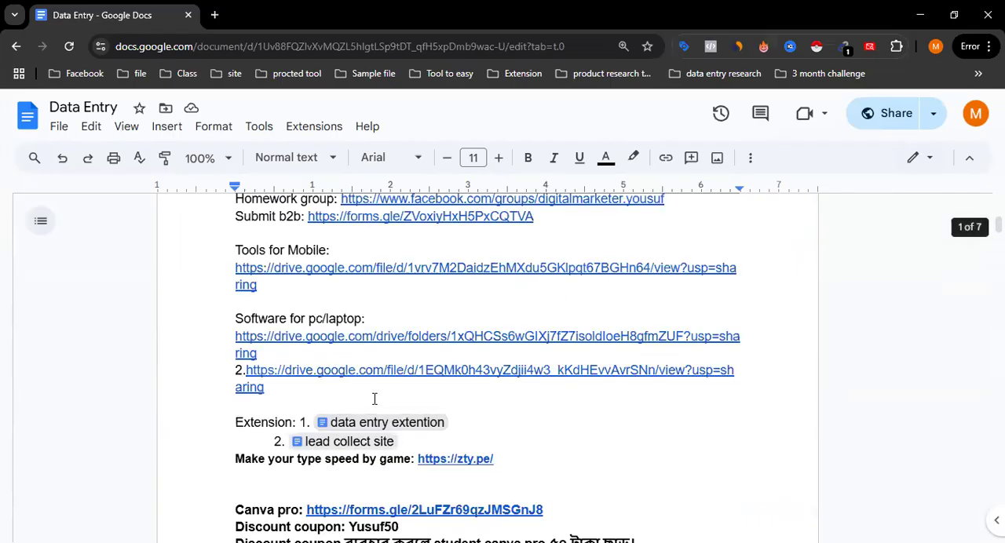
Step: Look through the homework, tools, software, extension and discount coupon entries on the first page of the Data Entry document
{"action": "scroll", "coordinate": [374, 399], "scroll_direction": "up", "scroll_amount": 2}
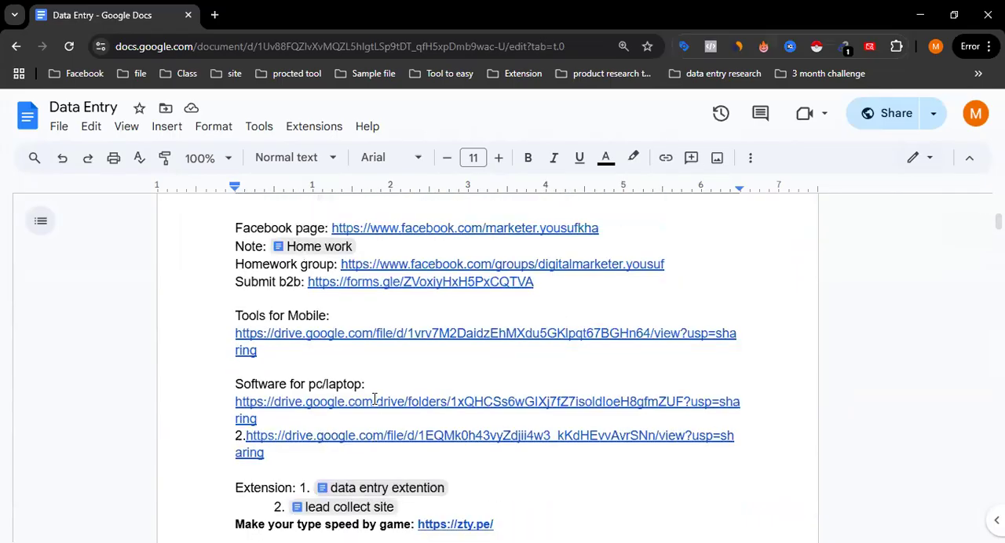
{"action": "scroll", "coordinate": [374, 399], "scroll_direction": "up", "scroll_amount": 1}
{"action": "scroll", "coordinate": [374, 399], "scroll_direction": "up", "scroll_amount": 5}
{"action": "scroll", "coordinate": [375, 398], "scroll_direction": "down", "scroll_amount": 6}
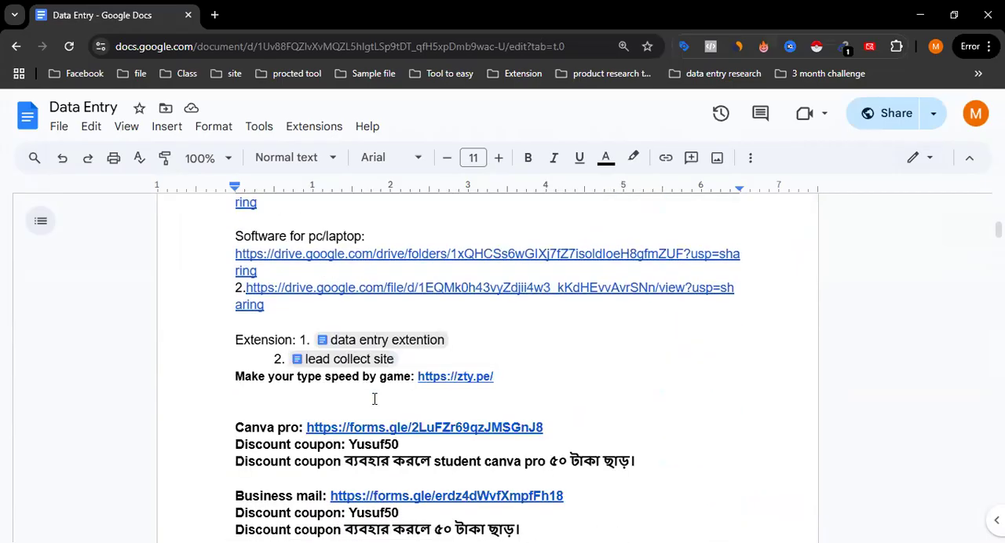
{"action": "scroll", "coordinate": [374, 399], "scroll_direction": "down", "scroll_amount": 2}
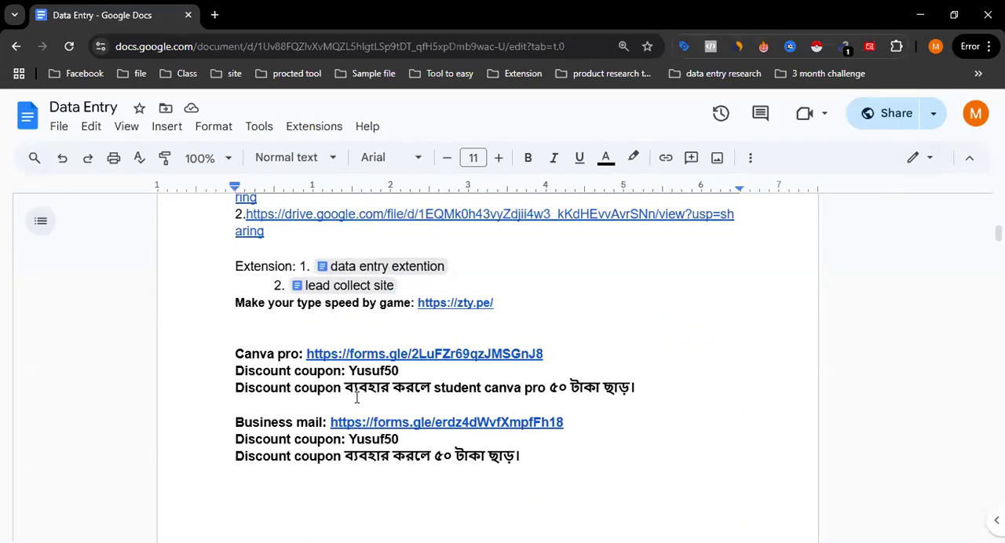
{"action": "scroll", "coordinate": [287, 332], "scroll_direction": "down", "scroll_amount": 7}
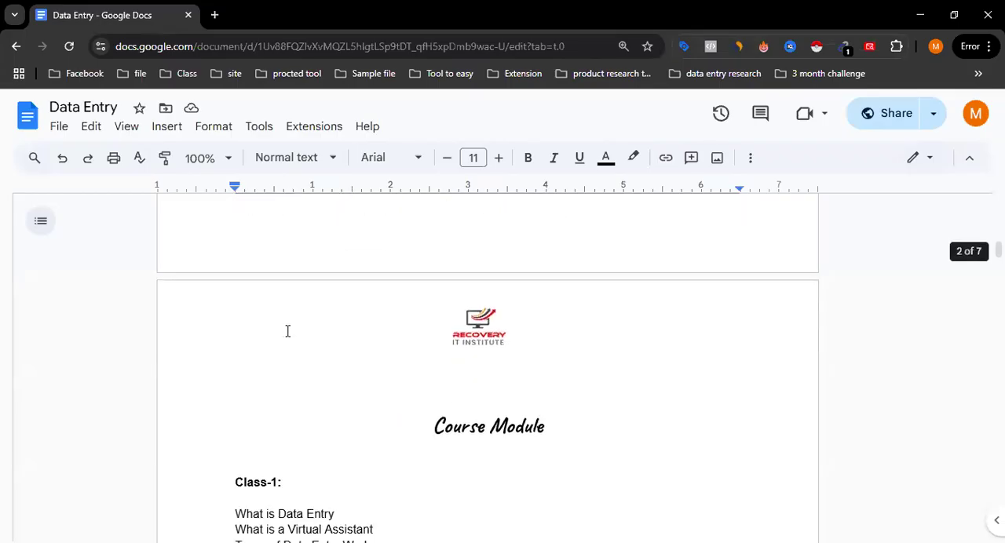
{"action": "scroll", "coordinate": [285, 334], "scroll_direction": "up", "scroll_amount": 9}
{"action": "scroll", "coordinate": [286, 334], "scroll_direction": "up", "scroll_amount": 4}
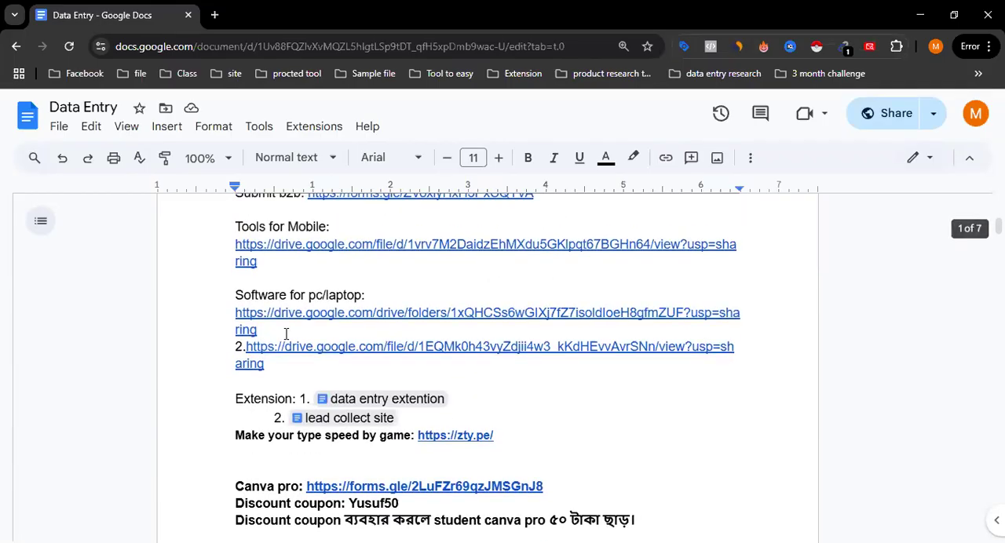
{"action": "scroll", "coordinate": [286, 335], "scroll_direction": "up", "scroll_amount": 1}
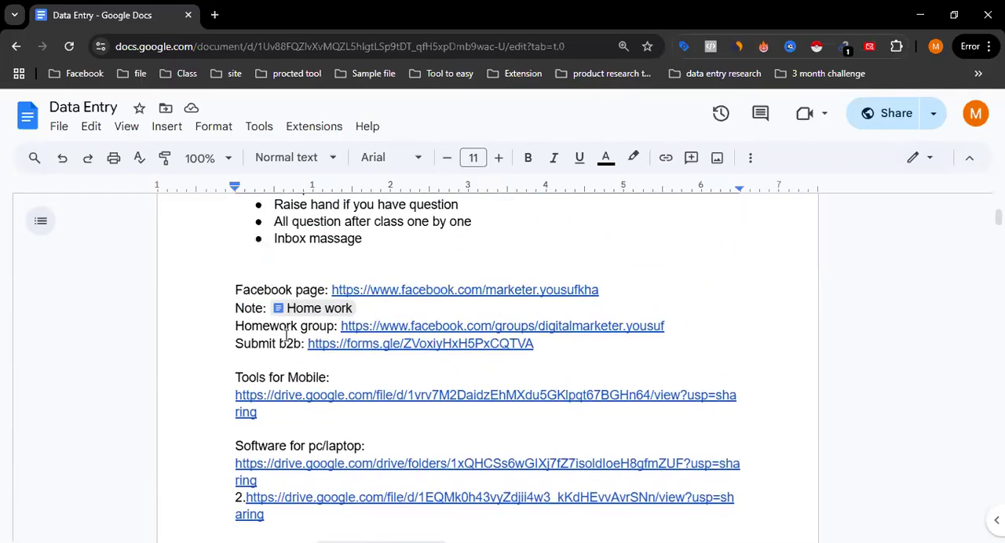
Step: Preview the linked Home work document within the Data Entry document, then minimize the preview
{"action": "mouse_move", "coordinate": [330, 314]}
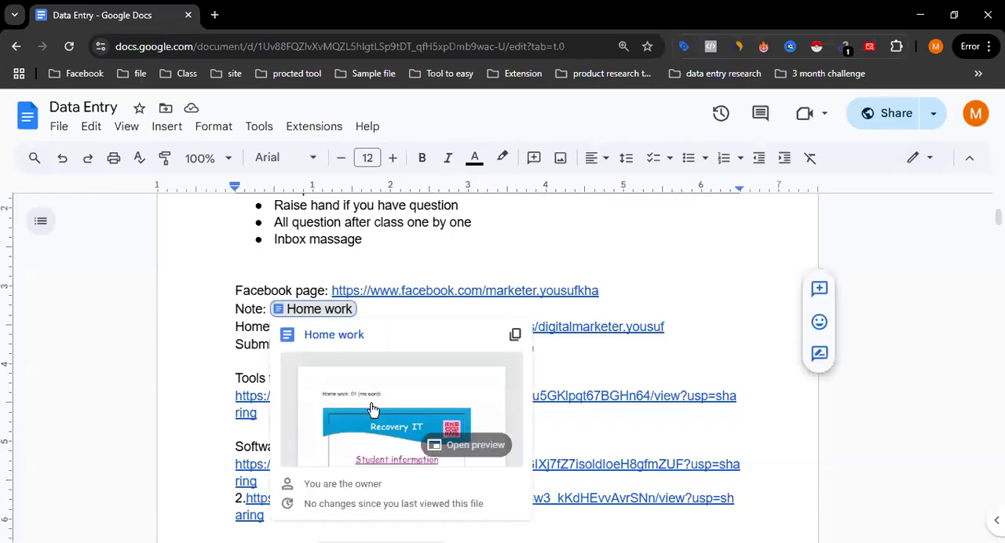
{"action": "left_click", "coordinate": [372, 403]}
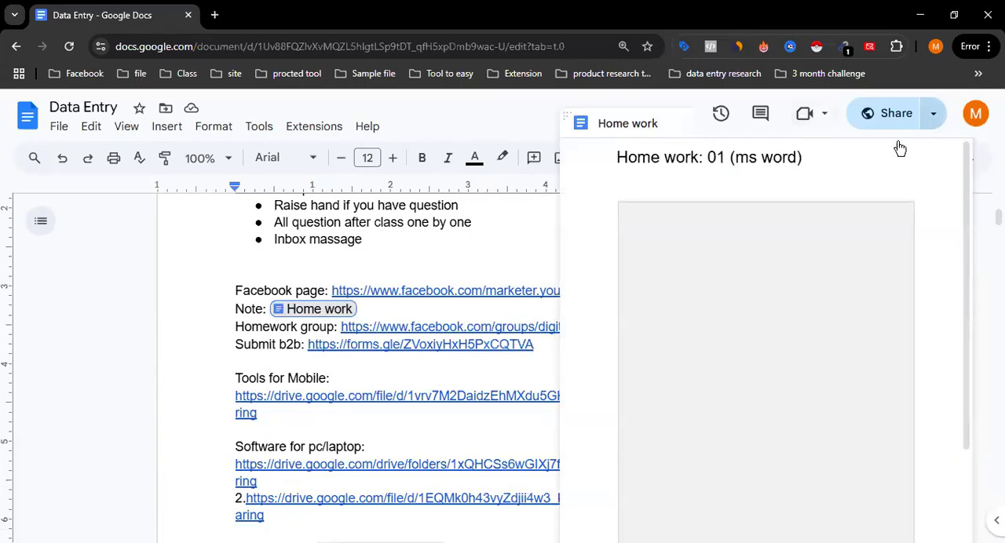
{"action": "left_click_drag", "start_coordinate": [658, 136], "coordinate": [522, 188]}
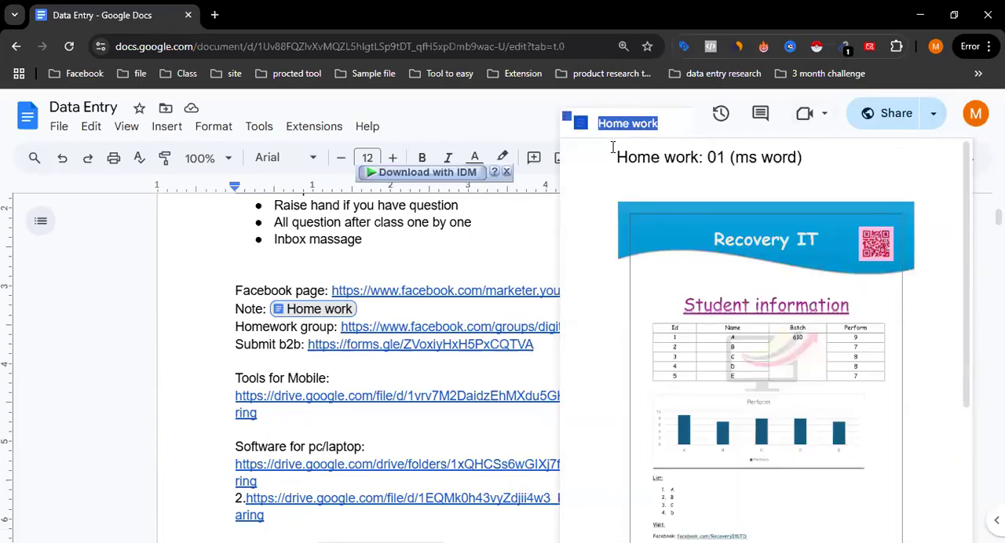
{"action": "left_click", "coordinate": [469, 254]}
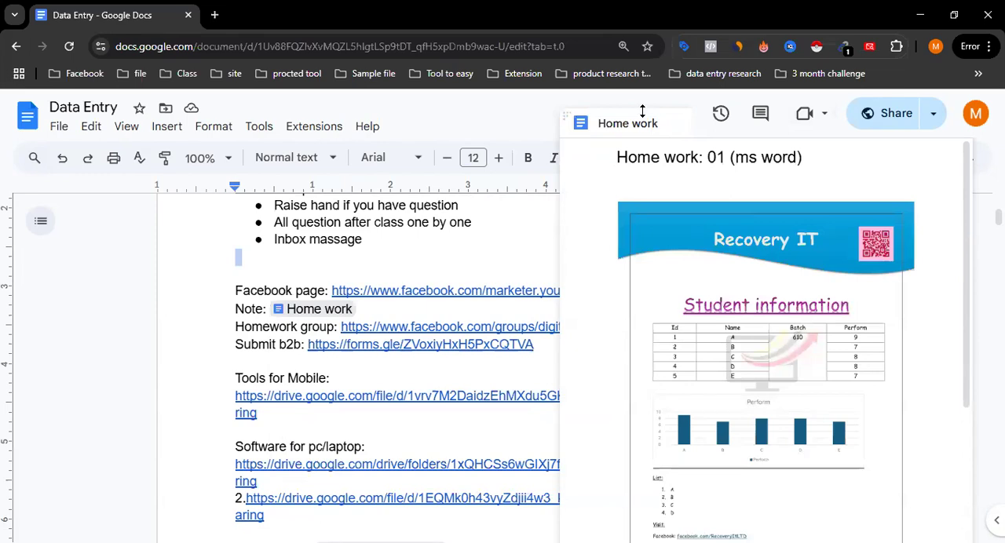
{"action": "left_click", "coordinate": [570, 121]}
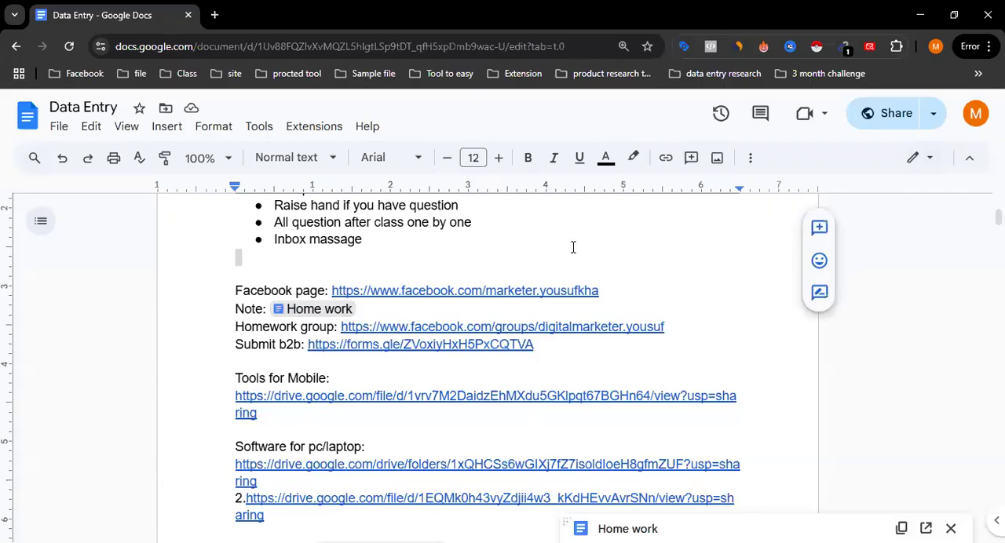
Step: Open the linked Home work document from the Note line in its own browser tab
{"action": "left_click", "coordinate": [337, 314]}
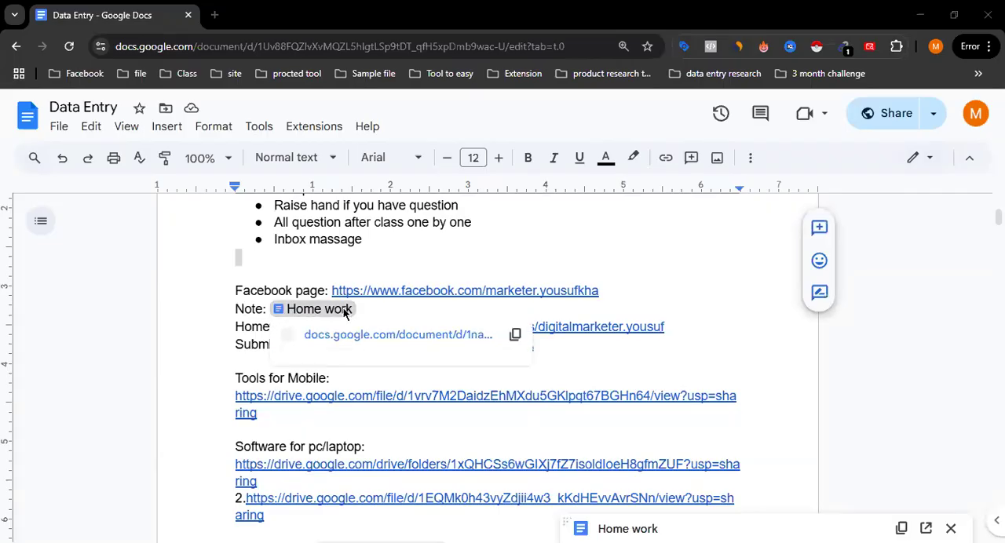
{"action": "left_click", "coordinate": [369, 308]}
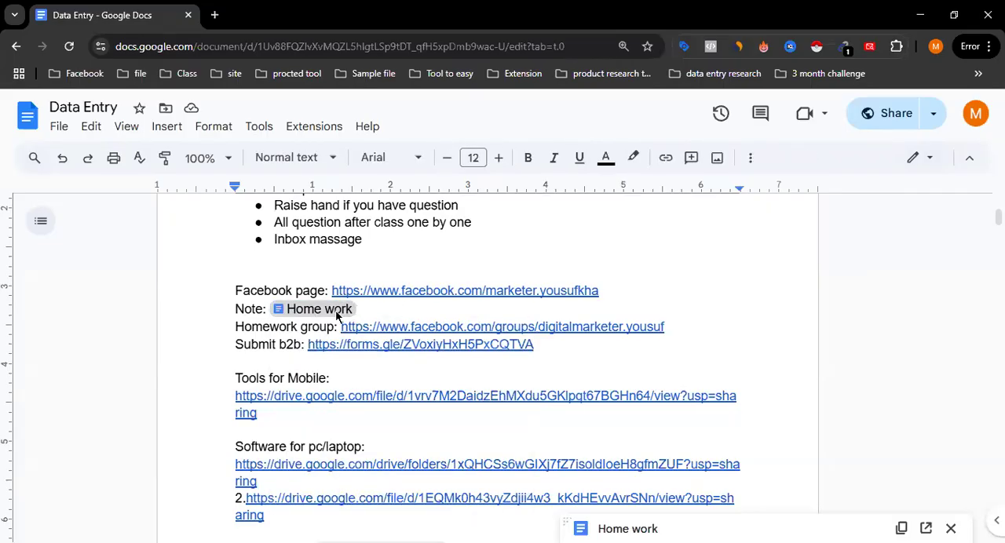
{"action": "mouse_move", "coordinate": [338, 314]}
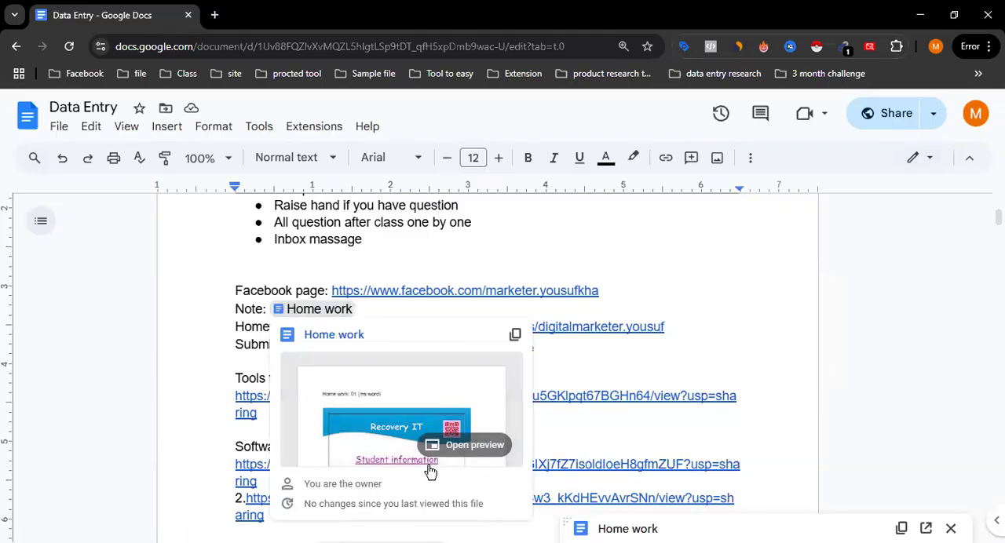
{"action": "left_click", "coordinate": [333, 336]}
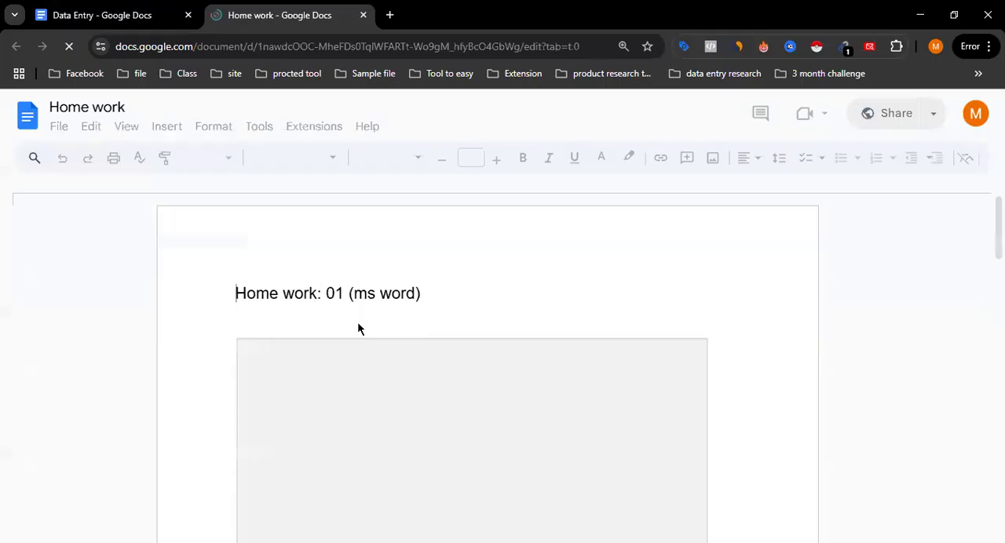
Step: Examine the MS Word homework sample, including its header, student table, chart, numbered list and Facebook link
{"action": "scroll", "coordinate": [453, 342], "scroll_direction": "down", "scroll_amount": 1}
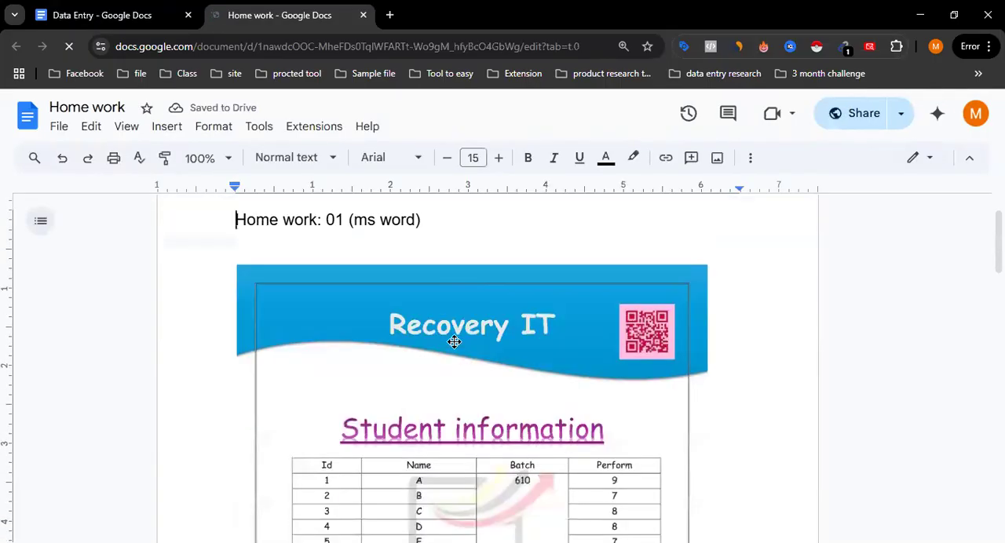
{"action": "scroll", "coordinate": [454, 342], "scroll_direction": "down", "scroll_amount": 1}
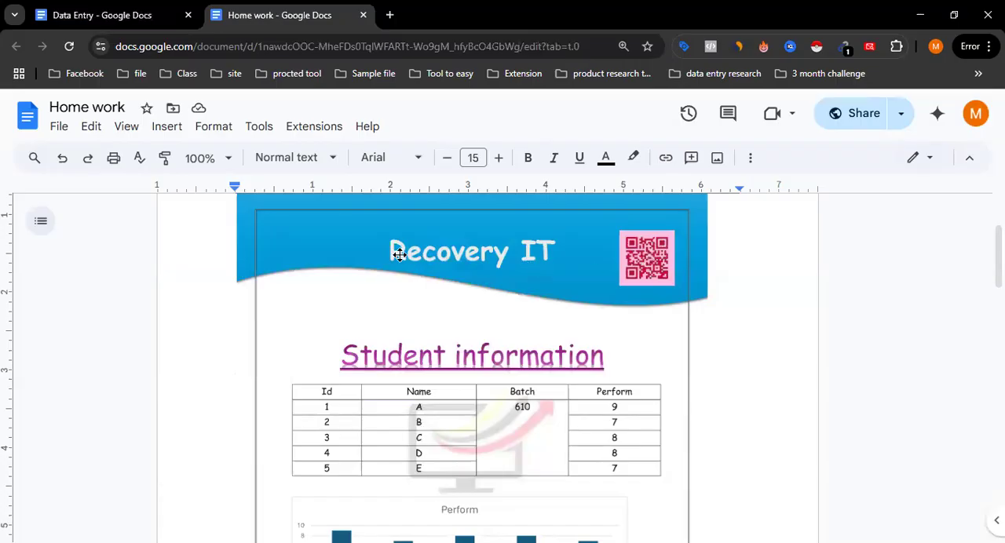
{"action": "scroll", "coordinate": [410, 359], "scroll_direction": "down", "scroll_amount": 2}
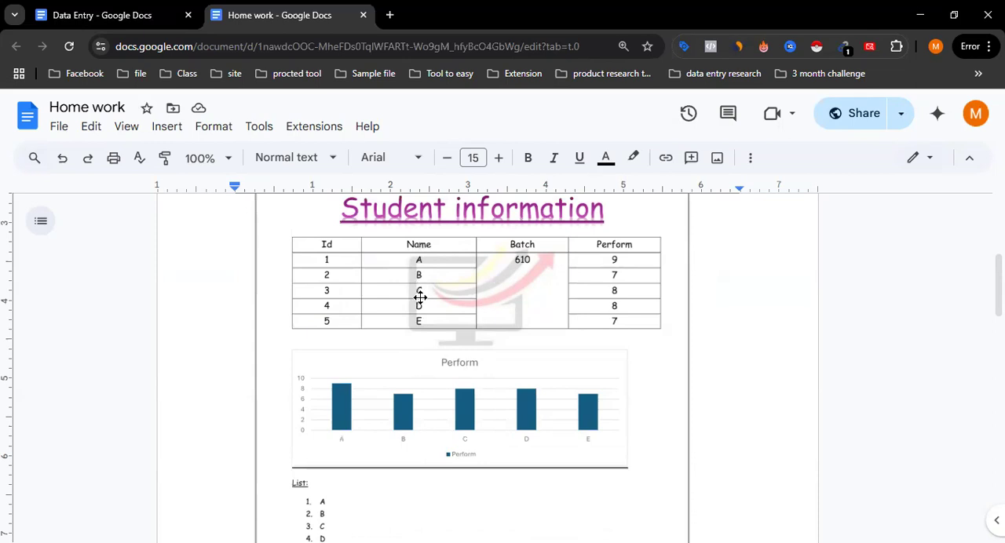
{"action": "scroll", "coordinate": [440, 283], "scroll_direction": "down", "scroll_amount": 1}
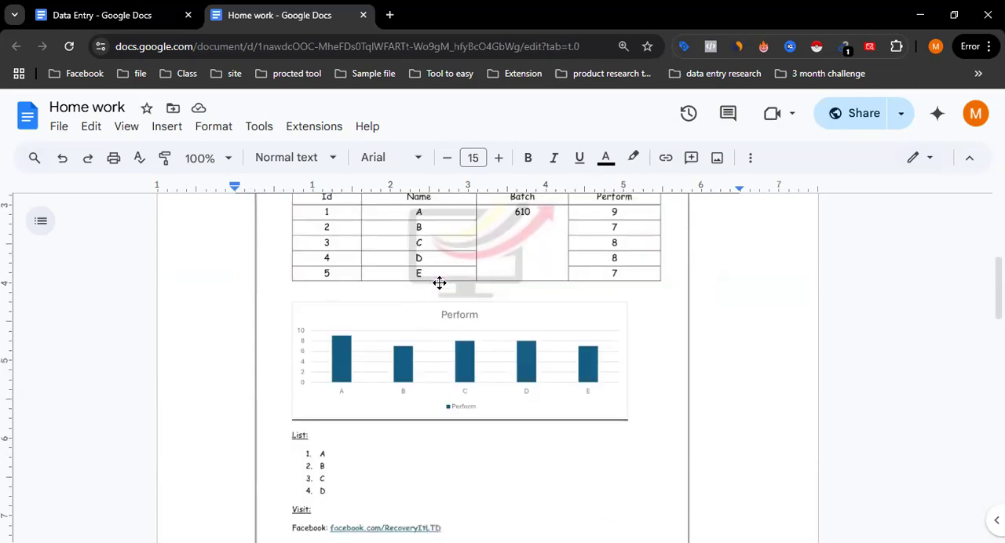
{"action": "scroll", "coordinate": [439, 283], "scroll_direction": "down", "scroll_amount": 1}
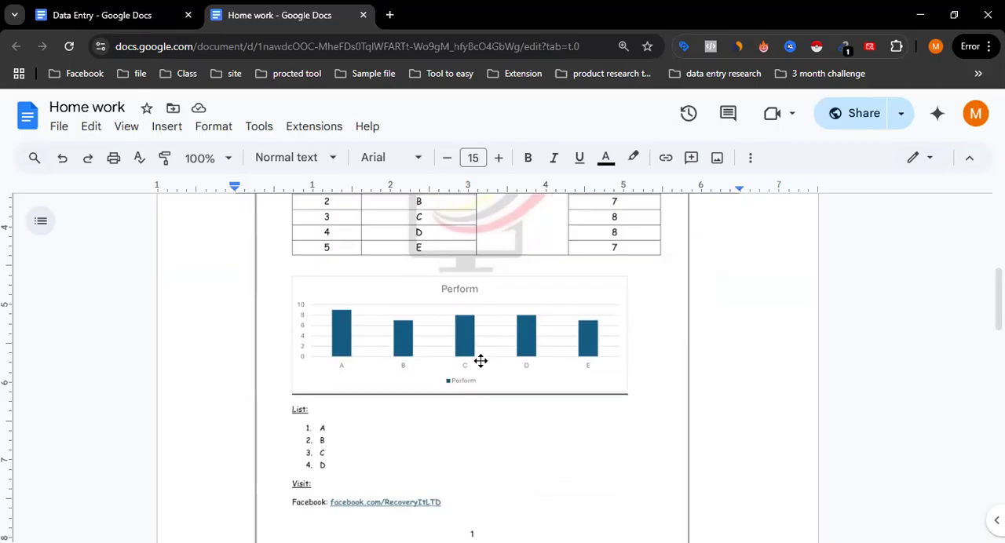
{"action": "scroll", "coordinate": [350, 450], "scroll_direction": "down", "scroll_amount": 1}
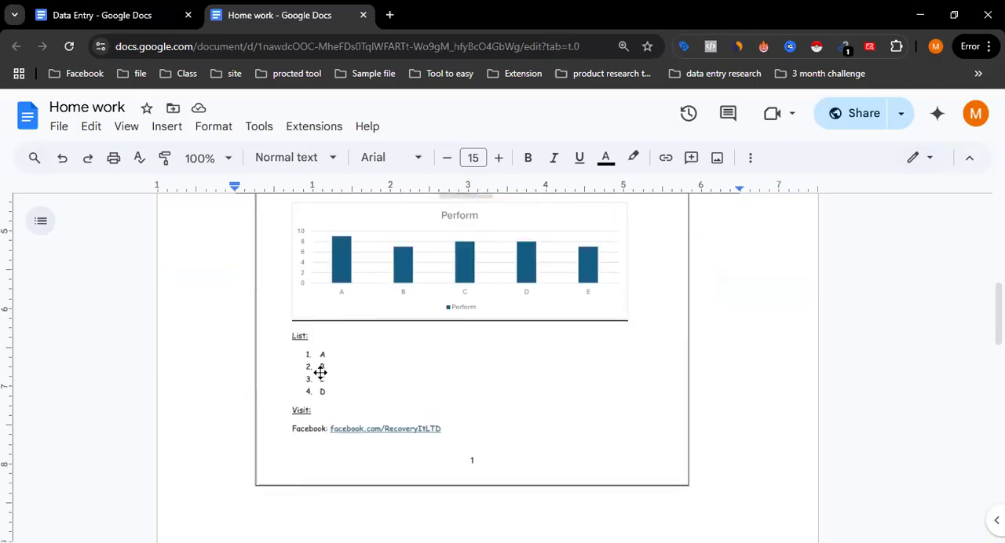
{"action": "left_click", "coordinate": [385, 429]}
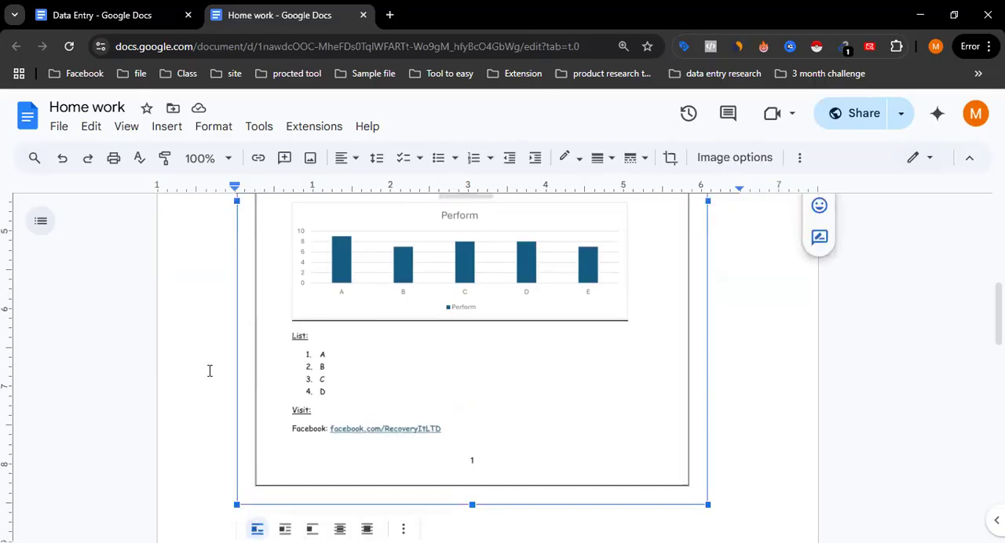
{"action": "scroll", "coordinate": [505, 389], "scroll_direction": "up", "scroll_amount": 4}
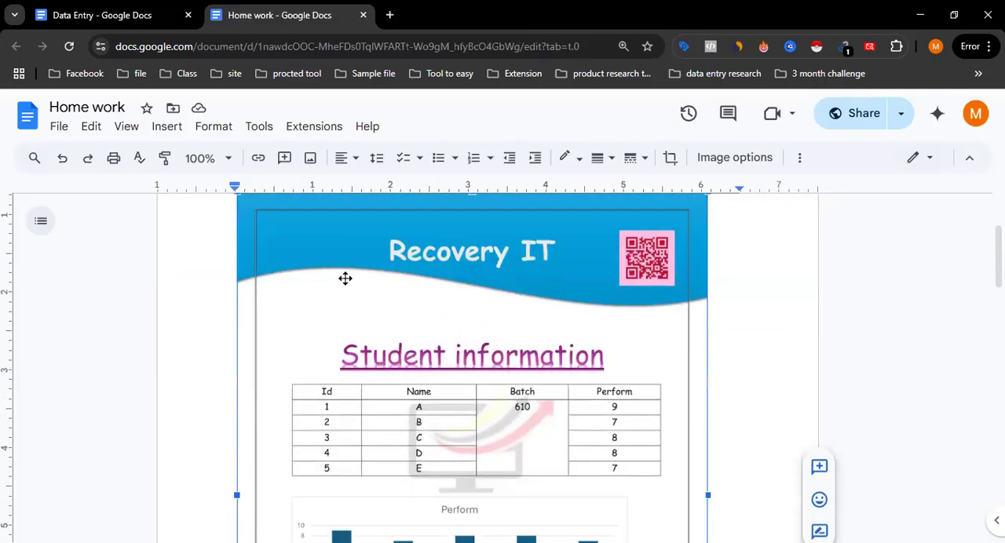
{"action": "scroll", "coordinate": [474, 306], "scroll_direction": "down", "scroll_amount": 2}
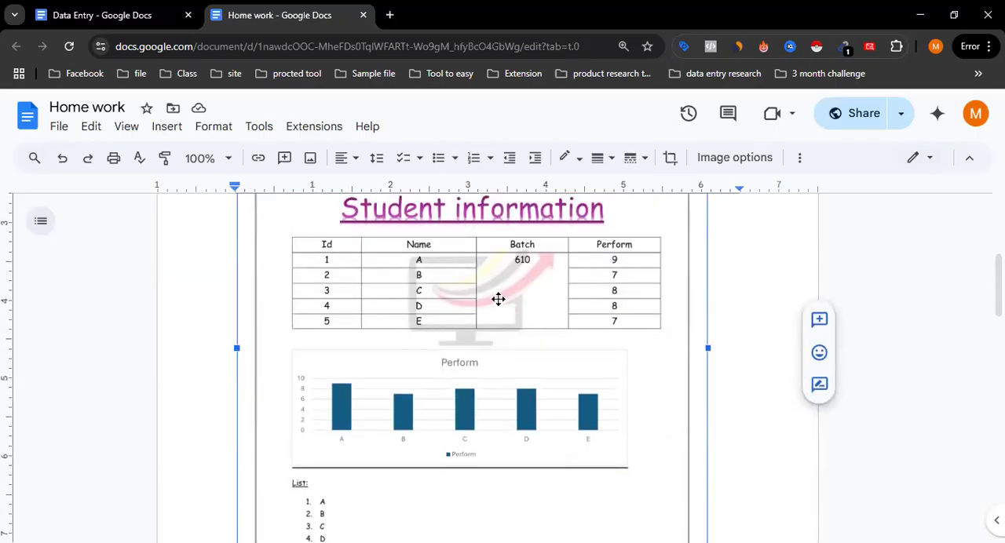
Step: Switch to Document1 in Word and move the chart down off the bullet list and cat picture
{"action": "left_click", "coordinate": [100, 8]}
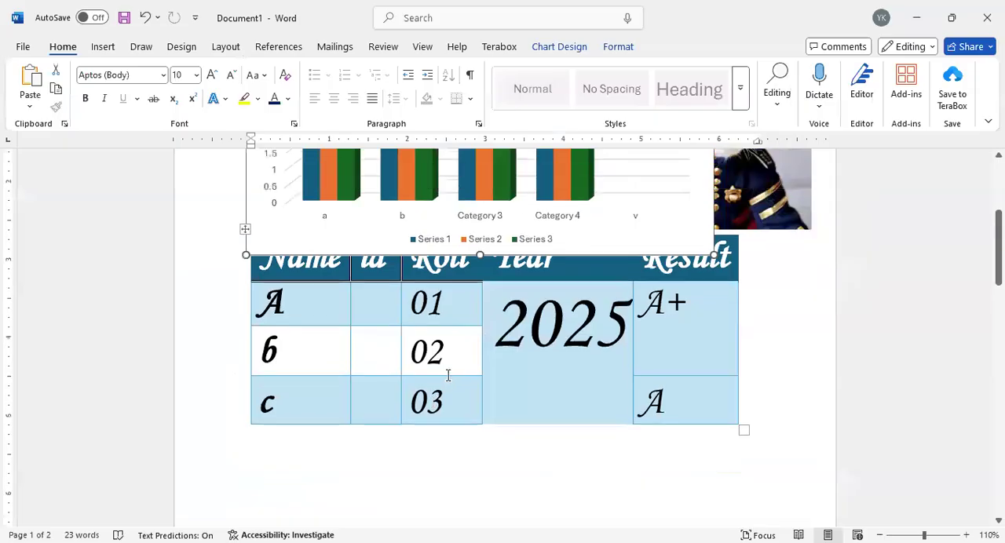
{"action": "scroll", "coordinate": [448, 374], "scroll_direction": "up", "scroll_amount": 1}
{"action": "scroll", "coordinate": [526, 339], "scroll_direction": "up", "scroll_amount": 3}
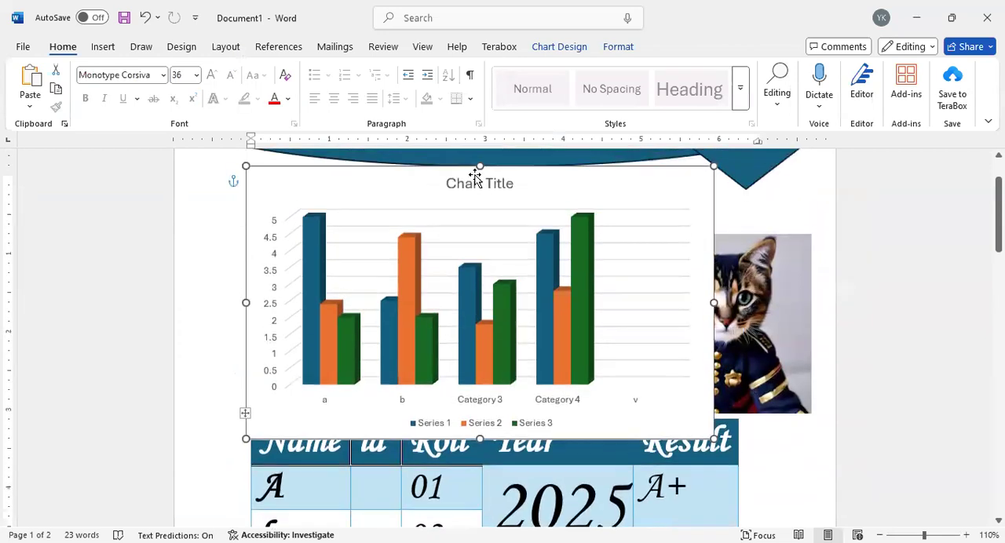
{"action": "left_click", "coordinate": [393, 185]}
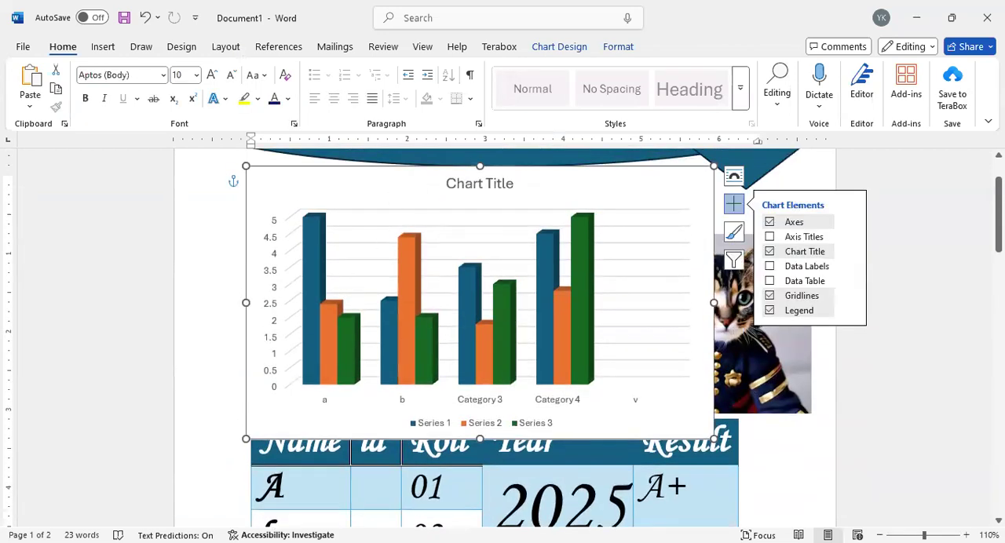
{"action": "double_click", "coordinate": [393, 185]}
{"action": "left_click_drag", "start_coordinate": [380, 450], "coordinate": [382, 455]}
{"action": "scroll", "coordinate": [190, 342], "scroll_direction": "down", "scroll_amount": 5}
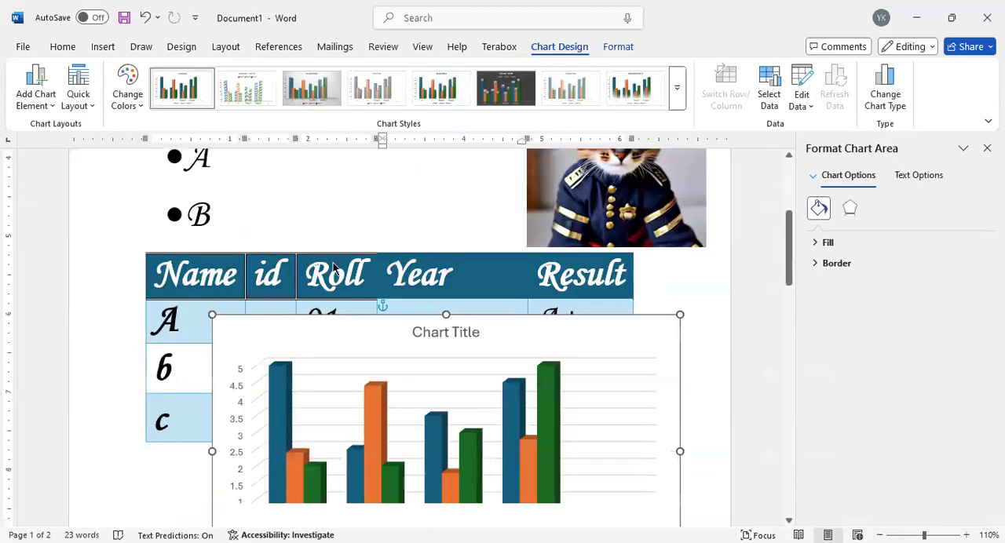
Step: Insert the text "fb.com" after "Welcome to class" in the heading line
{"action": "scroll", "coordinate": [187, 343], "scroll_direction": "up", "scroll_amount": 4}
{"action": "scroll", "coordinate": [186, 341], "scroll_direction": "up", "scroll_amount": 4}
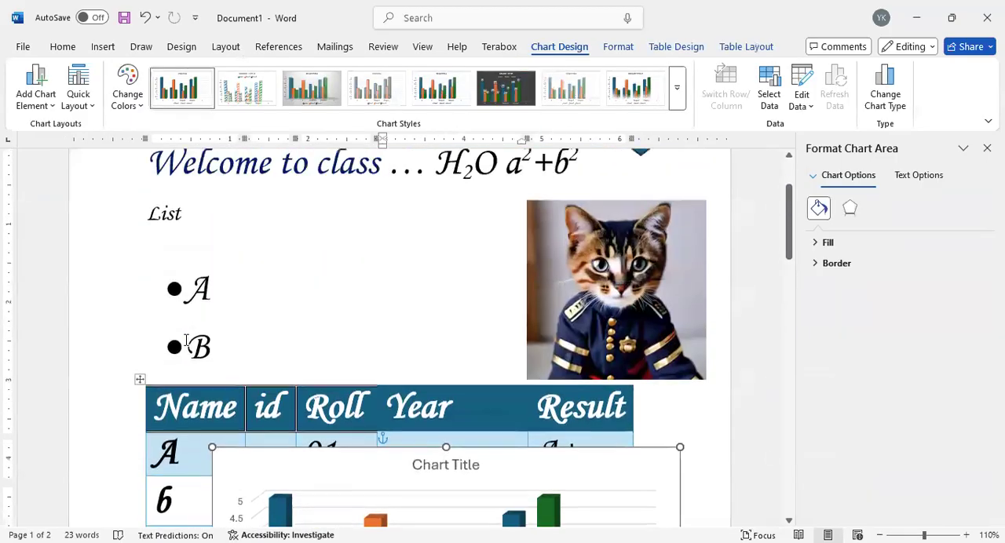
{"action": "left_click", "coordinate": [421, 250]}
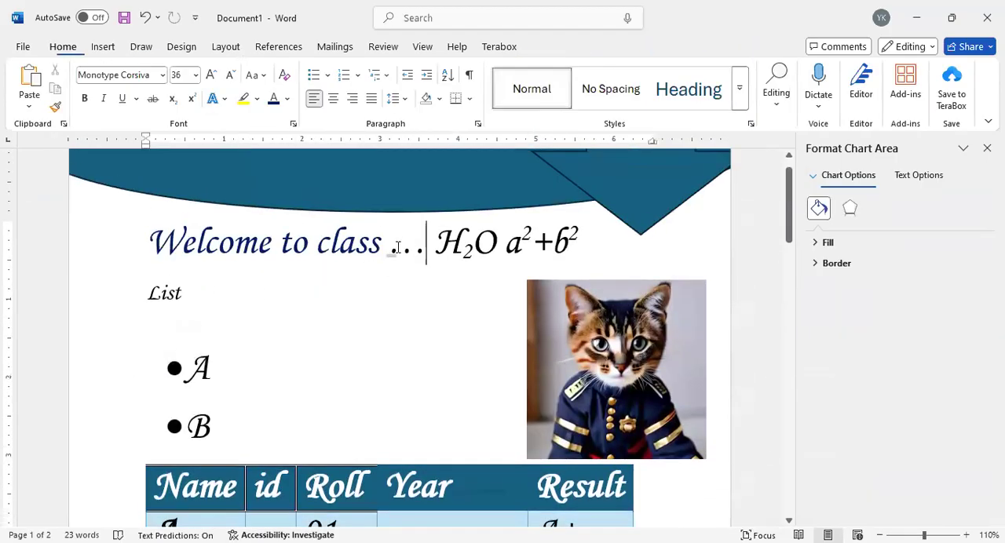
{"action": "left_click", "coordinate": [404, 248]}
{"action": "type", "text": "f"}
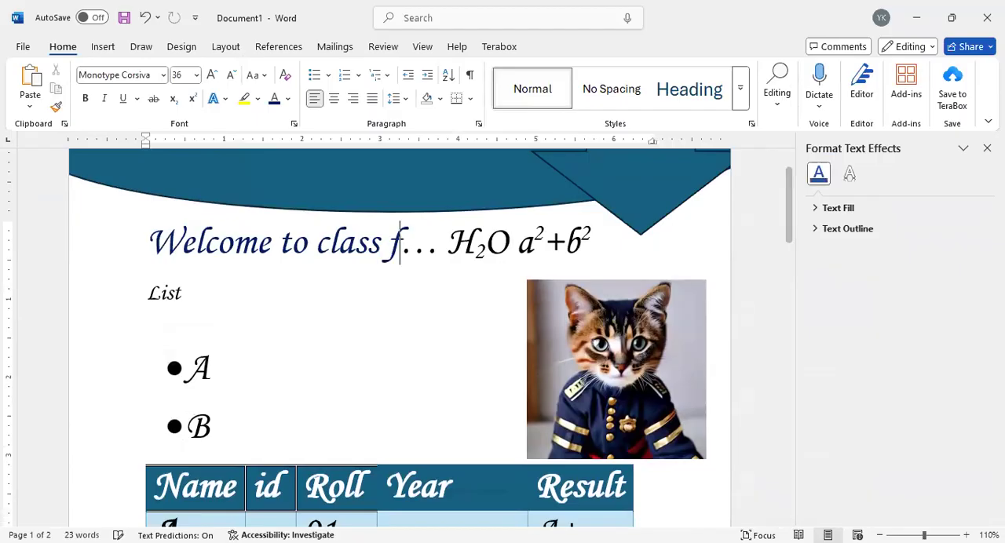
{"action": "key", "text": "BackSpace"}
{"action": "type", "text": "fb.com"}
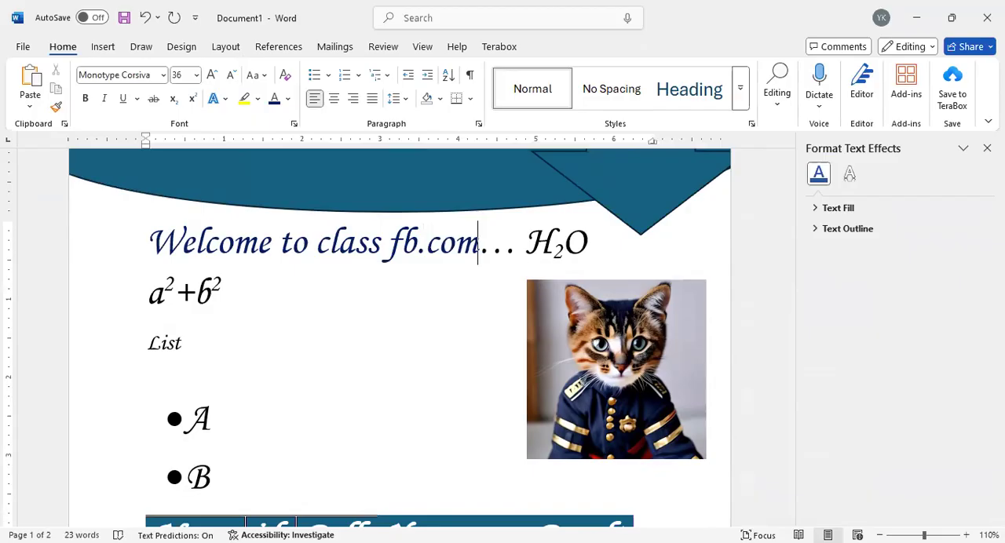
Step: Hyperlink the heading text "fb.com" to the address fb.com and follow the link
{"action": "double_click", "coordinate": [418, 250]}
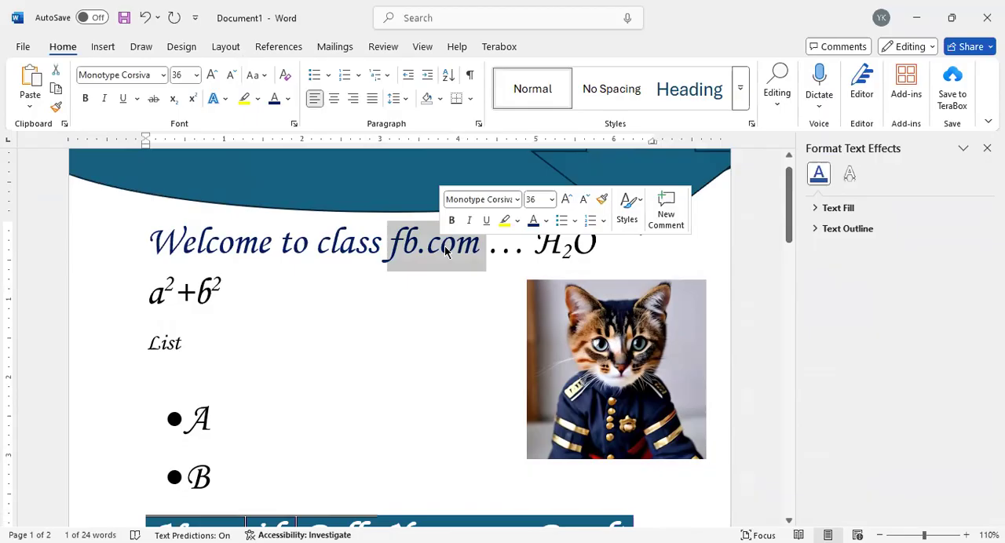
{"action": "right_click", "coordinate": [445, 252]}
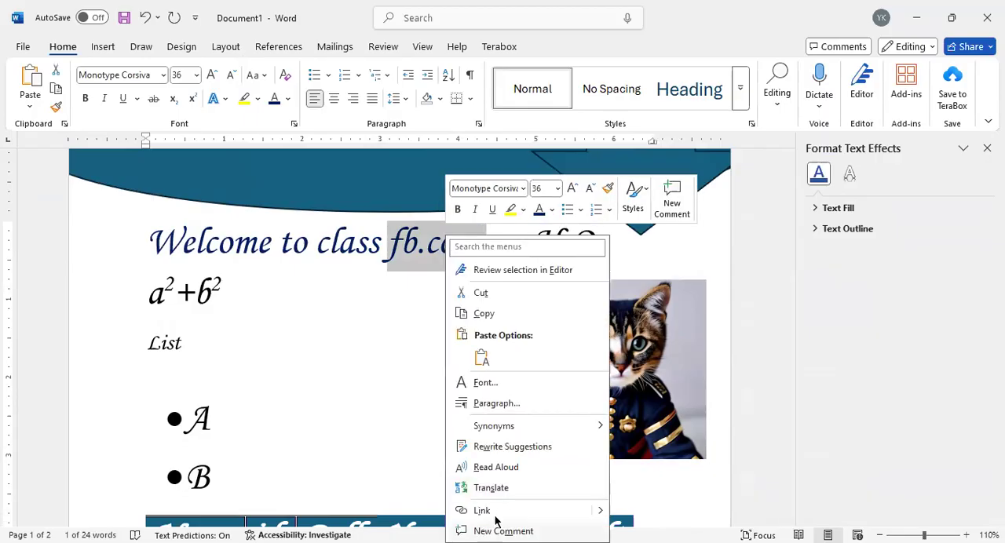
{"action": "left_click", "coordinate": [481, 511]}
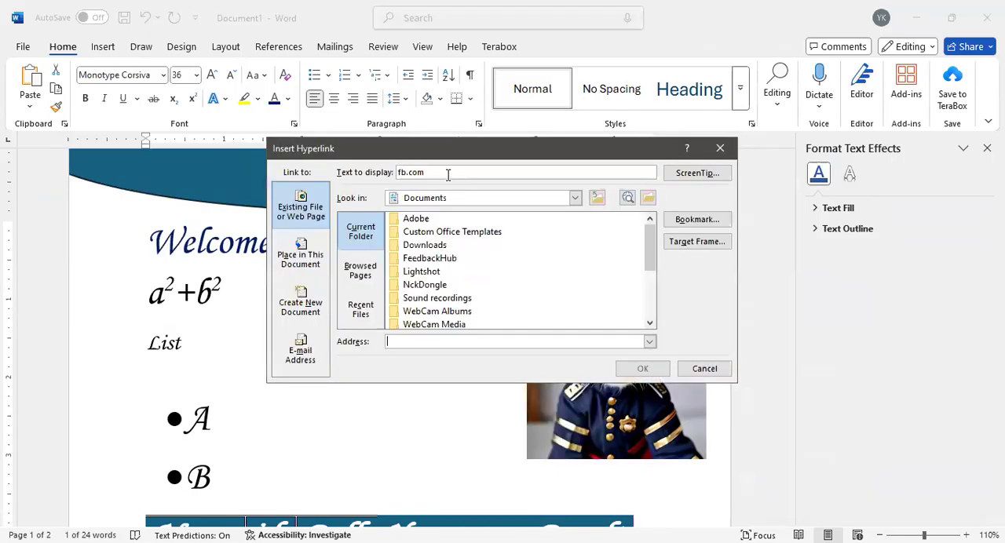
{"action": "left_click_drag", "start_coordinate": [441, 172], "coordinate": [397, 174]}
{"action": "left_click", "coordinate": [437, 173]}
{"action": "type", "text": "fb.com"}
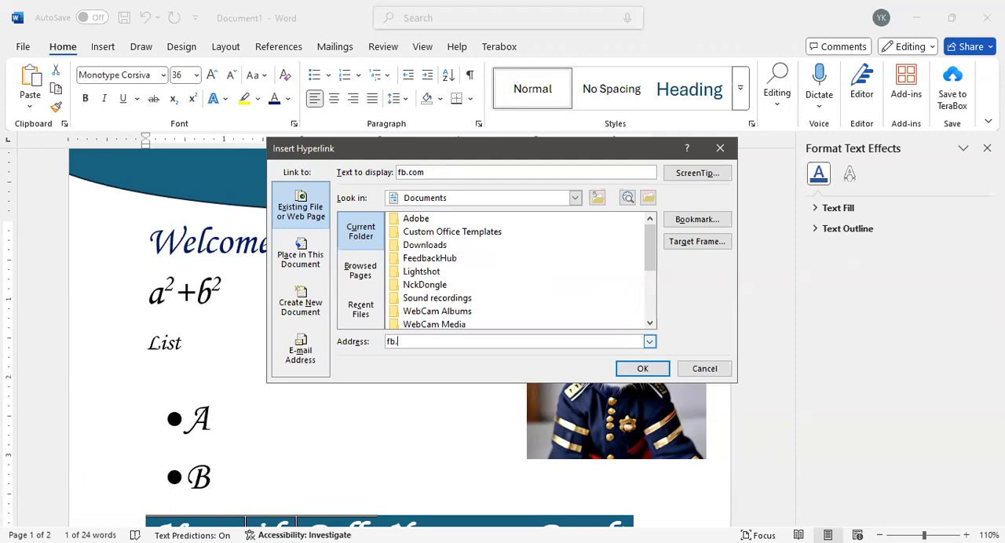
{"action": "left_click", "coordinate": [642, 368]}
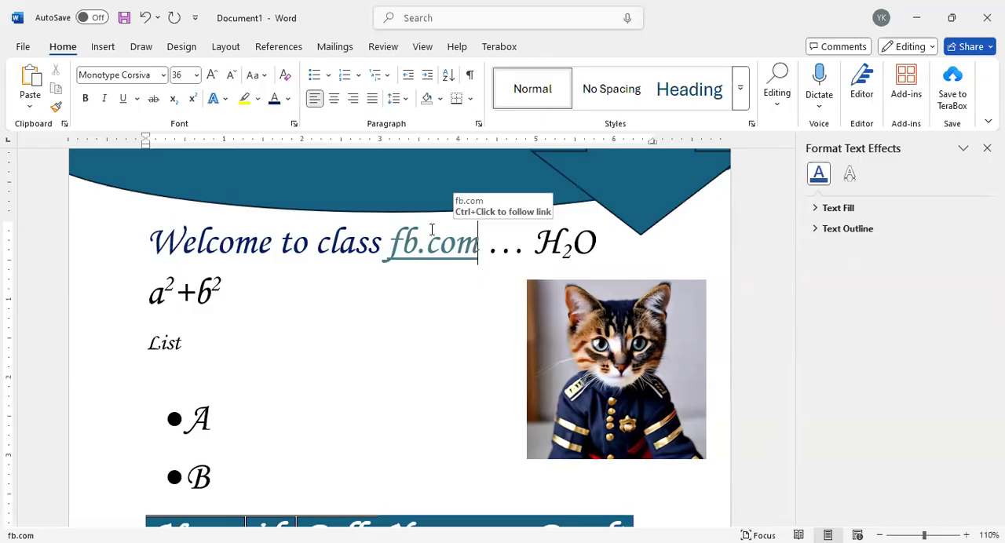
{"action": "left_click", "coordinate": [432, 230], "text": "ctrl"}
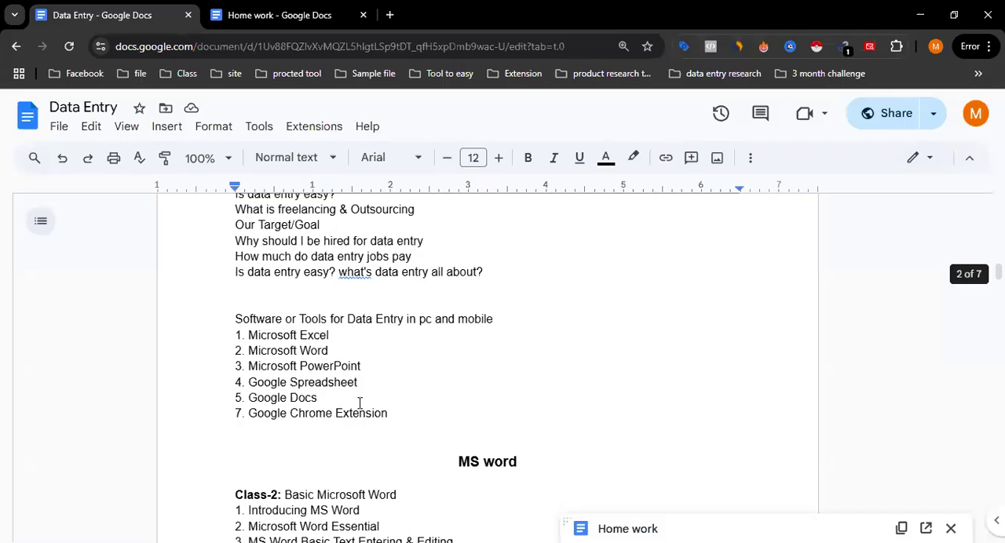
Step: Switch to the Data Entry course outline in Google Docs and review its remaining MS Word classes and first MS Excel classes
{"action": "scroll", "coordinate": [359, 404], "scroll_direction": "down", "scroll_amount": 10}
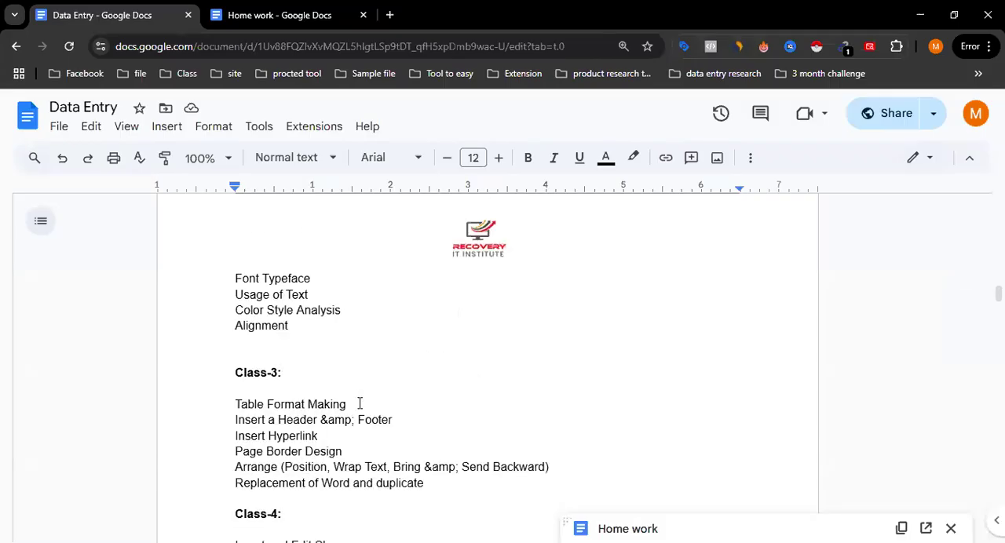
{"action": "scroll", "coordinate": [360, 403], "scroll_direction": "down", "scroll_amount": 5}
{"action": "scroll", "coordinate": [385, 419], "scroll_direction": "down", "scroll_amount": 3}
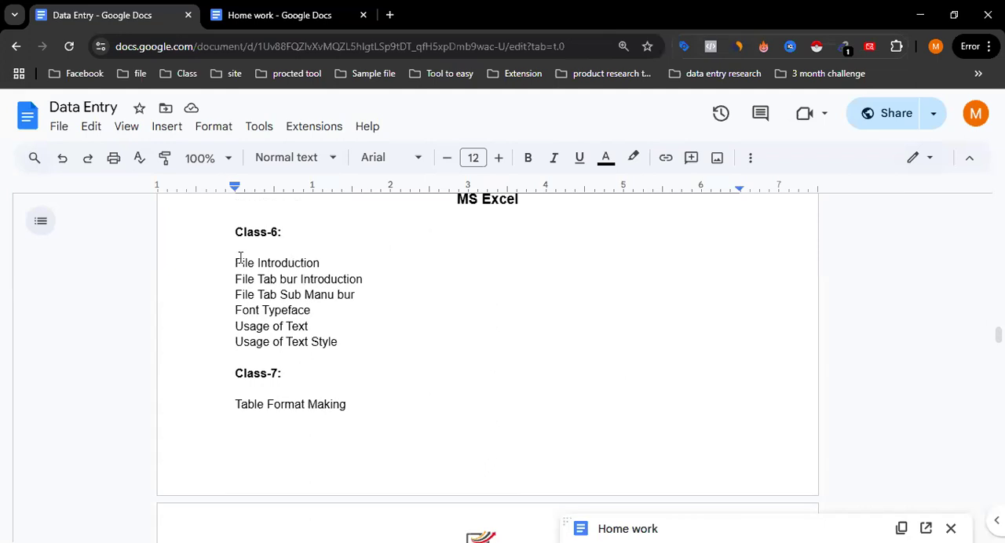
{"action": "scroll", "coordinate": [326, 391], "scroll_direction": "up", "scroll_amount": 2}
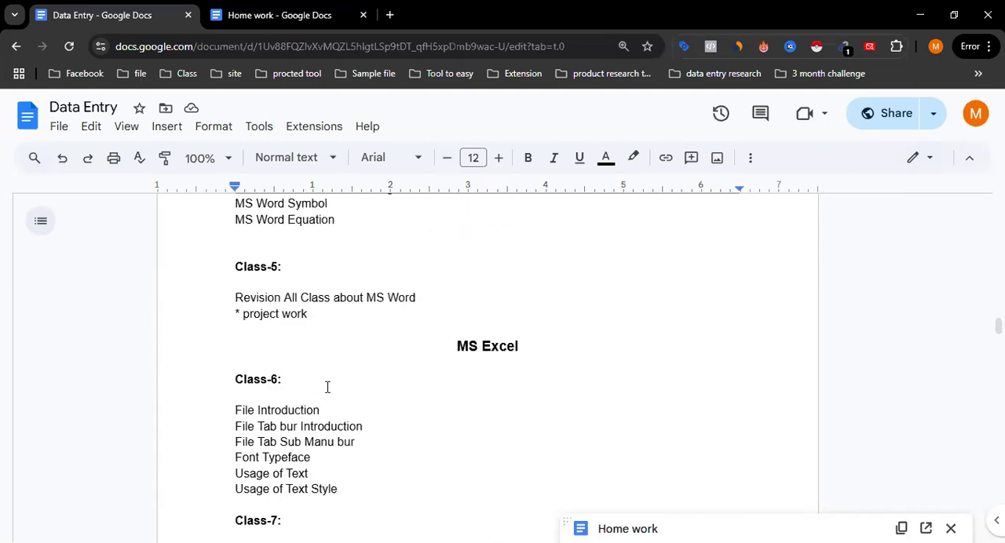